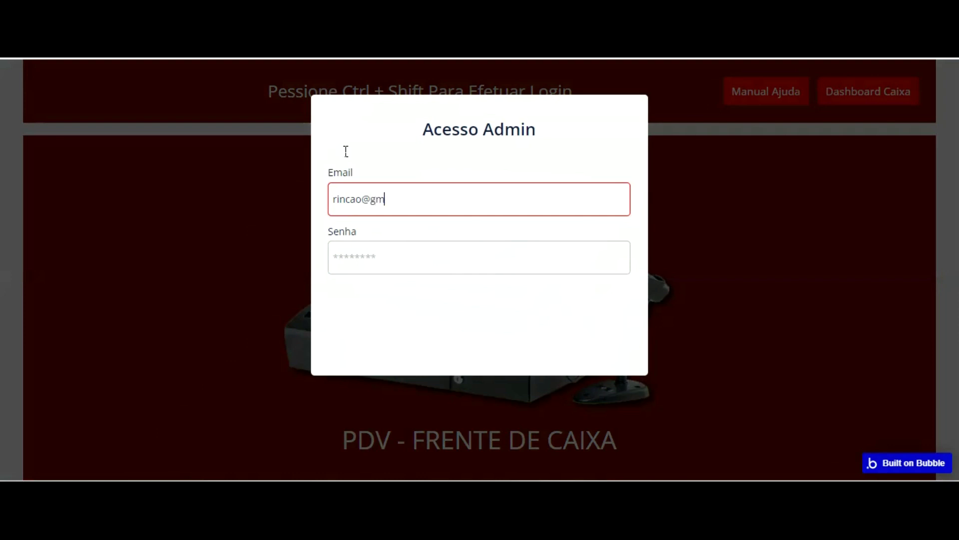
Log in through Acesso Admin with the admin credentials and open the PDV cash-opening prompt.
{"action": "key", "text": "Tab"}
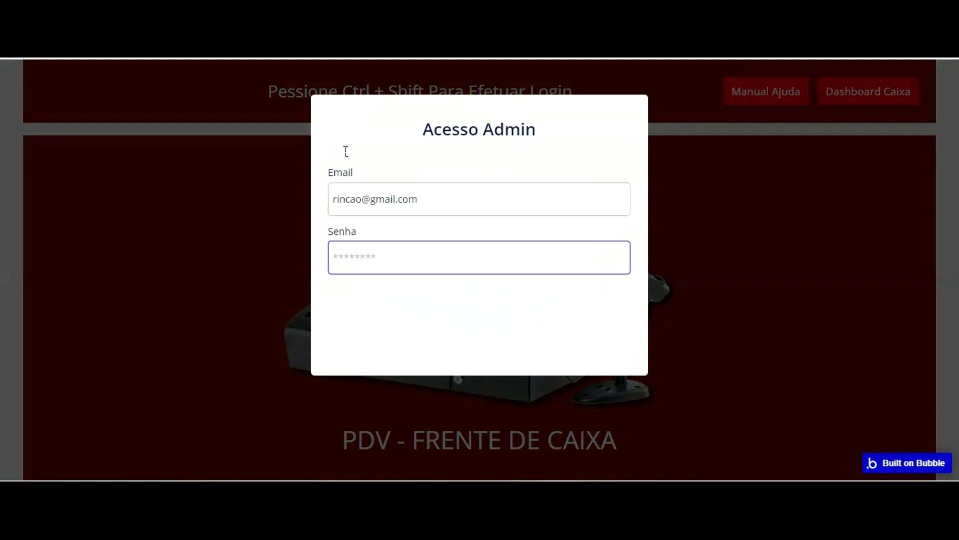
{"action": "key", "text": "Tab"}
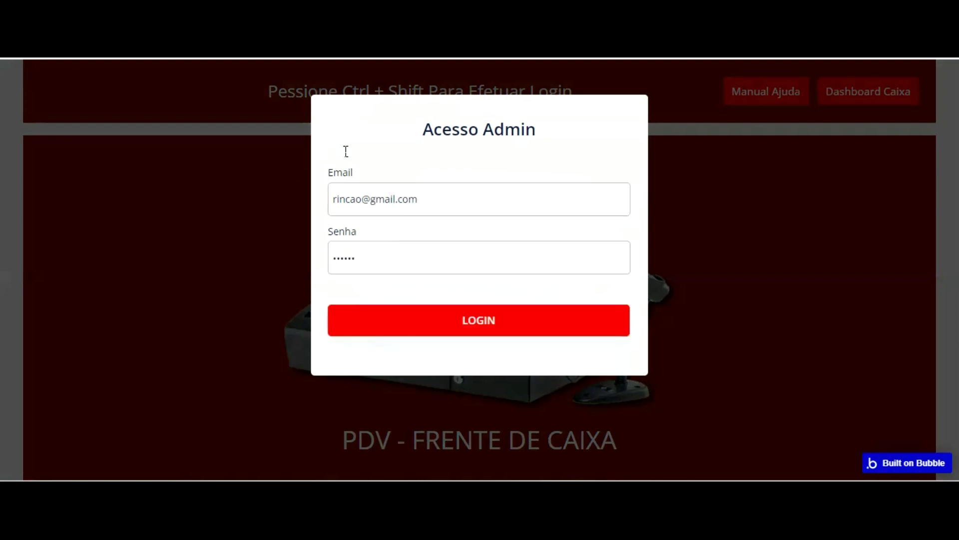
{"action": "key", "text": "Return"}
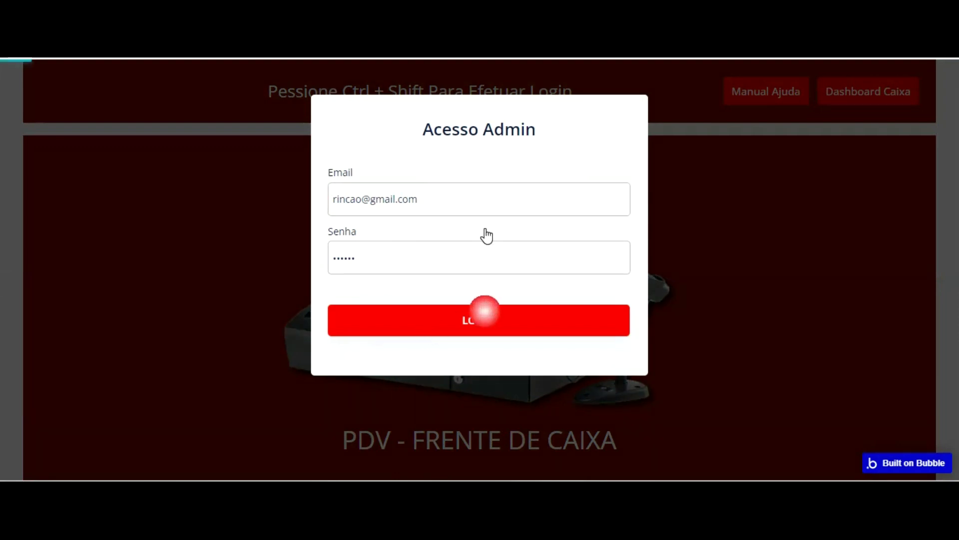
{"action": "left_click", "coordinate": [355, 208]}
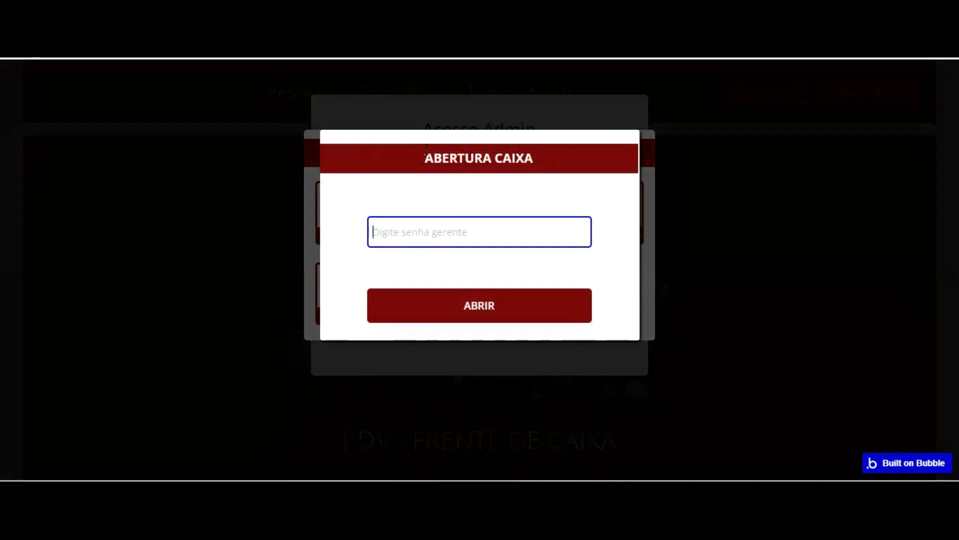
Close the cash prompt, open CADASTRAR, and enter the new user's full name and e-mail.
{"action": "left_click", "coordinate": [653, 200]}
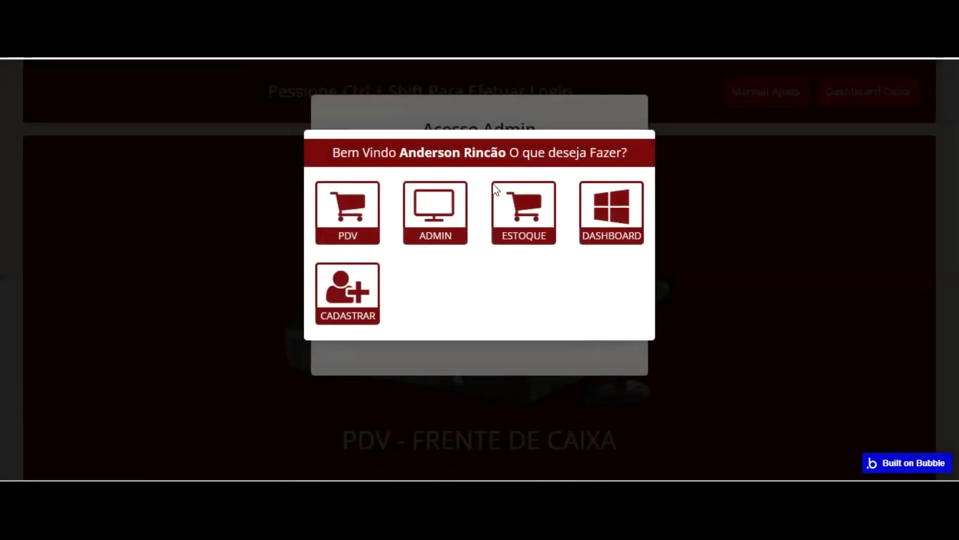
{"action": "left_click", "coordinate": [372, 280]}
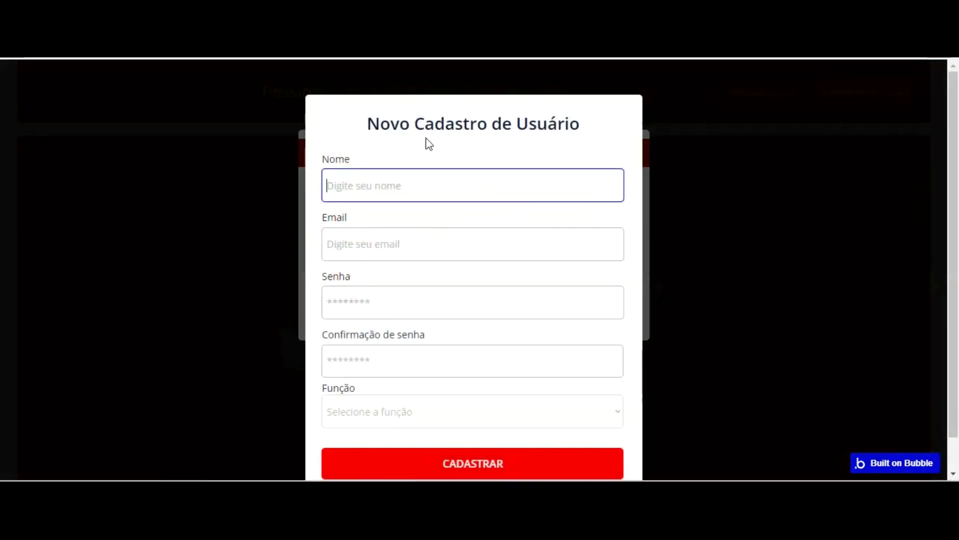
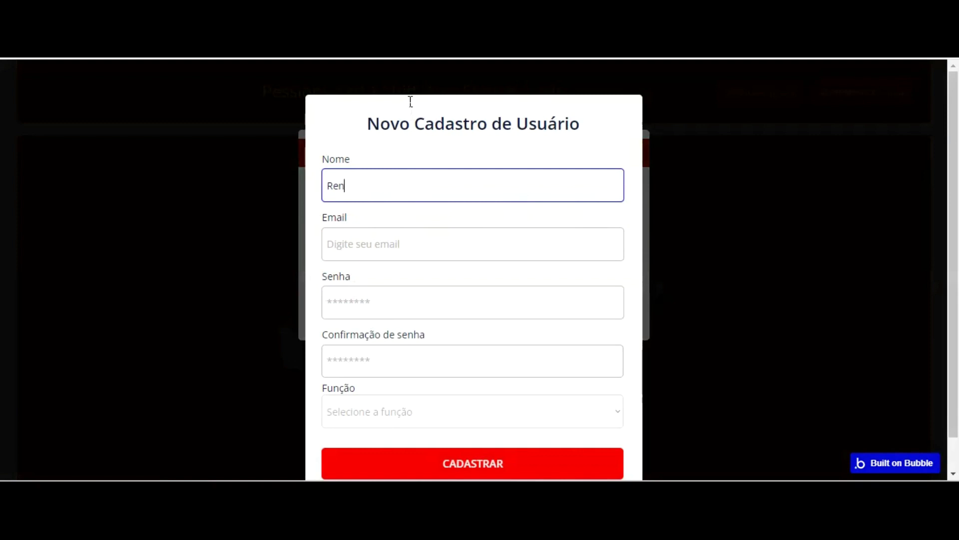
{"action": "key", "text": "Tab"}
Enter the new user's password and choose a role from the Função list.
{"action": "key", "text": "Tab"}
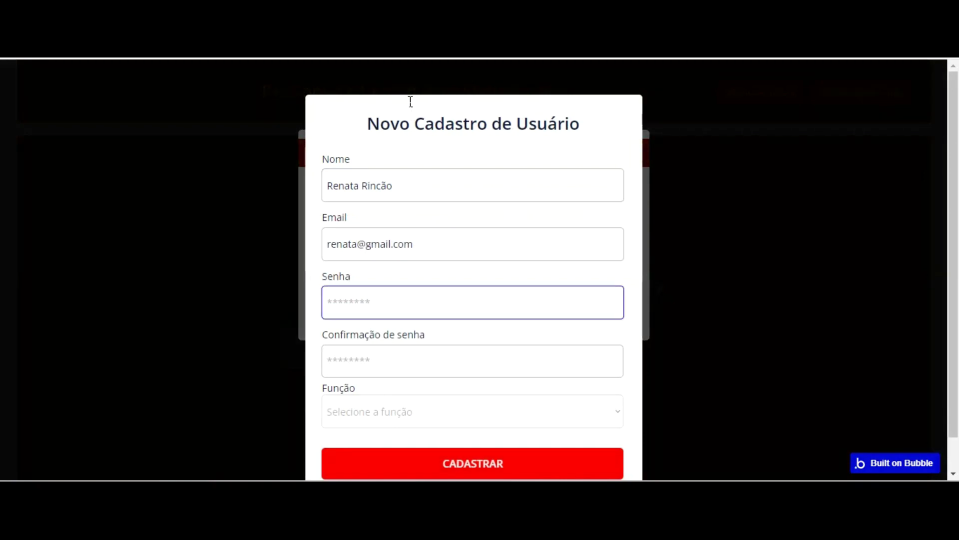
{"action": "key", "text": "Tab"}
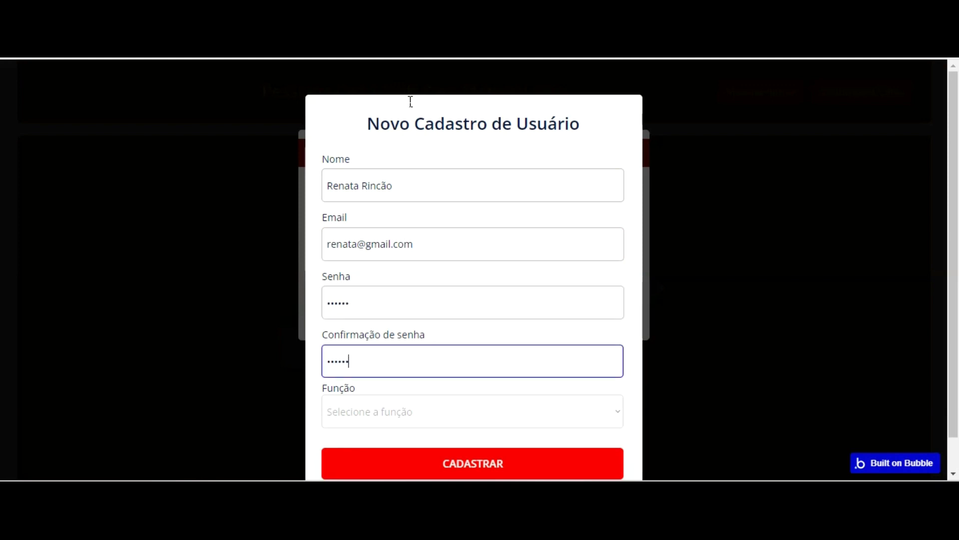
{"action": "left_click", "coordinate": [405, 415]}
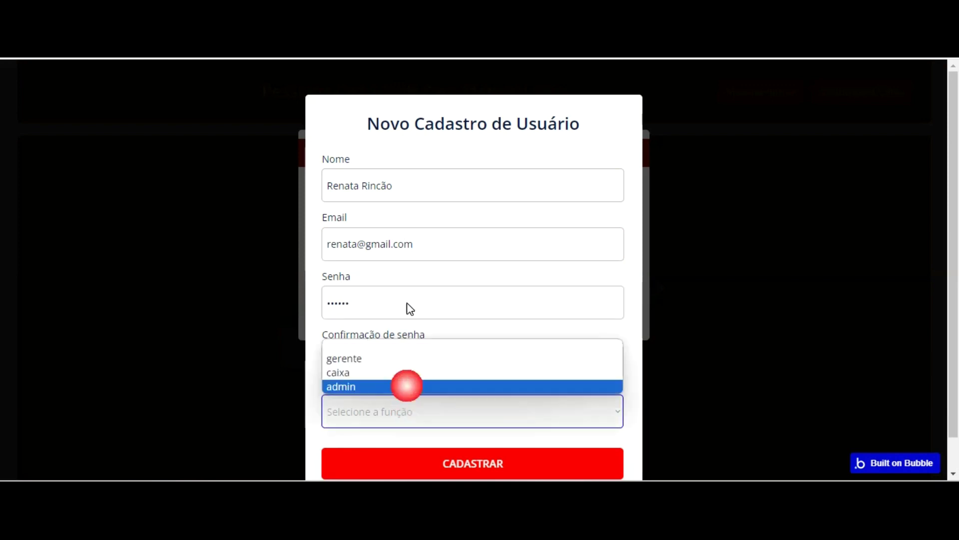
{"action": "left_click", "coordinate": [392, 359]}
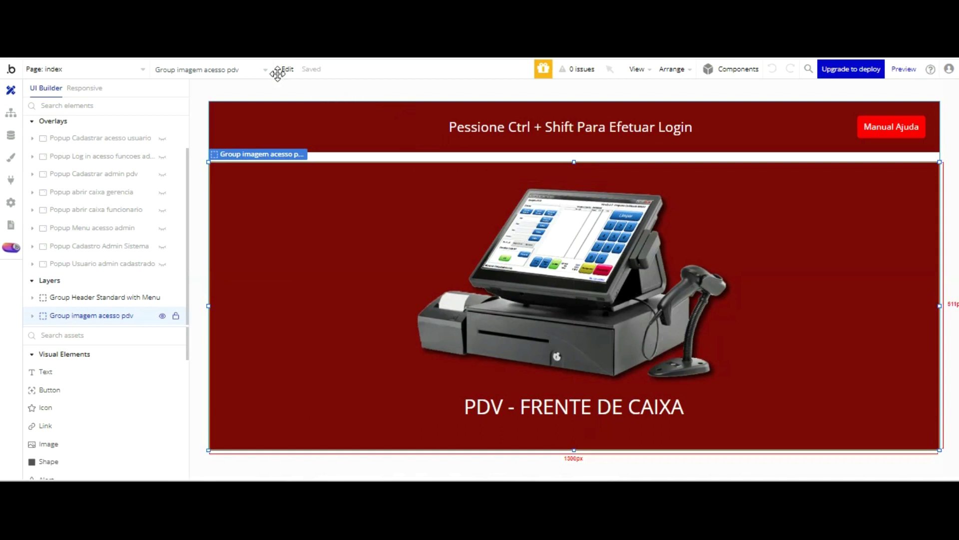
Add a new page named dashboard_funcionario, cloned from the dashboard page.
{"action": "left_click", "coordinate": [85, 69]}
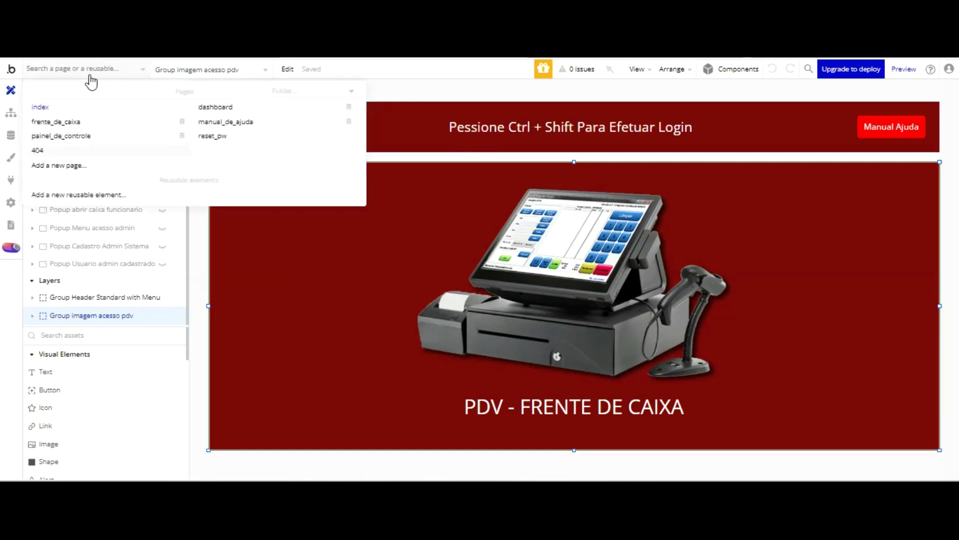
{"action": "left_click", "coordinate": [73, 165]}
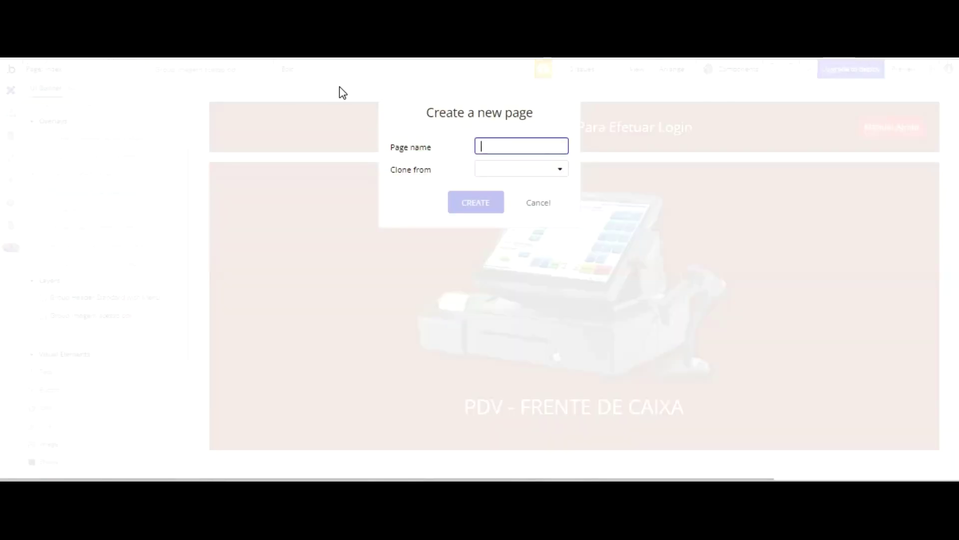
{"action": "type", "text": "cont"}
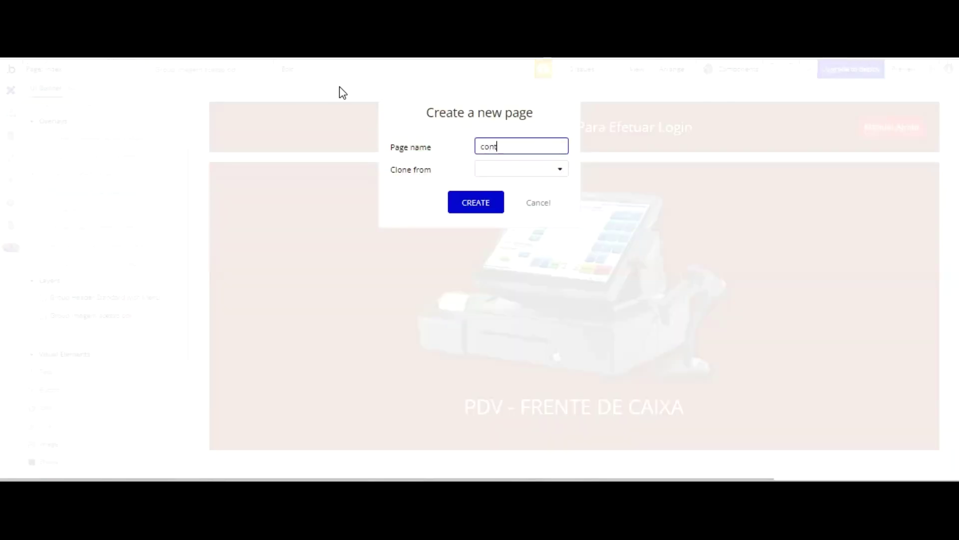
{"action": "type", "text": "role_caixa"}
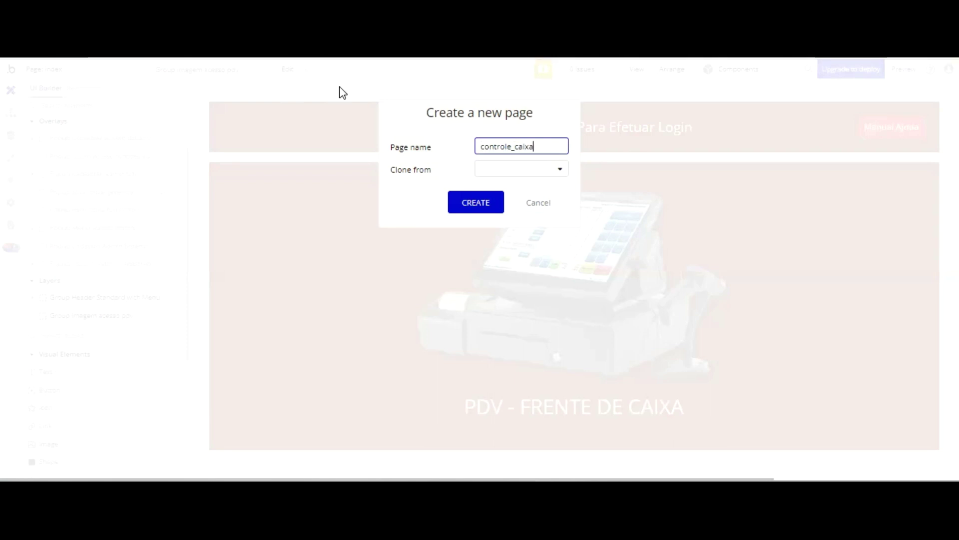
{"action": "type", "text": "_funcionari"}
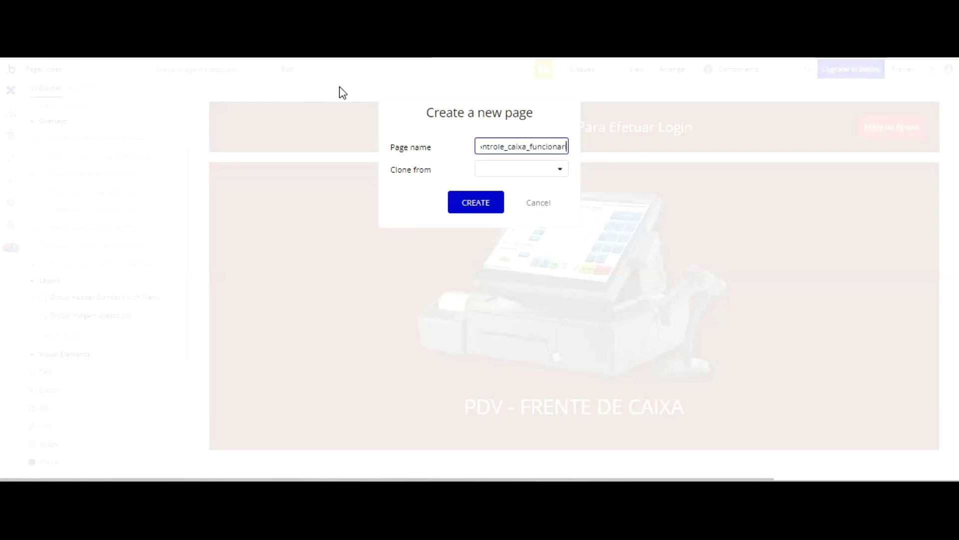
{"action": "key", "text": "BackSpace"}
{"action": "key", "text": "BackSpace"}
{"action": "key", "text": "BackSpace"}
{"action": "key", "text": "BackSpace"}
{"action": "key", "text": "BackSpace"}
{"action": "key", "text": "BackSpace"}
{"action": "key", "text": "BackSpace"}
{"action": "key", "text": "BackSpace"}
{"action": "key", "text": "BackSpace"}
{"action": "key", "text": "BackSpace"}
{"action": "key", "text": "BackSpace"}
{"action": "key", "text": "BackSpace"}
{"action": "key", "text": "BackSpace"}
{"action": "key", "text": "BackSpace"}
{"action": "key", "text": "BackSpace"}
{"action": "key", "text": "BackSpace"}
{"action": "key", "text": "BackSpace"}
{"action": "key", "text": "BackSpace"}
{"action": "key", "text": "BackSpace"}
{"action": "key", "text": "BackSpace"}
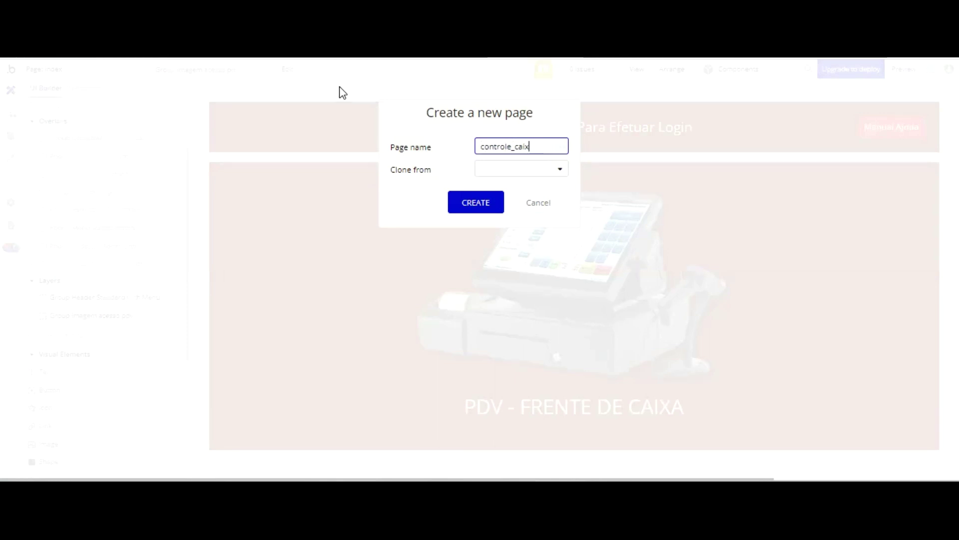
{"action": "type", "text": "caixa_fun"}
{"action": "key", "text": "BackSpace"}
{"action": "key", "text": "BackSpace"}
{"action": "key", "text": "BackSpace"}
{"action": "key", "text": "BackSpace"}
{"action": "key", "text": "BackSpace"}
{"action": "key", "text": "BackSpace"}
{"action": "key", "text": "BackSpace"}
{"action": "key", "text": "BackSpace"}
{"action": "key", "text": "BackSpace"}
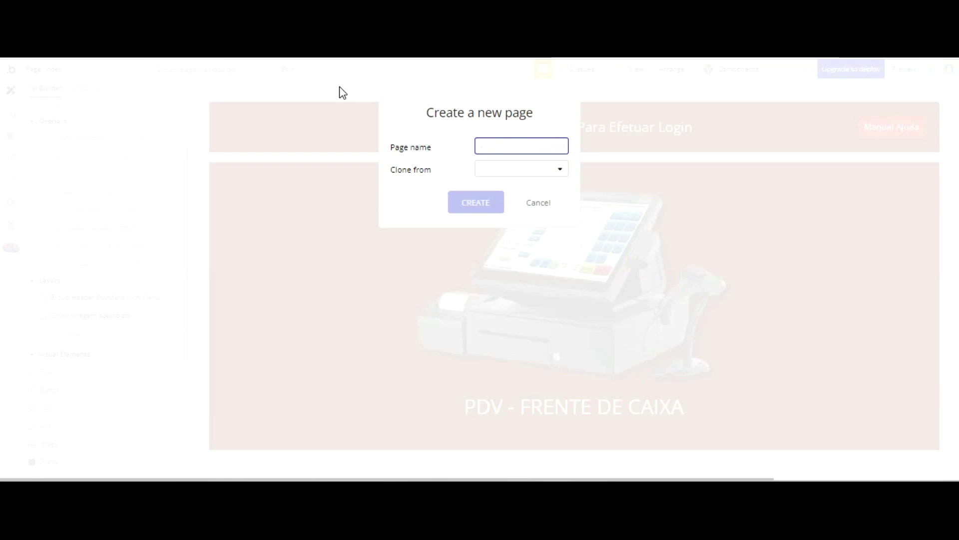
{"action": "type", "text": "dashboard"}
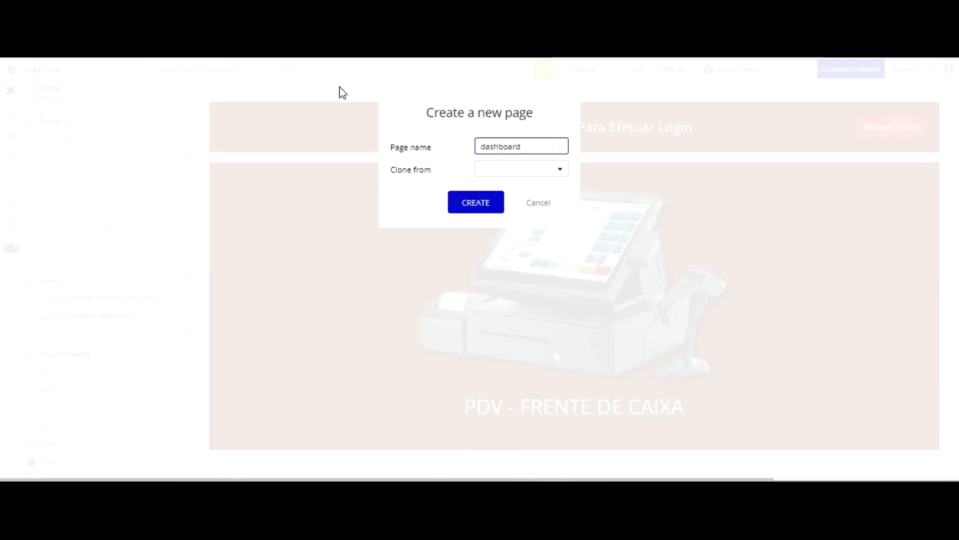
{"action": "type", "text": "_funcionario"}
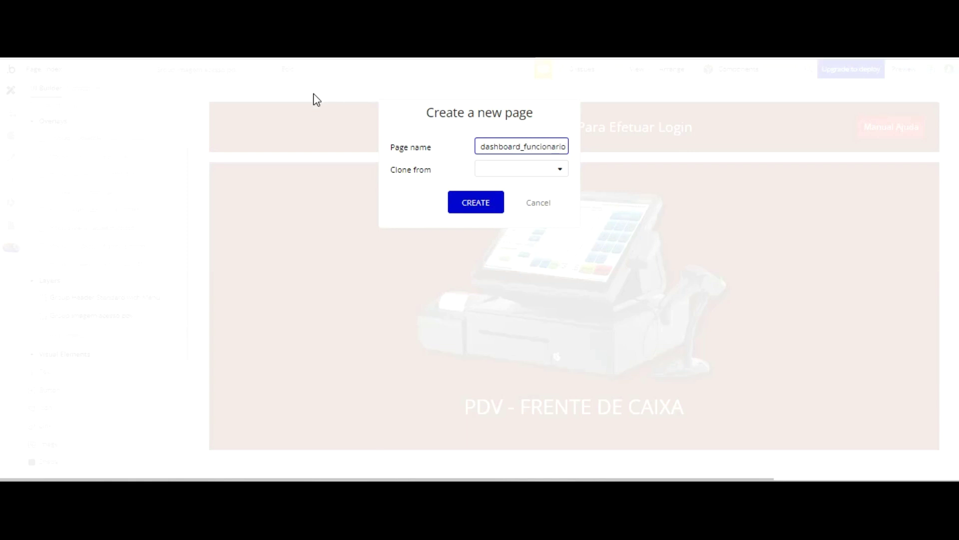
{"action": "key", "text": "Tab"}
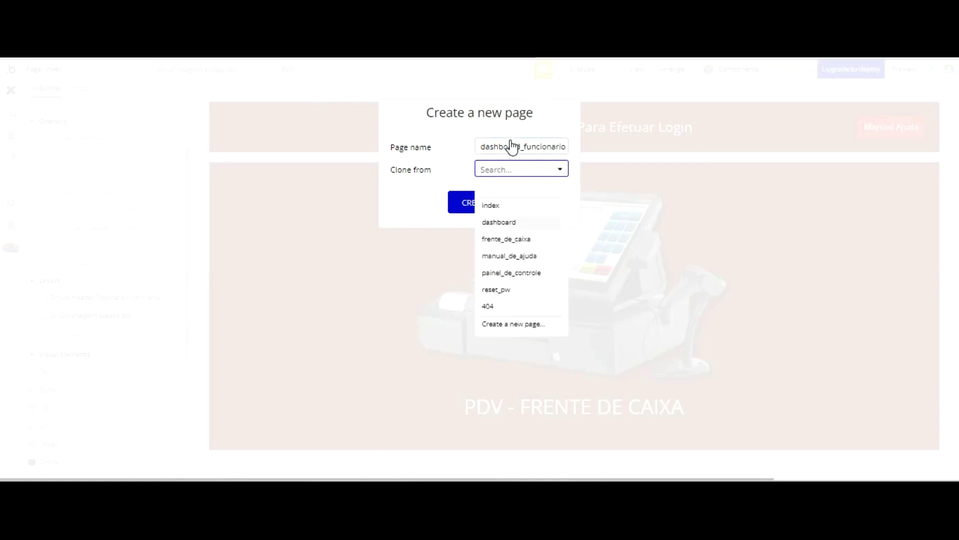
{"action": "key", "text": "Return"}
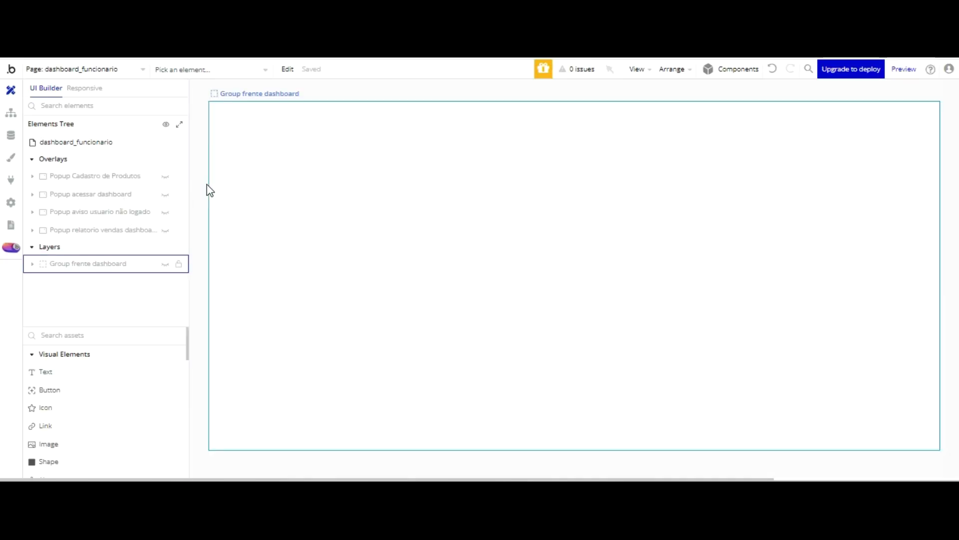
Inspect the sales report popup and page groups, unhiding Group dashboard vendas totais.
{"action": "key", "text": "Up"}
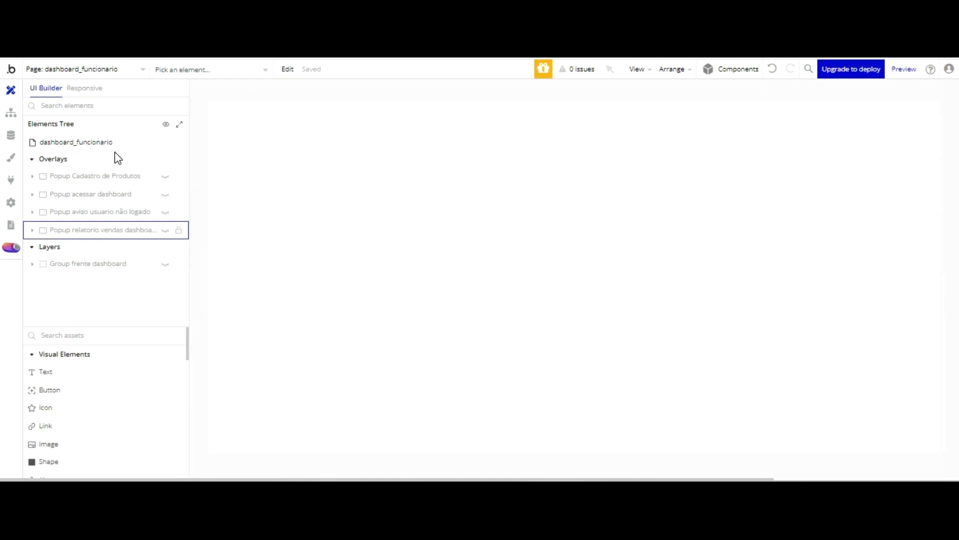
{"action": "left_click", "coordinate": [114, 232]}
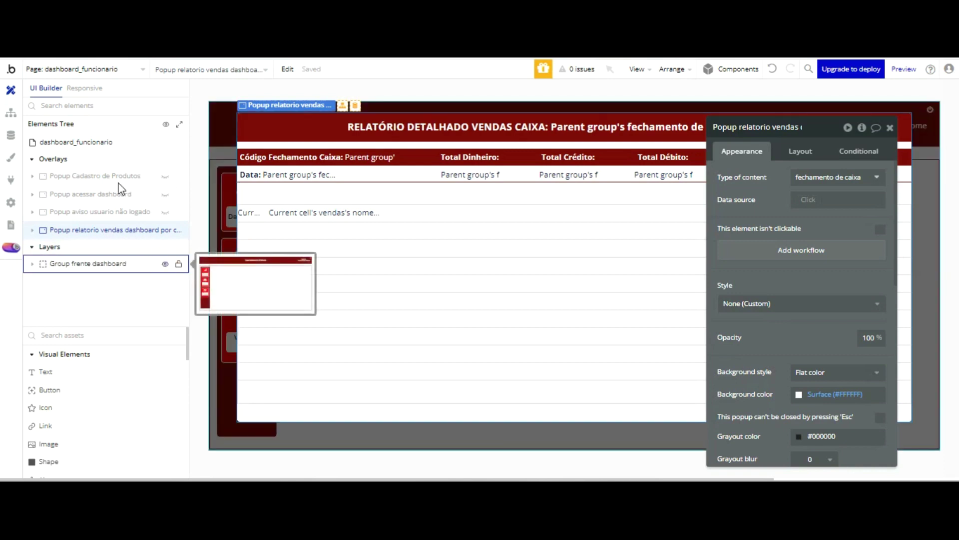
{"action": "left_click", "coordinate": [32, 265]}
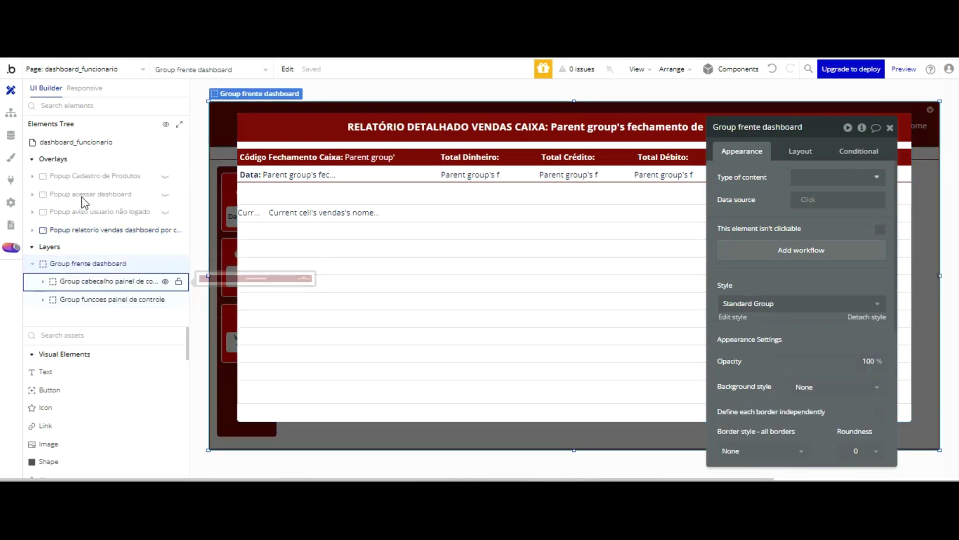
{"action": "left_click", "coordinate": [42, 300]}
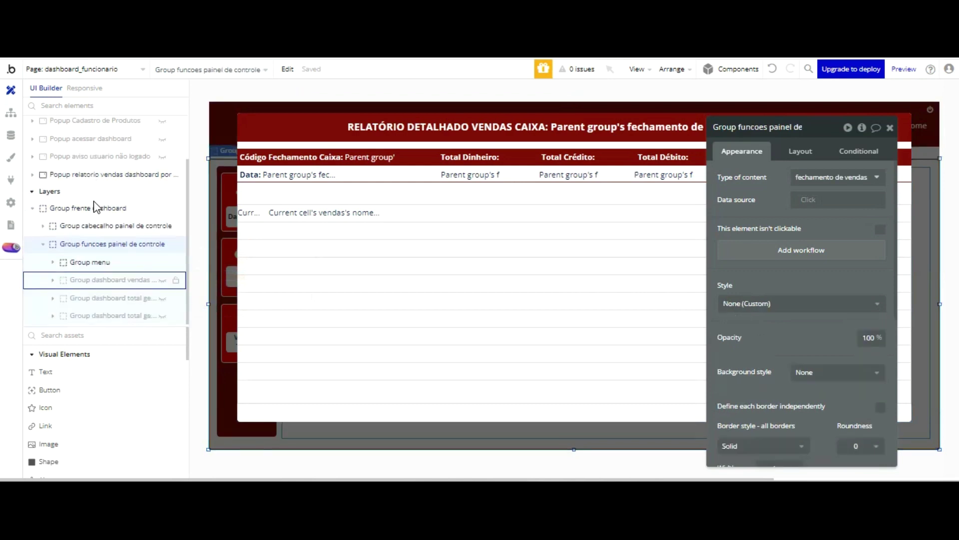
{"action": "key", "text": "Return"}
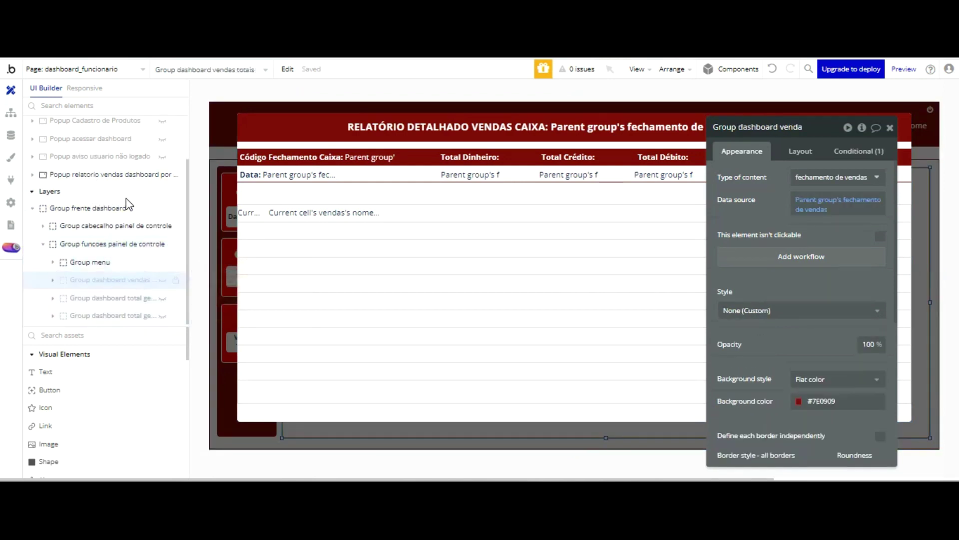
{"action": "left_click", "coordinate": [160, 279]}
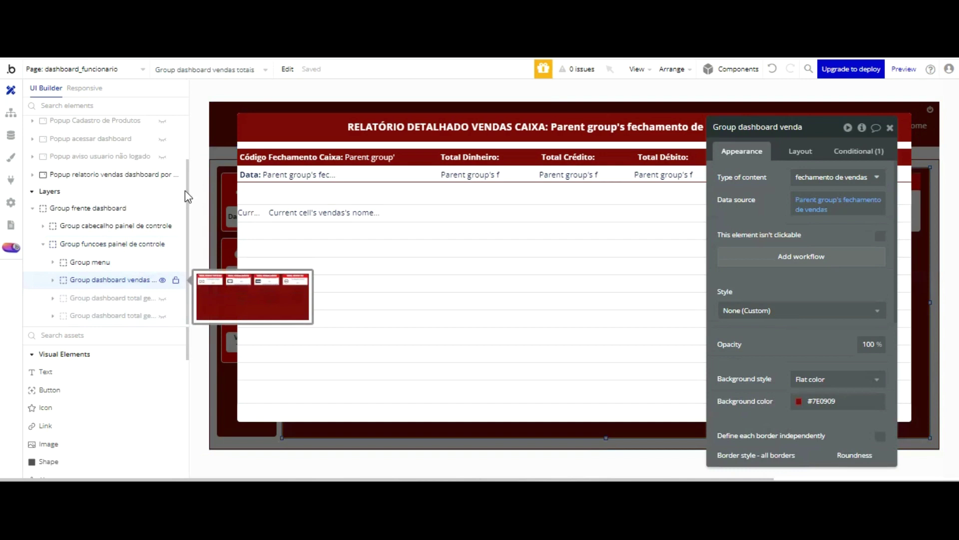
{"action": "left_click", "coordinate": [223, 149]}
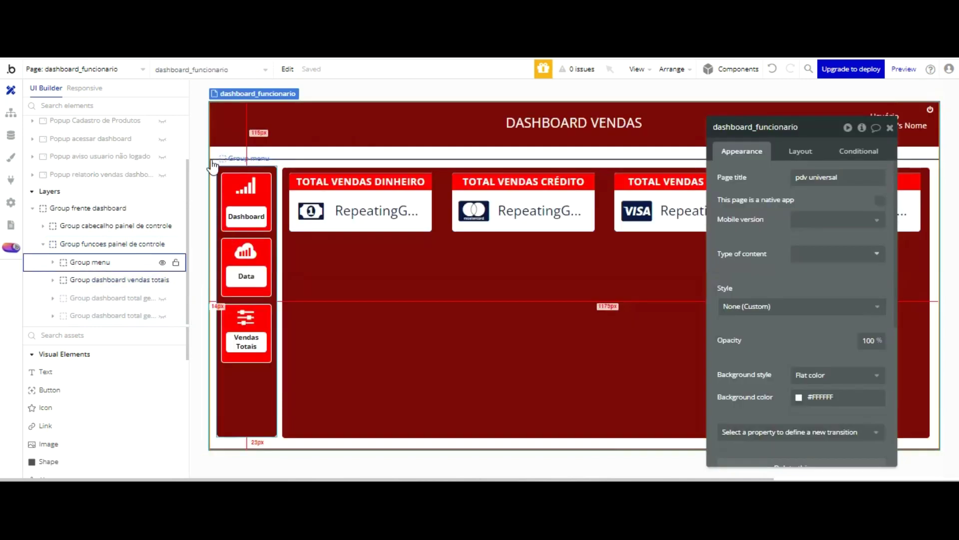
Delete the Data and Vendas Totais buttons from the side menu group.
{"action": "key", "text": "Up"}
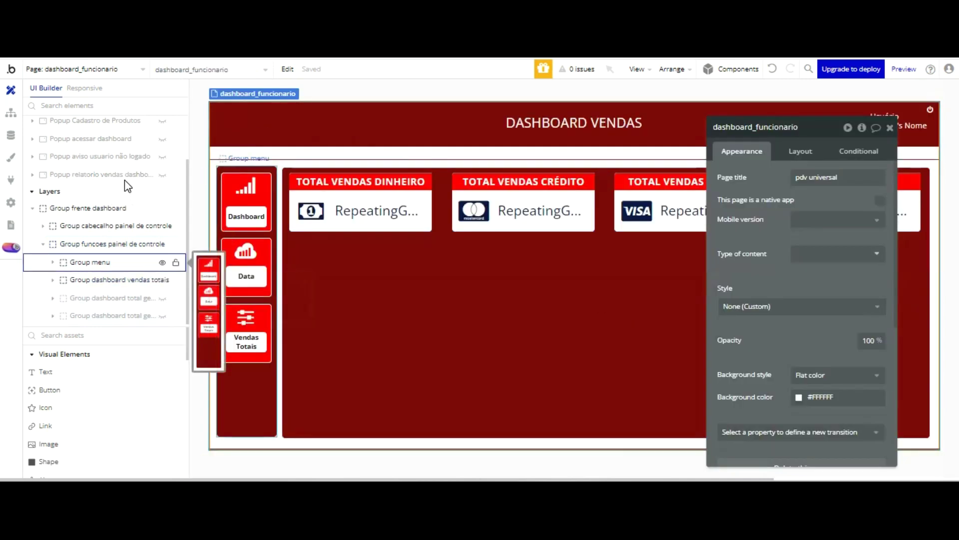
{"action": "key", "text": "Return"}
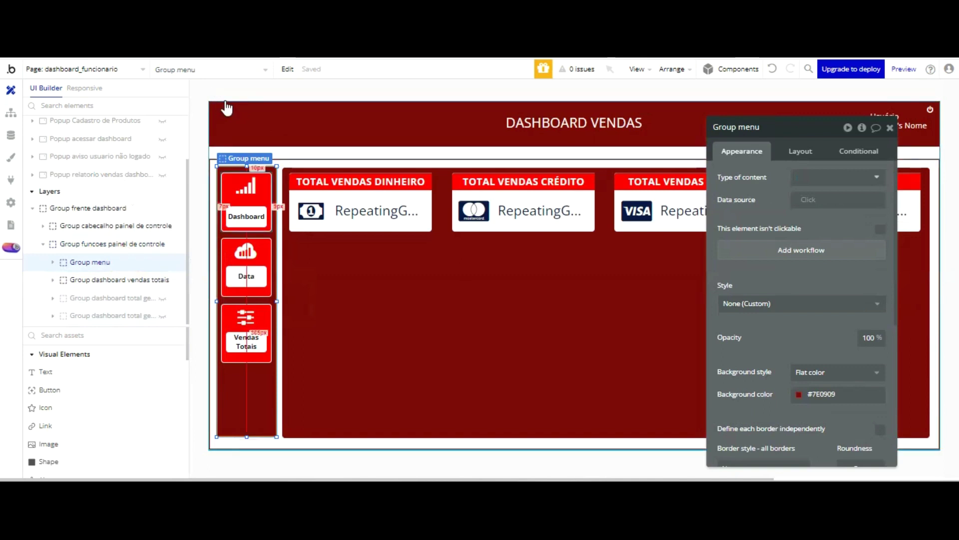
{"action": "key", "text": "Right"}
{"action": "key", "text": "Down"}
{"action": "key", "text": "Down"}
{"action": "key", "text": "Return"}
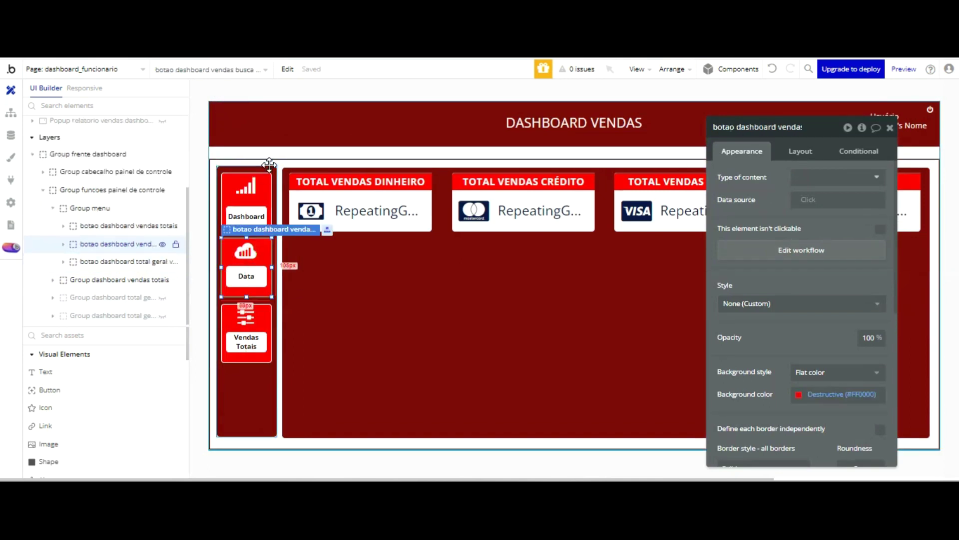
{"action": "key", "text": "Delete"}
{"action": "key", "text": "Down"}
{"action": "key", "text": "Return"}
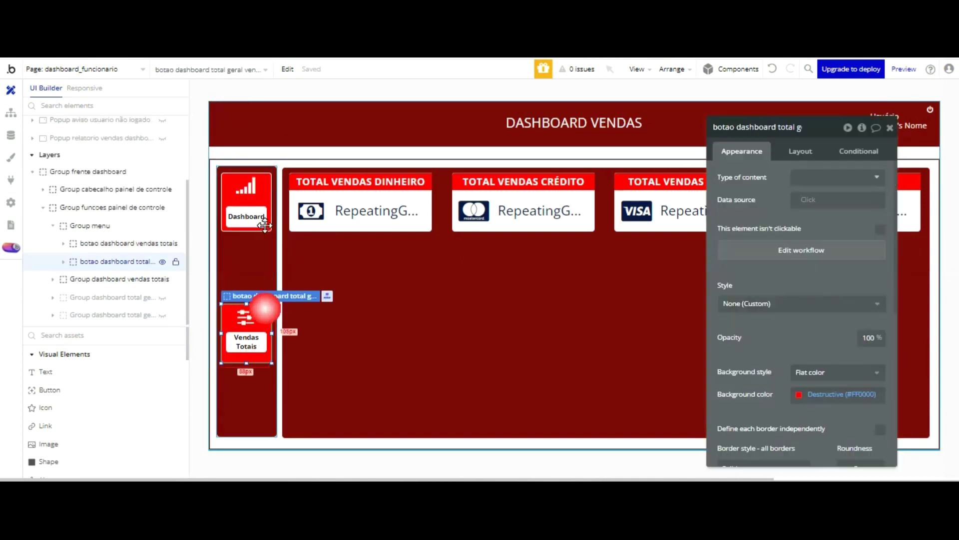
{"action": "key", "text": "Delete"}
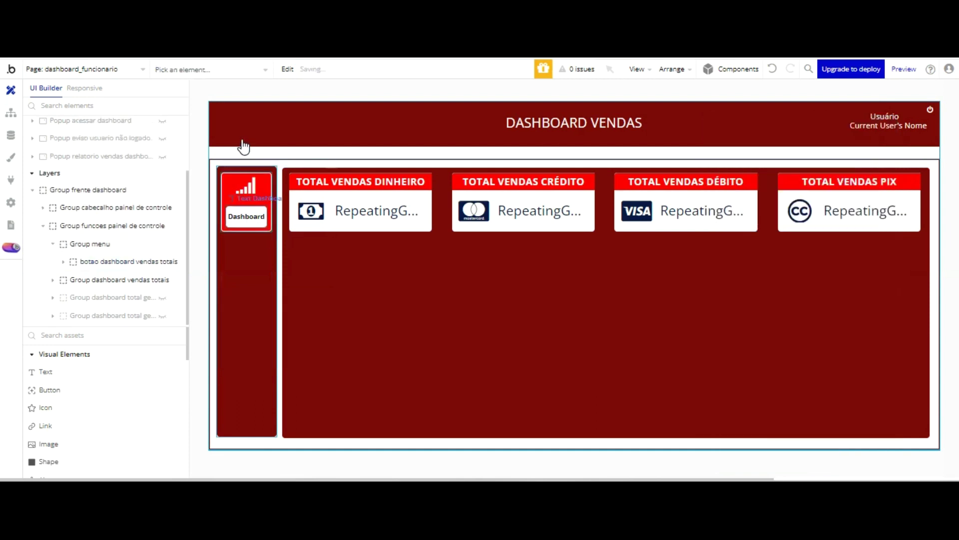
{"action": "key", "text": "Return"}
Change the remaining side button's Dashboard label to 'Caixa funcionário'.
{"action": "double_click", "coordinate": [763, 177]}
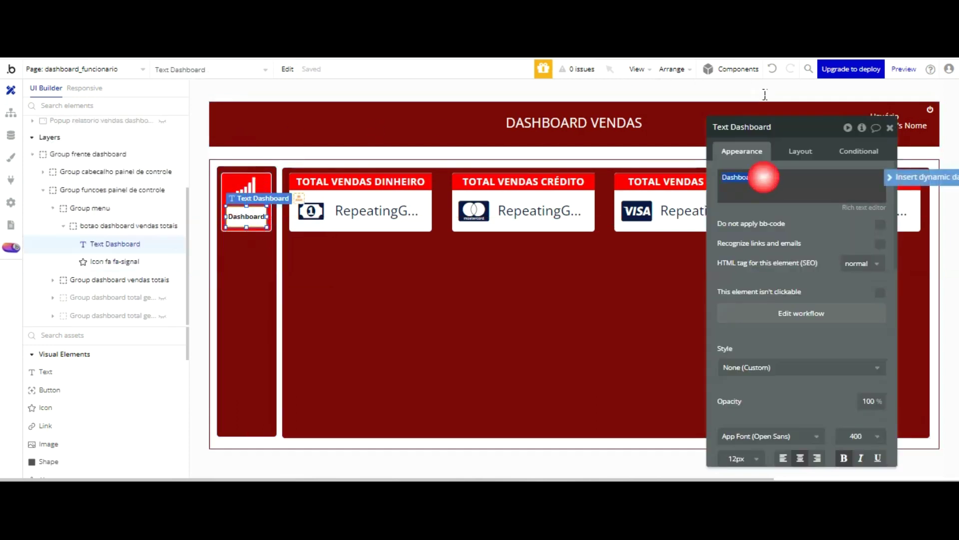
{"action": "type", "text": "CAIX"}
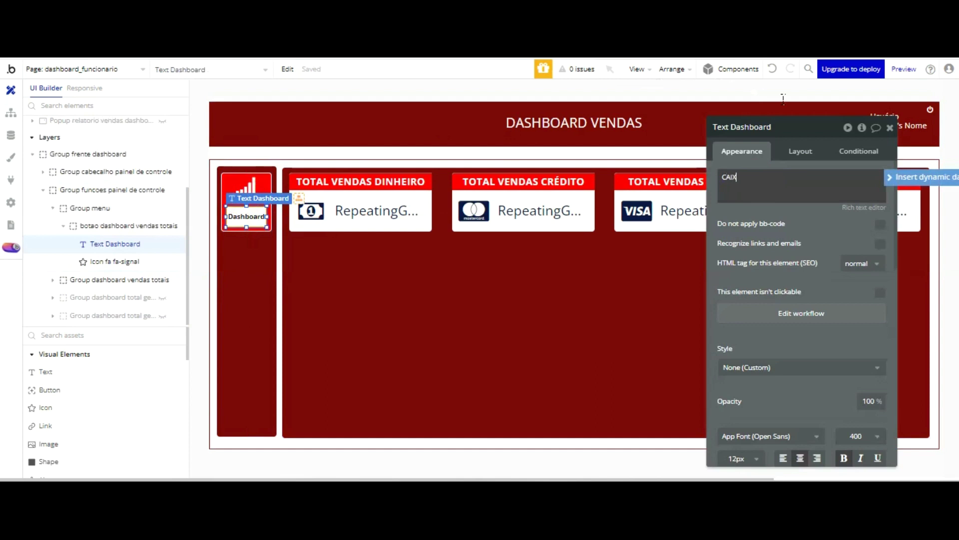
{"action": "key", "text": "BackSpace"}
{"action": "key", "text": "BackSpace"}
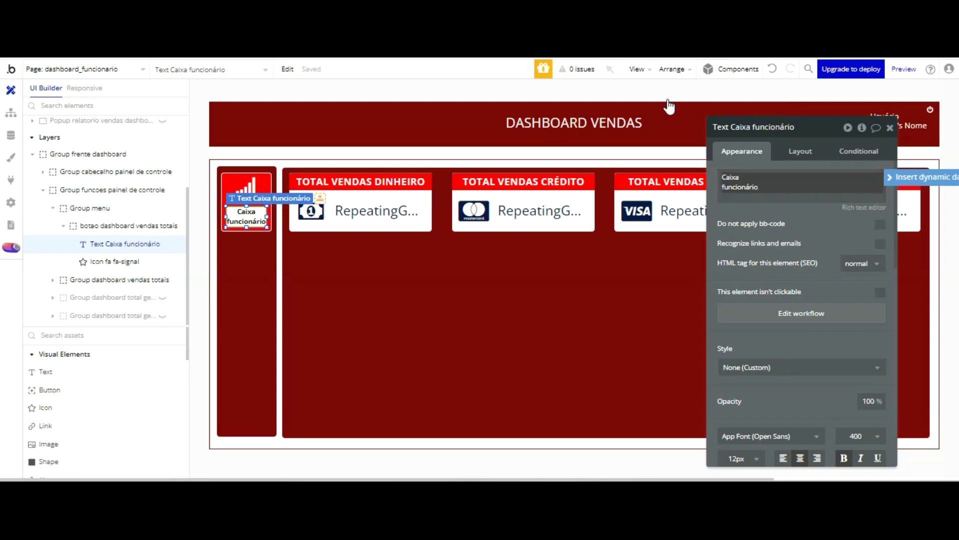
{"action": "left_click", "coordinate": [565, 123]}
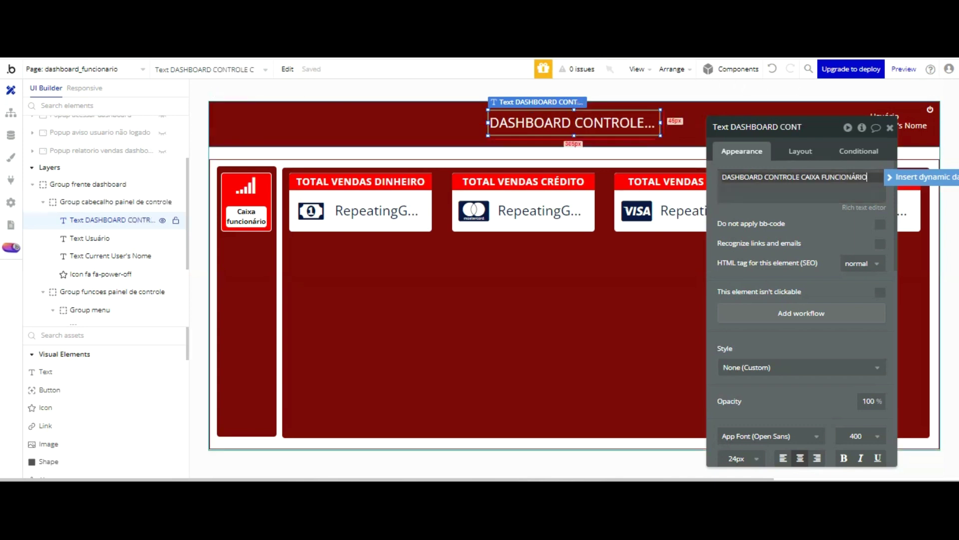
Widen the DASHBOARD CONTROLE CAIXA FUNCIONÁRIO title, undo a stray duplicate, and re-centre it.
{"action": "left_click_drag", "start_coordinate": [488, 122], "coordinate": [350, 123]}
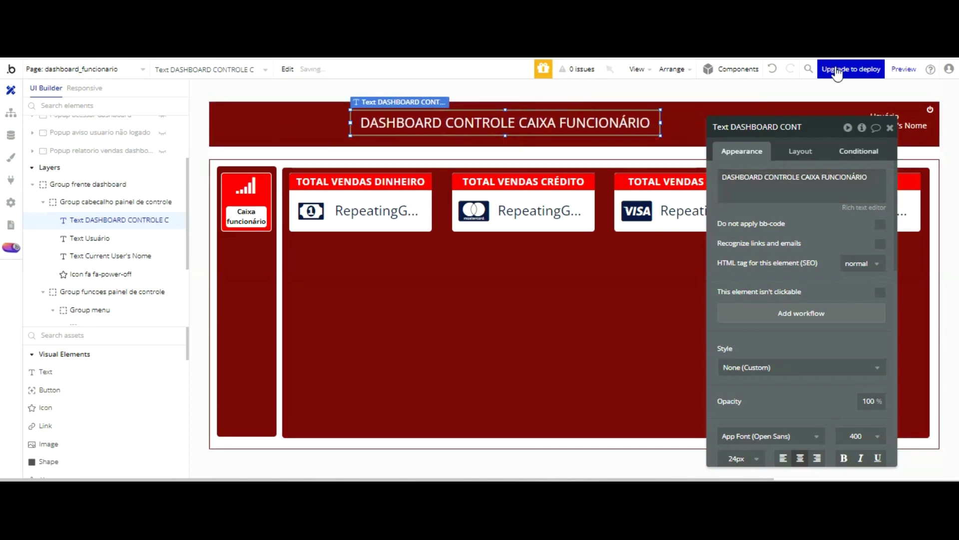
{"action": "left_click", "coordinate": [784, 128]}
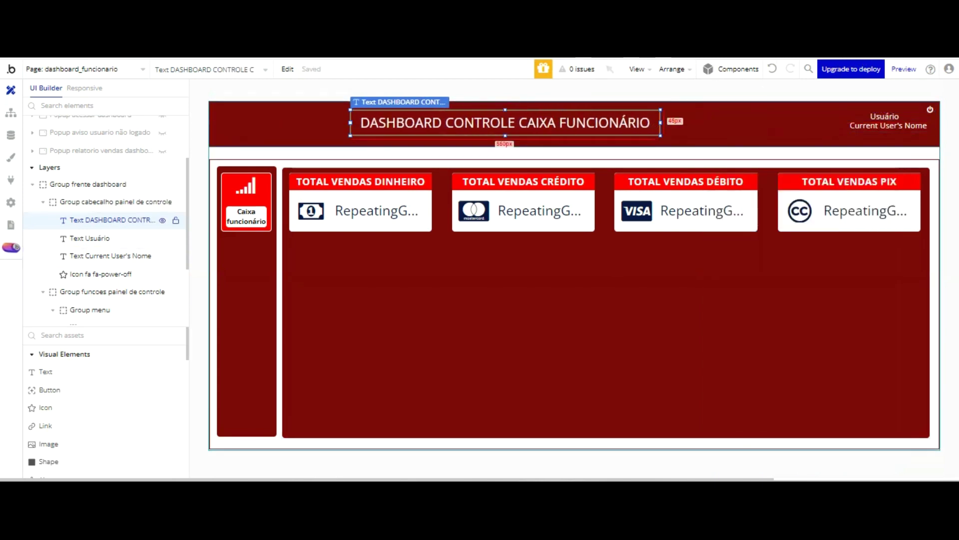
{"action": "left_click", "coordinate": [646, 123]}
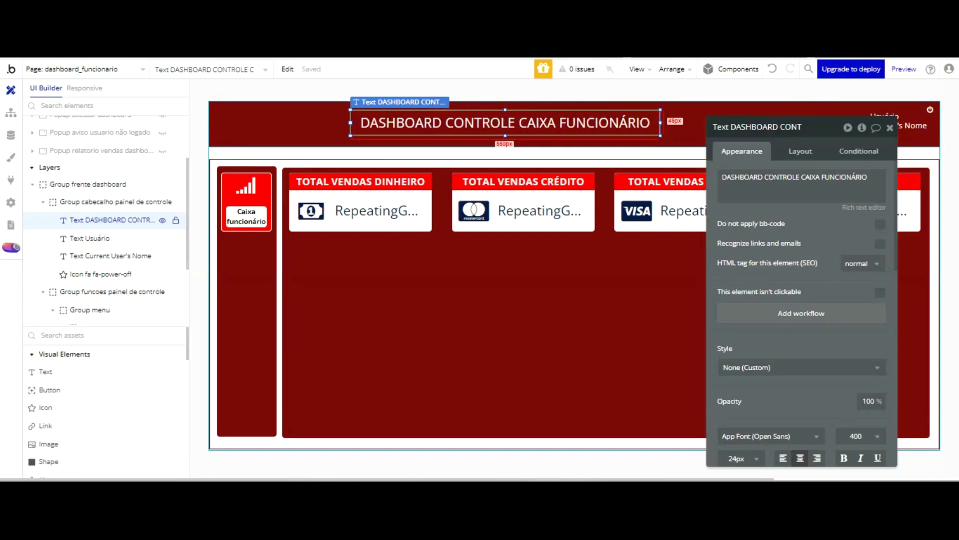
{"action": "key", "text": "ctrl+d"}
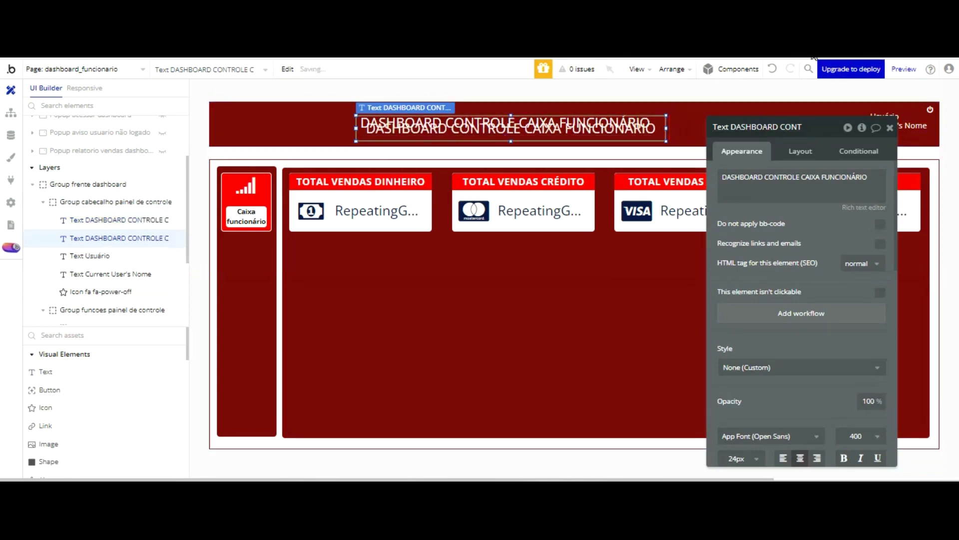
{"action": "left_click", "coordinate": [772, 69]}
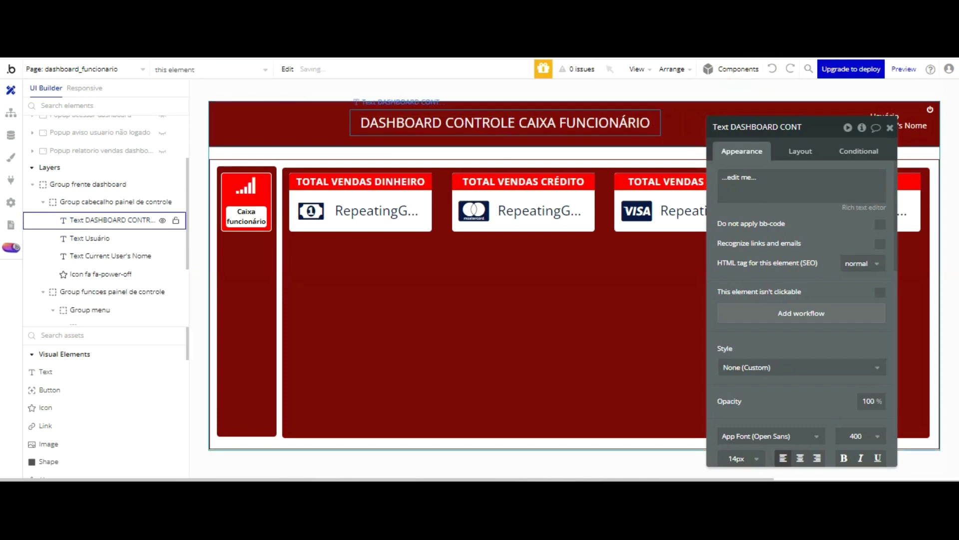
{"action": "key", "text": "ctrl+y"}
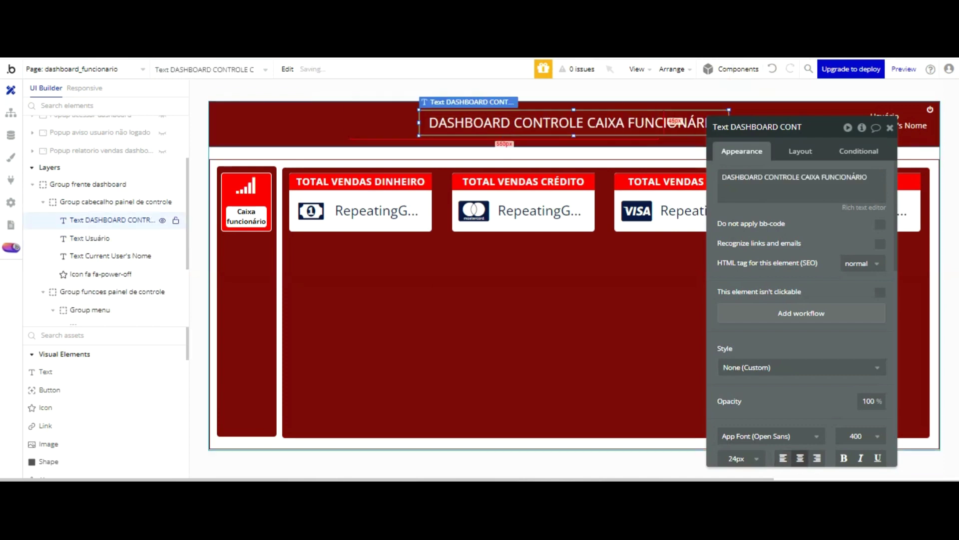
{"action": "key", "text": "Escape"}
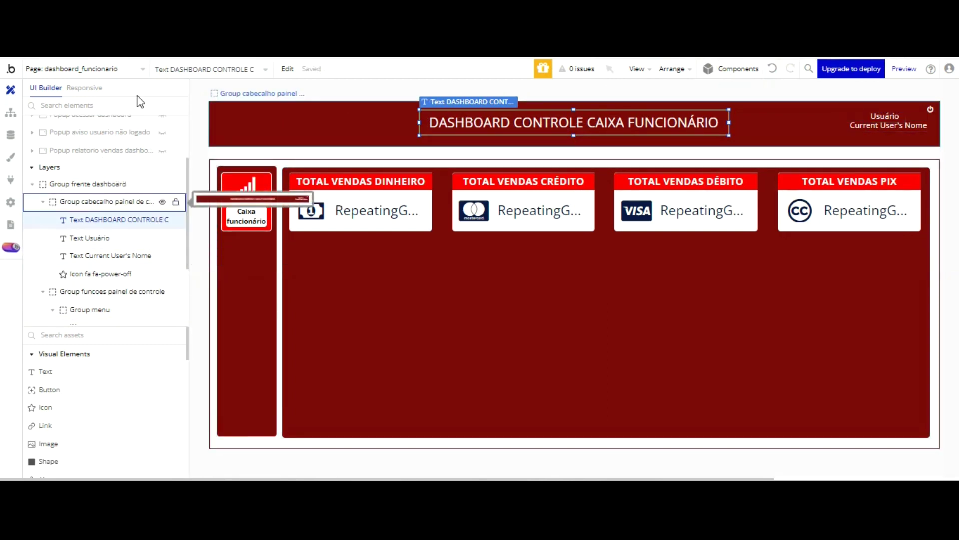
Rename Group frente dashboard to Group frente dashboard funcionario.
{"action": "double_click", "coordinate": [258, 93]}
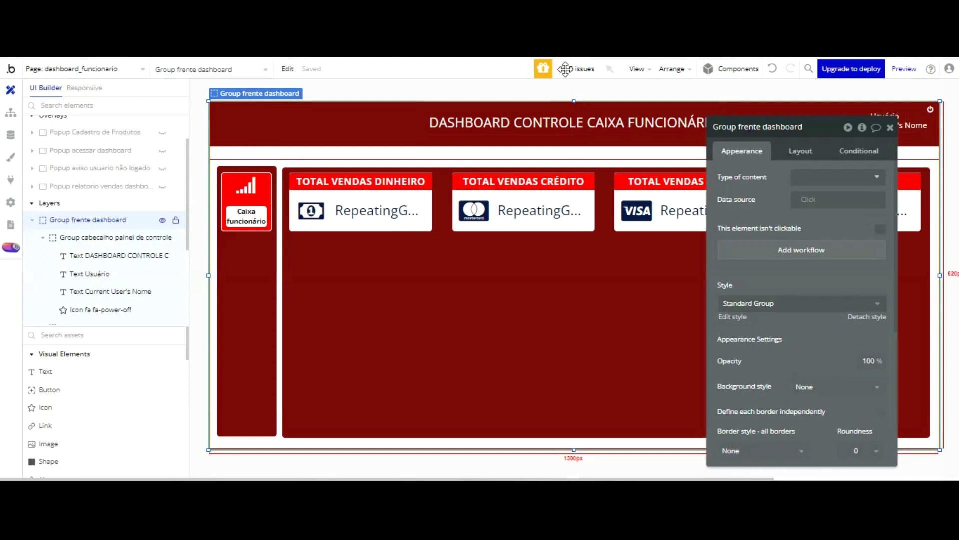
{"action": "left_click", "coordinate": [763, 136]}
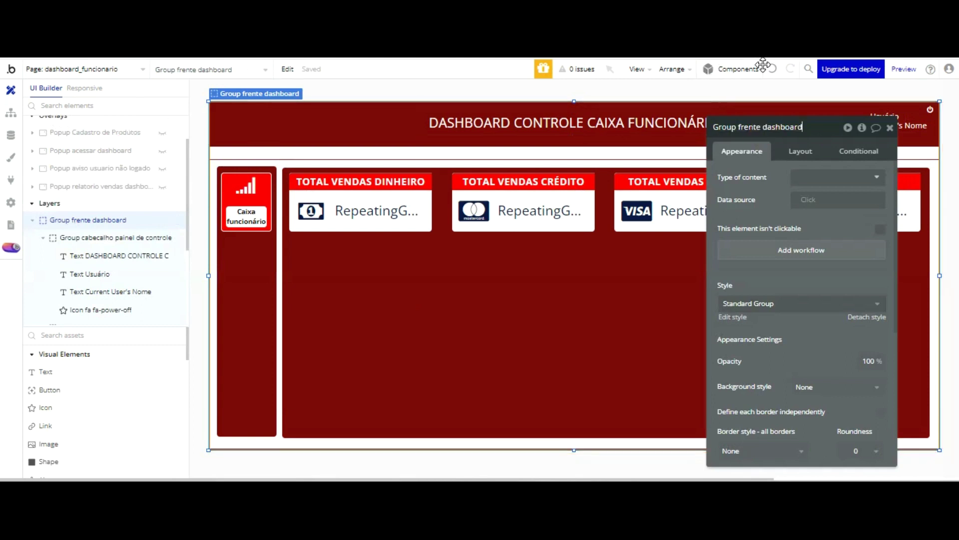
{"action": "type", "text": "funcio"}
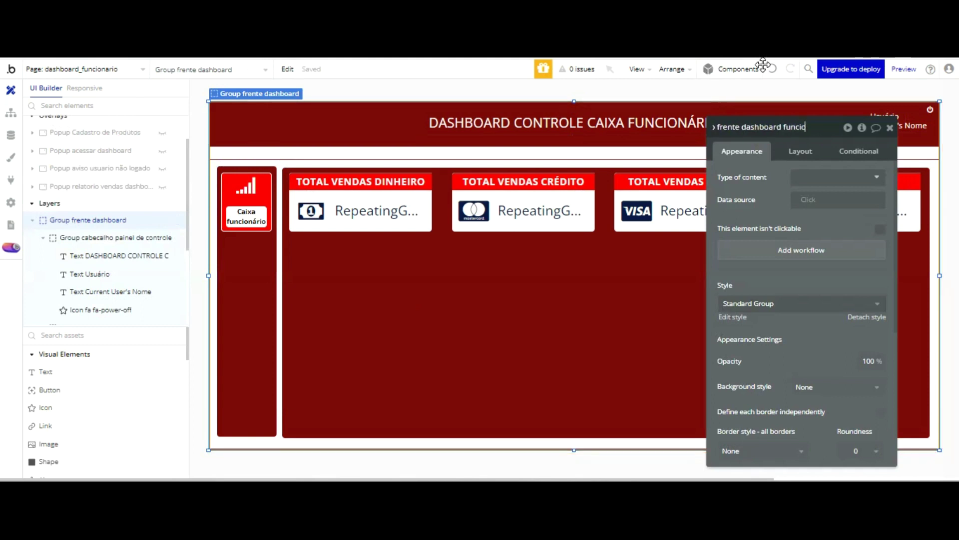
{"action": "type", "text": "nario"}
{"action": "left_click", "coordinate": [318, 71]}
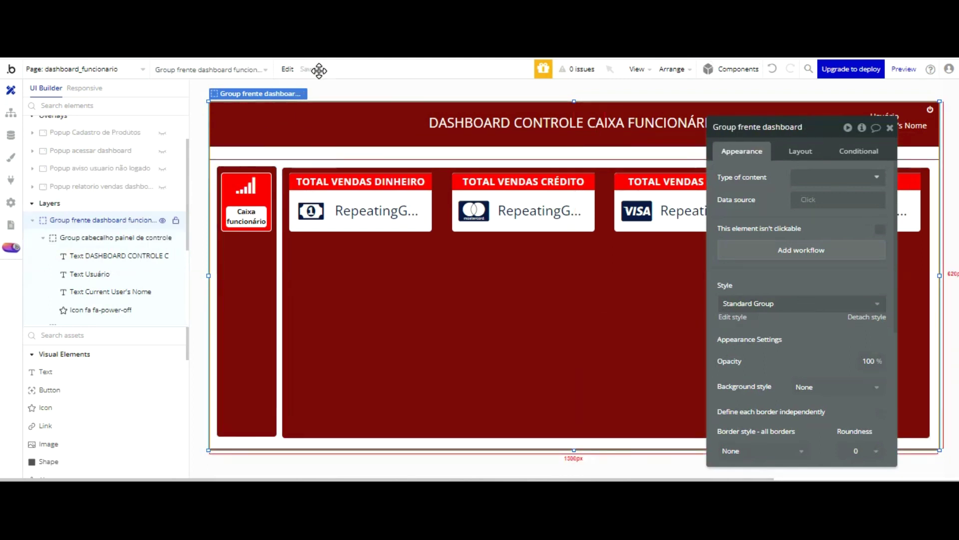
Rename the header group to Group cabecalho dashboard caixa.
{"action": "left_click", "coordinate": [327, 132]}
{"action": "left_click", "coordinate": [788, 127]}
{"action": "key", "text": "BackSpace"}
{"action": "key", "text": "BackSpace"}
{"action": "key", "text": "BackSpace"}
{"action": "key", "text": "BackSpace"}
{"action": "key", "text": "BackSpace"}
{"action": "key", "text": "BackSpace"}
{"action": "key", "text": "BackSpace"}
{"action": "key", "text": "BackSpace"}
{"action": "key", "text": "BackSpace"}
{"action": "key", "text": "BackSpace"}
{"action": "key", "text": "BackSpace"}
{"action": "key", "text": "BackSpace"}
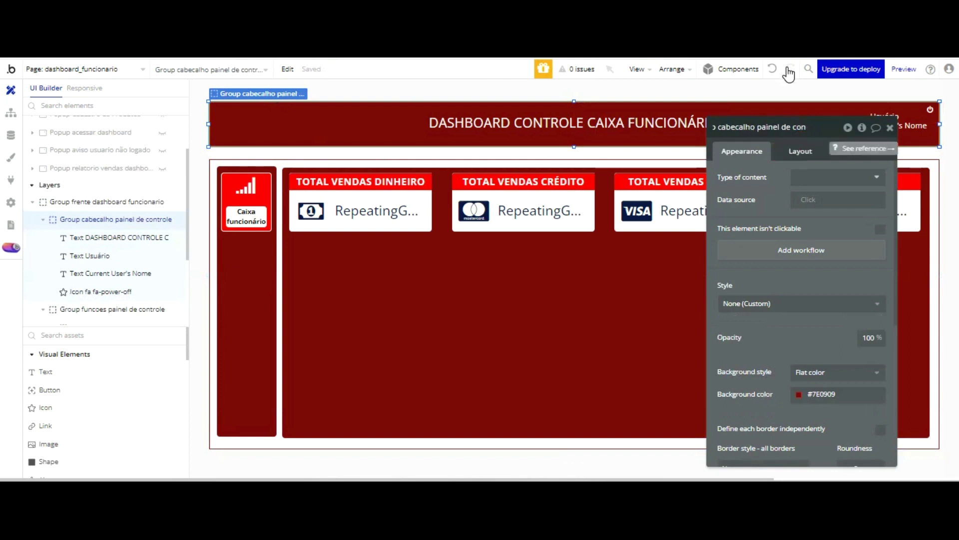
{"action": "key", "text": "BackSpace"}
{"action": "key", "text": "BackSpace"}
{"action": "key", "text": "BackSpace"}
{"action": "type", "text": "dashboard funcionario"}
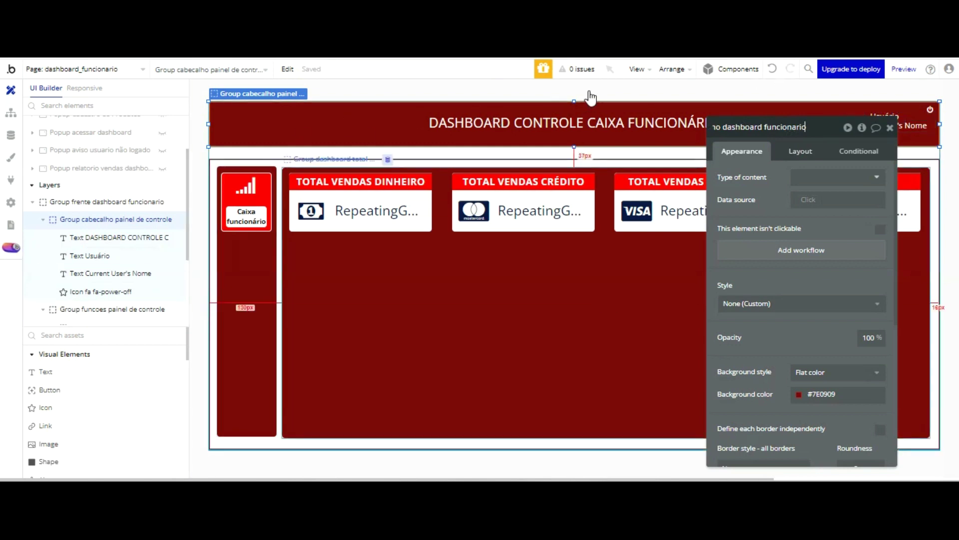
{"action": "key", "text": "BackSpace"}
{"action": "key", "text": "BackSpace"}
{"action": "key", "text": "BackSpace"}
{"action": "key", "text": "BackSpace"}
{"action": "key", "text": "BackSpace"}
{"action": "key", "text": "BackSpace"}
{"action": "key", "text": "BackSpace"}
{"action": "key", "text": "BackSpace"}
{"action": "key", "text": "BackSpace"}
{"action": "key", "text": "BackSpace"}
{"action": "key", "text": "BackSpace"}
{"action": "key", "text": "BackSpace"}
{"action": "type", "text": "caixa"}
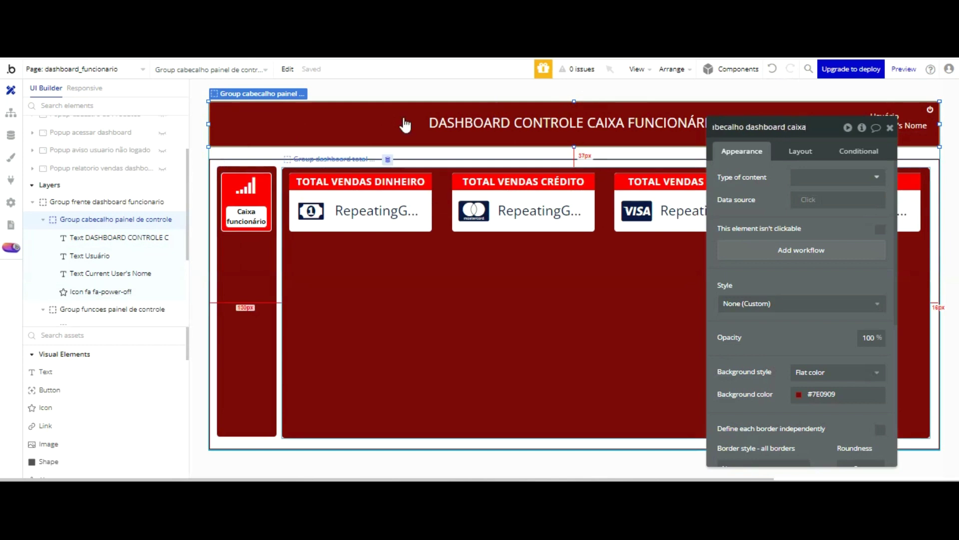
Rename the side-menu group to Group menu dashboard caixa.
{"action": "left_click", "coordinate": [250, 280]}
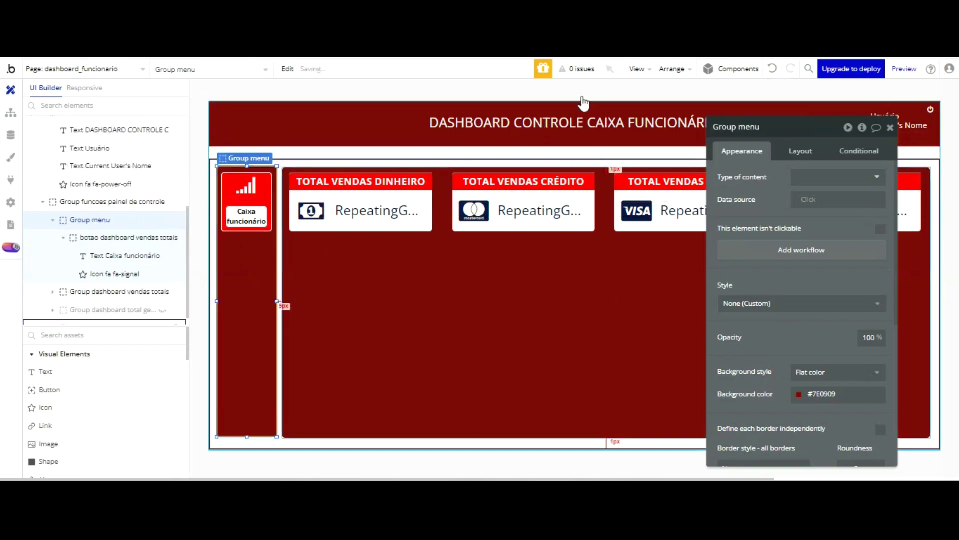
{"action": "left_click", "coordinate": [760, 127]}
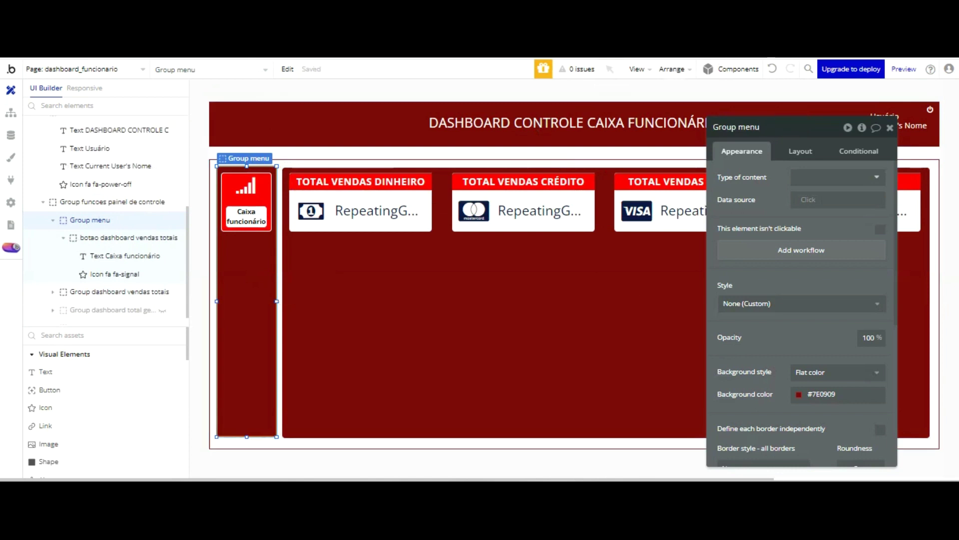
{"action": "type", "text": "dashboard caixa"}
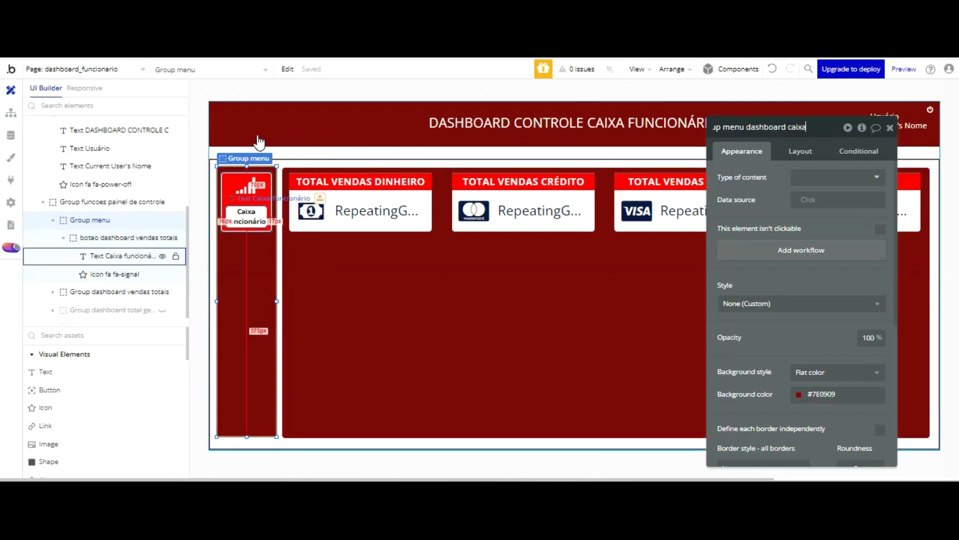
{"action": "left_click", "coordinate": [259, 142]}
Rename the menu button to botao dashboard caixa listagem.
{"action": "left_click", "coordinate": [266, 102]}
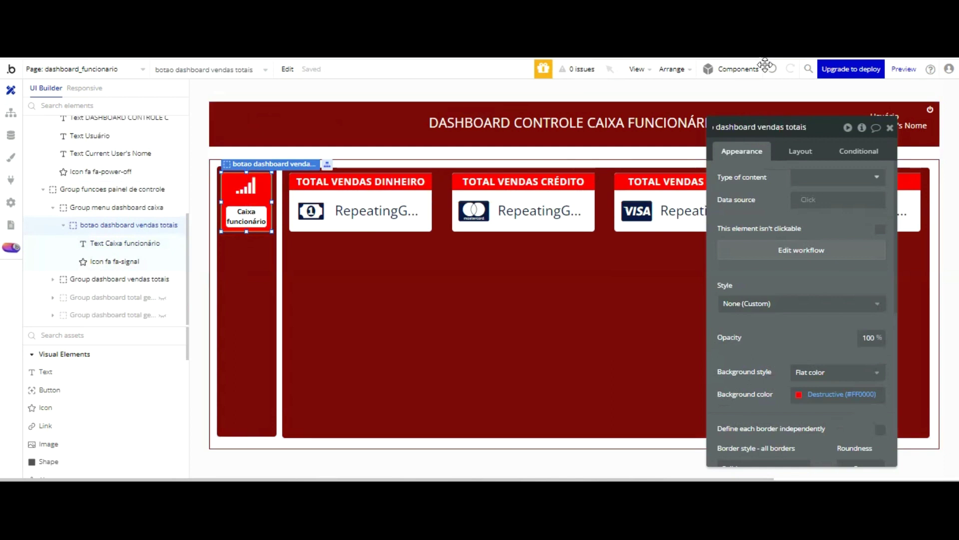
{"action": "key", "text": "BackSpace"}
{"action": "key", "text": "BackSpace"}
{"action": "key", "text": "BackSpace"}
{"action": "key", "text": "BackSpace"}
{"action": "key", "text": "BackSpace"}
{"action": "key", "text": "BackSpace"}
{"action": "key", "text": "BackSpace"}
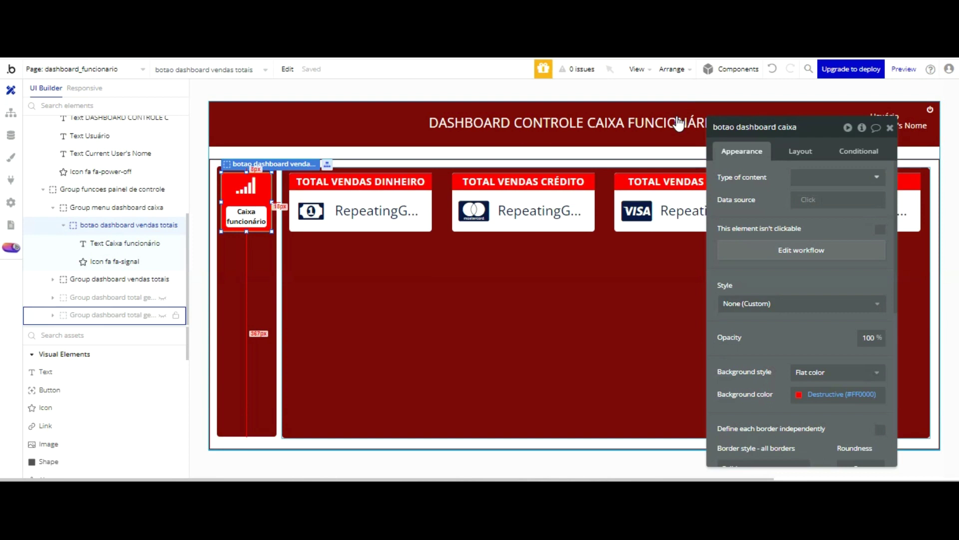
{"action": "type", "text": "tagem"}
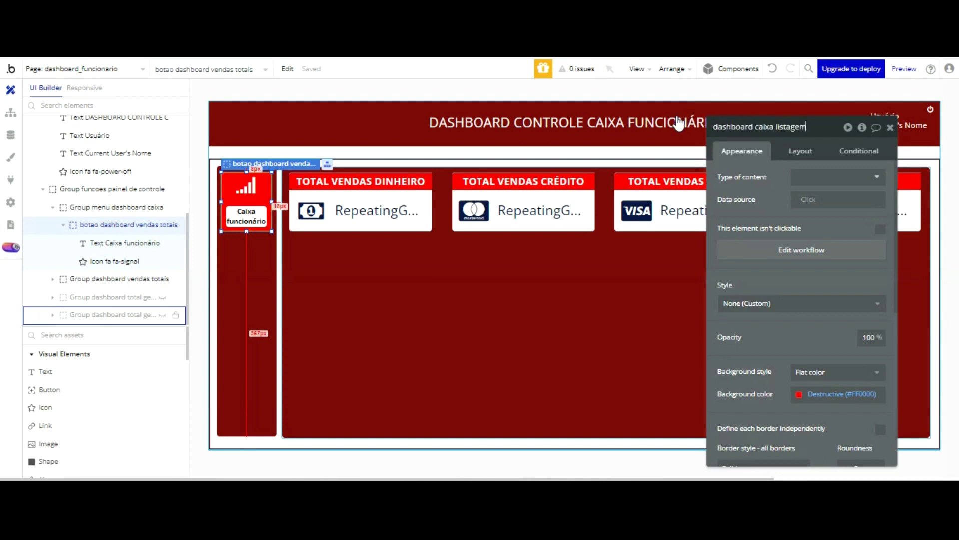
{"action": "left_click", "coordinate": [246, 216]}
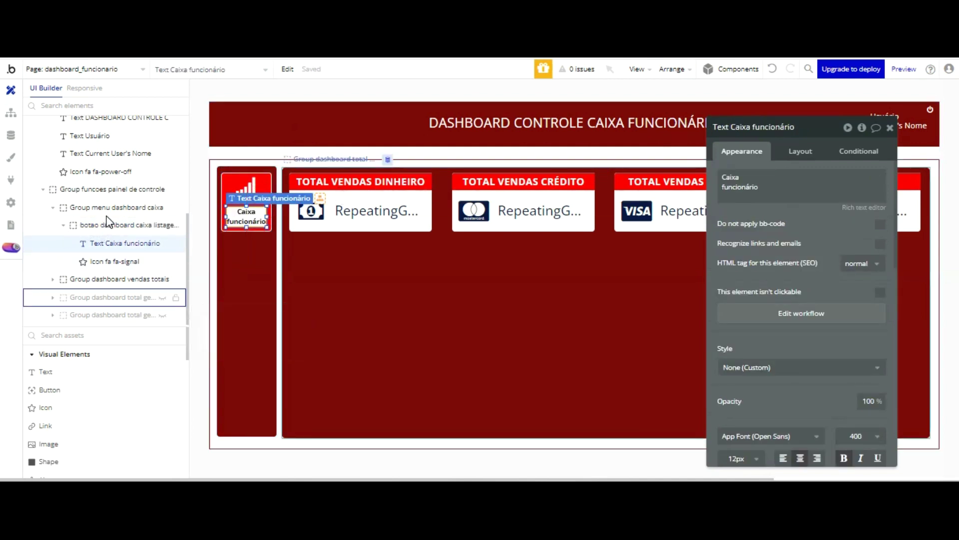
Delete the hidden total sales group from the Elements tree.
{"action": "left_click", "coordinate": [163, 297]}
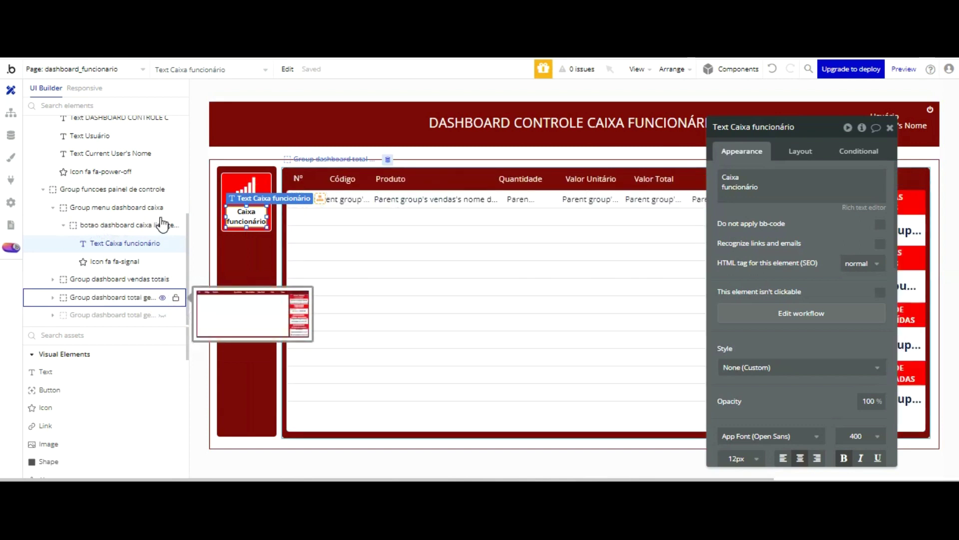
{"action": "left_click", "coordinate": [150, 297]}
{"action": "right_click", "coordinate": [150, 297]}
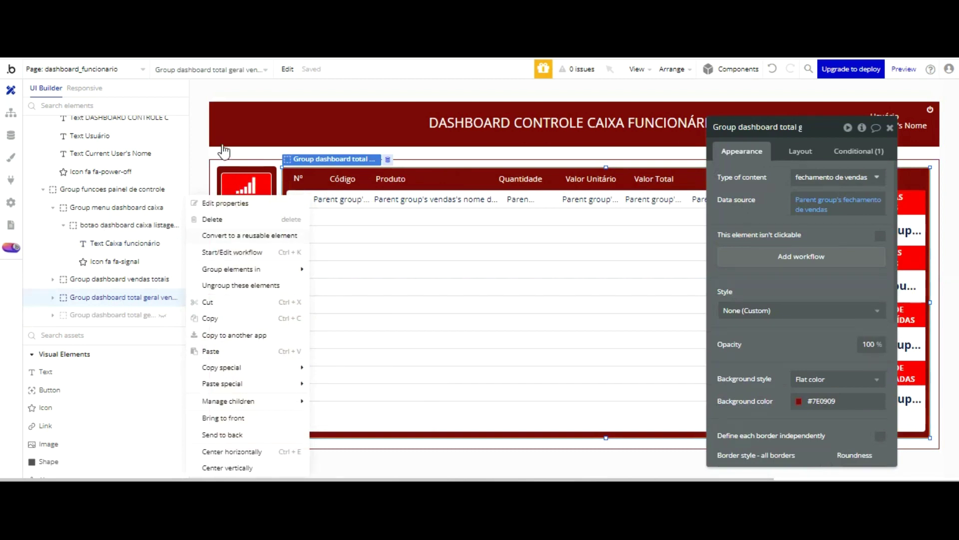
{"action": "left_click", "coordinate": [220, 219]}
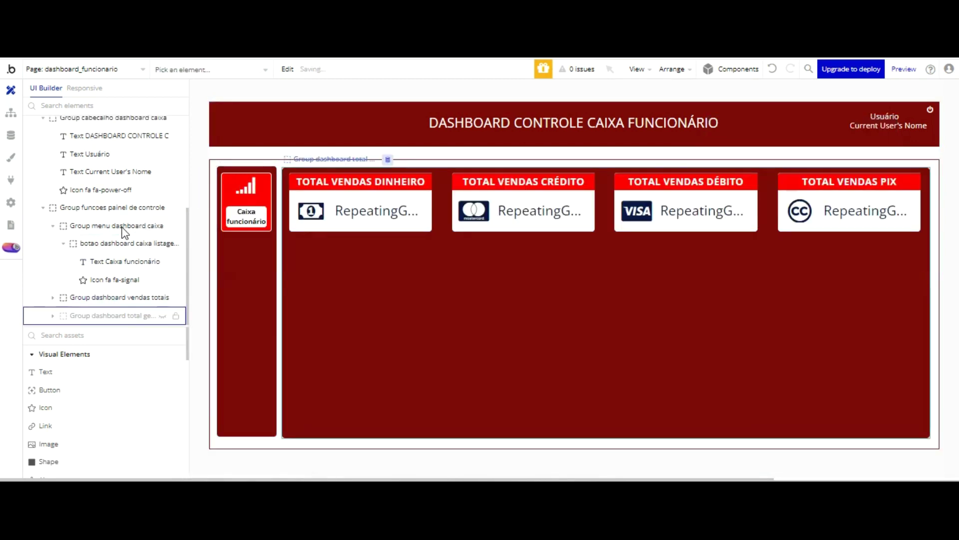
Unhide Group dashboard total geral vendas to show the sales table and date pickers.
{"action": "key", "text": "ctrl+z"}
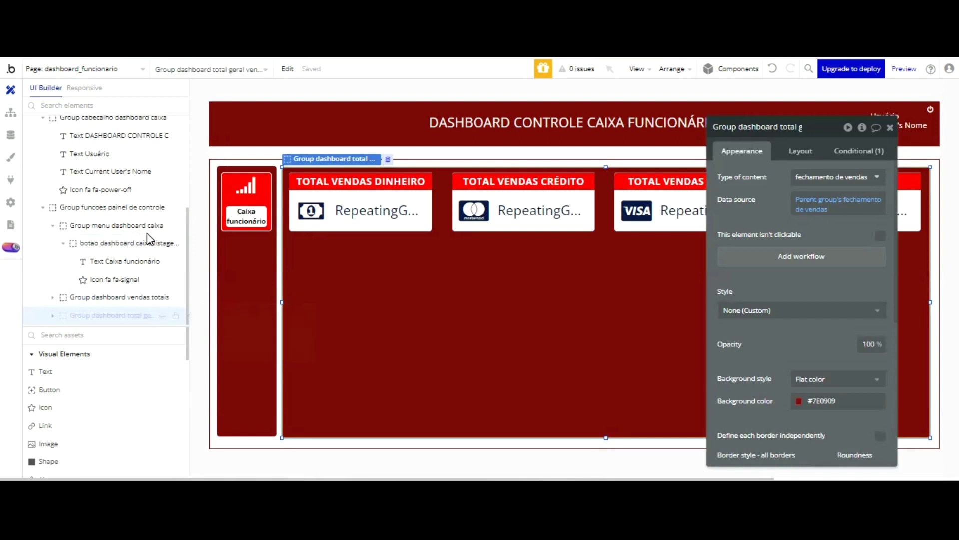
{"action": "left_click", "coordinate": [162, 315]}
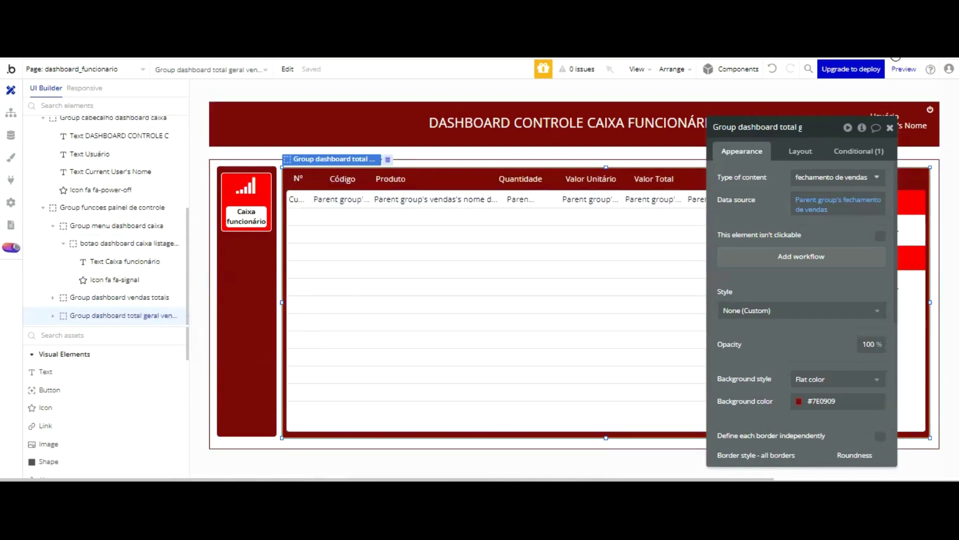
{"action": "left_click", "coordinate": [889, 128]}
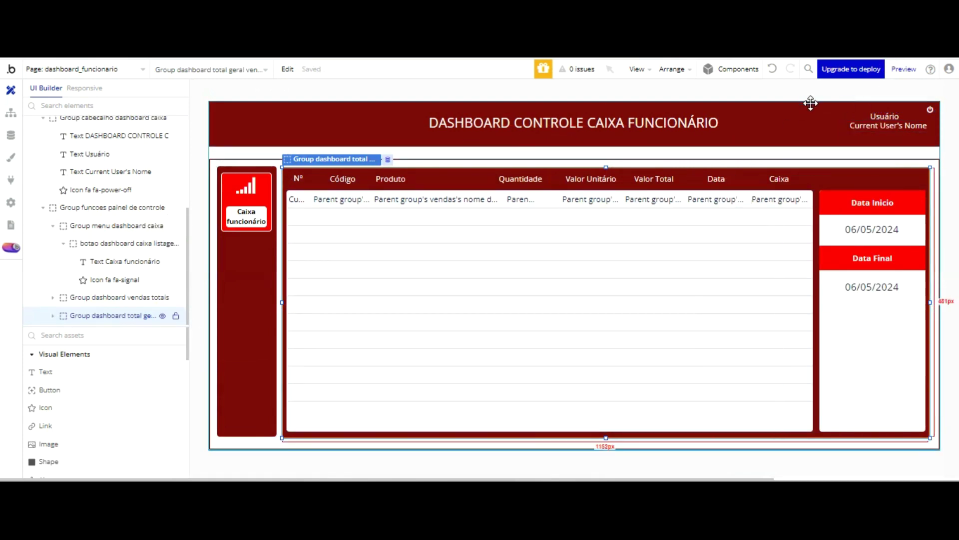
{"action": "double_click", "coordinate": [837, 152]}
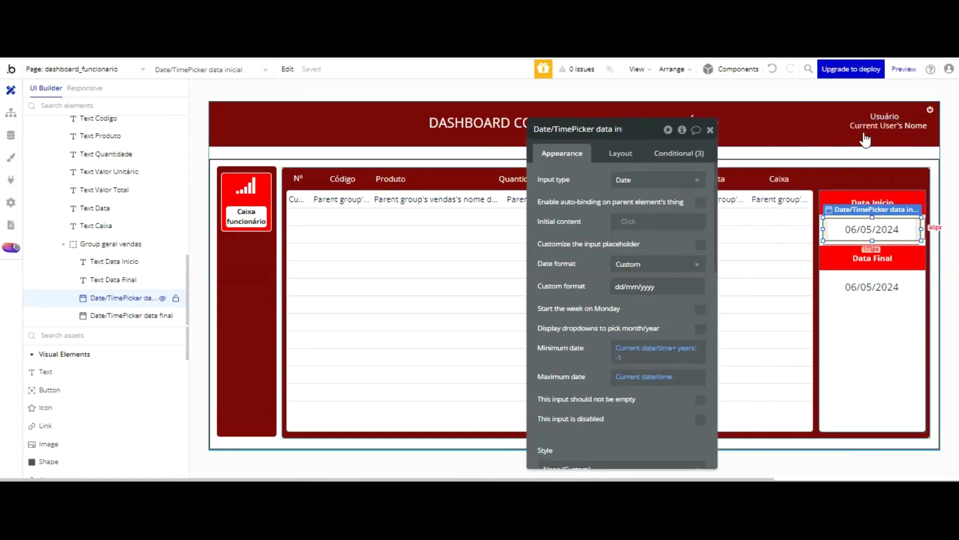
Delete Group geral vendas and widen RepeatingGroup vendas to the container's right edge.
{"action": "left_click", "coordinate": [824, 166]}
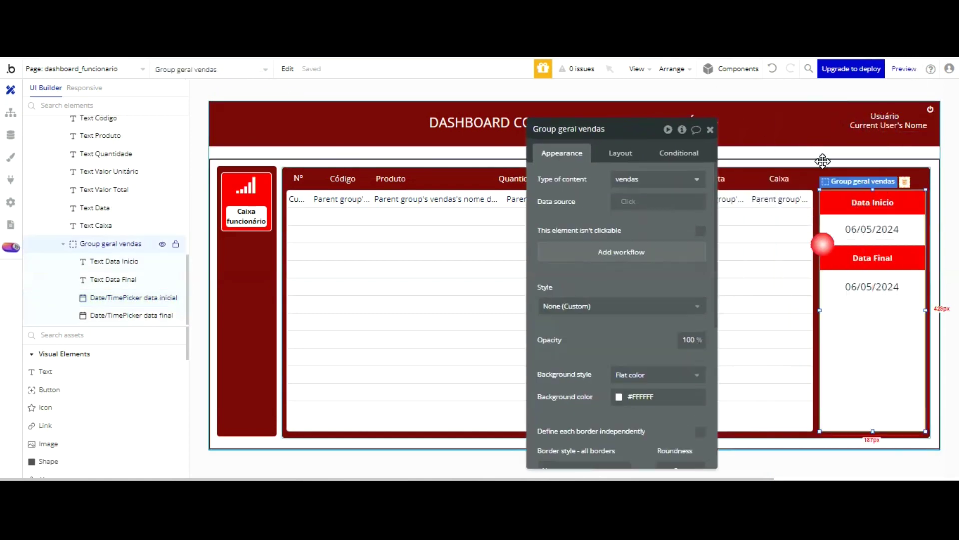
{"action": "key", "text": "Delete"}
{"action": "double_click", "coordinate": [794, 218]}
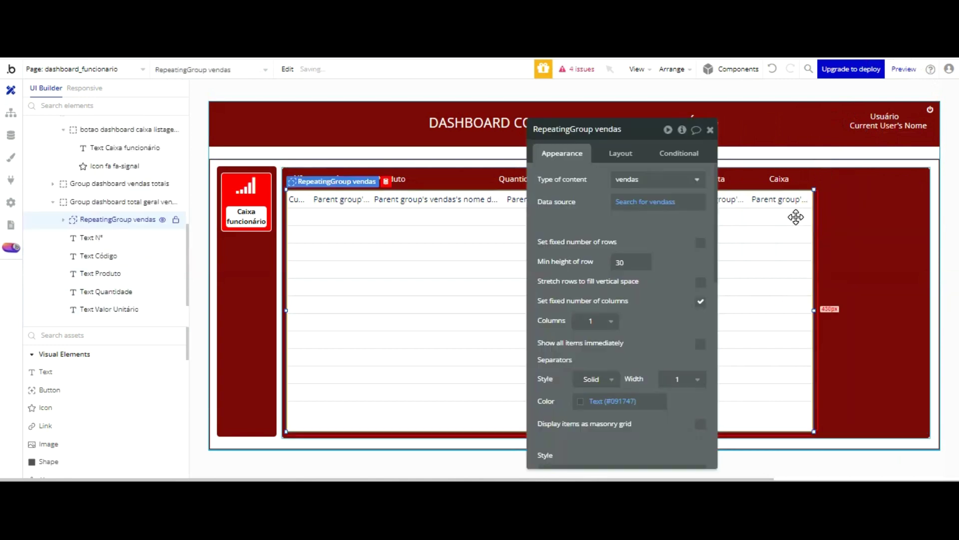
{"action": "left_click_drag", "start_coordinate": [814, 225], "coordinate": [926, 219]}
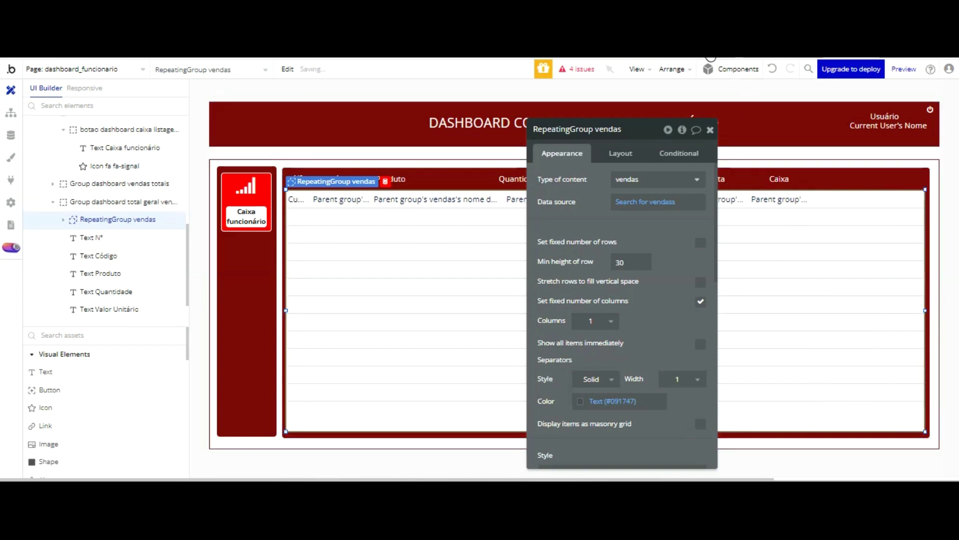
{"action": "left_click", "coordinate": [710, 129]}
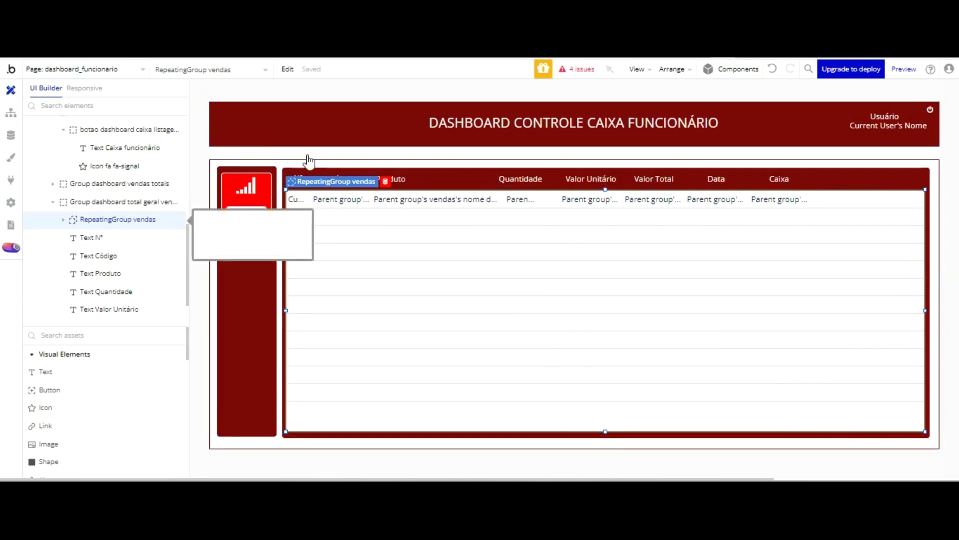
Rename the sales table's repeating group to 'RepeatingGroup controle caixa funcionario'.
{"action": "double_click", "coordinate": [358, 243]}
{"action": "left_click", "coordinate": [618, 131]}
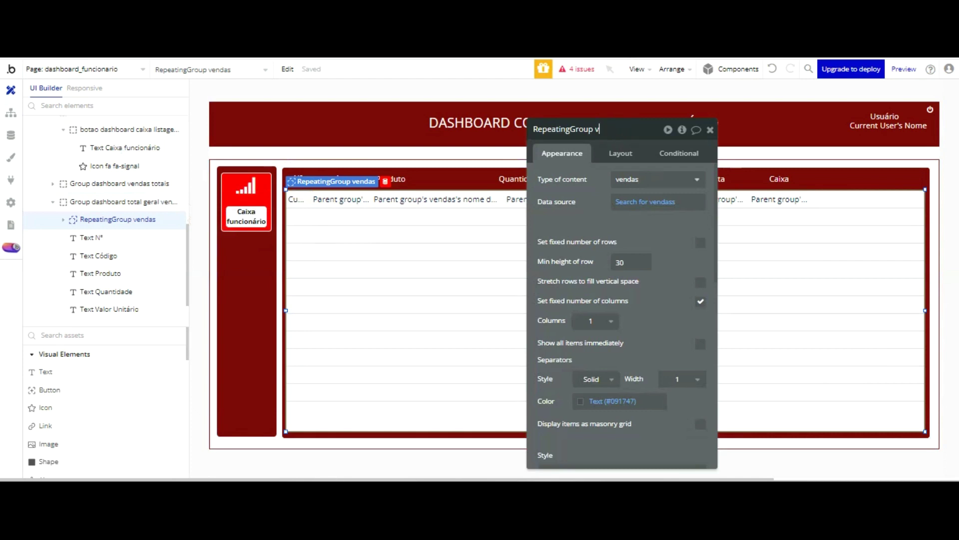
{"action": "type", "text": "controle caixa funcio"}
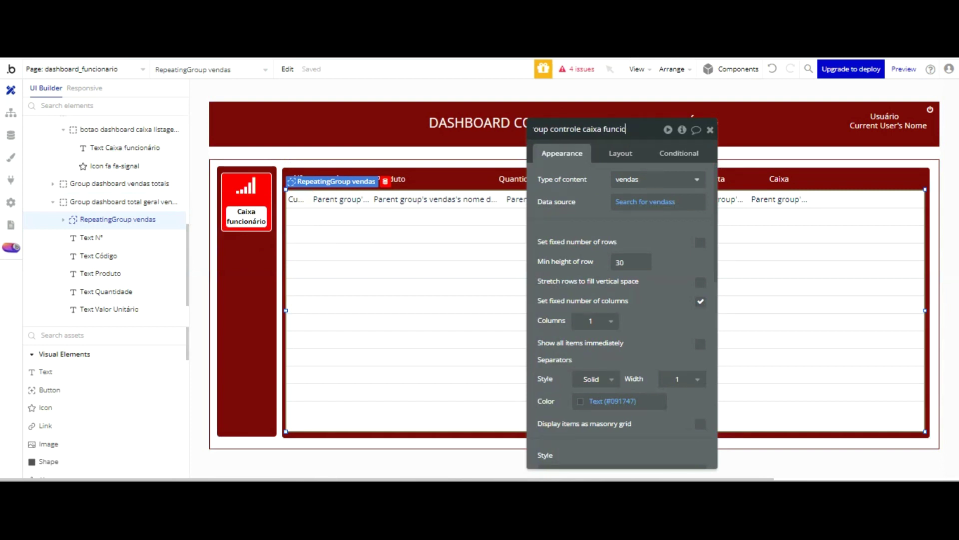
{"action": "type", "text": "nario"}
{"action": "key", "text": "Return"}
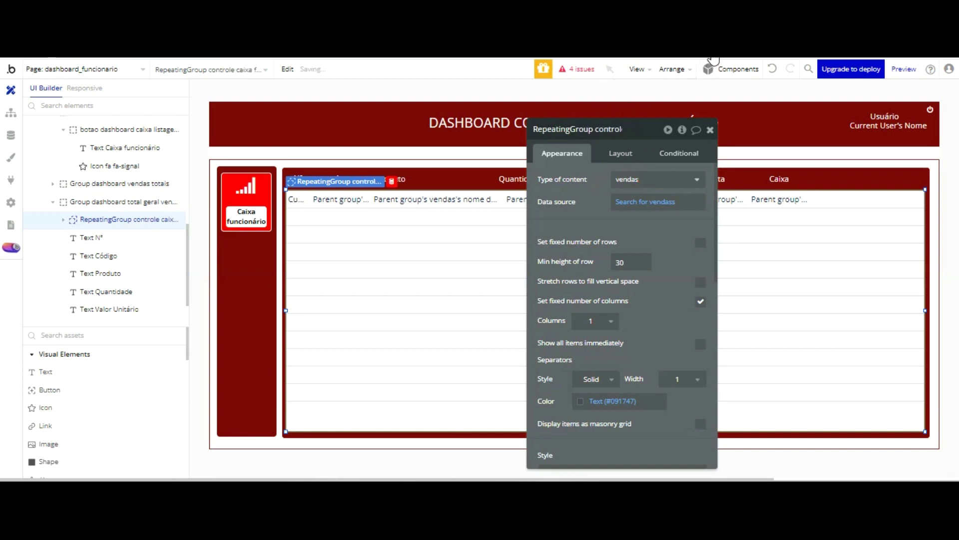
{"action": "left_click", "coordinate": [710, 130]}
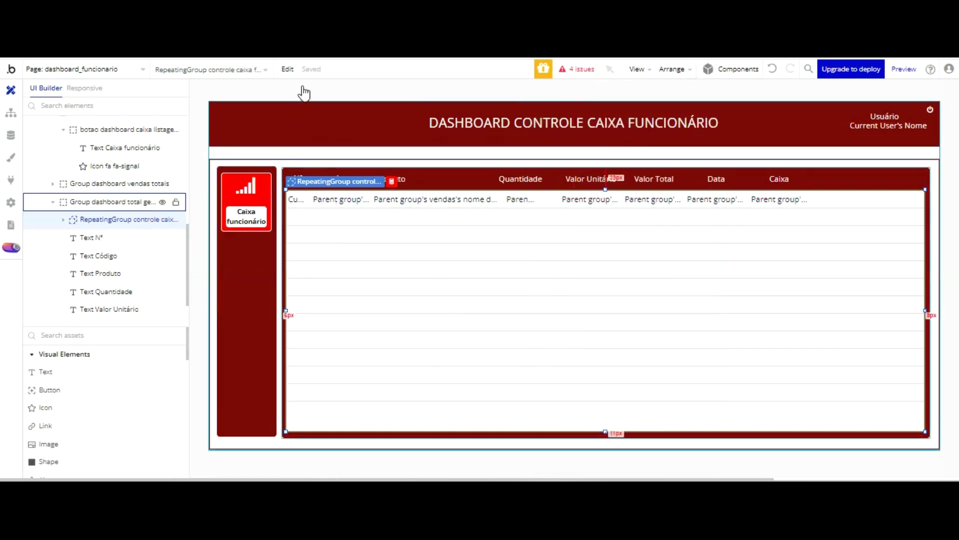
{"action": "double_click", "coordinate": [839, 178]}
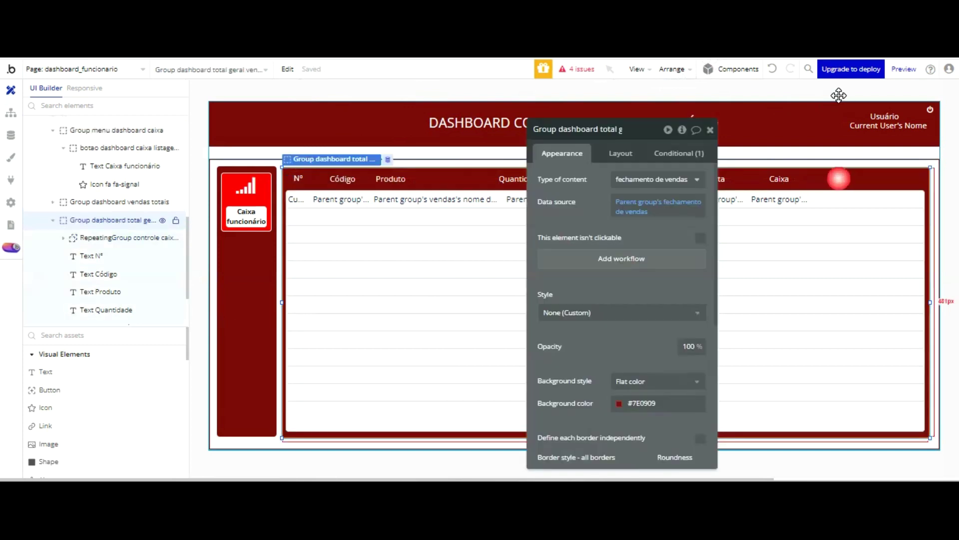
{"action": "left_click", "coordinate": [594, 128]}
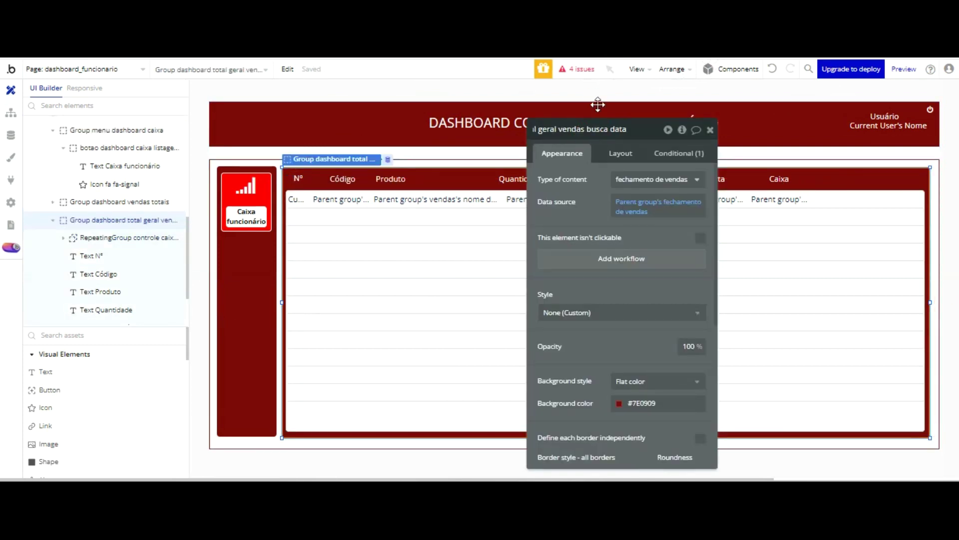
Rename the parent group to 'Group dashboard listagem caixa funcionario'.
{"action": "key", "text": "BackSpace"}
{"action": "key", "text": "BackSpace"}
{"action": "key", "text": "BackSpace"}
{"action": "key", "text": "BackSpace"}
{"action": "key", "text": "BackSpace"}
{"action": "key", "text": "BackSpace"}
{"action": "key", "text": "BackSpace"}
{"action": "key", "text": "BackSpace"}
{"action": "key", "text": "BackSpace"}
{"action": "key", "text": "BackSpace"}
{"action": "key", "text": "BackSpace"}
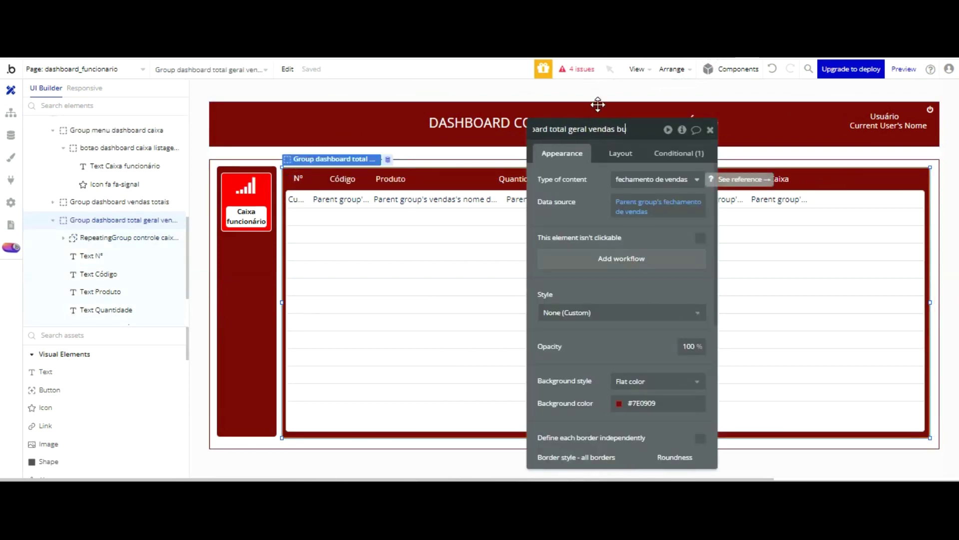
{"action": "key", "text": "BackSpace"}
{"action": "key", "text": "BackSpace"}
{"action": "key", "text": "BackSpace"}
{"action": "key", "text": "BackSpace"}
{"action": "key", "text": "BackSpace"}
{"action": "key", "text": "BackSpace"}
{"action": "key", "text": "BackSpace"}
{"action": "key", "text": "BackSpace"}
{"action": "key", "text": "BackSpace"}
{"action": "key", "text": "BackSpace"}
{"action": "key", "text": "BackSpace"}
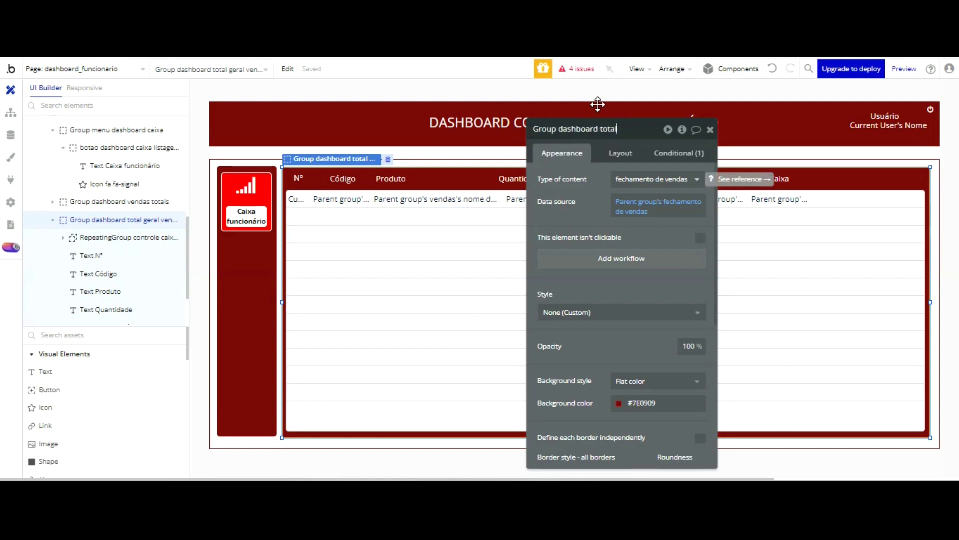
{"action": "type", "text": "listagem caixa funcionario"}
{"action": "key", "text": "Return"}
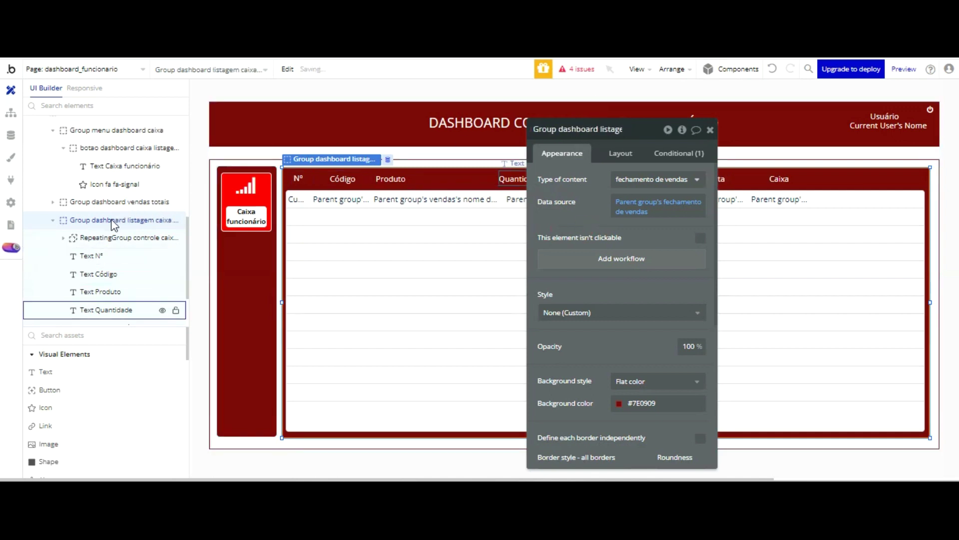
Delete Group dashboard vendas totais, the group holding the TOTAL VENDAS cards.
{"action": "scroll", "coordinate": [65, 165], "scroll_direction": "down", "scroll_amount": 1}
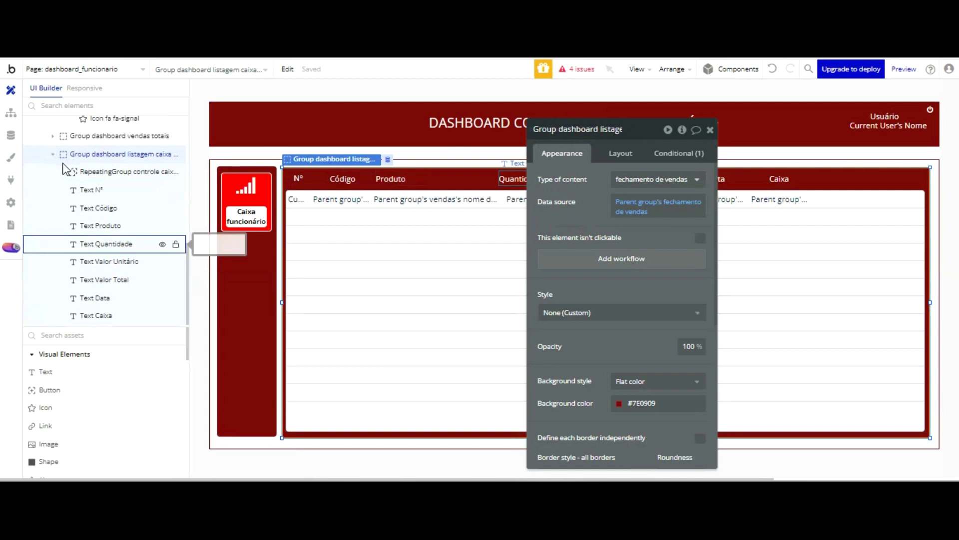
{"action": "left_click", "coordinate": [52, 154]}
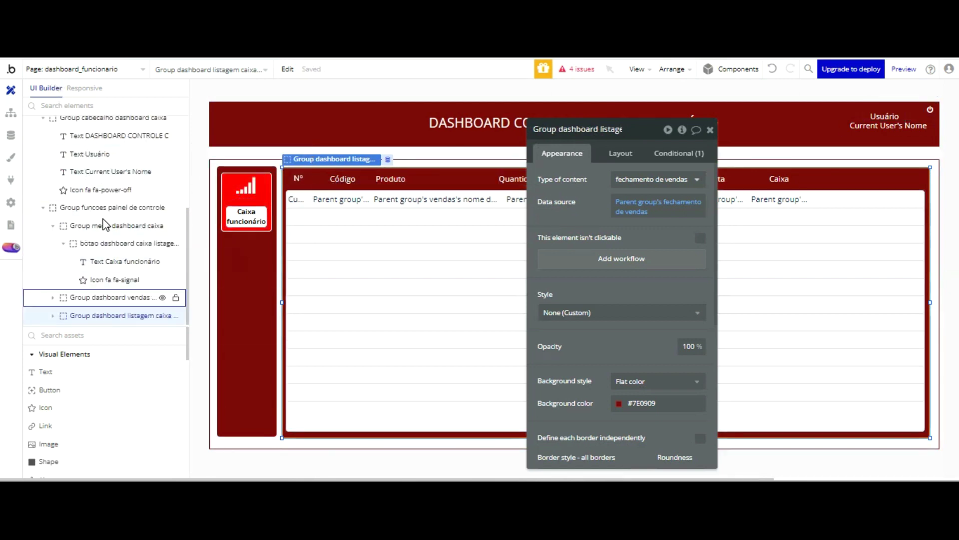
{"action": "left_click", "coordinate": [162, 297]}
{"action": "left_click", "coordinate": [162, 297]}
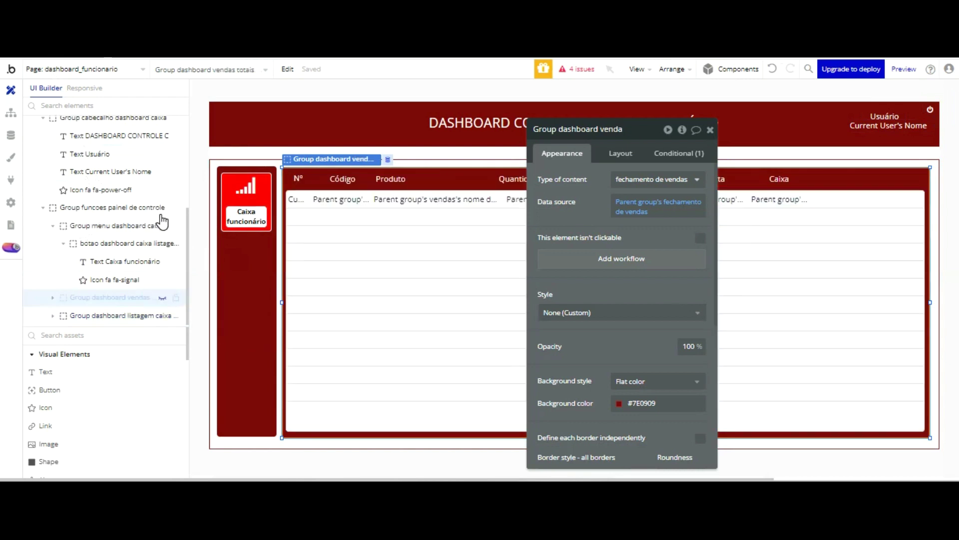
{"action": "left_click", "coordinate": [162, 297]}
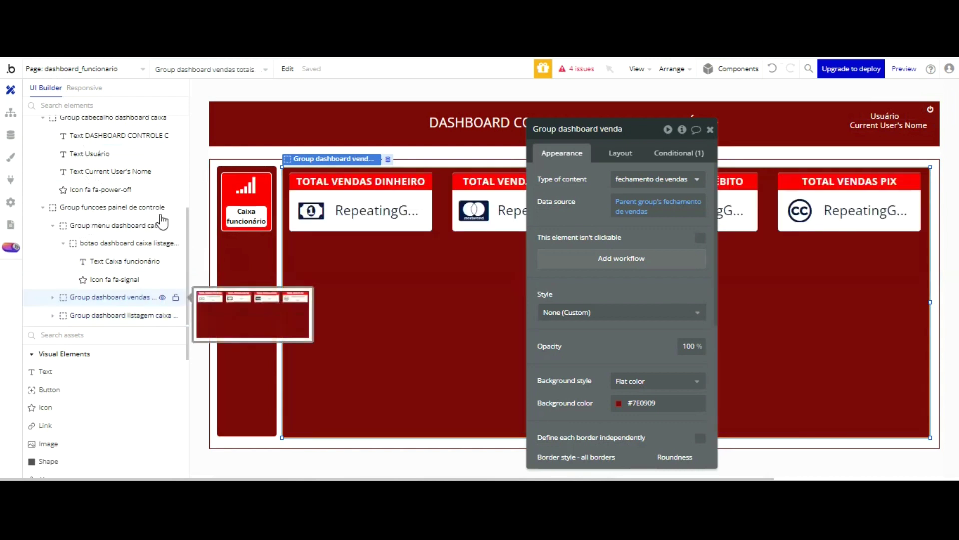
{"action": "right_click", "coordinate": [105, 297]}
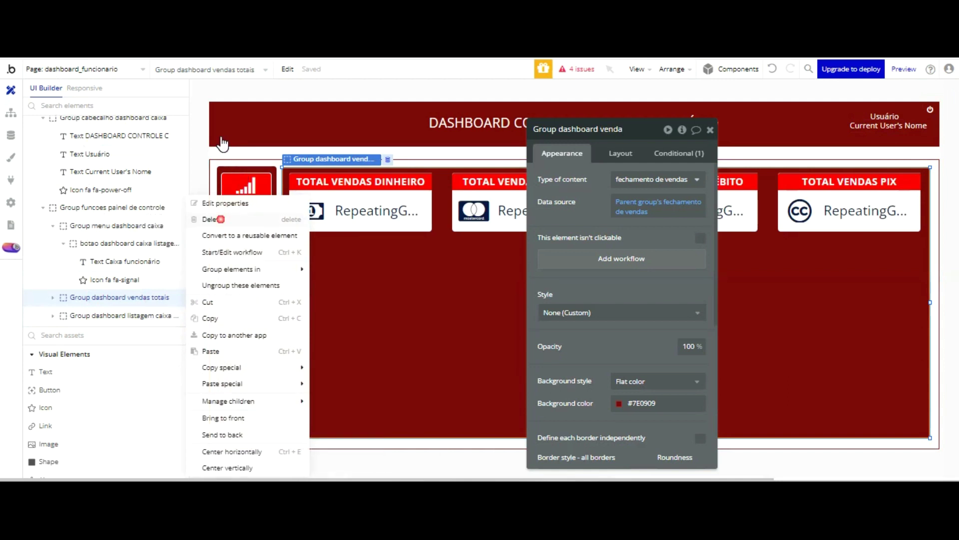
{"action": "left_click", "coordinate": [210, 219]}
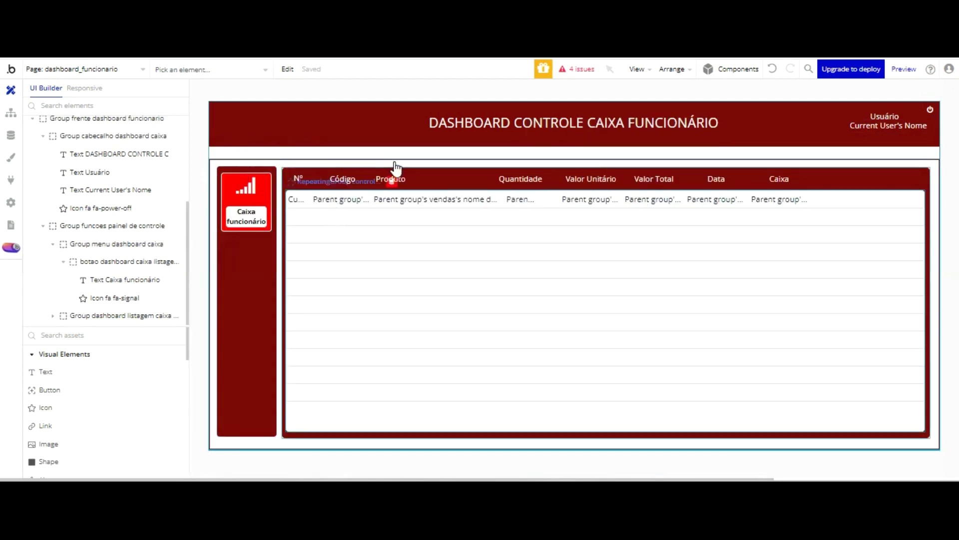
{"action": "left_click", "coordinate": [885, 171]}
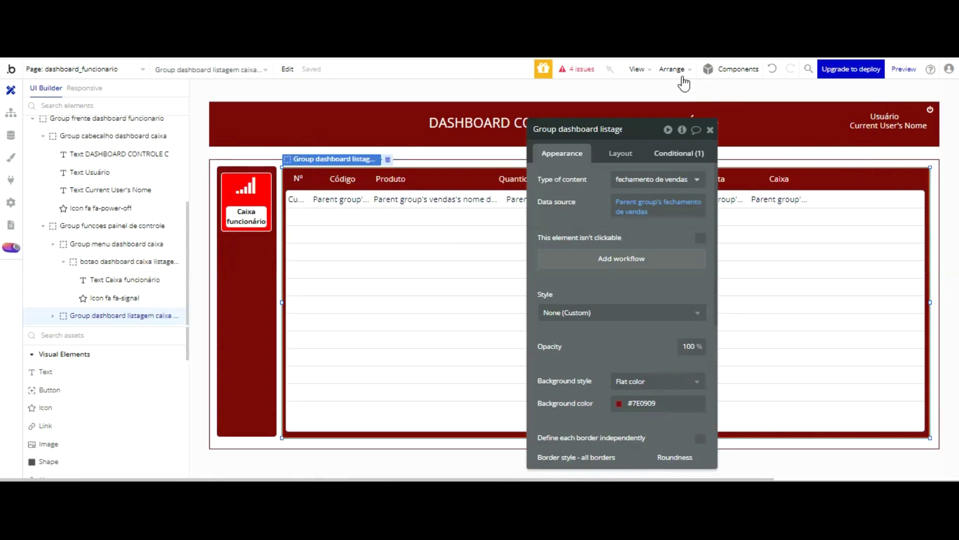
Review the listing group's visibility condition expression.
{"action": "left_click", "coordinate": [680, 153]}
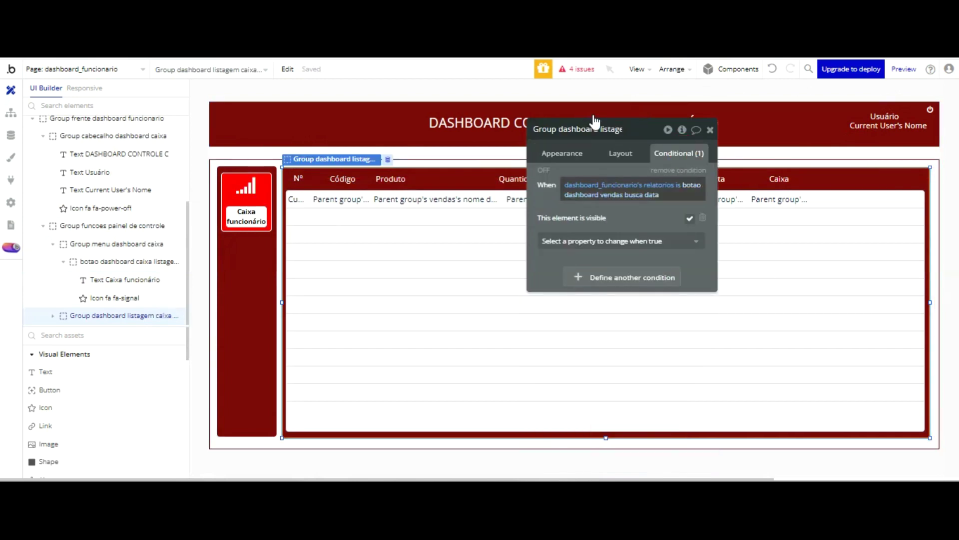
{"action": "left_click", "coordinate": [609, 193]}
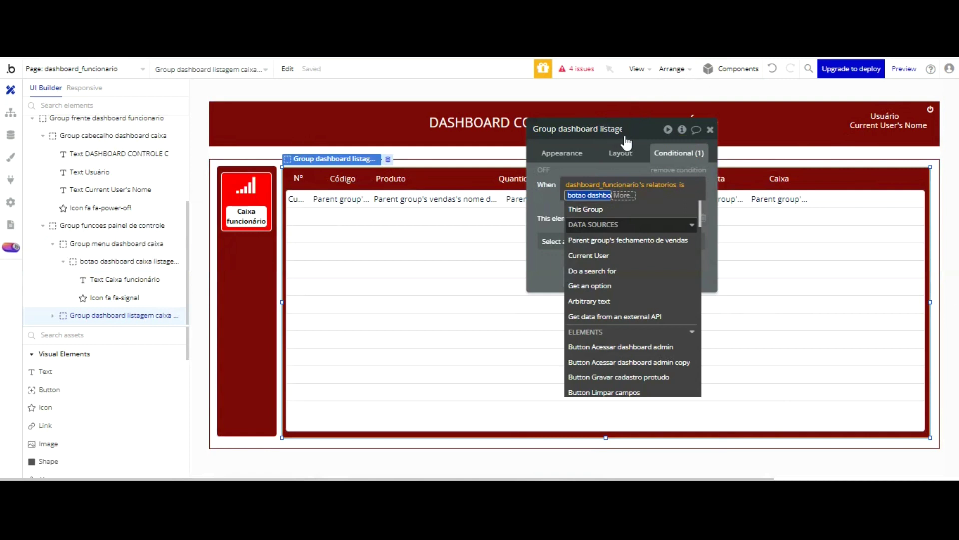
{"action": "left_click", "coordinate": [205, 90]}
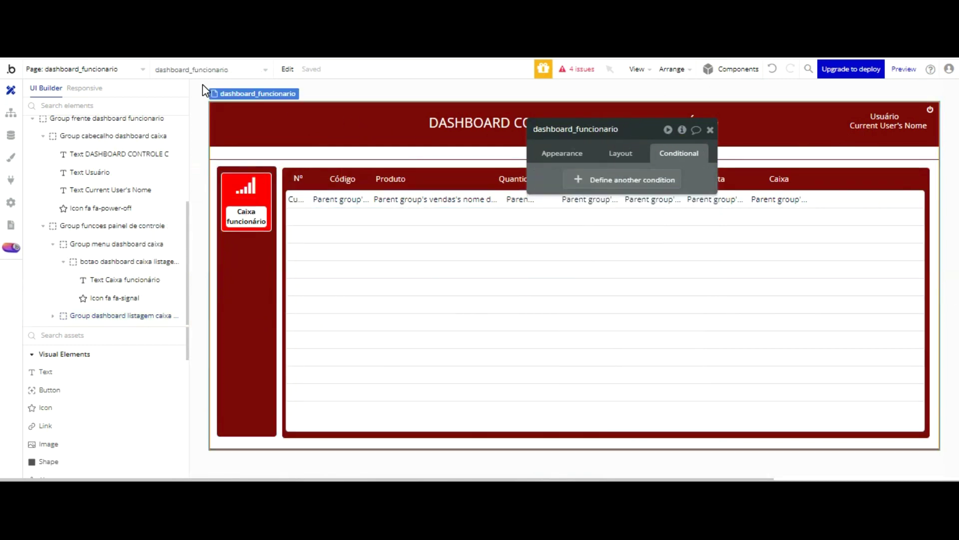
Add a text custom state 'listagem caixa' to the dashboard_funcionario page.
{"action": "left_click", "coordinate": [682, 130]}
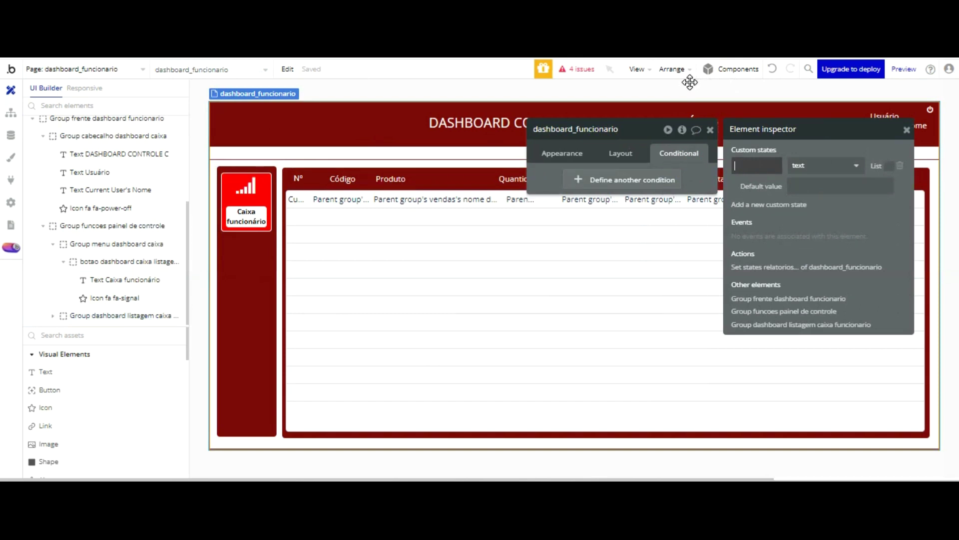
{"action": "type", "text": "listagem caixa"}
{"action": "key", "text": "Return"}
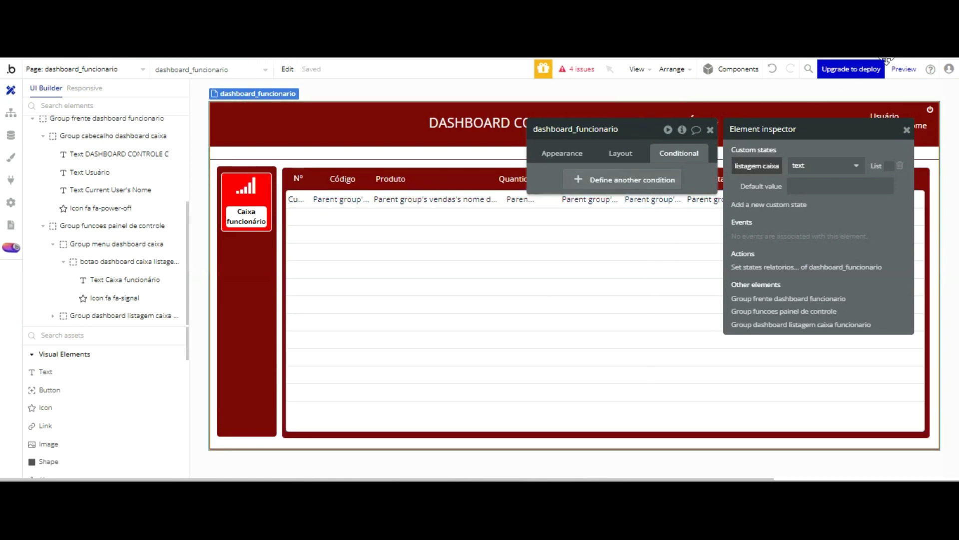
{"action": "left_click", "coordinate": [908, 60]}
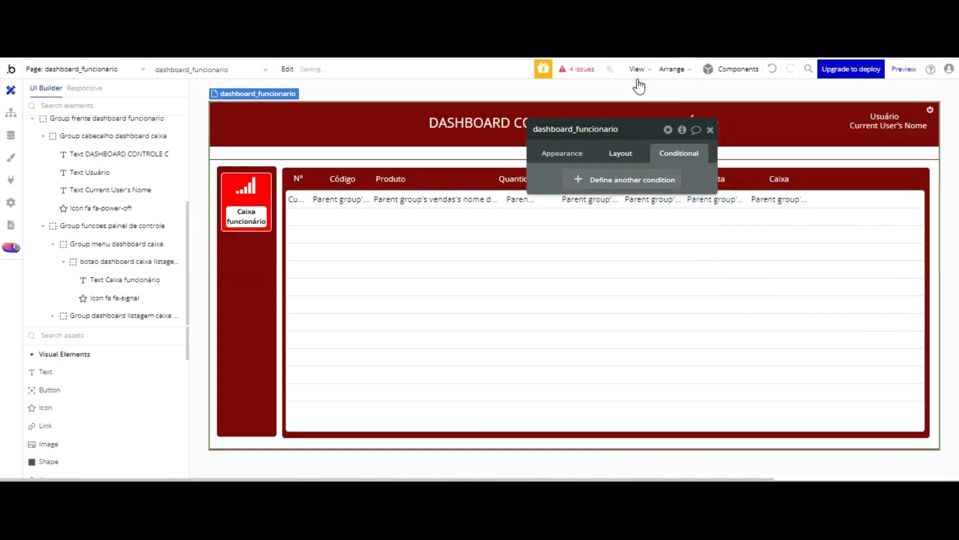
{"action": "left_click", "coordinate": [852, 93]}
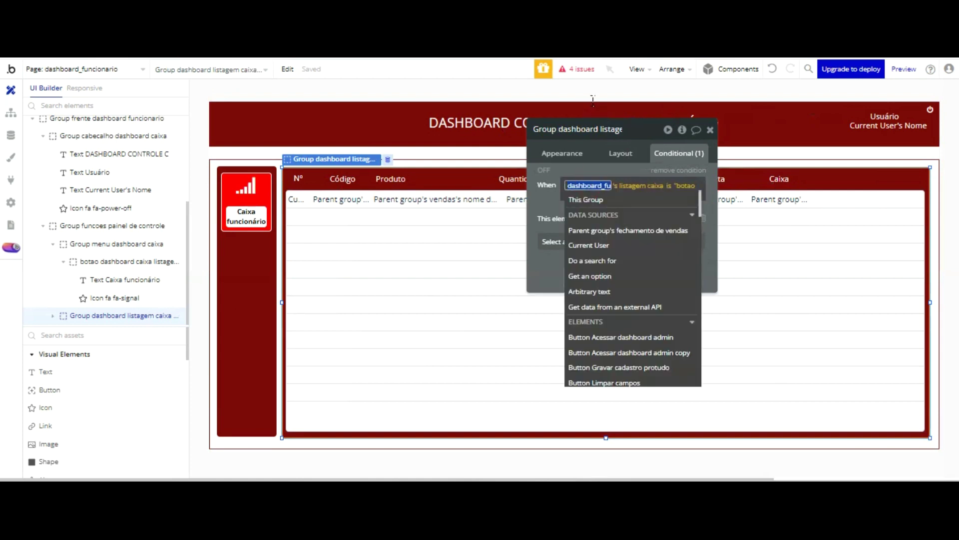
Set the listing group's condition value to 'Listar caixas'.
{"action": "left_click", "coordinate": [623, 163]}
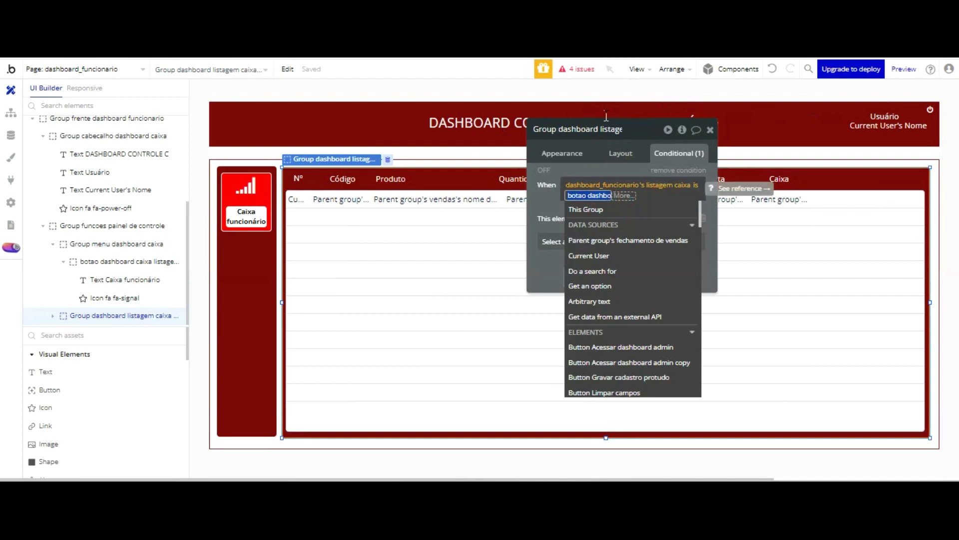
{"action": "type", "text": "Listar caixas\""}
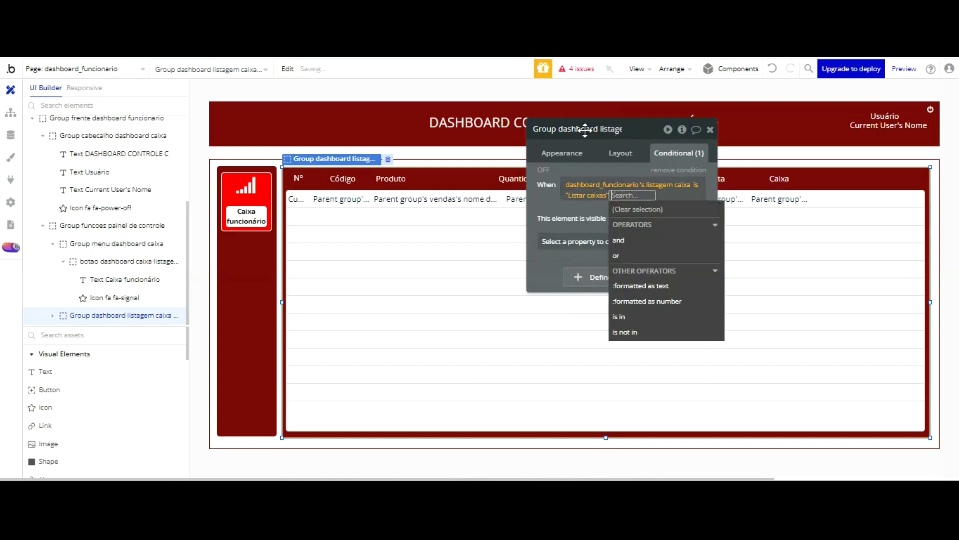
{"action": "left_click", "coordinate": [584, 214]}
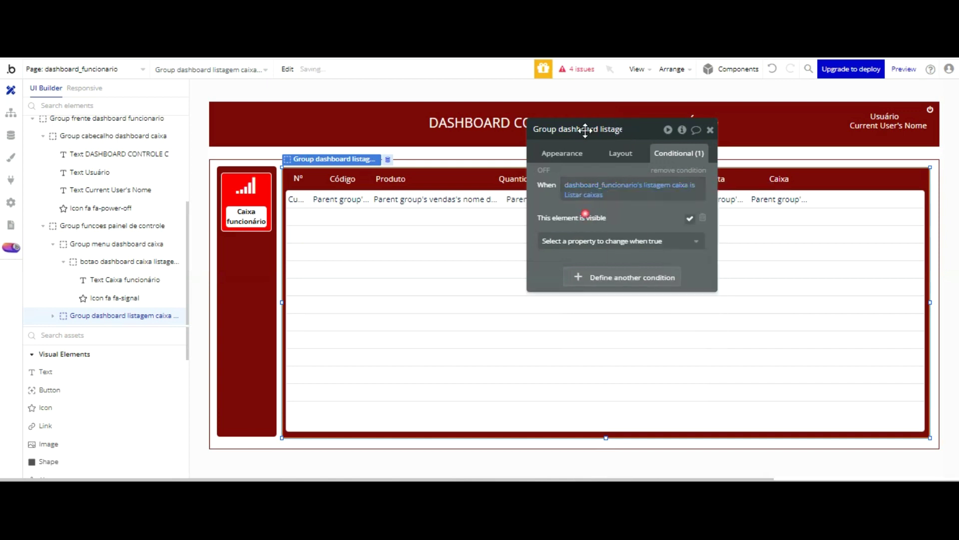
Create a click workflow for the Text Caixa funcionário element.
{"action": "left_click", "coordinate": [246, 216]}
{"action": "double_click", "coordinate": [270, 210]}
{"action": "left_click", "coordinate": [631, 320]}
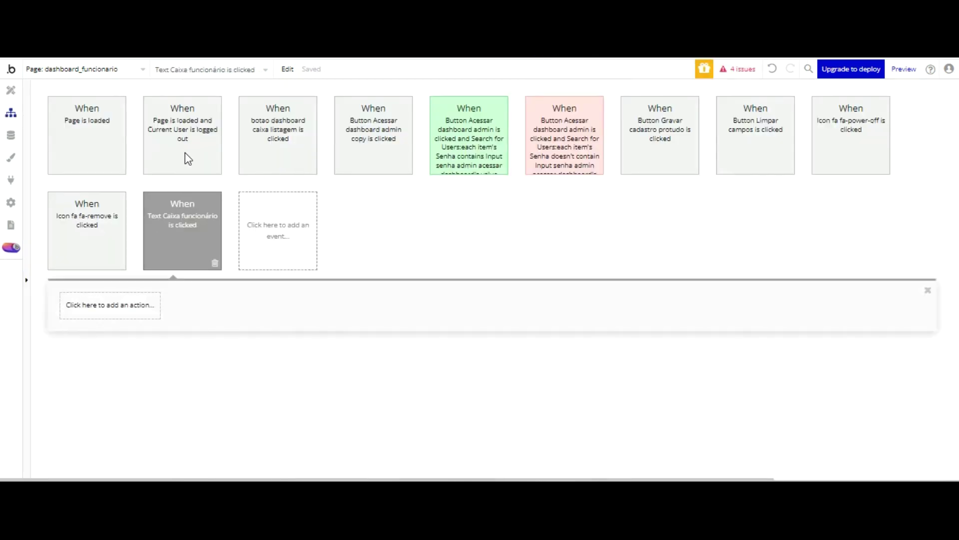
Add a Set state action targeting dashboard_funcionario's listagem caixa custom state.
{"action": "left_click", "coordinate": [118, 303]}
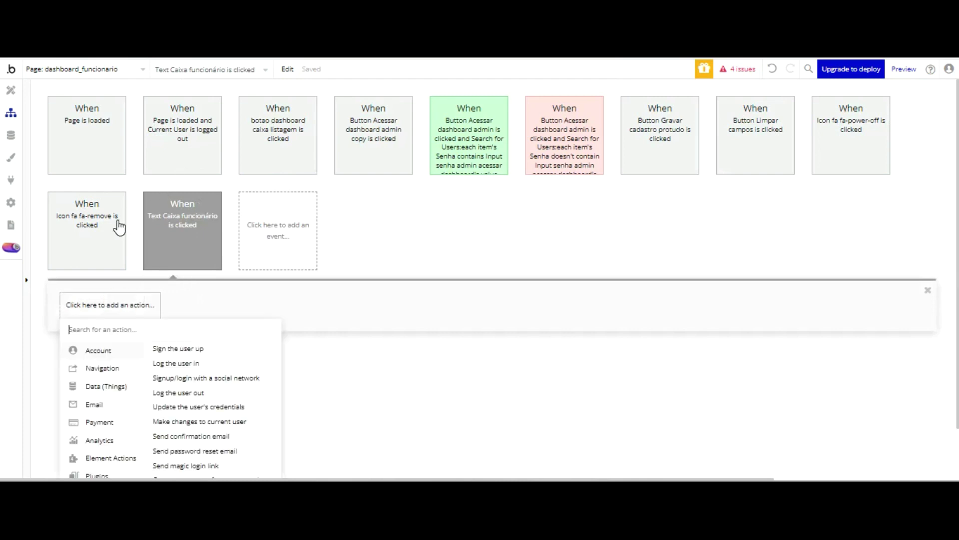
{"action": "scroll", "coordinate": [133, 304], "scroll_direction": "down", "scroll_amount": 2}
{"action": "mouse_move", "coordinate": [111, 387]}
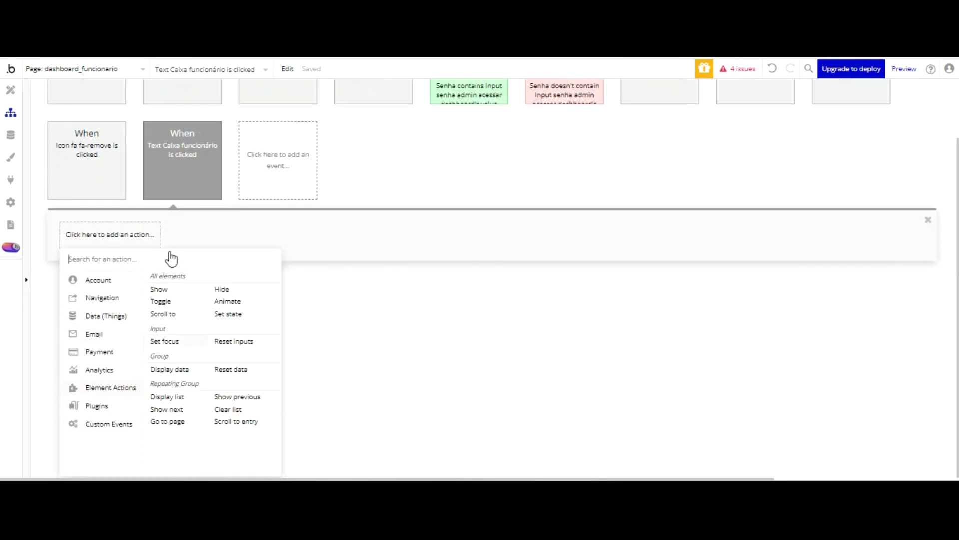
{"action": "left_click", "coordinate": [228, 314]}
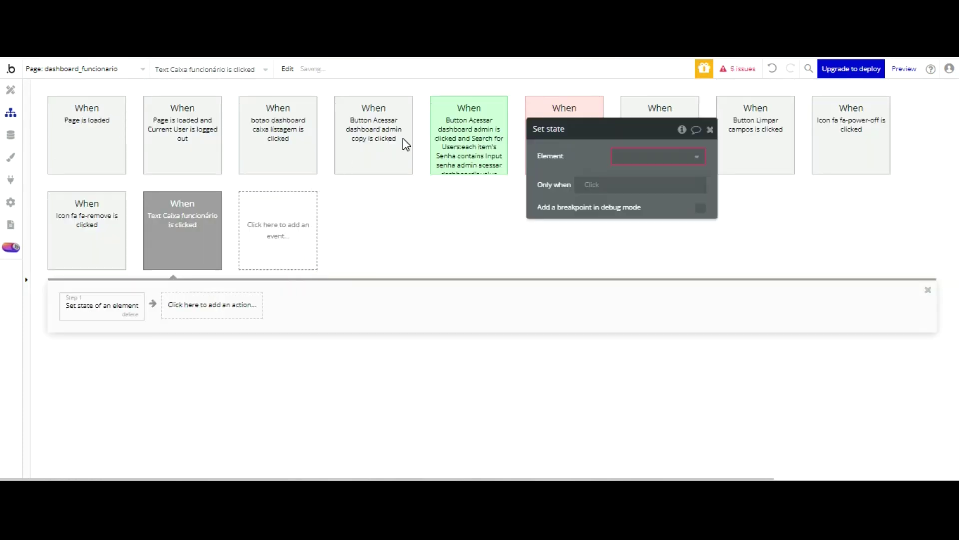
{"action": "left_click", "coordinate": [647, 158]}
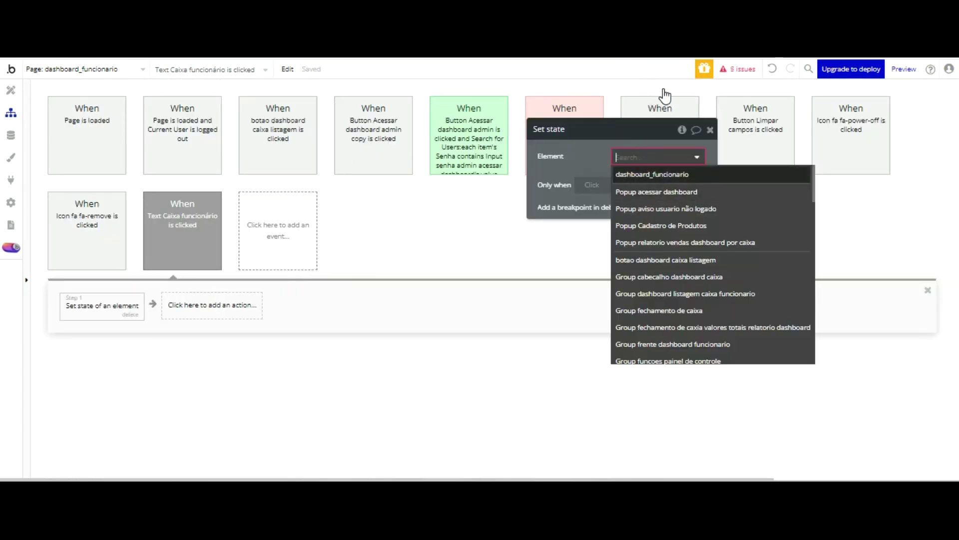
{"action": "left_click", "coordinate": [663, 174]}
{"action": "left_click", "coordinate": [663, 173]}
{"action": "left_click", "coordinate": [644, 196]}
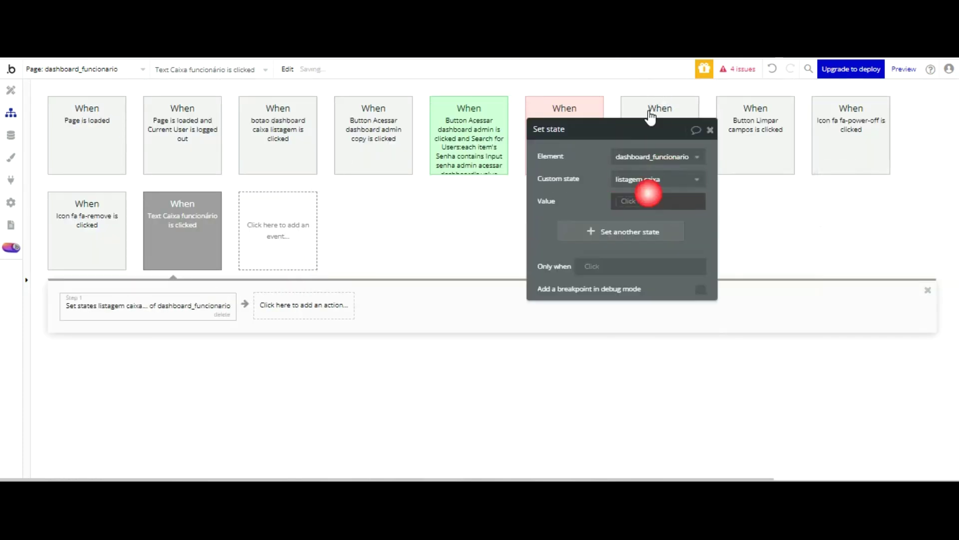
Give the Set state action the value 'Listar caixas' and return to the page design.
{"action": "left_click", "coordinate": [630, 203]}
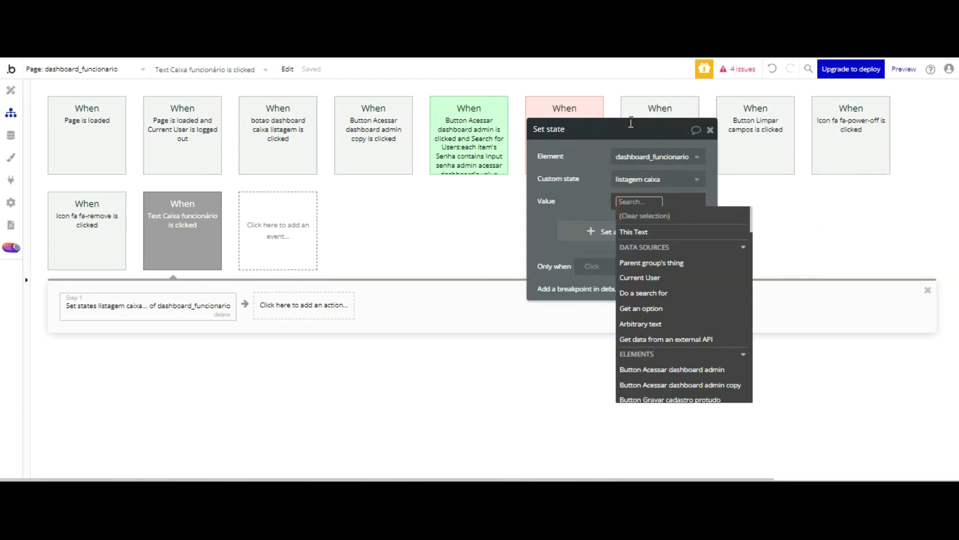
{"action": "type", "text": "Listar ca"}
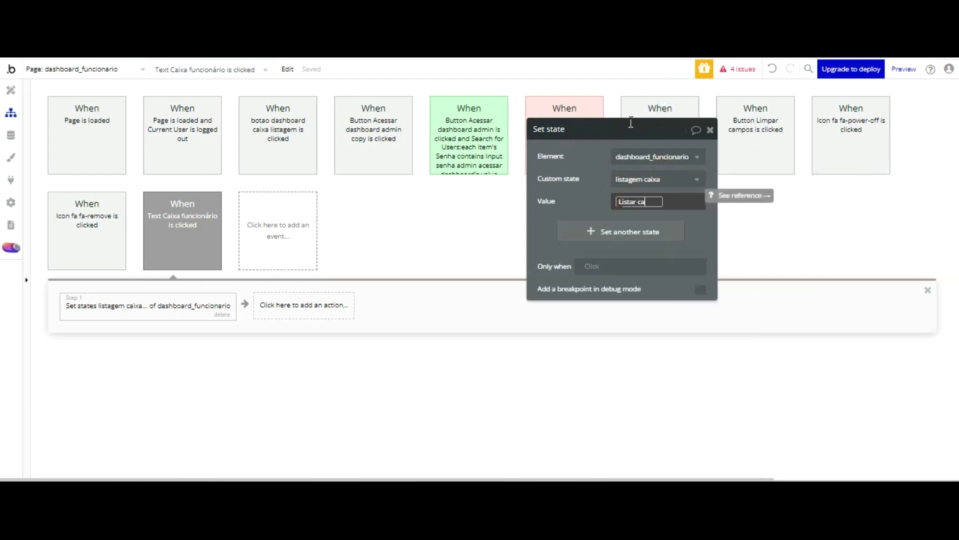
{"action": "left_click", "coordinate": [597, 202]}
{"action": "left_click", "coordinate": [594, 204]}
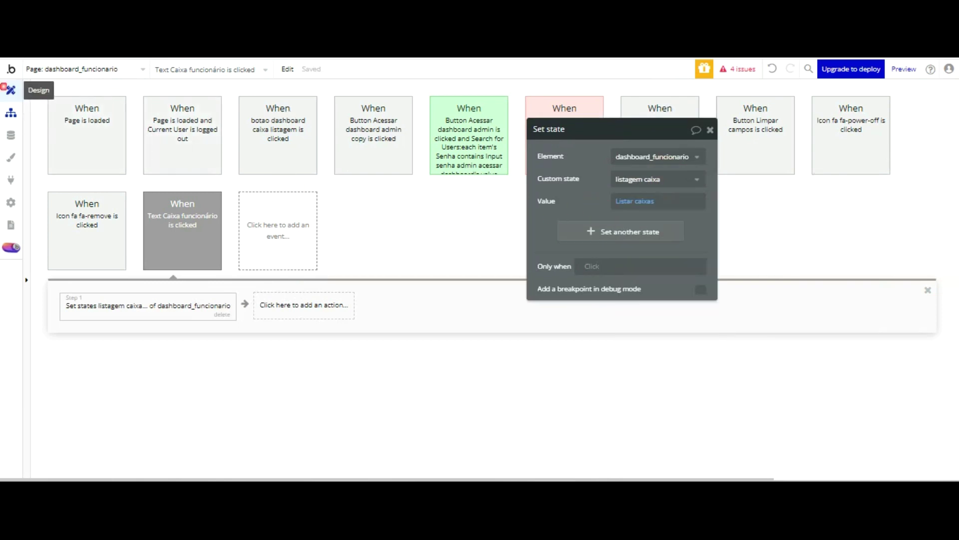
{"action": "left_click", "coordinate": [10, 90]}
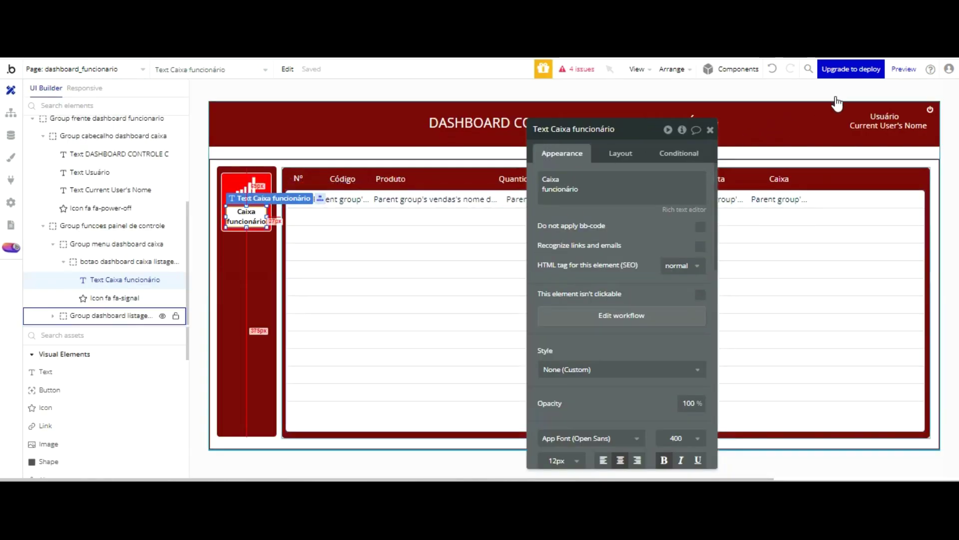
Recheck Group dashboard listagem caixa's Conditional tab and open the page dropdown.
{"action": "left_click", "coordinate": [831, 175]}
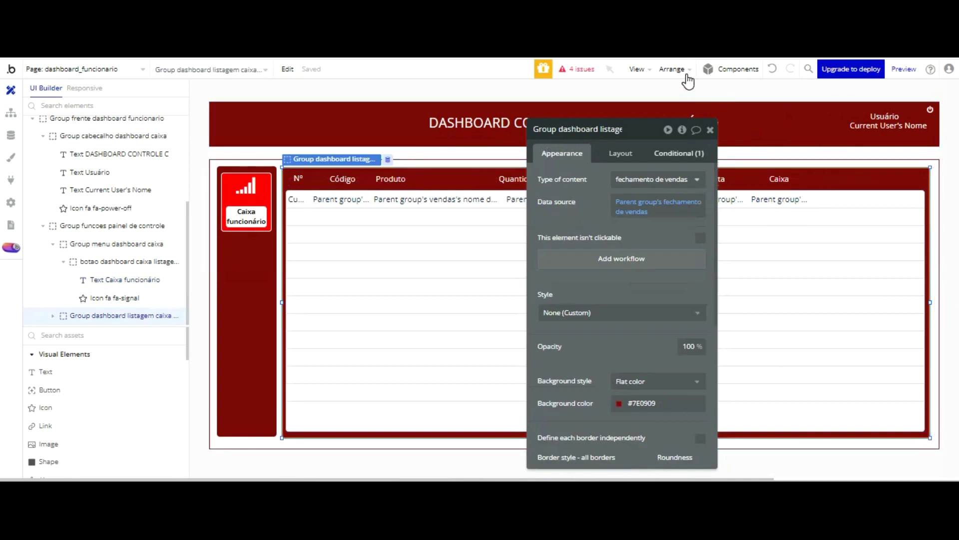
{"action": "left_click", "coordinate": [680, 153]}
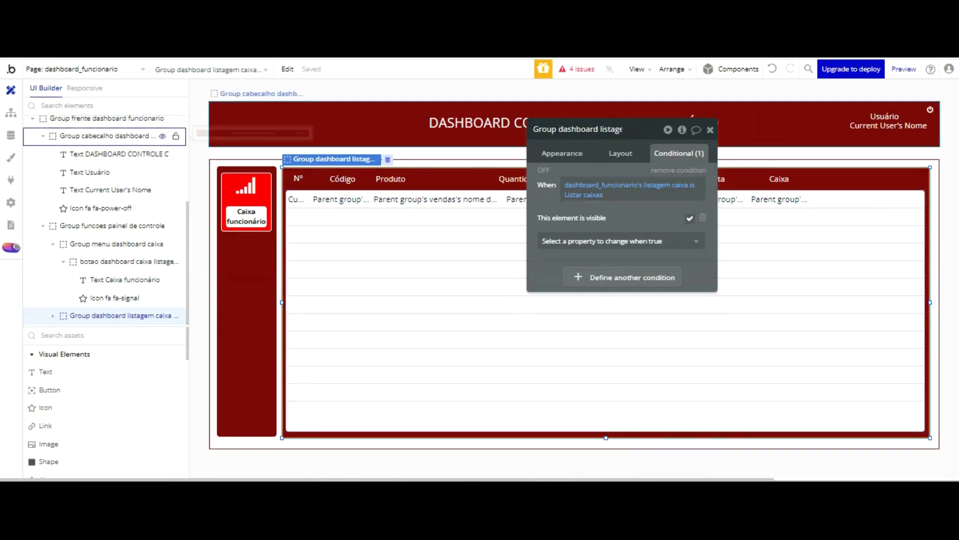
{"action": "left_click", "coordinate": [110, 69]}
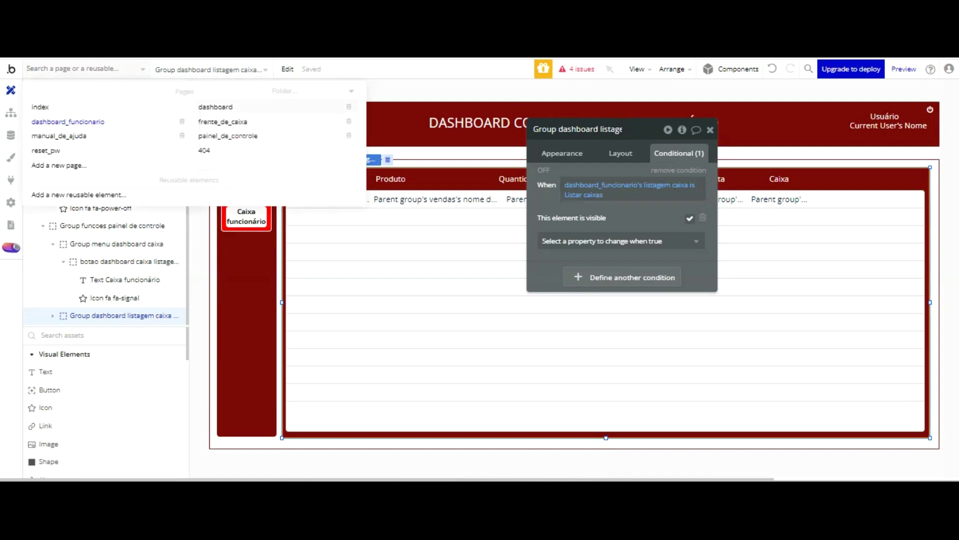
On the index page, duplicate the Button FAQs (Manual Ajuda) header button with Ctrl+D.
{"action": "left_click", "coordinate": [37, 102]}
{"action": "left_click", "coordinate": [890, 125]}
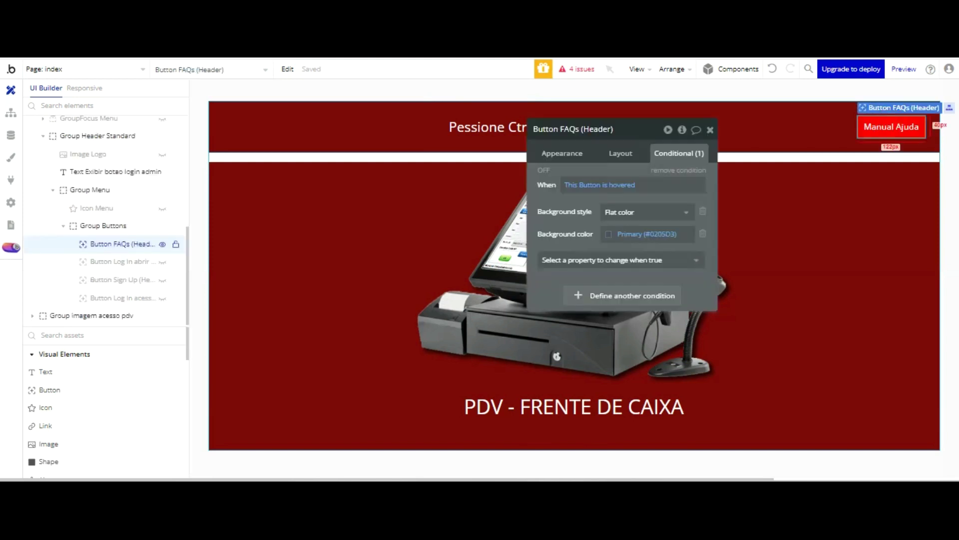
{"action": "key", "text": "ctrl+d"}
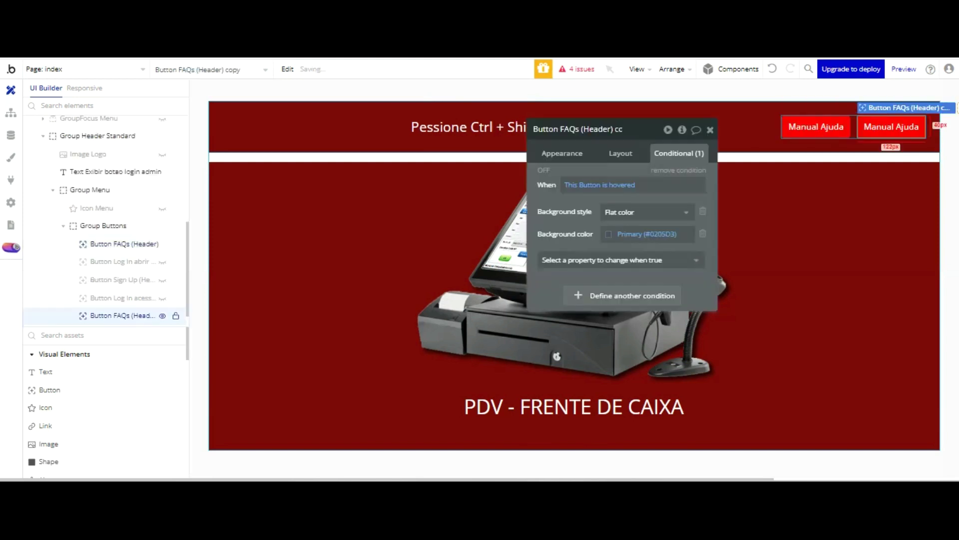
{"action": "left_click", "coordinate": [120, 244]}
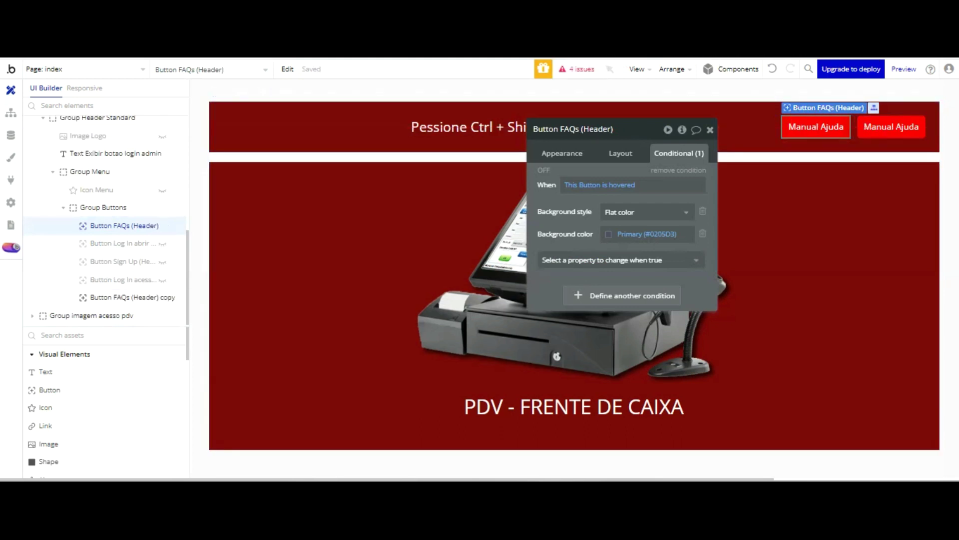
{"action": "left_click", "coordinate": [904, 69]}
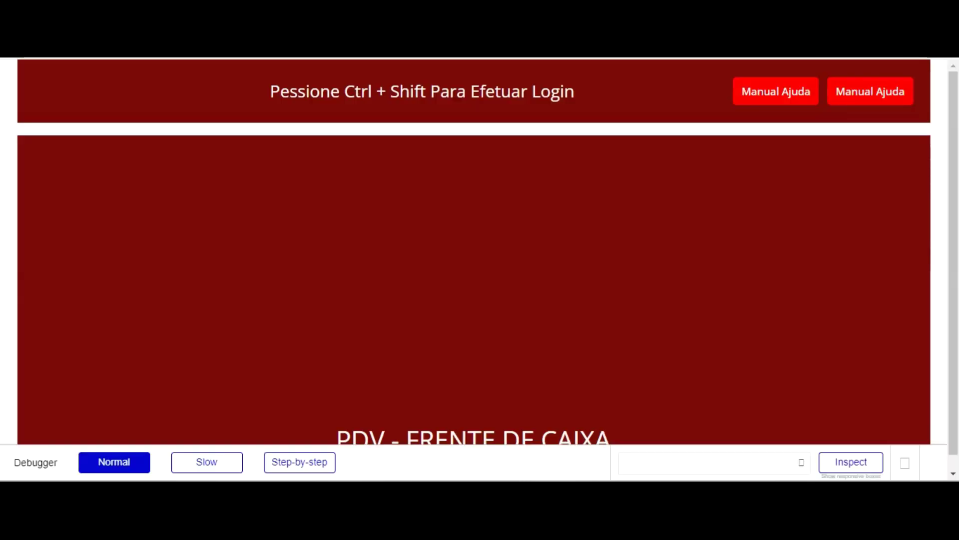
{"action": "type", "text": "false"}
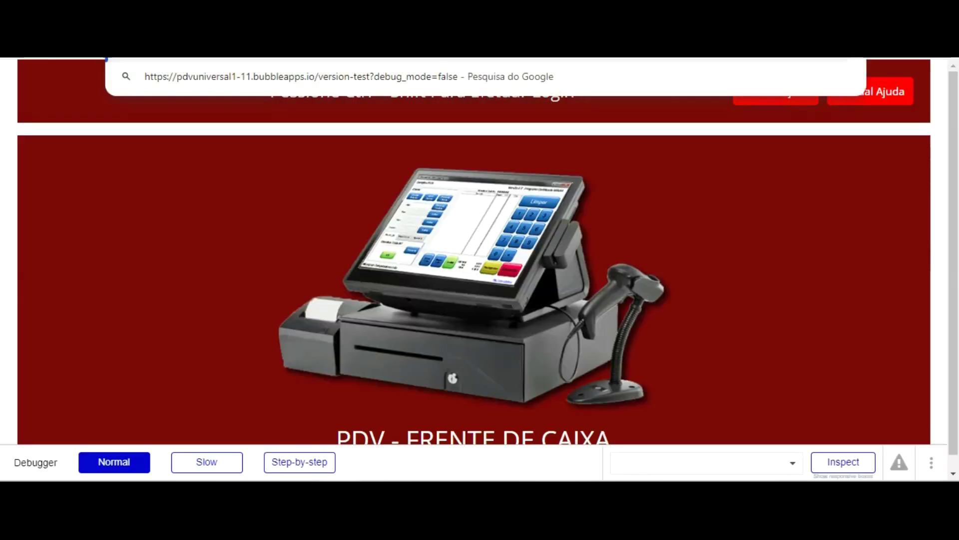
{"action": "key", "text": "Return"}
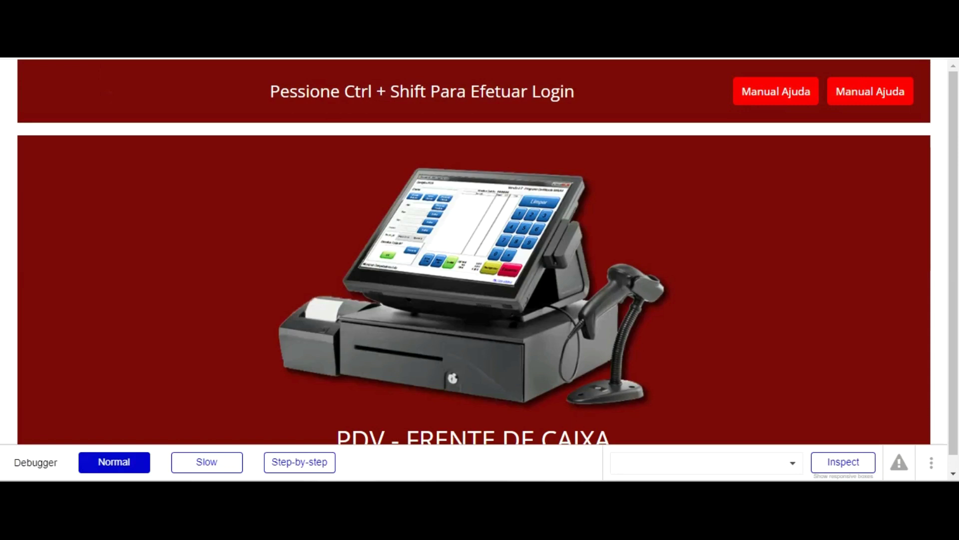
{"action": "left_click", "coordinate": [777, 92]}
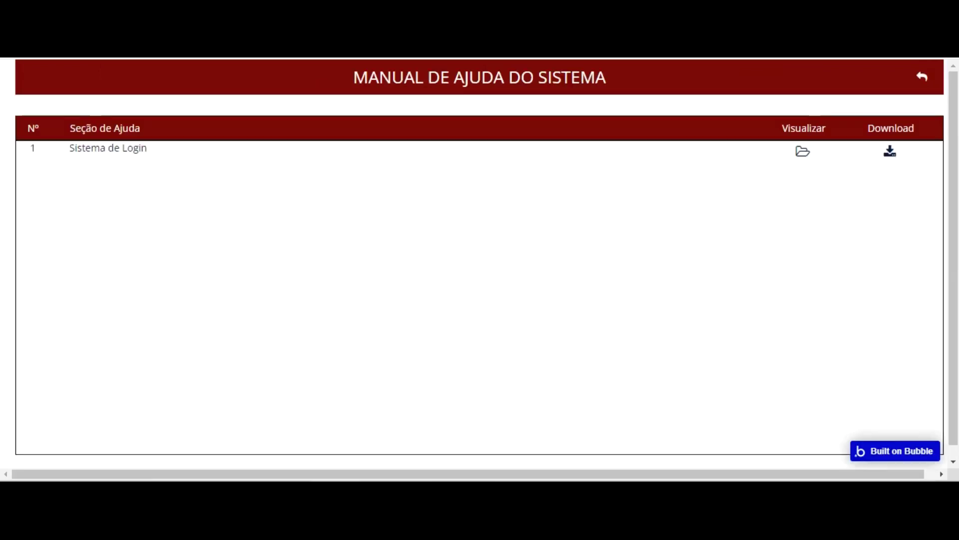
{"action": "left_click", "coordinate": [922, 76]}
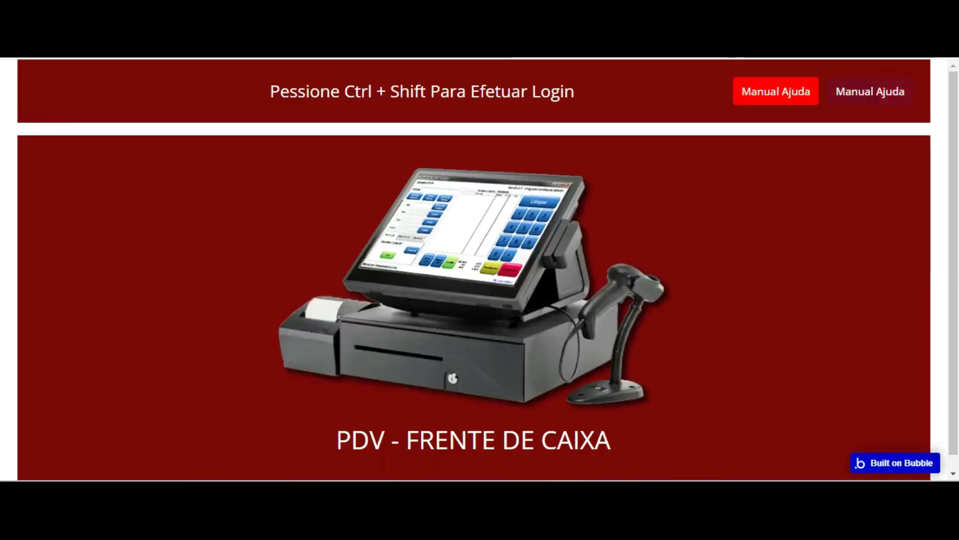
{"action": "left_click", "coordinate": [864, 89]}
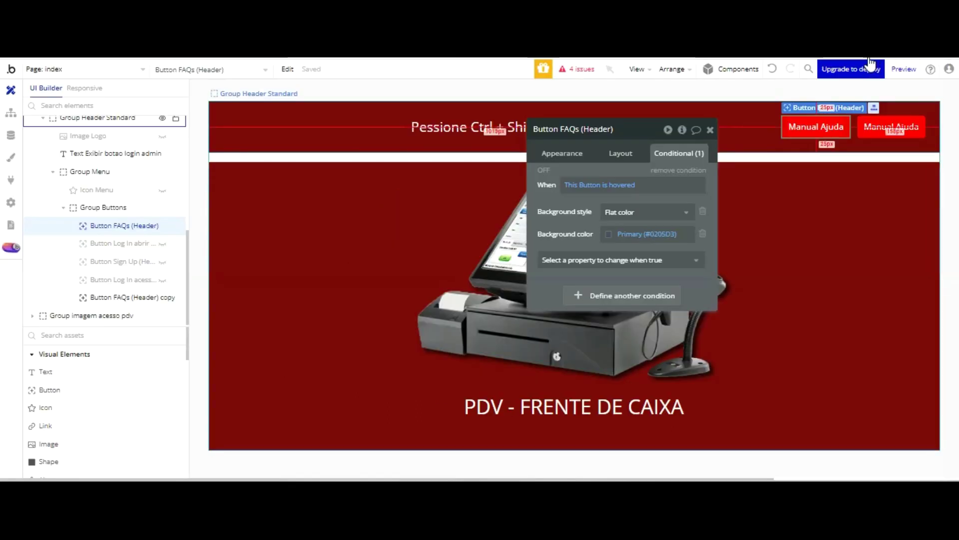
{"action": "left_click", "coordinate": [891, 127]}
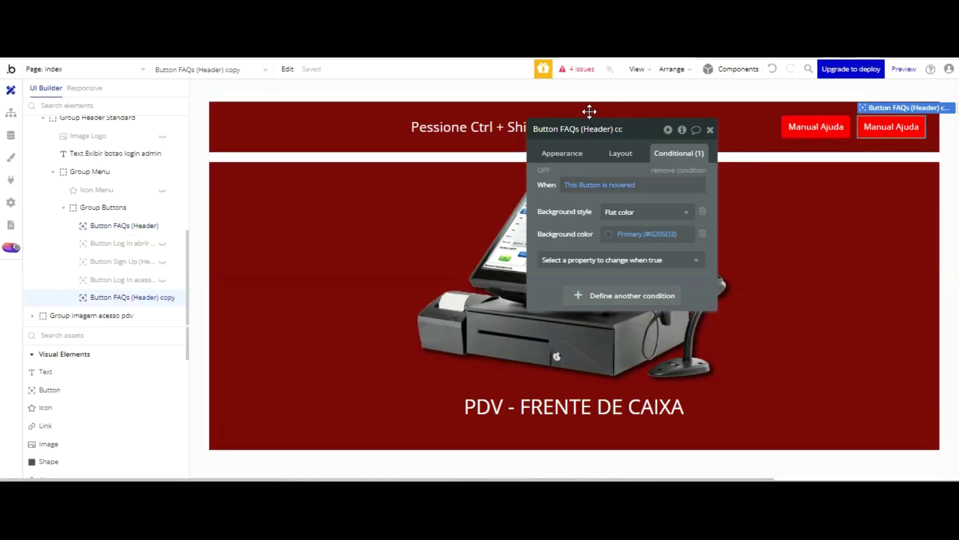
Label the copied button 'Dashboard Caixa' and make its click go to dashboard_funcionario.
{"action": "left_click", "coordinate": [567, 155]}
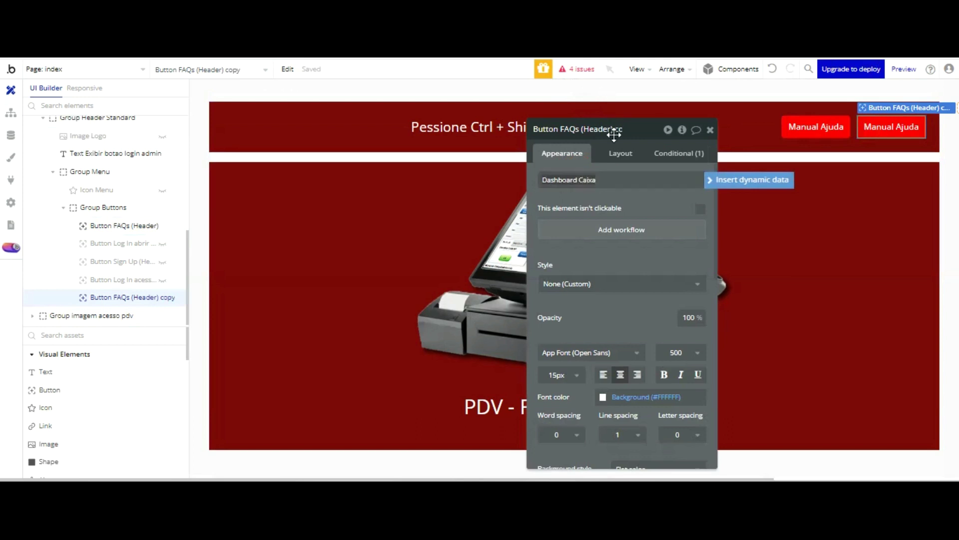
{"action": "left_click", "coordinate": [621, 230]}
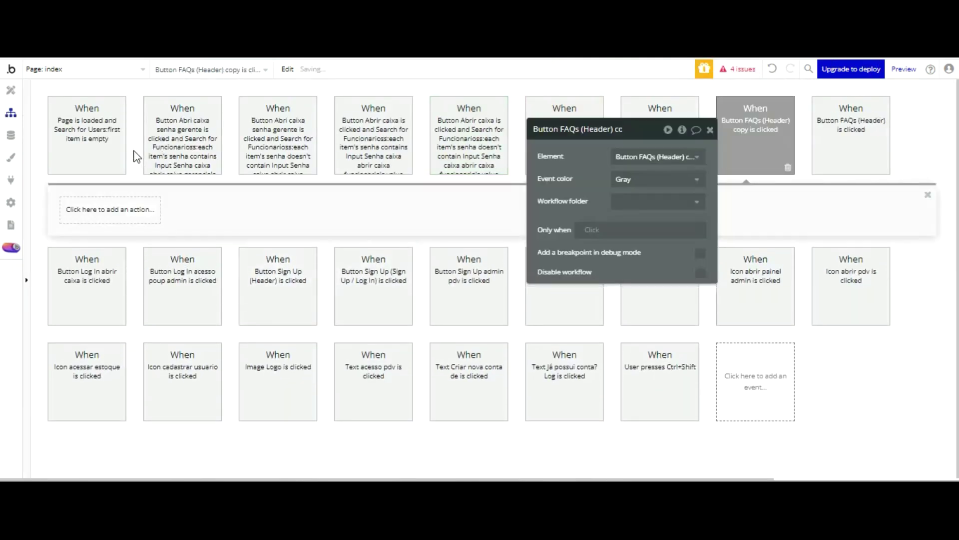
{"action": "left_click", "coordinate": [109, 209]}
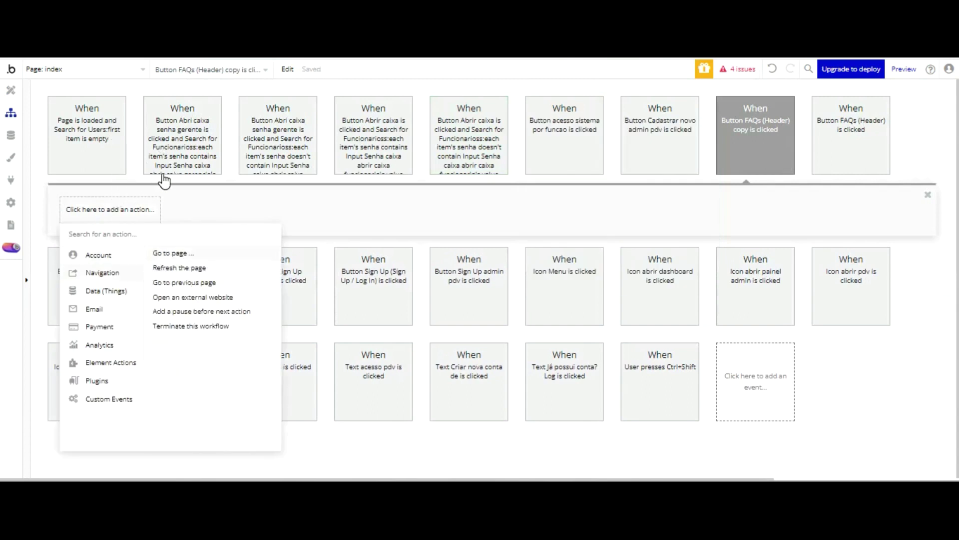
{"action": "left_click", "coordinate": [173, 253]}
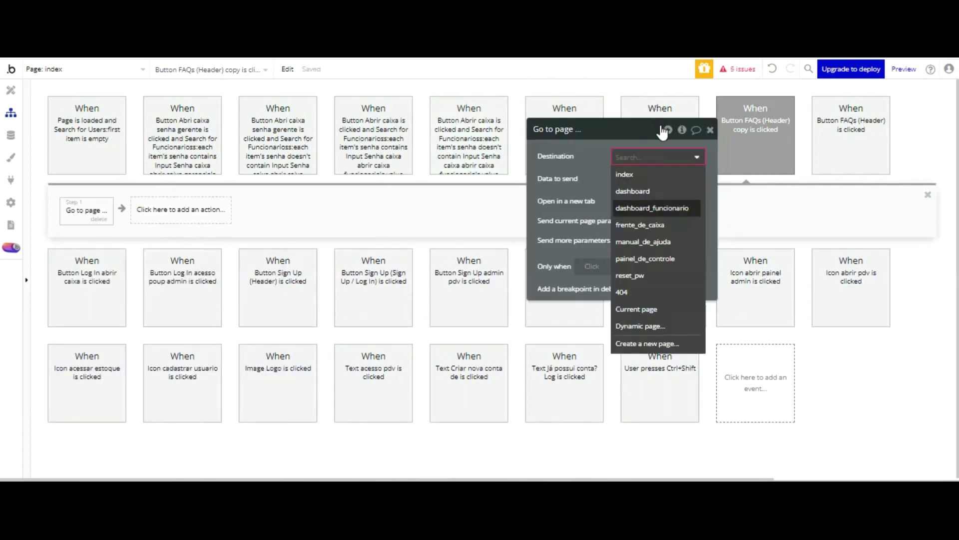
{"action": "left_click", "coordinate": [652, 208]}
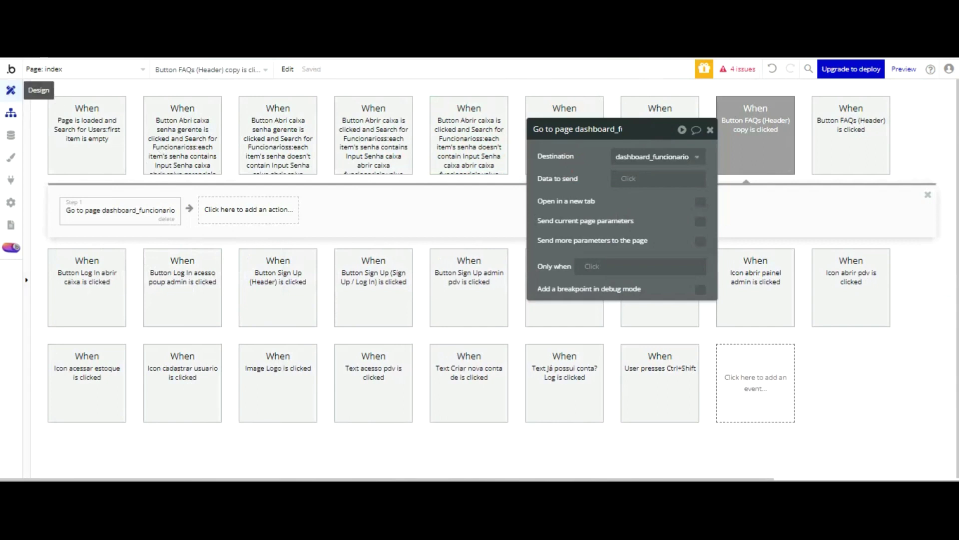
{"action": "left_click", "coordinate": [45, 70]}
{"action": "left_click", "coordinate": [208, 105]}
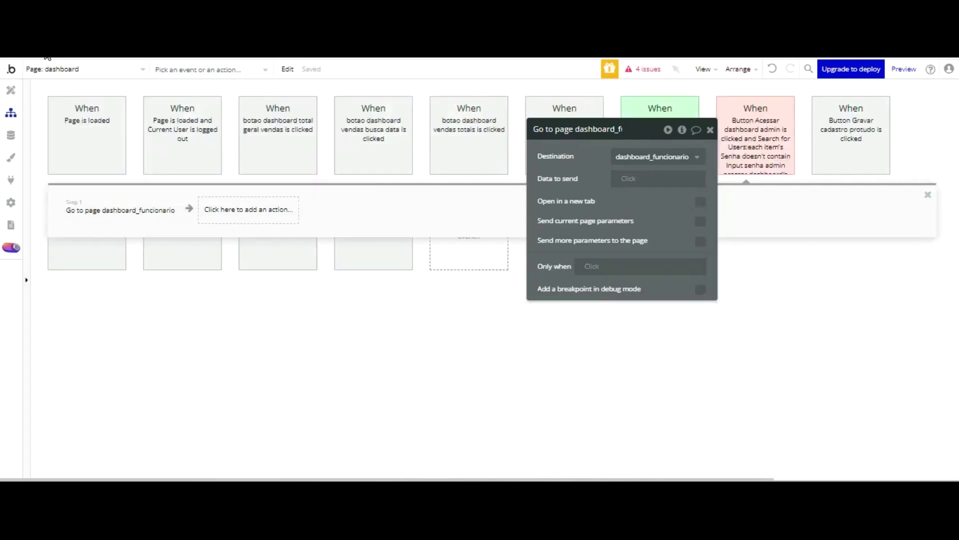
Inspect the dashboard page's Button Acessar dashboard admin workflow, then return to Design.
{"action": "left_click", "coordinate": [11, 90]}
{"action": "left_click", "coordinate": [11, 113]}
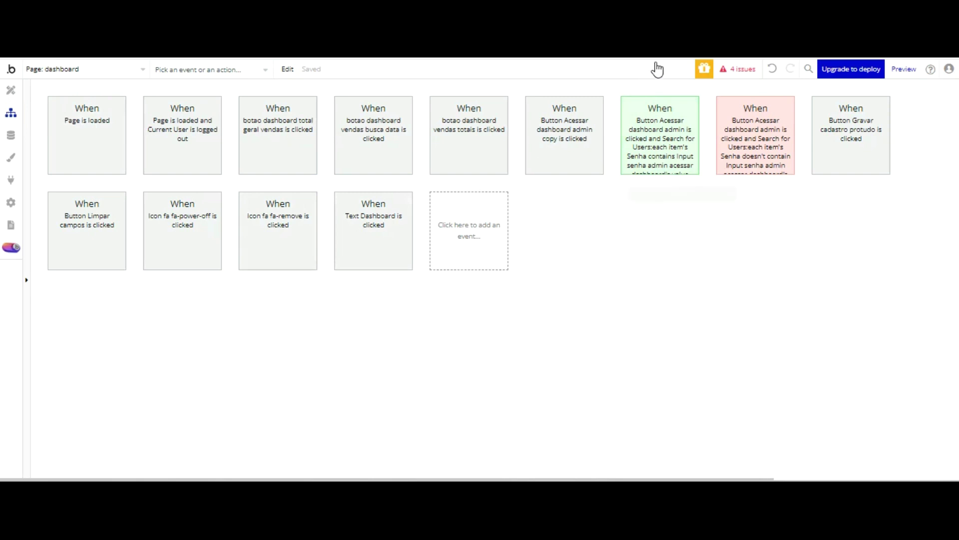
{"action": "left_click", "coordinate": [659, 113]}
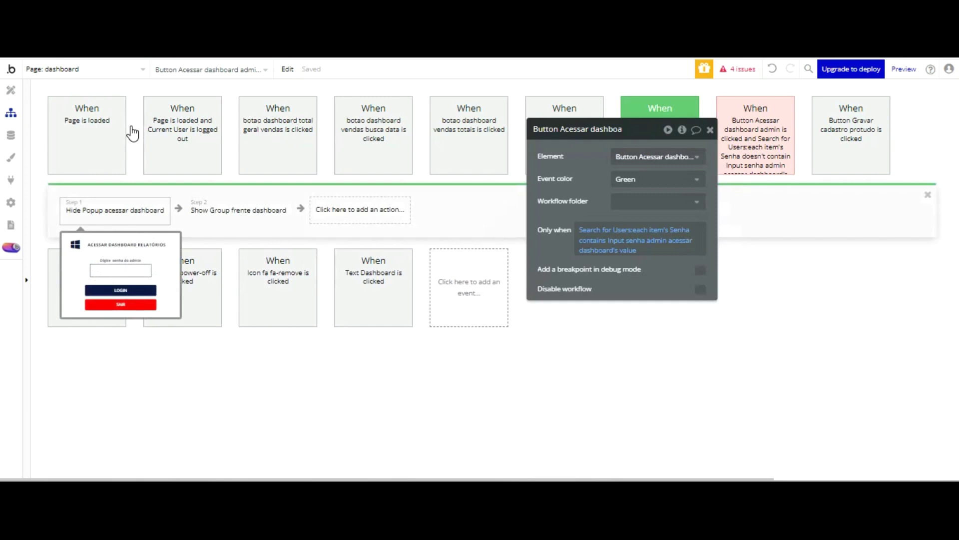
{"action": "left_click_drag", "start_coordinate": [583, 110], "coordinate": [573, 171]}
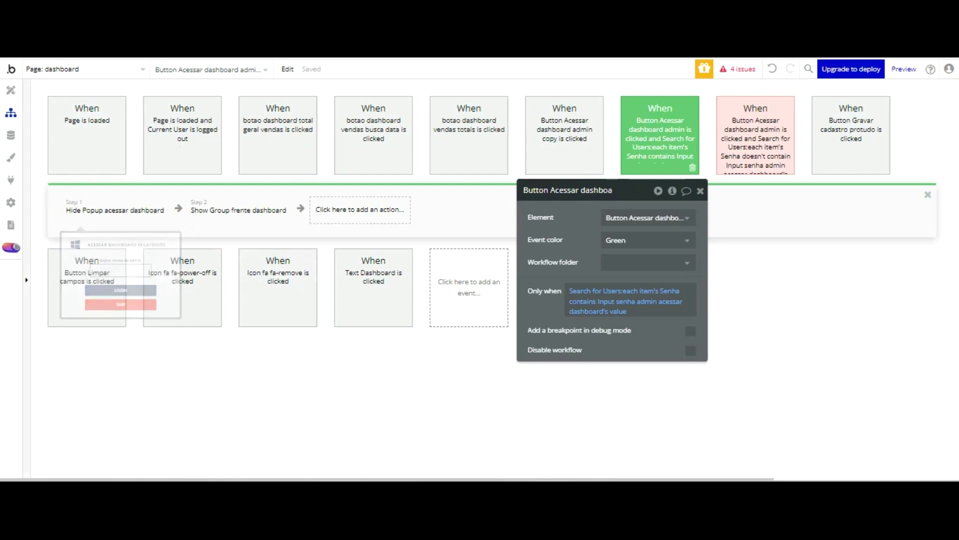
{"action": "left_click", "coordinate": [10, 90]}
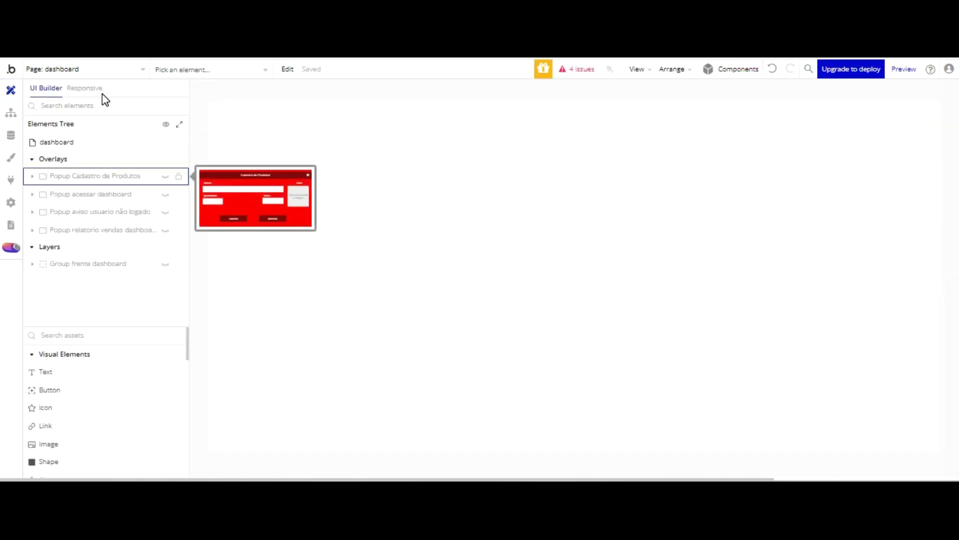
Switch to dashboard_funcionario and delete its Popup Cadastro de Produtos.
{"action": "left_click", "coordinate": [103, 176]}
{"action": "right_click", "coordinate": [100, 175]}
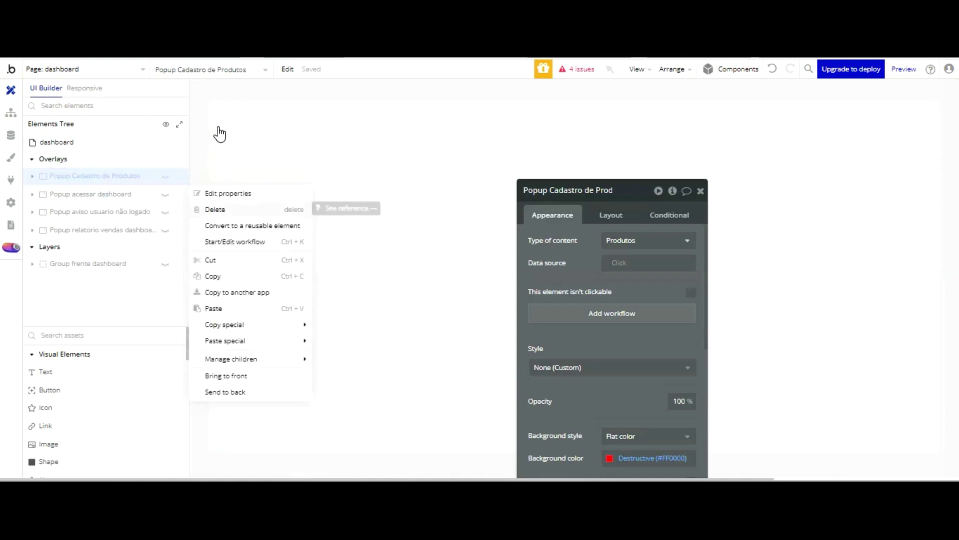
{"action": "left_click", "coordinate": [128, 69]}
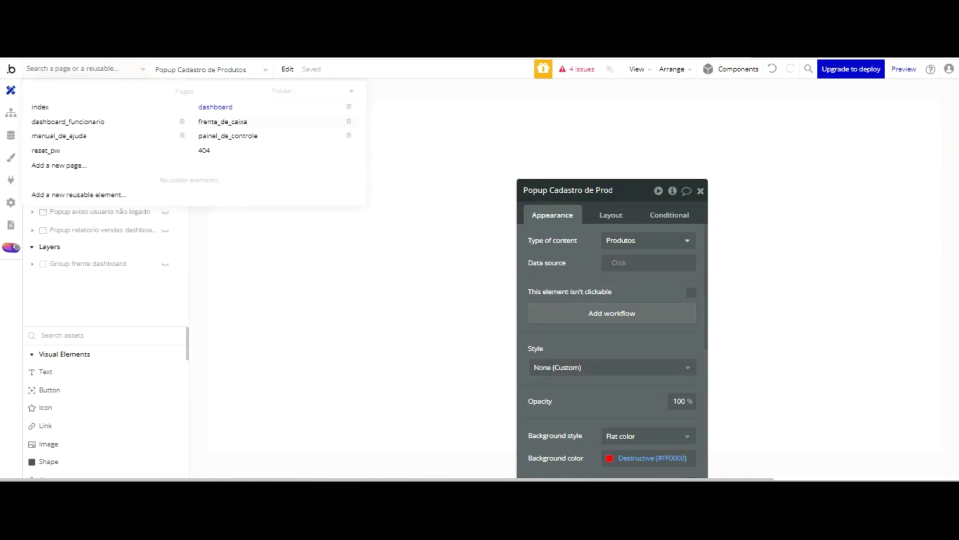
{"action": "left_click", "coordinate": [90, 121]}
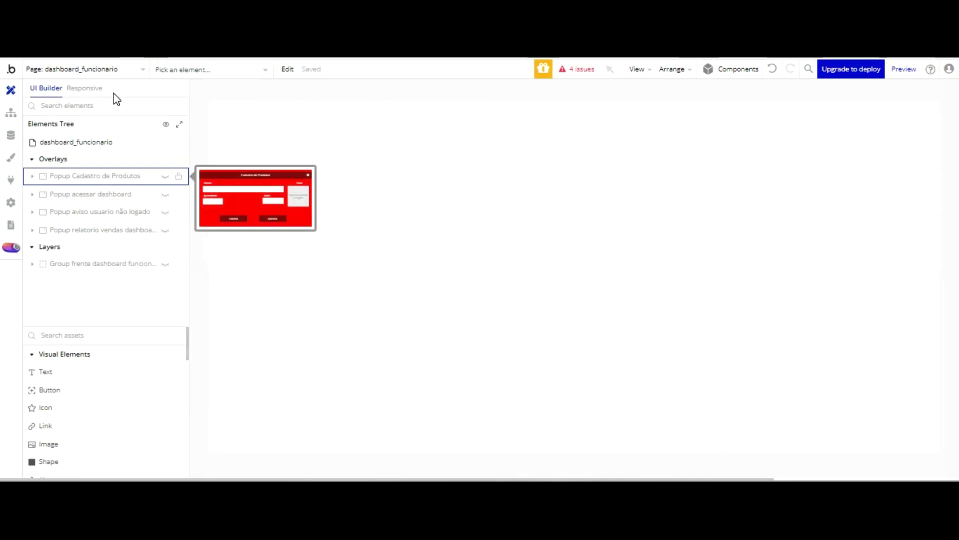
{"action": "right_click", "coordinate": [113, 176]}
{"action": "key", "text": "Delete"}
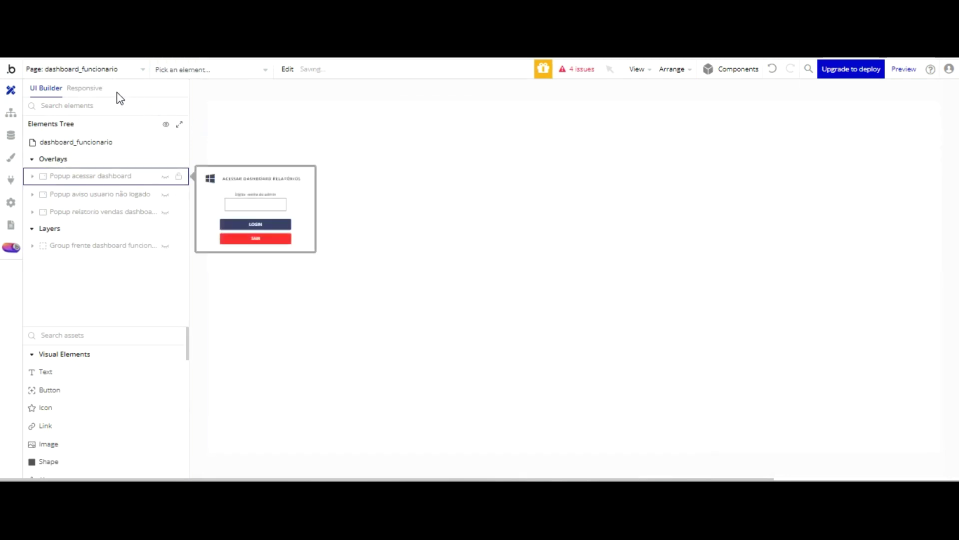
{"action": "key", "text": "Down"}
{"action": "key", "text": "Down"}
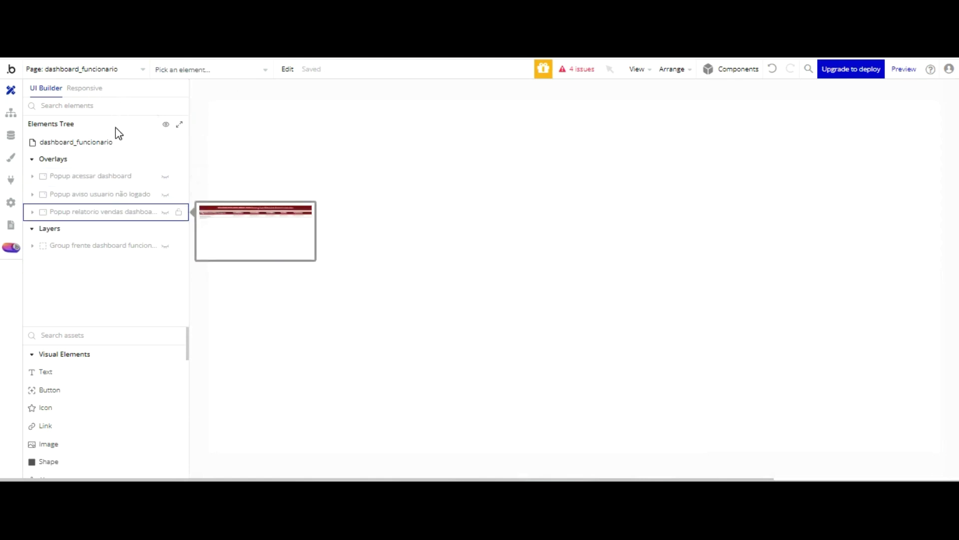
{"action": "key", "text": "Up"}
{"action": "key", "text": "Up"}
Open Popup acessar dashboard and retype its heading to read ACESSAR DASHBOARD CAIXA.
{"action": "key", "text": "Return"}
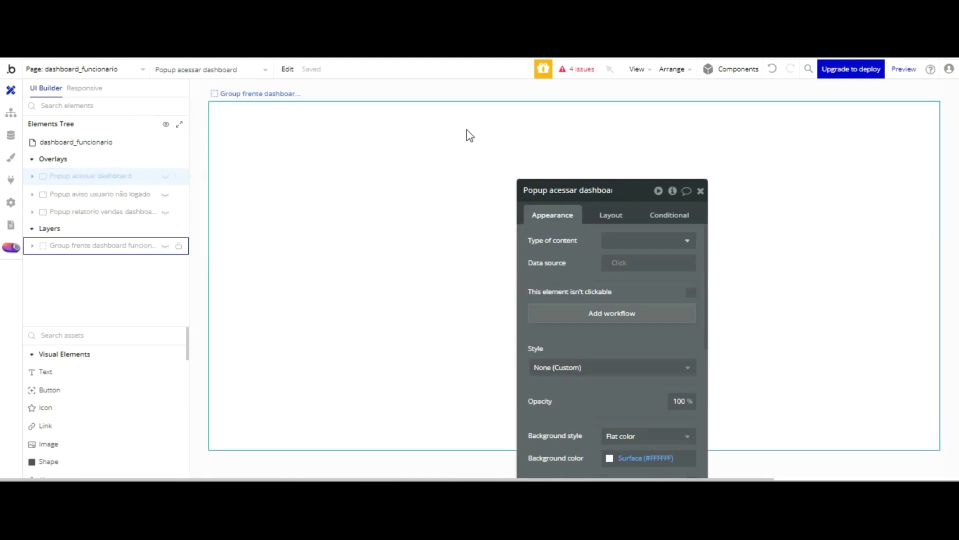
{"action": "left_click", "coordinate": [234, 184]}
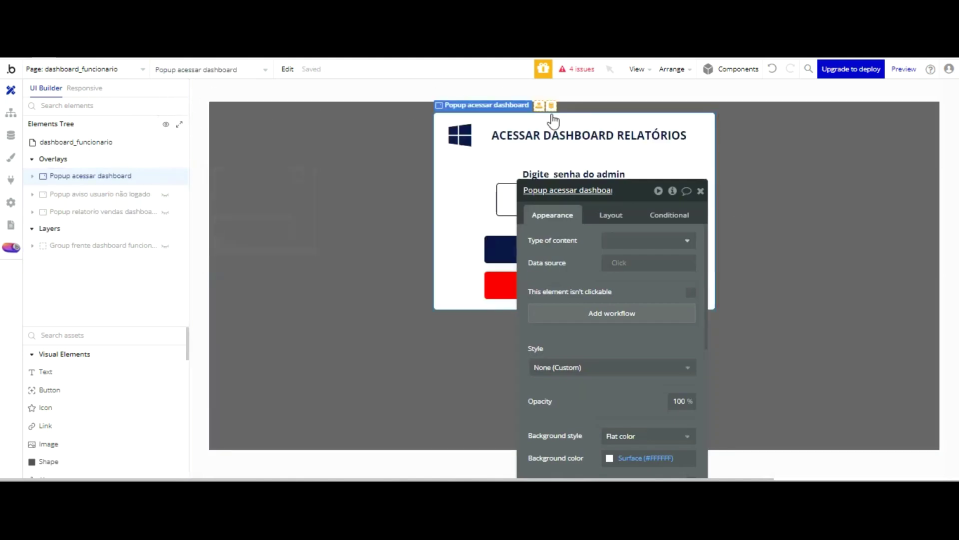
{"action": "left_click_drag", "start_coordinate": [591, 183], "coordinate": [278, 147]}
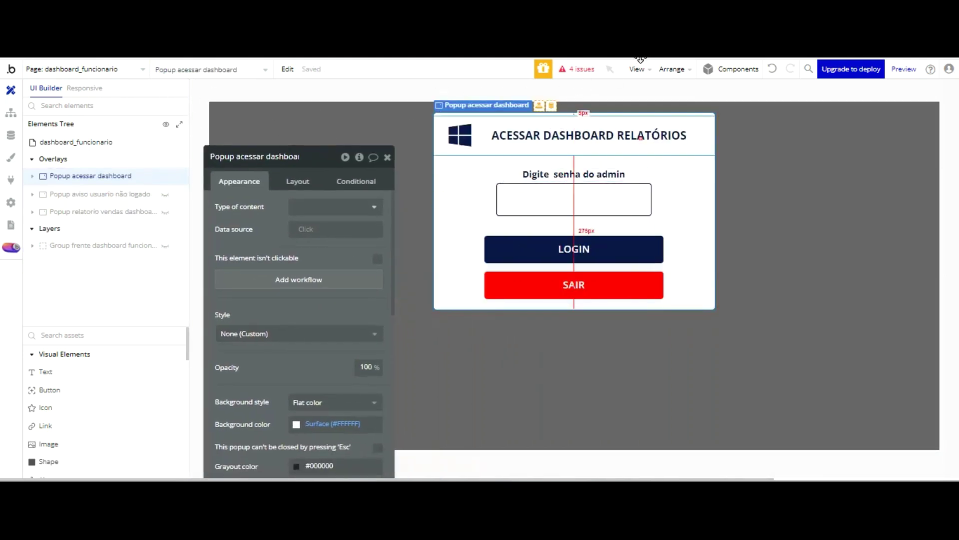
{"action": "left_click", "coordinate": [575, 129]}
{"action": "key", "text": "End"}
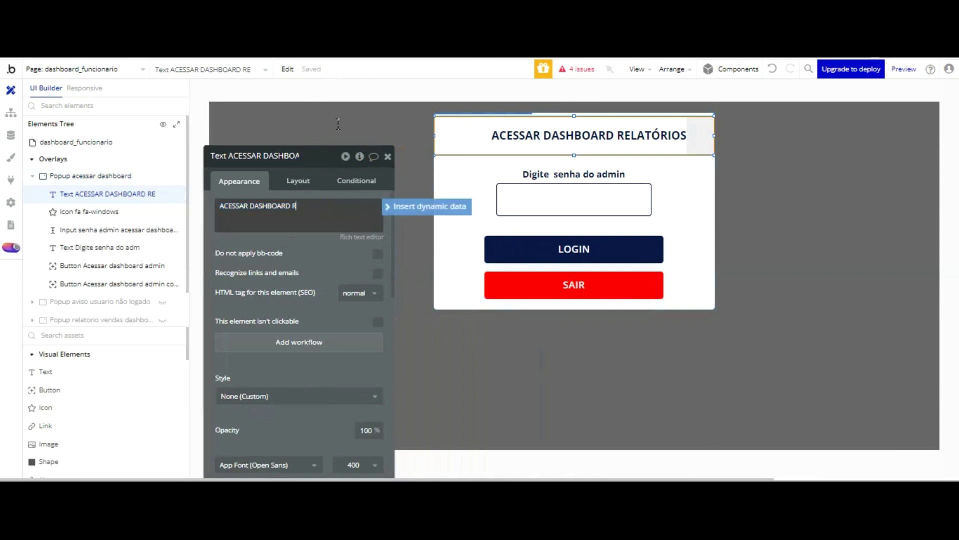
{"action": "type", "text": "FUN"}
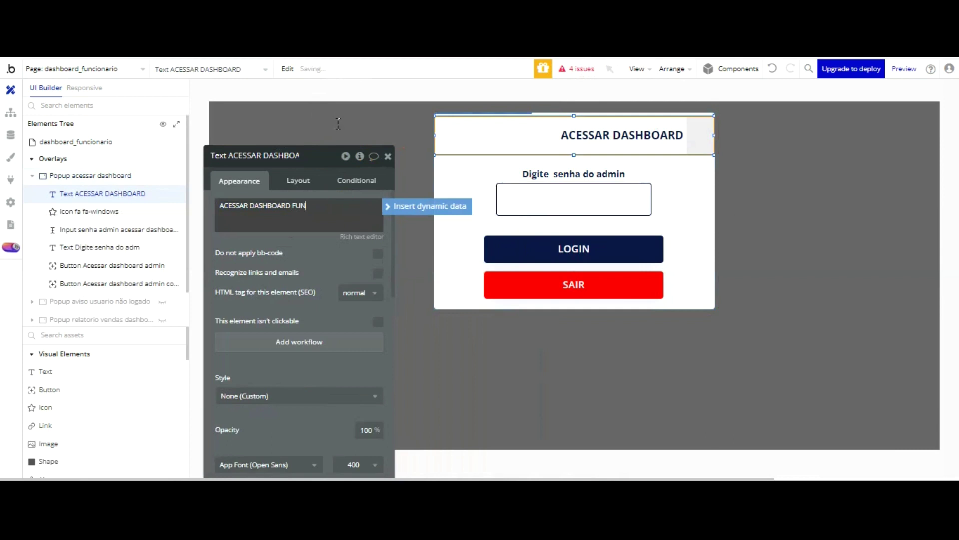
{"action": "type", "text": "CIN"}
{"action": "key", "text": "BackSpace"}
{"action": "key", "text": "BackSpace"}
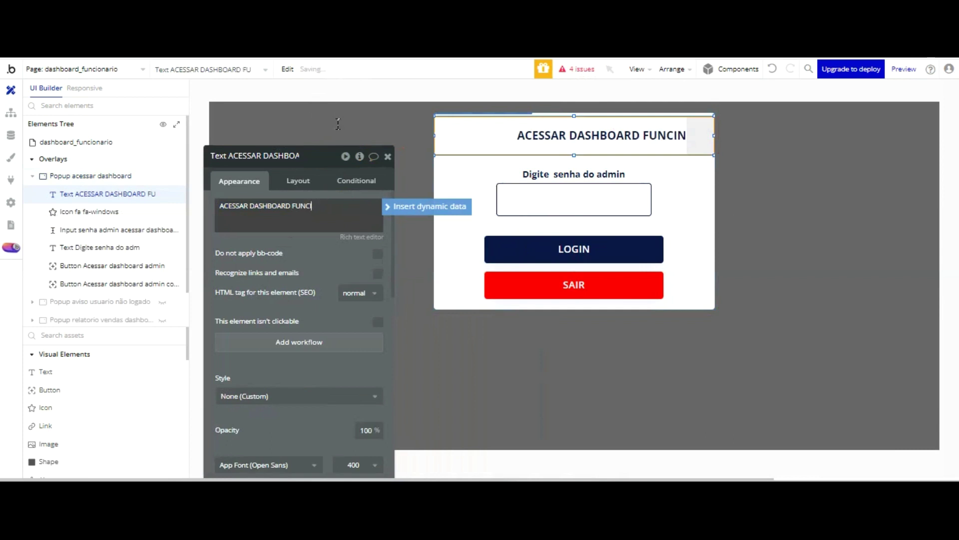
{"action": "type", "text": "IONÁR"}
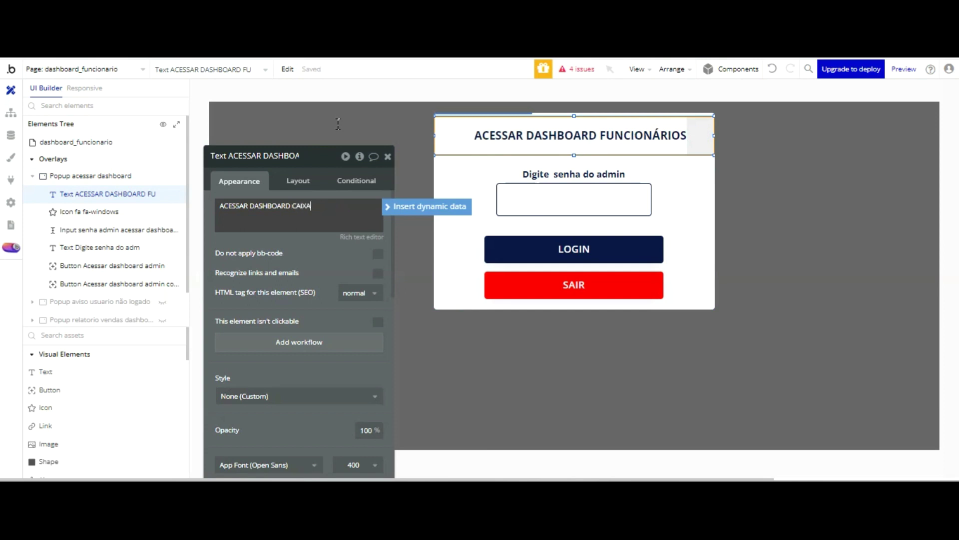
Replace the popup's Windows logo with the fa-connectdevelop icon and select the Digite senha do admin text.
{"action": "left_click", "coordinate": [449, 115]}
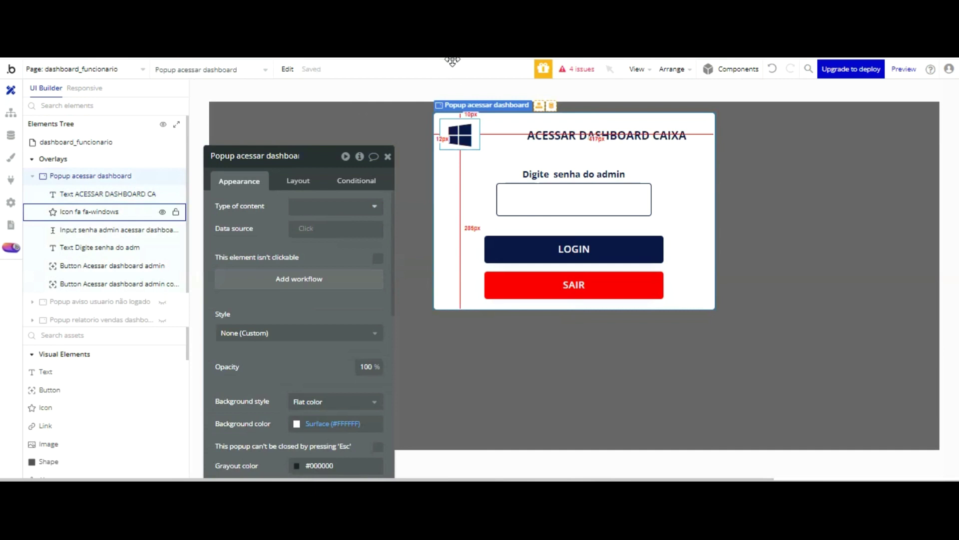
{"action": "left_click", "coordinate": [459, 134]}
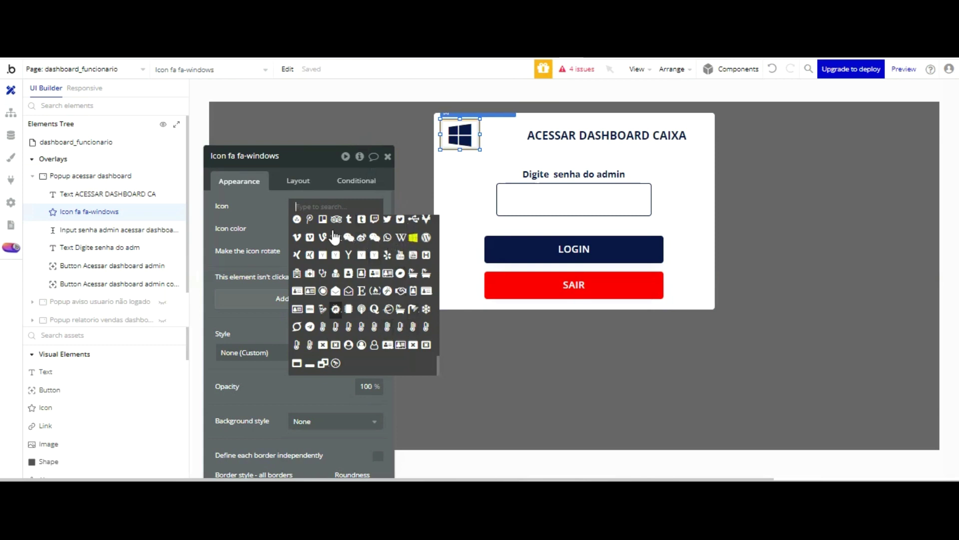
{"action": "scroll", "coordinate": [349, 250], "scroll_direction": "up", "scroll_amount": 2}
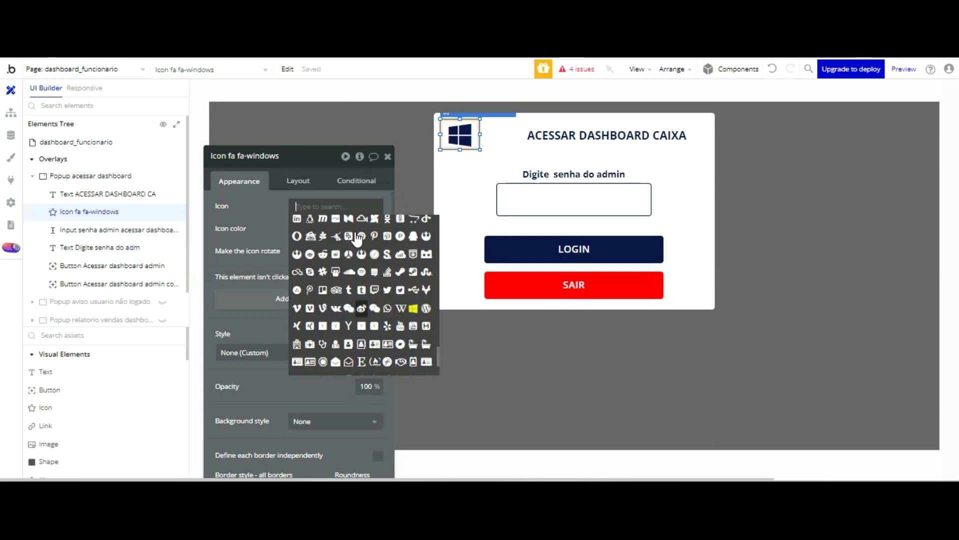
{"action": "scroll", "coordinate": [357, 239], "scroll_direction": "up", "scroll_amount": 2}
{"action": "scroll", "coordinate": [357, 239], "scroll_direction": "up", "scroll_amount": 2}
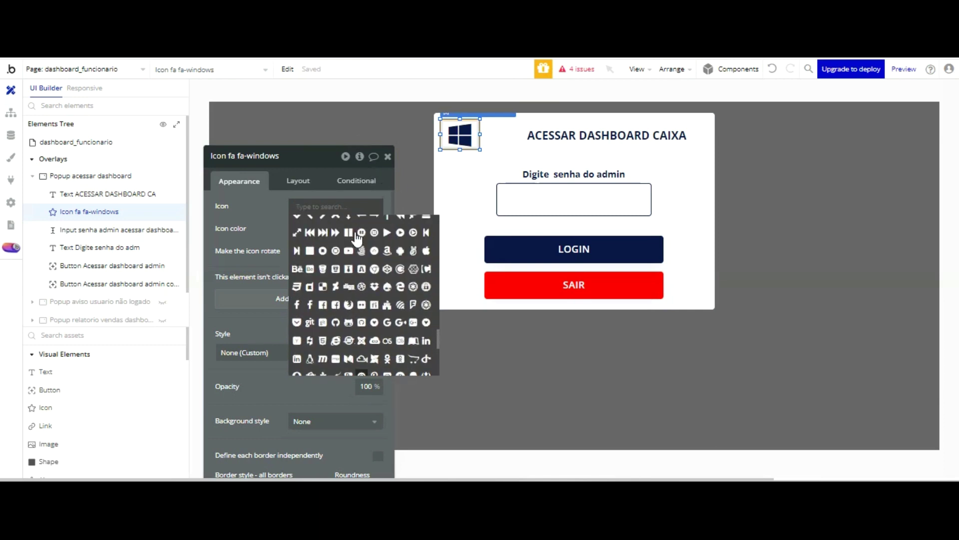
{"action": "scroll", "coordinate": [357, 239], "scroll_direction": "up", "scroll_amount": 2}
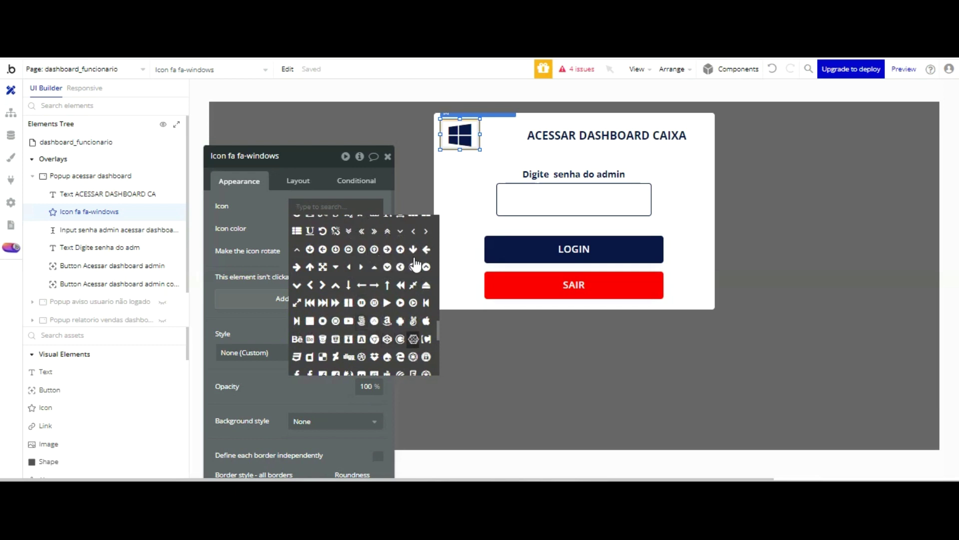
{"action": "left_click", "coordinate": [415, 259]}
{"action": "left_click", "coordinate": [470, 109]}
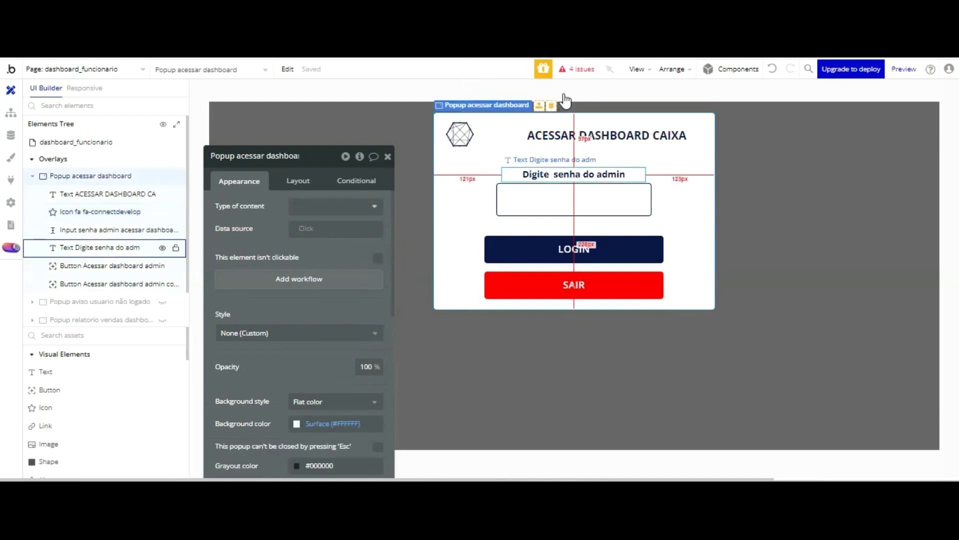
{"action": "left_click", "coordinate": [573, 174]}
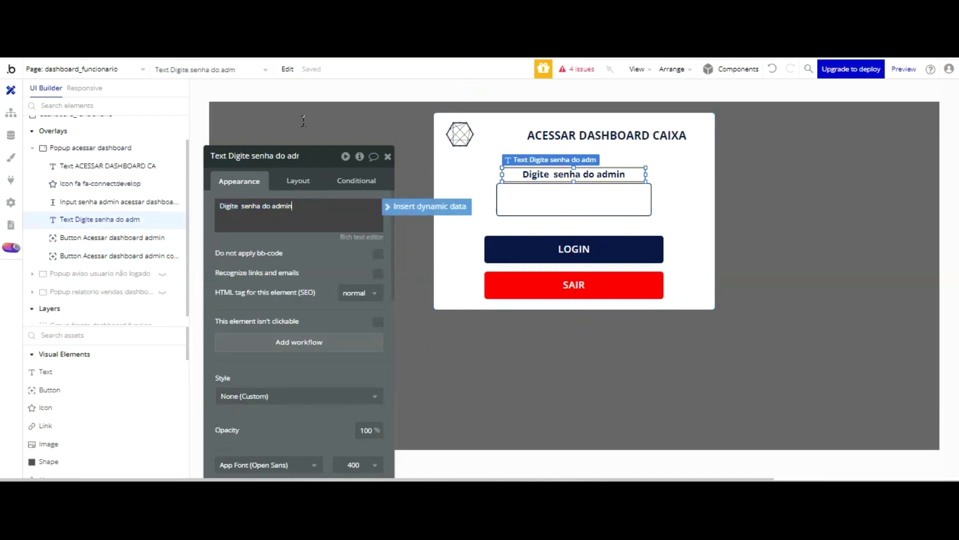
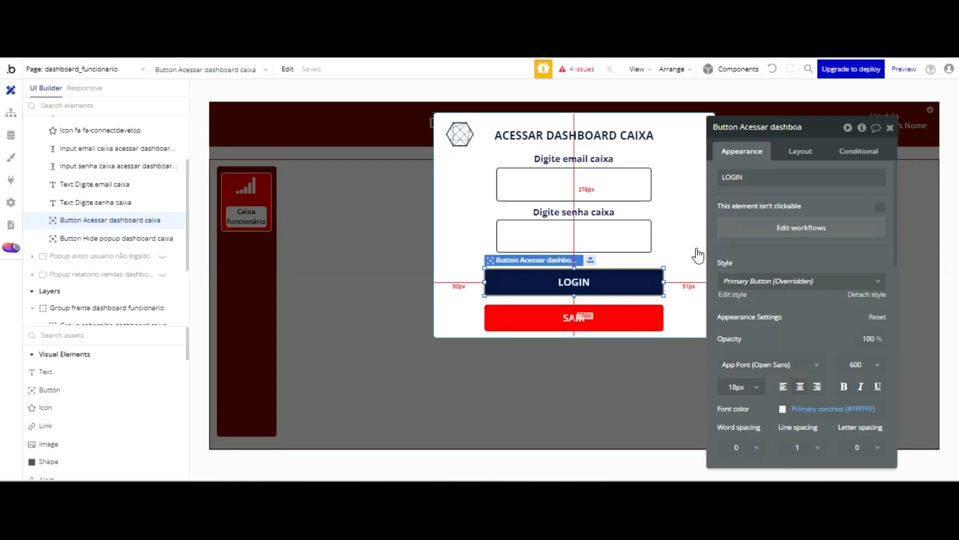
Select the popup's LOGIN button and bring up its click workflow in the Workflow tab.
{"action": "left_click", "coordinate": [766, 127]}
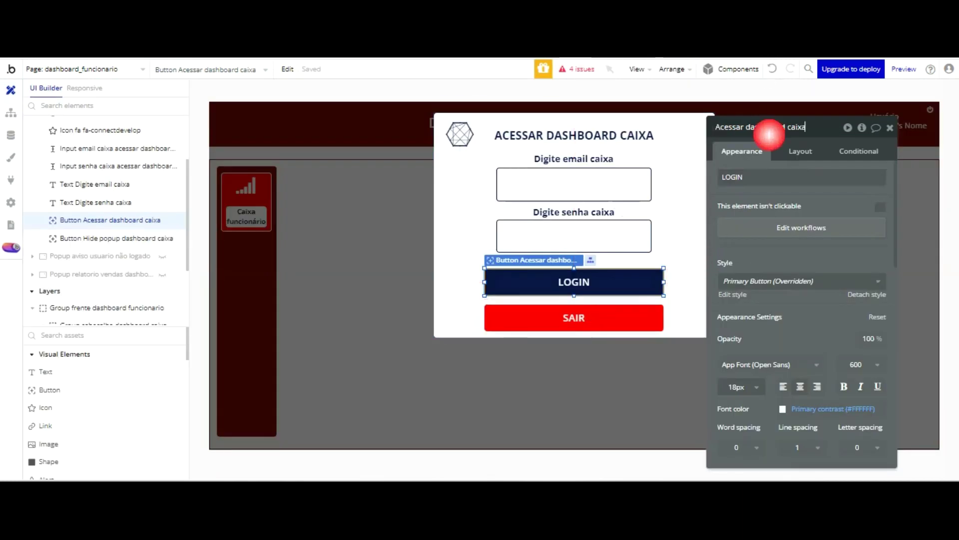
{"action": "left_click", "coordinate": [615, 315]}
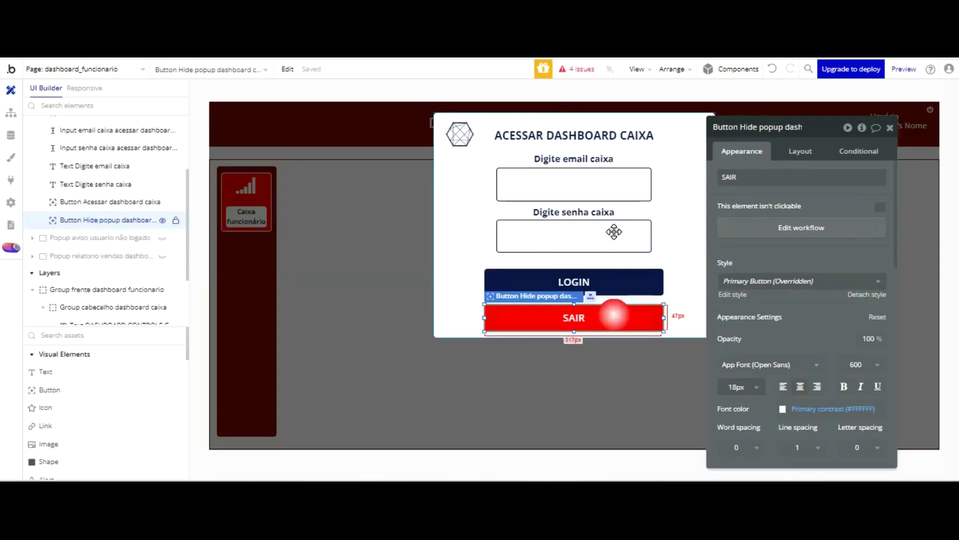
{"action": "left_click", "coordinate": [614, 286]}
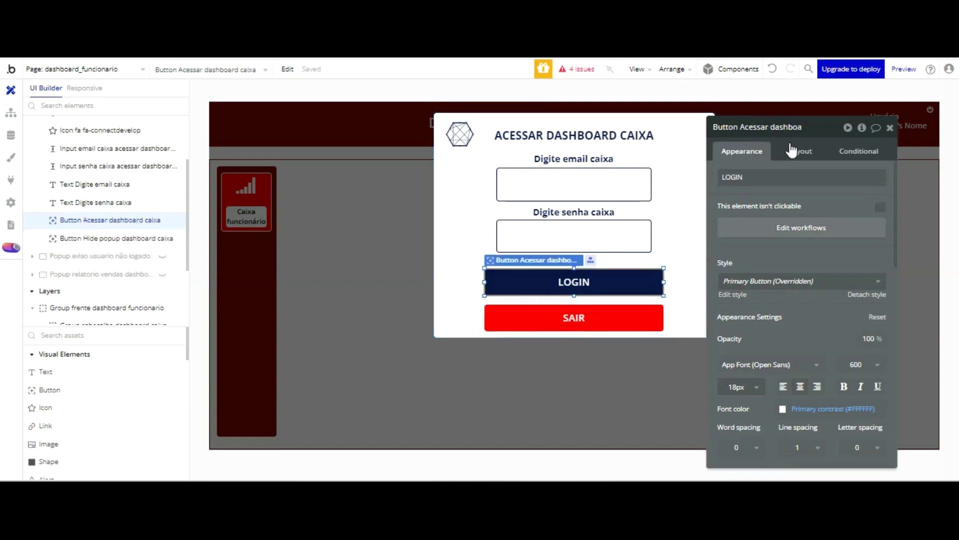
{"action": "left_click", "coordinate": [802, 228]}
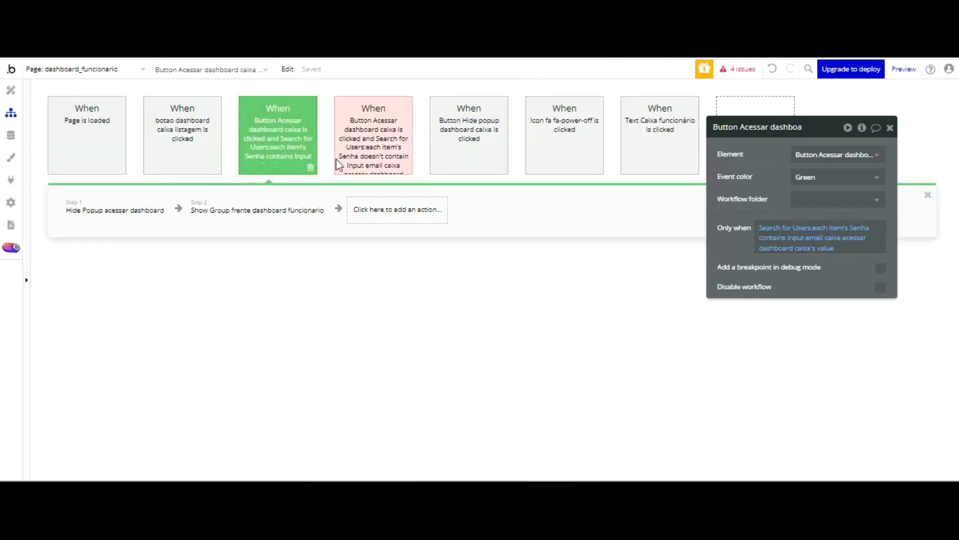
Add a 'Log the user in' action and move it to Step 1, discarding an accidental page-refresh step.
{"action": "left_click", "coordinate": [390, 210]}
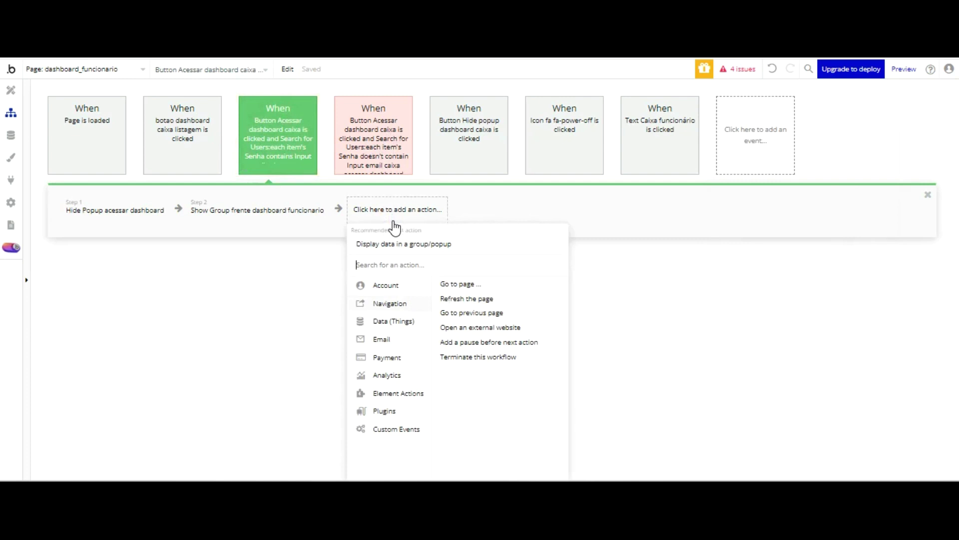
{"action": "left_click", "coordinate": [451, 296]}
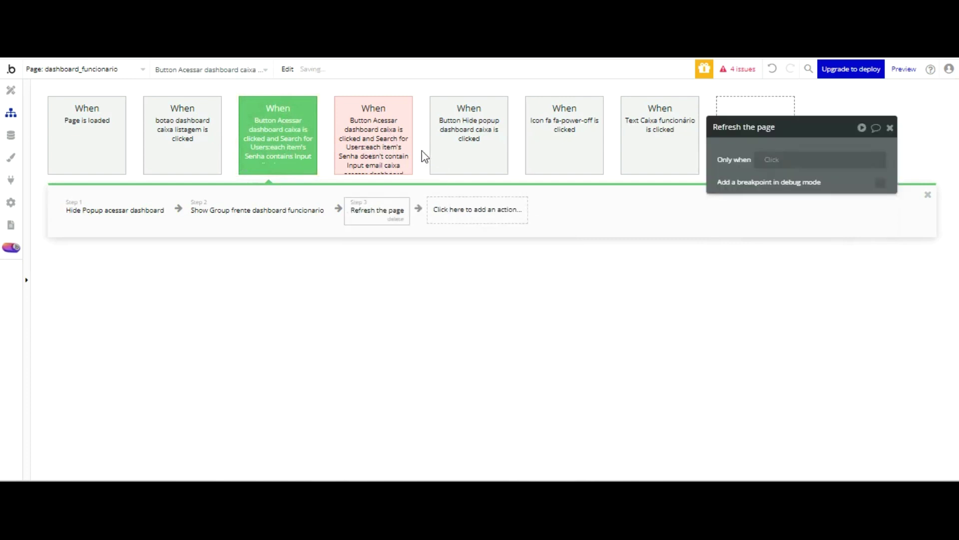
{"action": "key", "text": "ctrl+z"}
{"action": "left_click", "coordinate": [399, 210]}
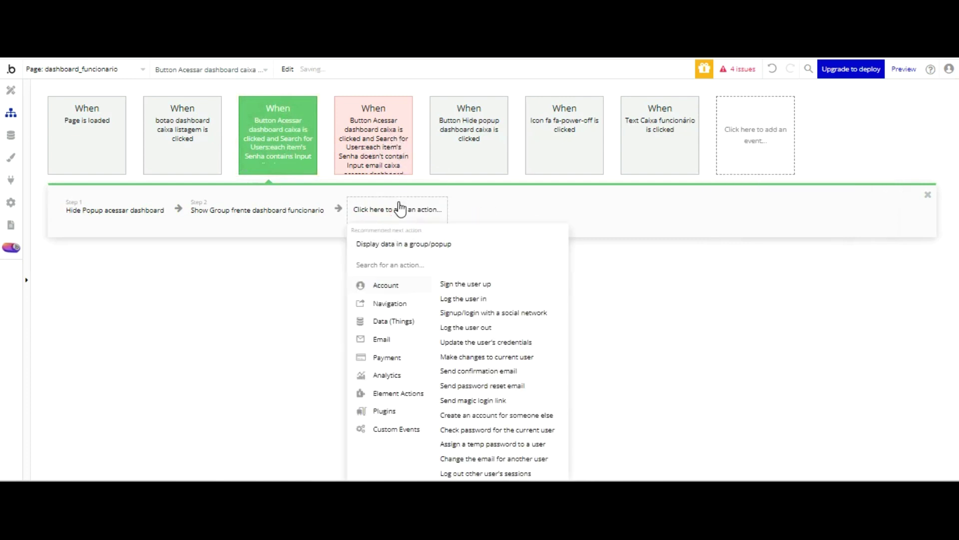
{"action": "left_click", "coordinate": [462, 298]}
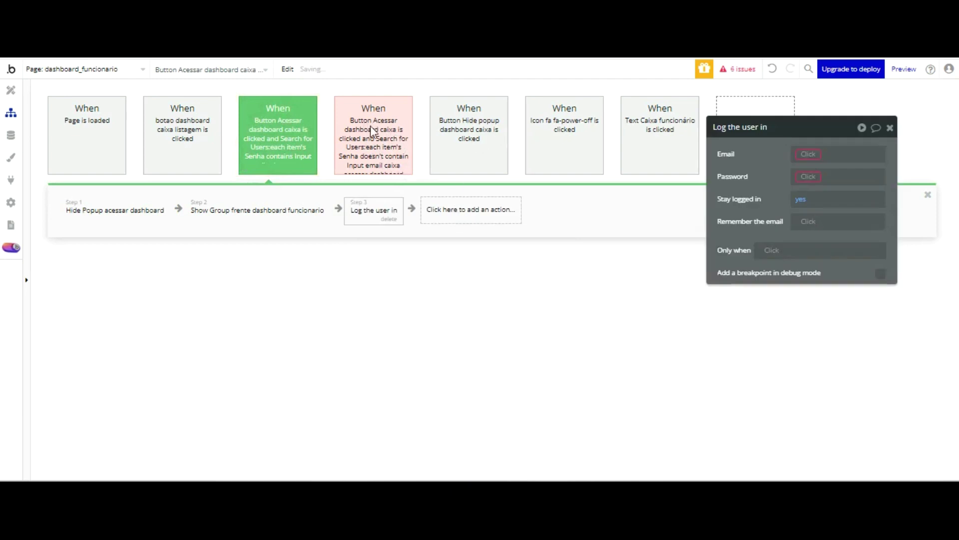
{"action": "left_click_drag", "start_coordinate": [347, 208], "coordinate": [107, 129]}
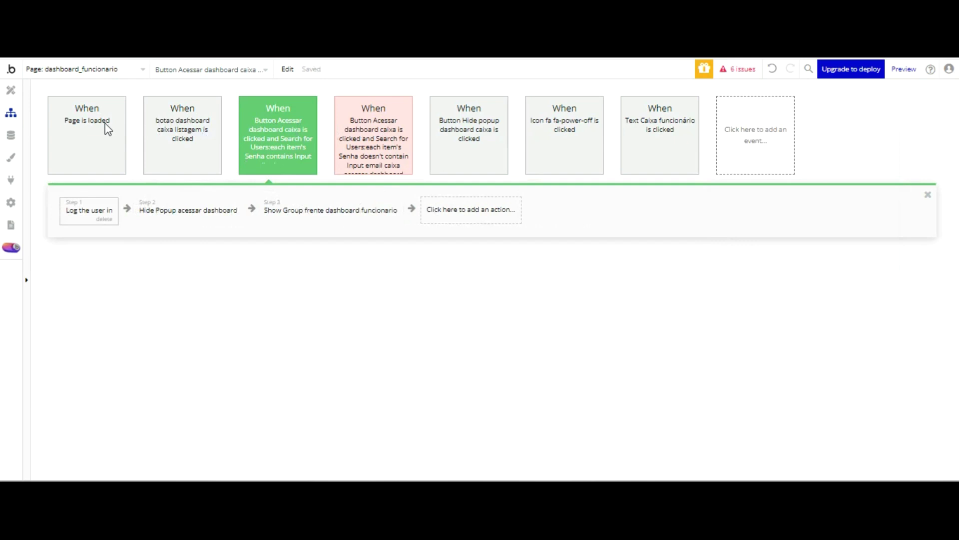
Set the login action's Email to the cashier email input's value.
{"action": "left_click", "coordinate": [805, 151]}
{"action": "scroll", "coordinate": [861, 214], "scroll_direction": "down", "scroll_amount": 5}
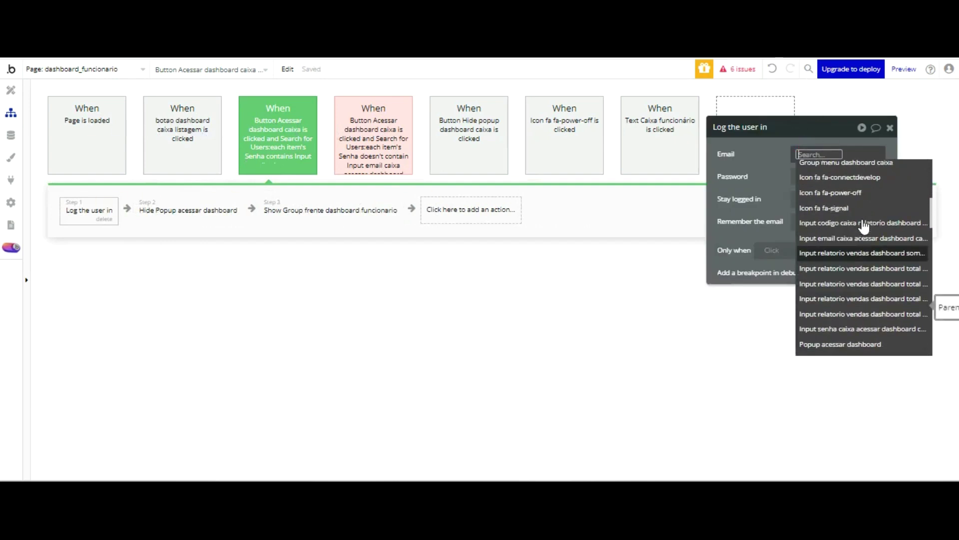
{"action": "scroll", "coordinate": [863, 226], "scroll_direction": "down", "scroll_amount": 3}
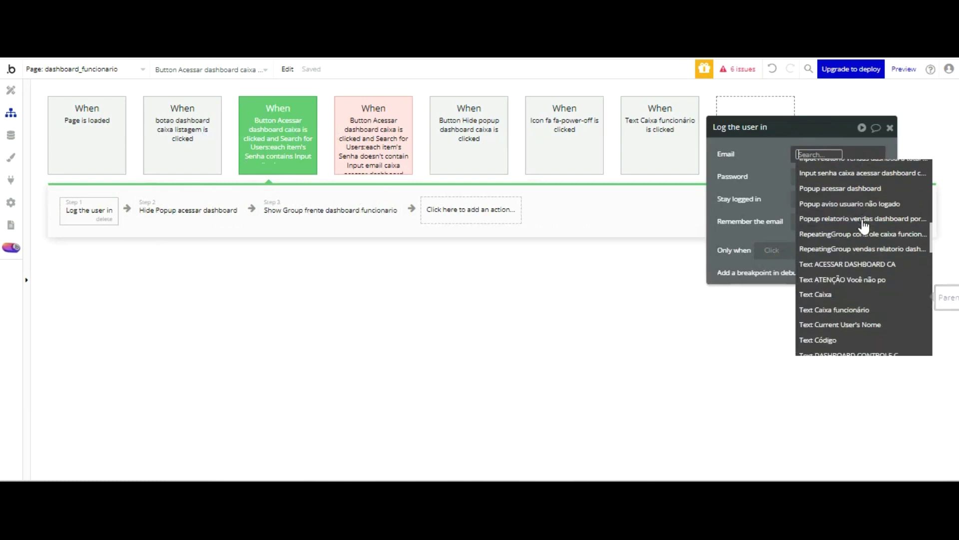
{"action": "scroll", "coordinate": [862, 220], "scroll_direction": "up", "scroll_amount": 3}
{"action": "key", "text": "Up"}
{"action": "key", "text": "Up"}
{"action": "key", "text": "Up"}
{"action": "key", "text": "Up"}
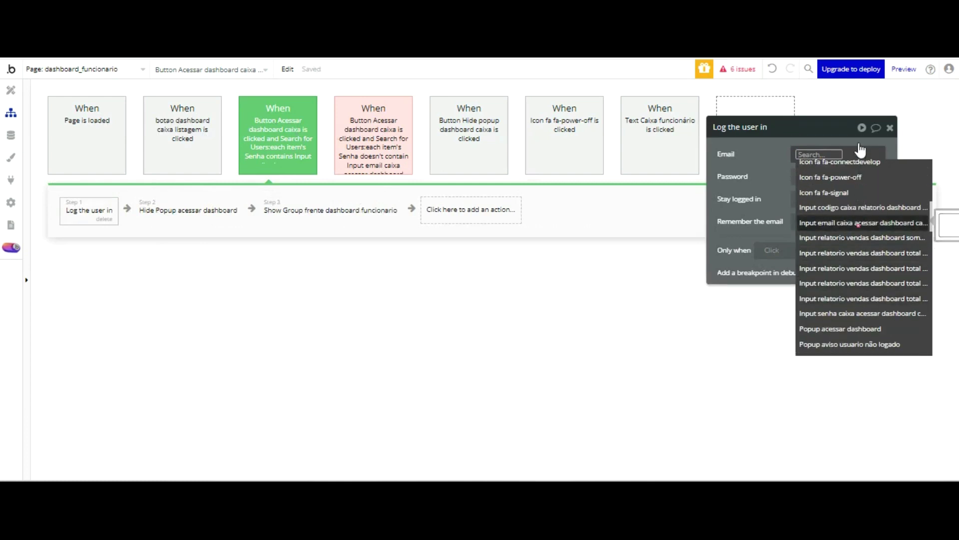
{"action": "key", "text": "Return"}
{"action": "key", "text": "Return"}
{"action": "left_click", "coordinate": [781, 92]}
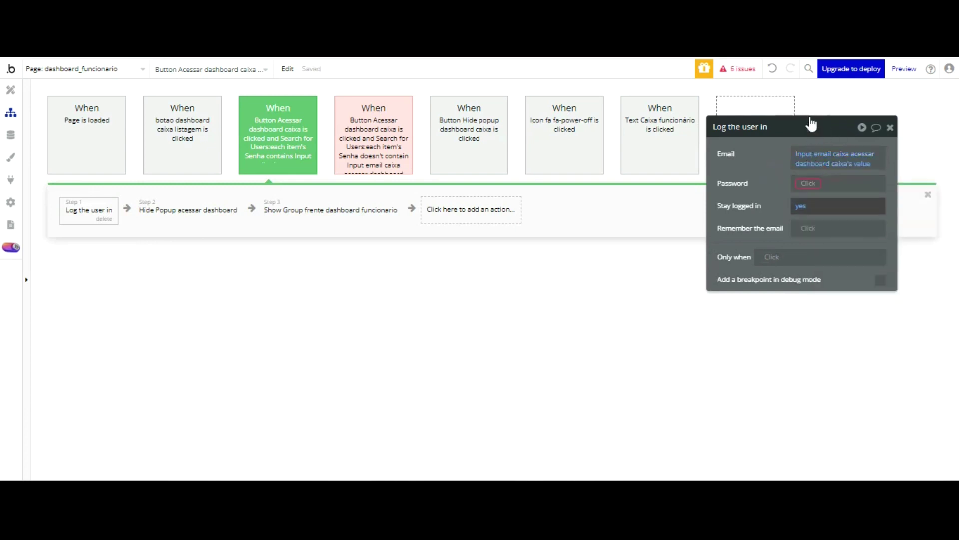
Set the login action's Password to the password input's value, then go to the preview.
{"action": "left_click", "coordinate": [808, 183]}
{"action": "scroll", "coordinate": [832, 210], "scroll_direction": "down", "scroll_amount": 4}
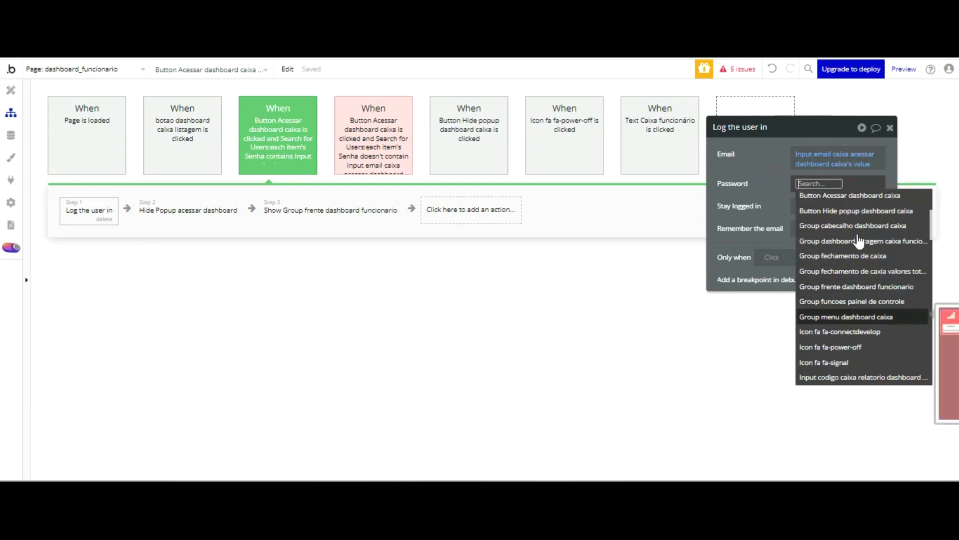
{"action": "scroll", "coordinate": [859, 242], "scroll_direction": "down", "scroll_amount": 3}
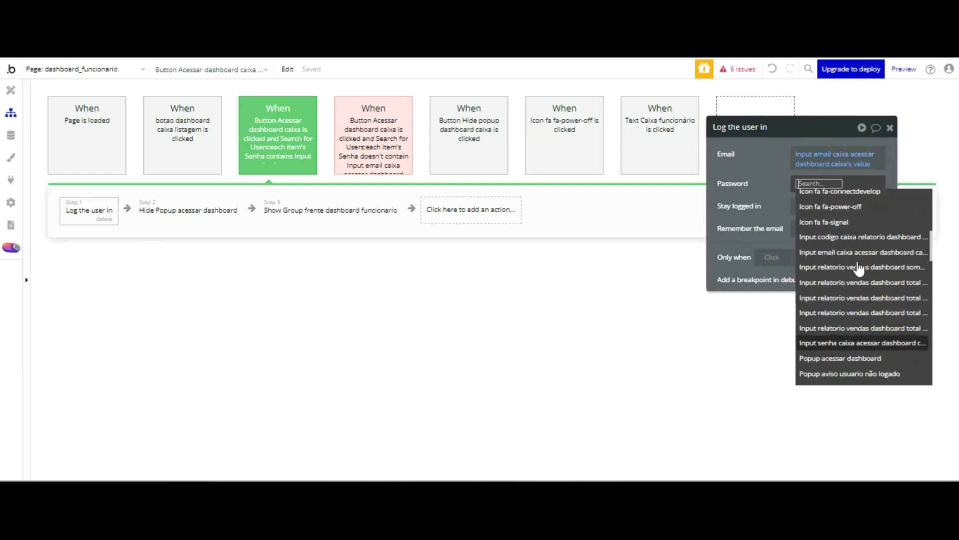
{"action": "left_click", "coordinate": [857, 342]}
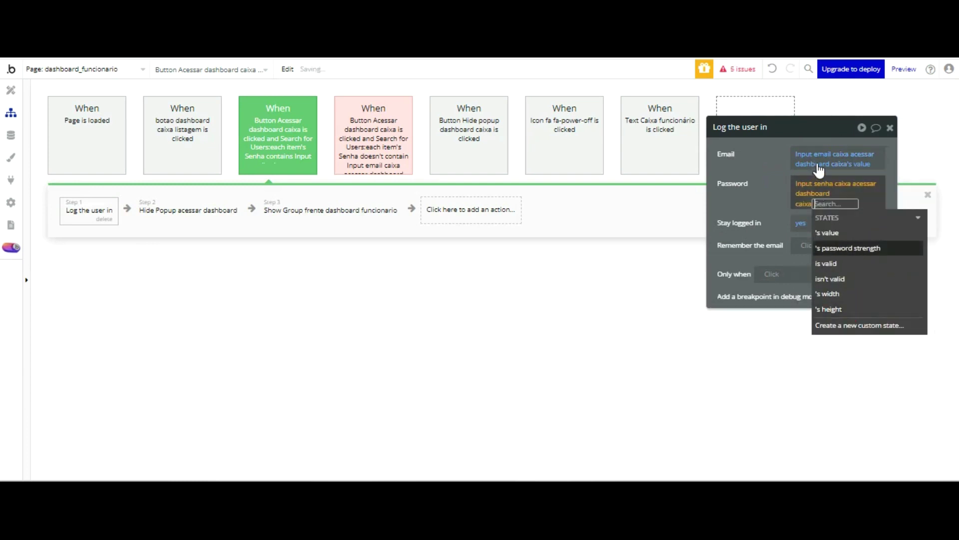
{"action": "left_click", "coordinate": [768, 100]}
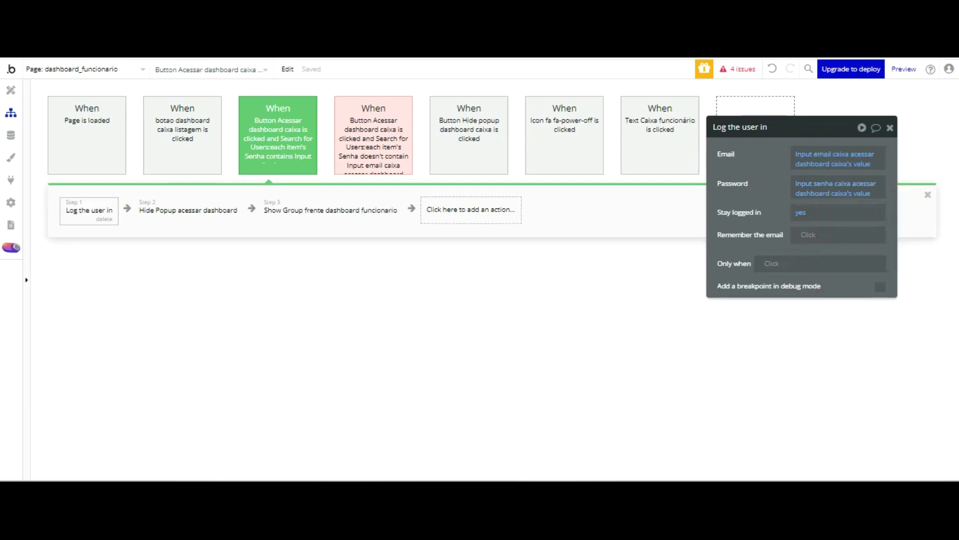
{"action": "key", "text": "ctrl+Tab"}
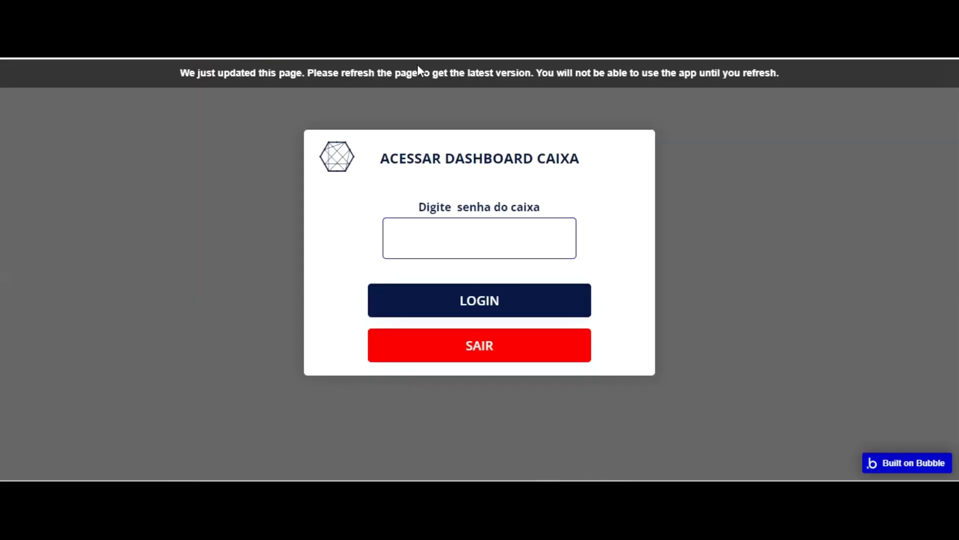
Refresh the preview and submit the cashier's email and password, which shows 'Senha incorreta'.
{"action": "left_click", "coordinate": [419, 65]}
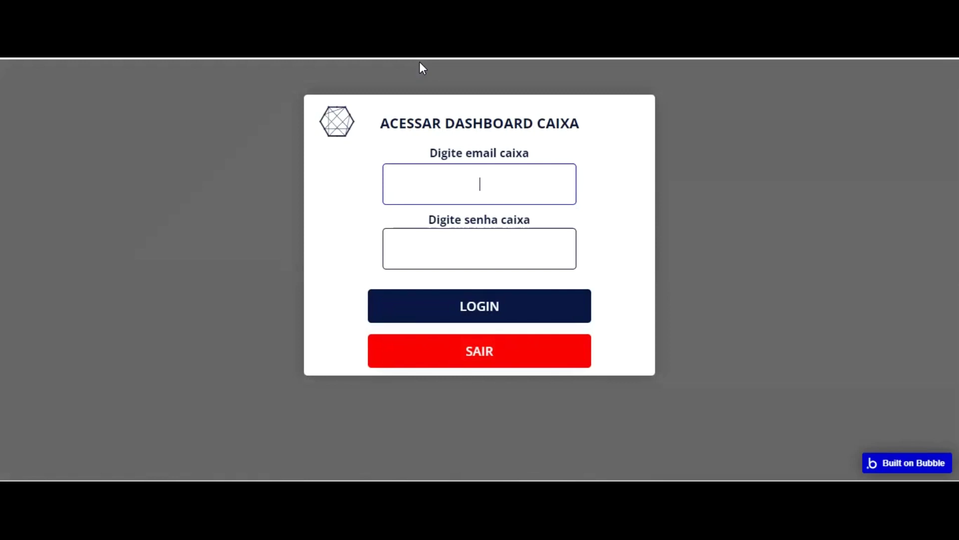
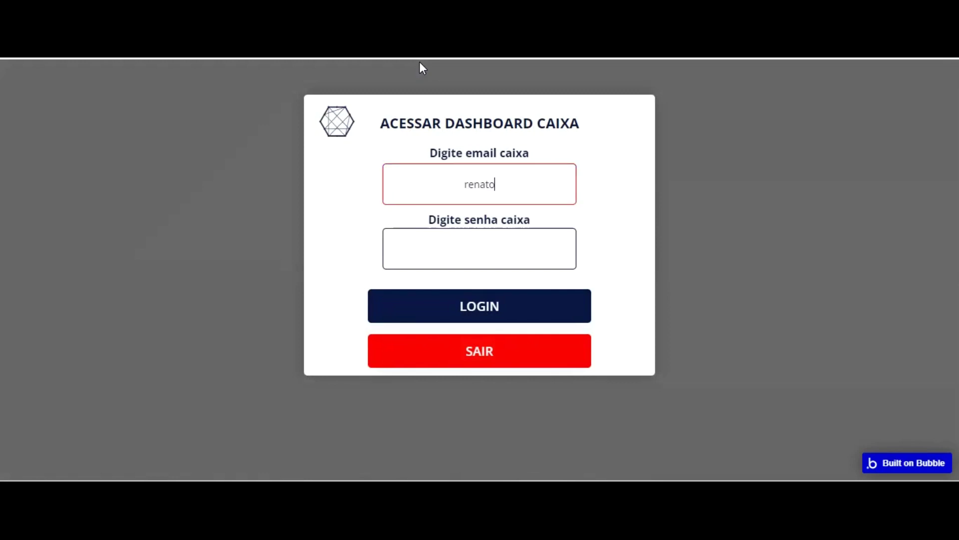
{"action": "key", "text": "Tab"}
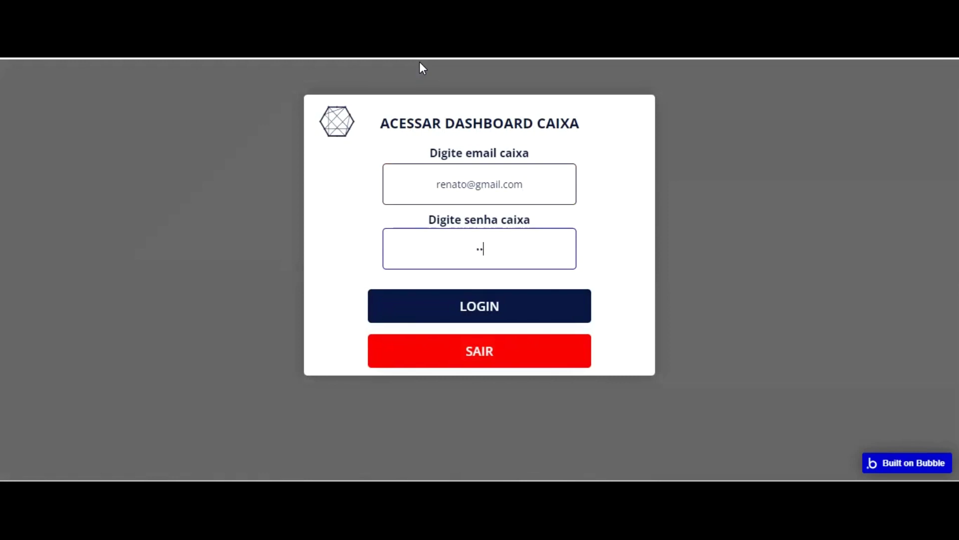
{"action": "key", "text": "Return"}
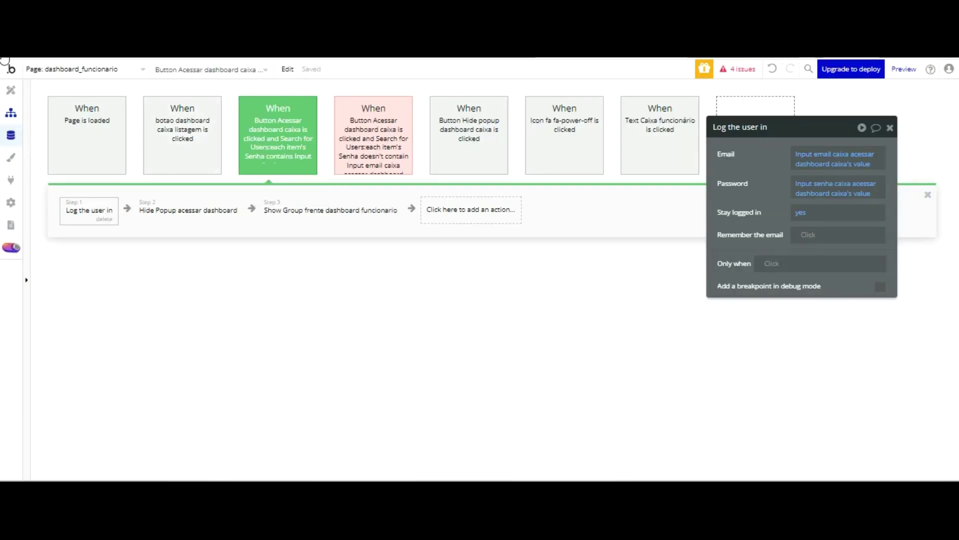
Inspect the User data type and its two records under App data, then return to Design.
{"action": "left_click", "coordinate": [11, 135]}
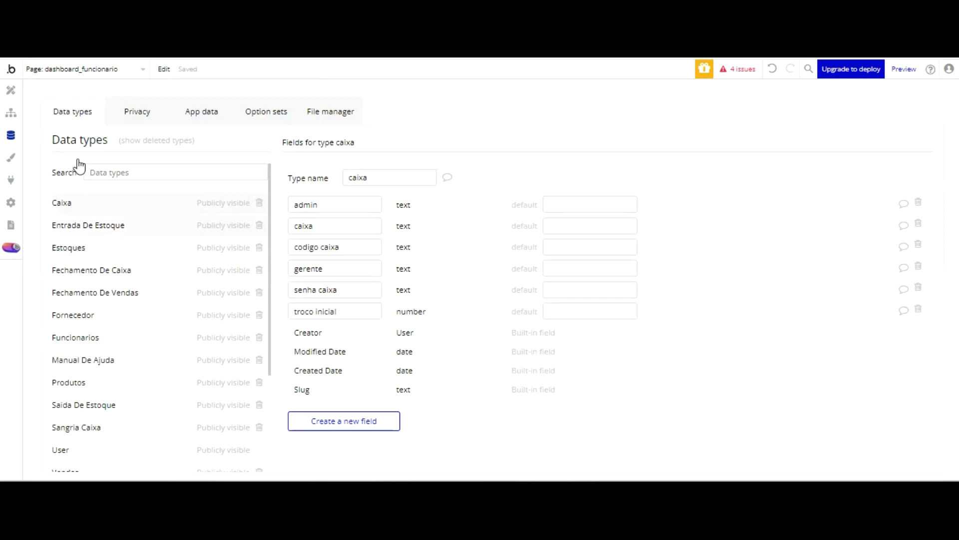
{"action": "scroll", "coordinate": [103, 324], "scroll_direction": "down", "scroll_amount": 5}
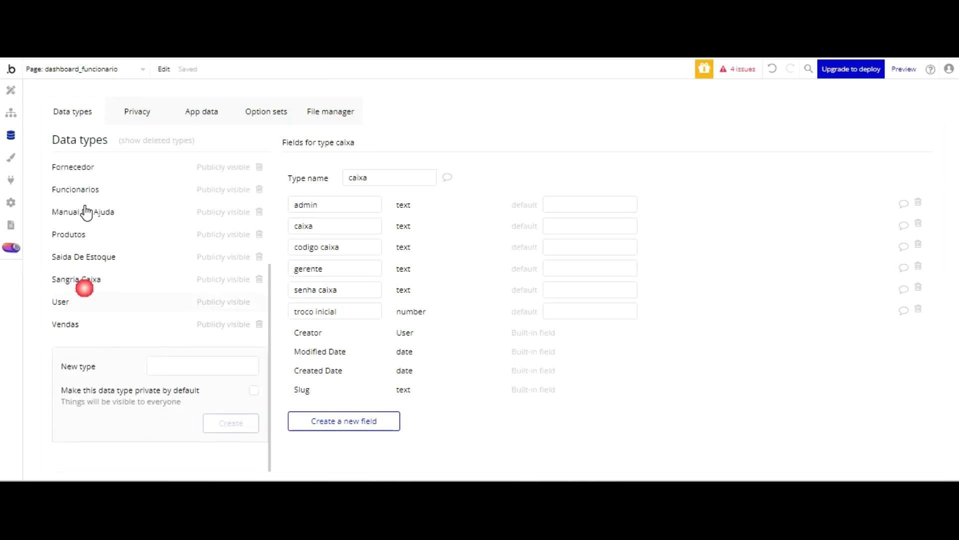
{"action": "left_click", "coordinate": [85, 295]}
{"action": "left_click", "coordinate": [220, 107]}
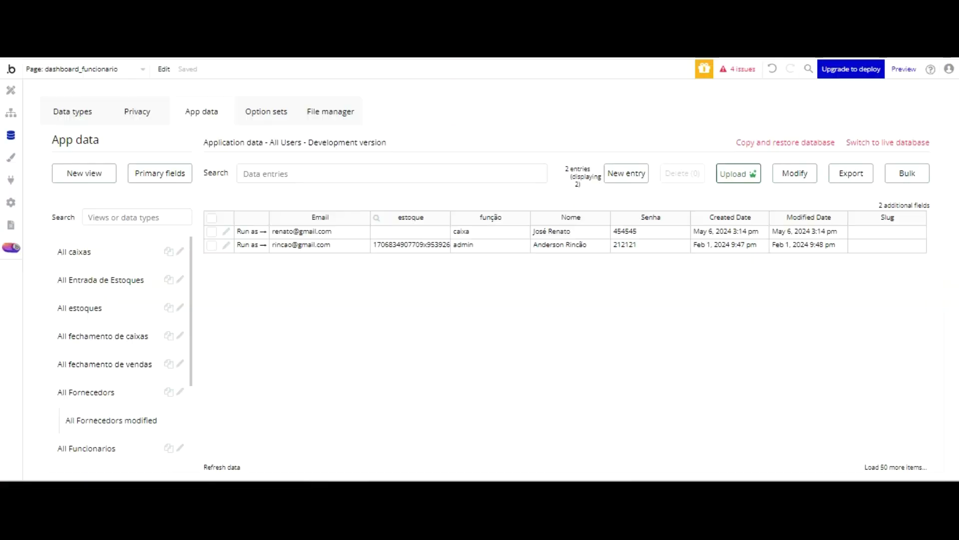
{"action": "left_click", "coordinate": [11, 90]}
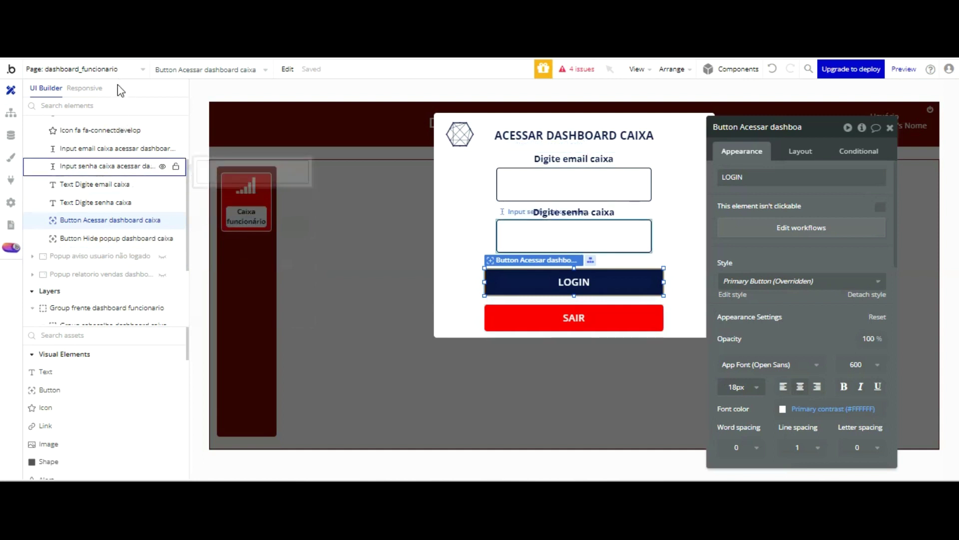
Rename the password input element and reopen the LOGIN button's workflow.
{"action": "left_click", "coordinate": [118, 166]}
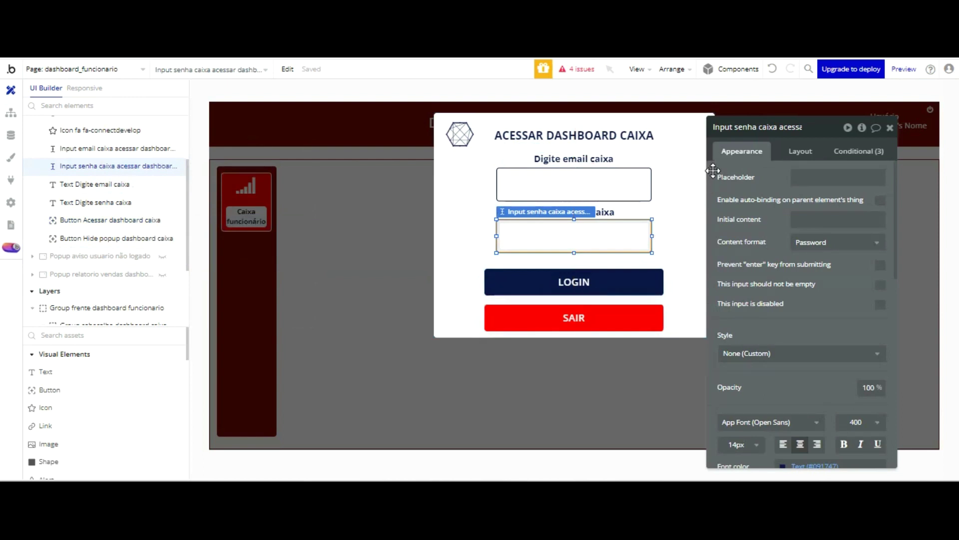
{"action": "left_click", "coordinate": [757, 127]}
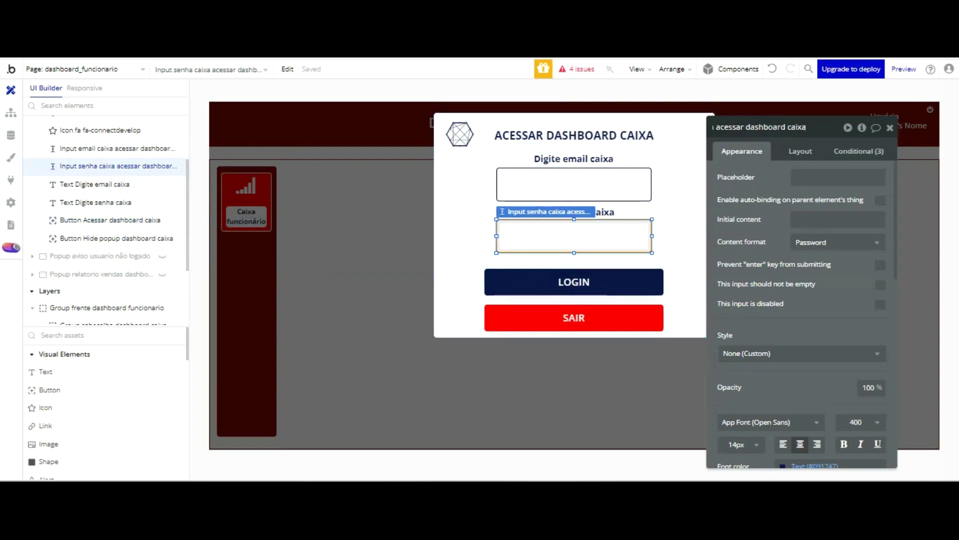
{"action": "left_click", "coordinate": [110, 220]}
{"action": "left_click", "coordinate": [774, 228]}
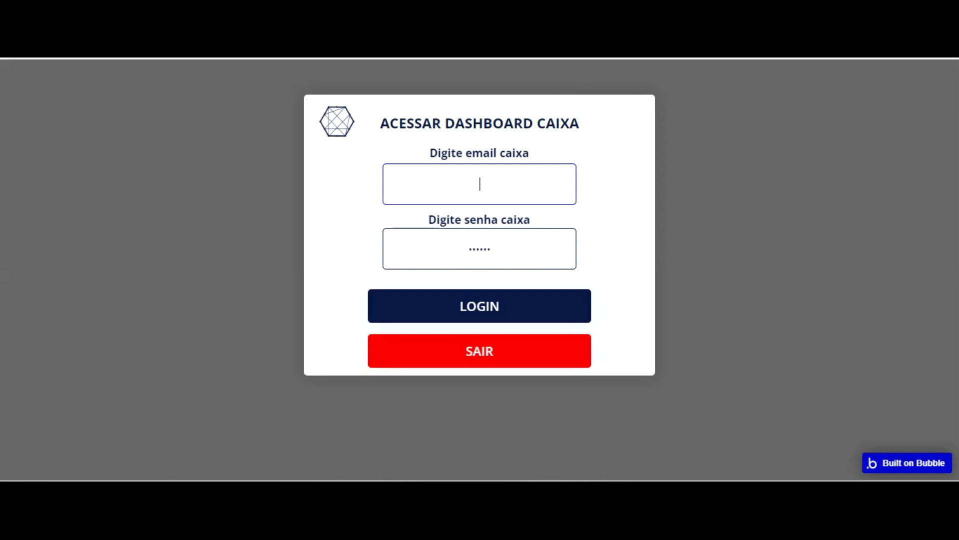
Trim dashboard_funcionario from the version-test URL to load the PDV home page.
{"action": "key", "text": "BackSpace"}
{"action": "key", "text": "BackSpace"}
{"action": "key", "text": "BackSpace"}
{"action": "key", "text": "BackSpace"}
{"action": "key", "text": "BackSpace"}
{"action": "key", "text": "BackSpace"}
{"action": "key", "text": "BackSpace"}
{"action": "key", "text": "BackSpace"}
{"action": "key", "text": "BackSpace"}
{"action": "key", "text": "BackSpace"}
{"action": "key", "text": "BackSpace"}
{"action": "key", "text": "BackSpace"}
{"action": "key", "text": "BackSpace"}
{"action": "key", "text": "BackSpace"}
{"action": "key", "text": "BackSpace"}
{"action": "key", "text": "BackSpace"}
{"action": "key", "text": "BackSpace"}
{"action": "key", "text": "BackSpace"}
{"action": "key", "text": "BackSpace"}
{"action": "key", "text": "BackSpace"}
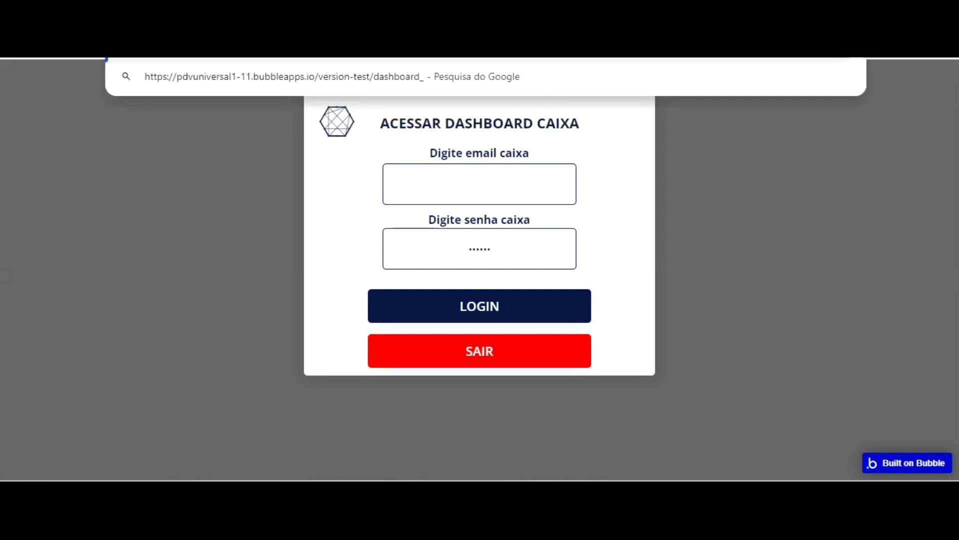
{"action": "key", "text": "Escape"}
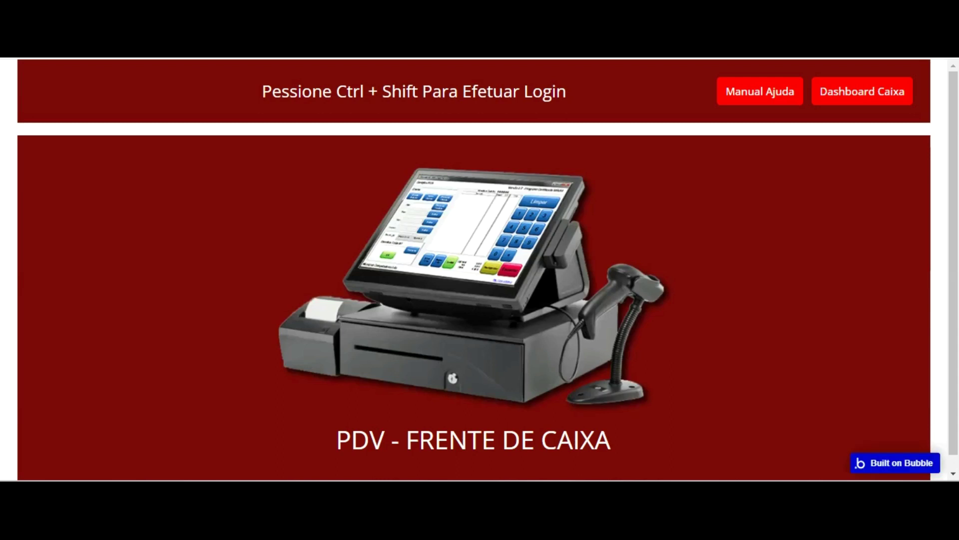
{"action": "key", "text": "ctrl+Tab"}
Delete the cashier's User record in App data, leaving only the admin user.
{"action": "left_click", "coordinate": [11, 134]}
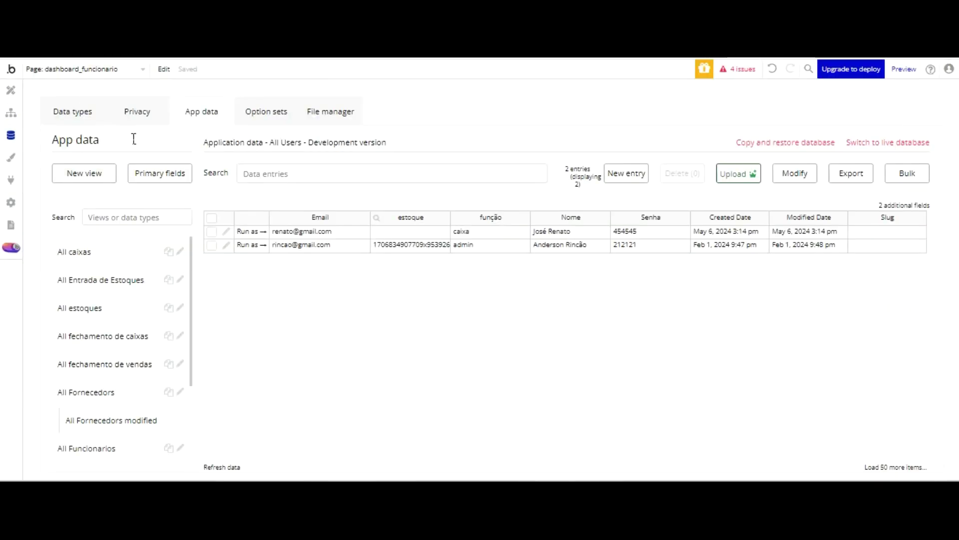
{"action": "left_click", "coordinate": [211, 231]}
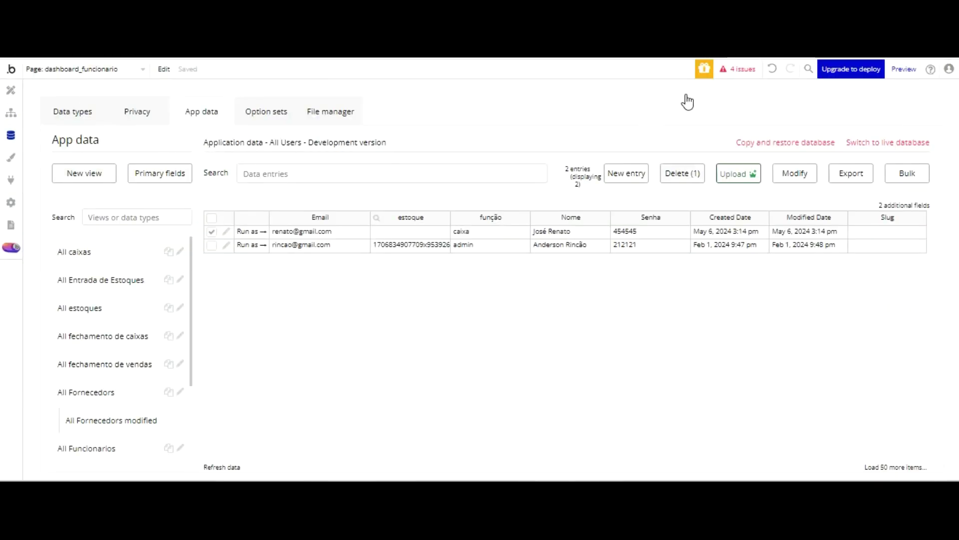
{"action": "left_click", "coordinate": [683, 174]}
{"action": "left_click", "coordinate": [457, 188]}
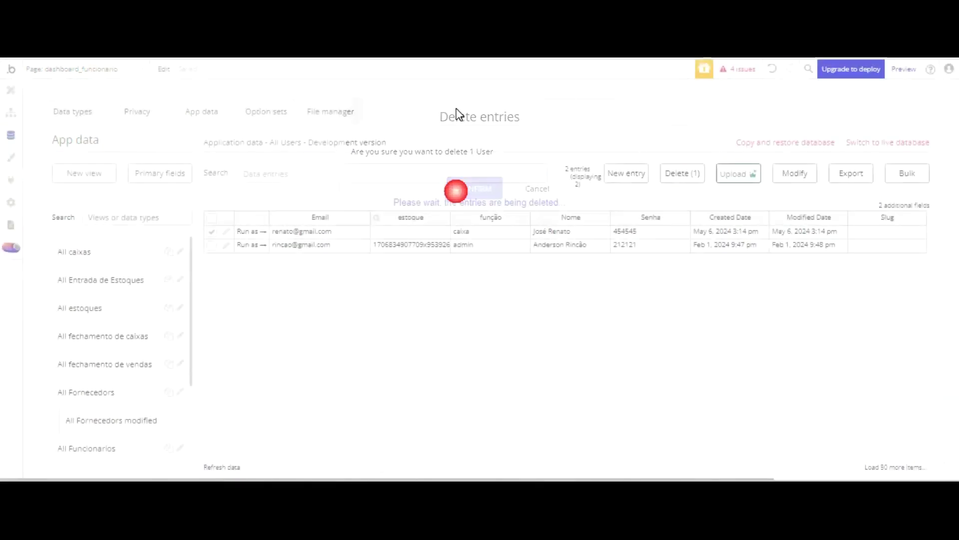
{"action": "left_click", "coordinate": [603, 172]}
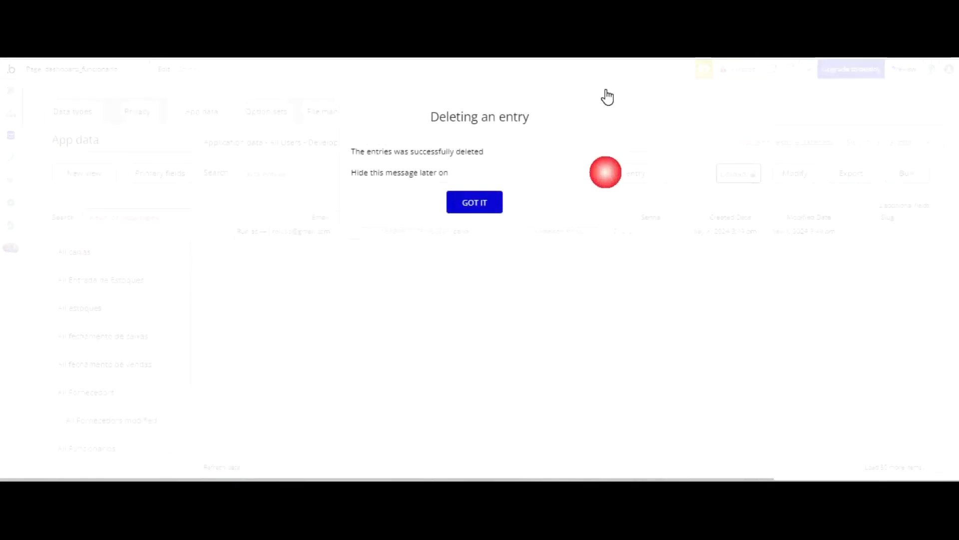
{"action": "left_click", "coordinate": [478, 200]}
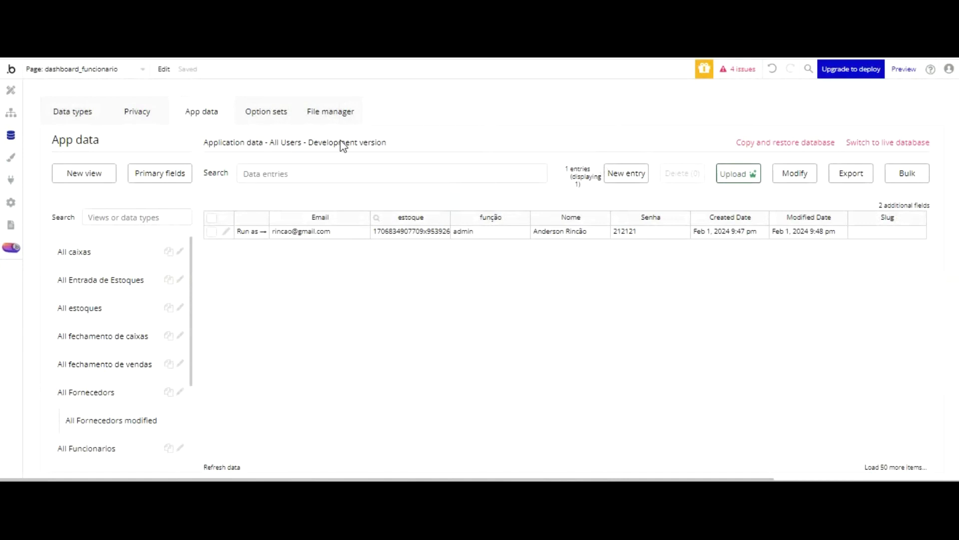
{"action": "left_click", "coordinate": [399, 138]}
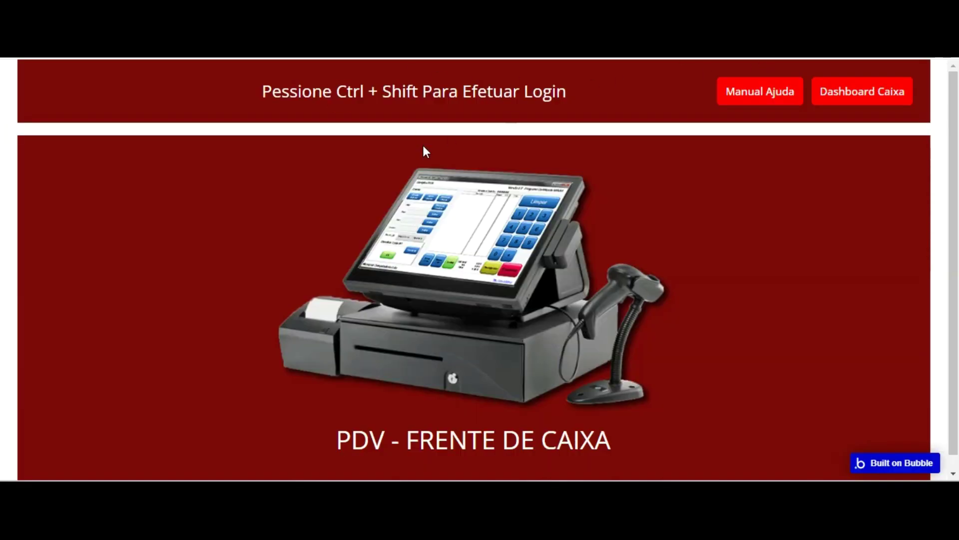
Log in to the preview's admin area with the admin username and password.
{"action": "key", "text": "ctrl+shift"}
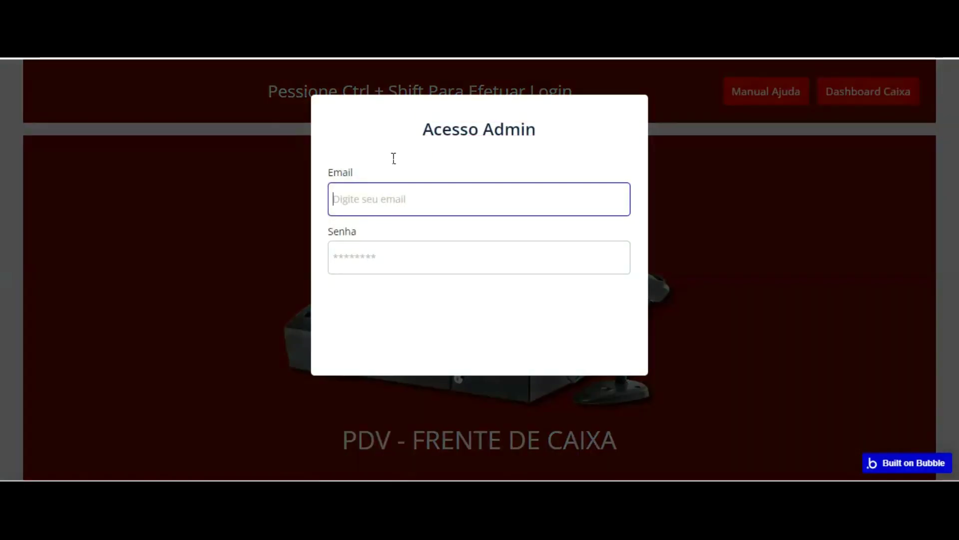
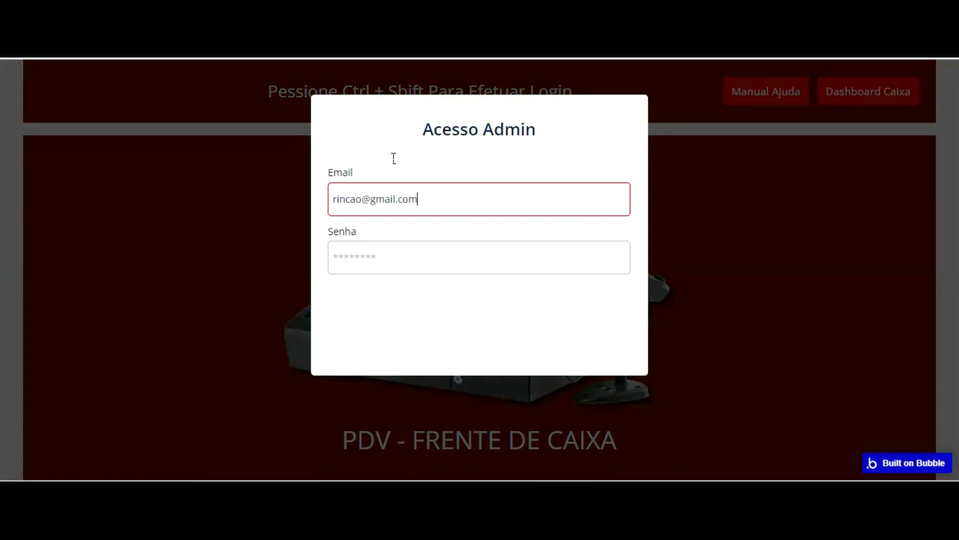
{"action": "key", "text": "Tab"}
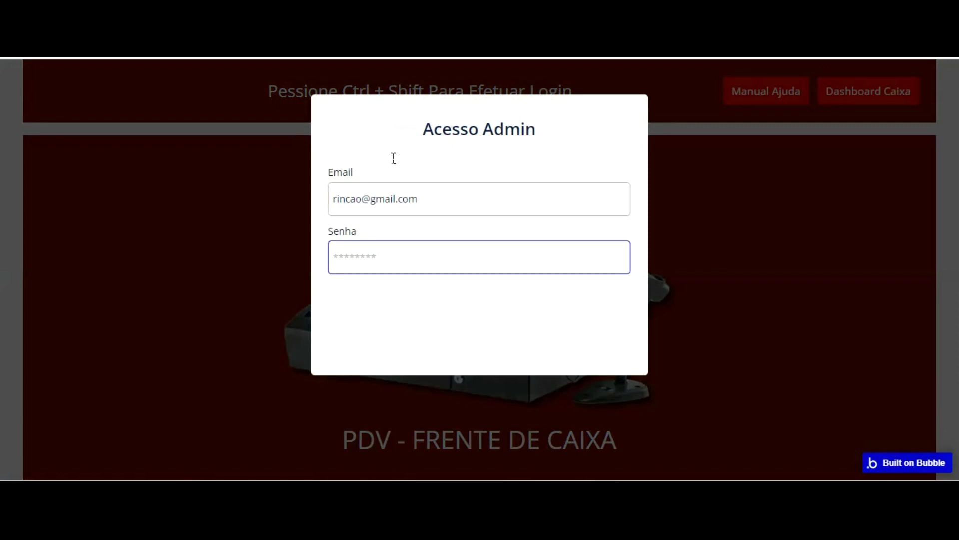
{"action": "type", "text": "••"}
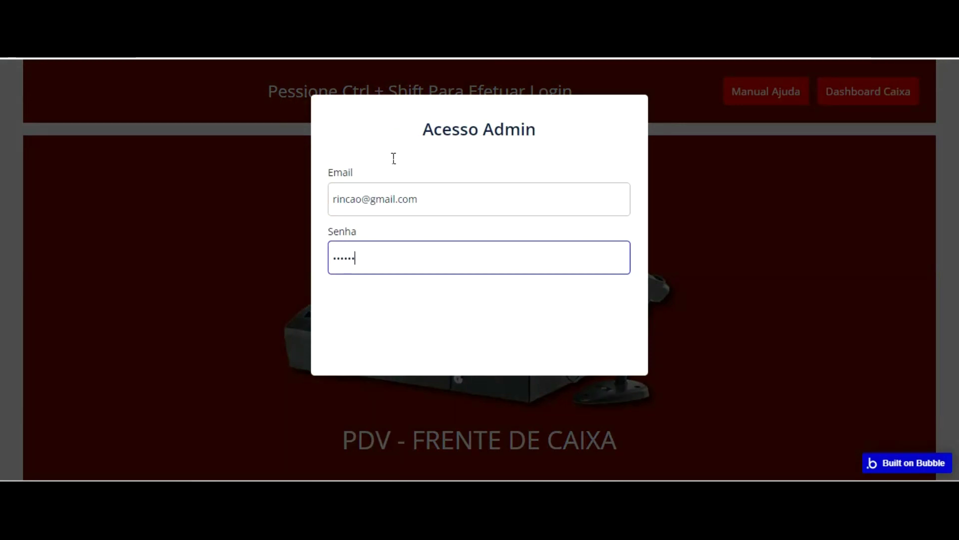
{"action": "type", "text": "••••"}
{"action": "key", "text": "Return"}
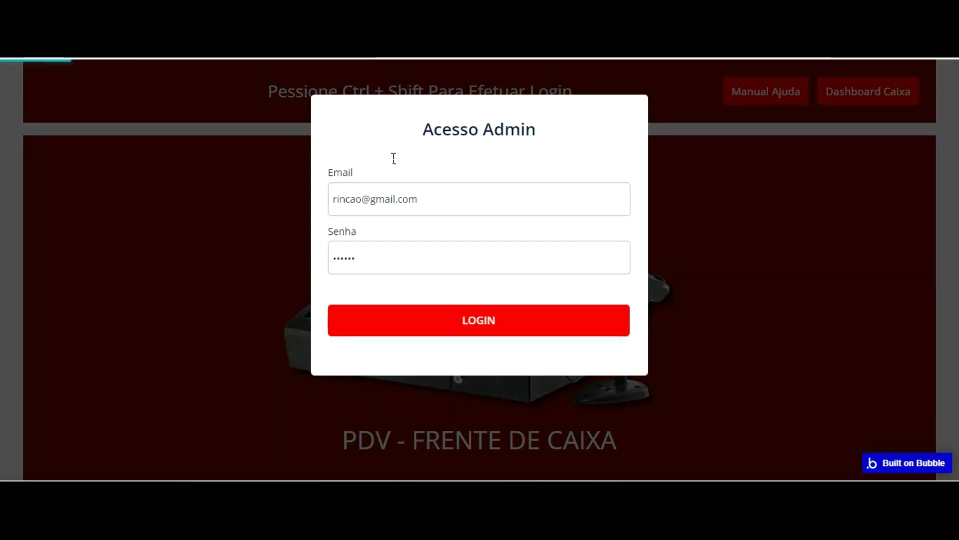
Register a new user with name, email, password and Função caixa via Novo Cadastro de Usuário.
{"action": "left_click", "coordinate": [347, 293]}
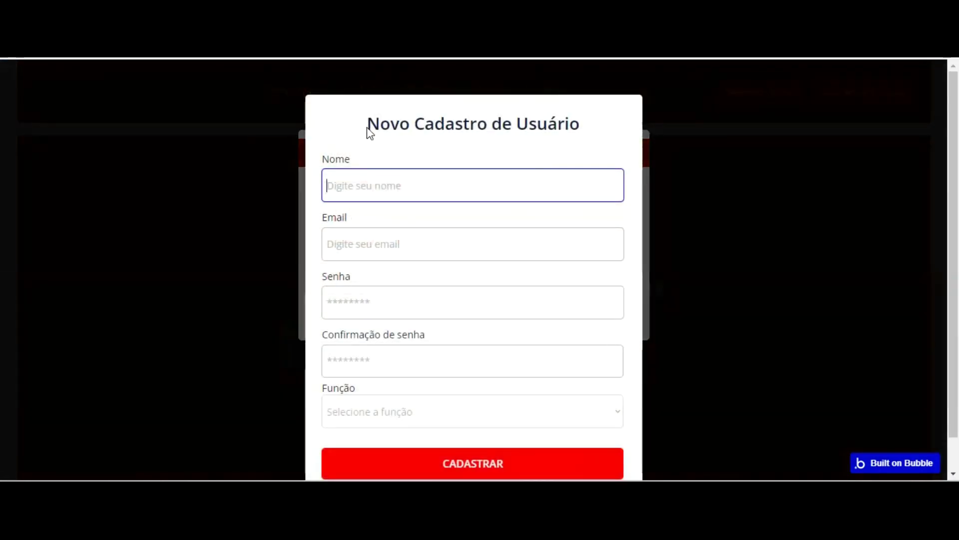
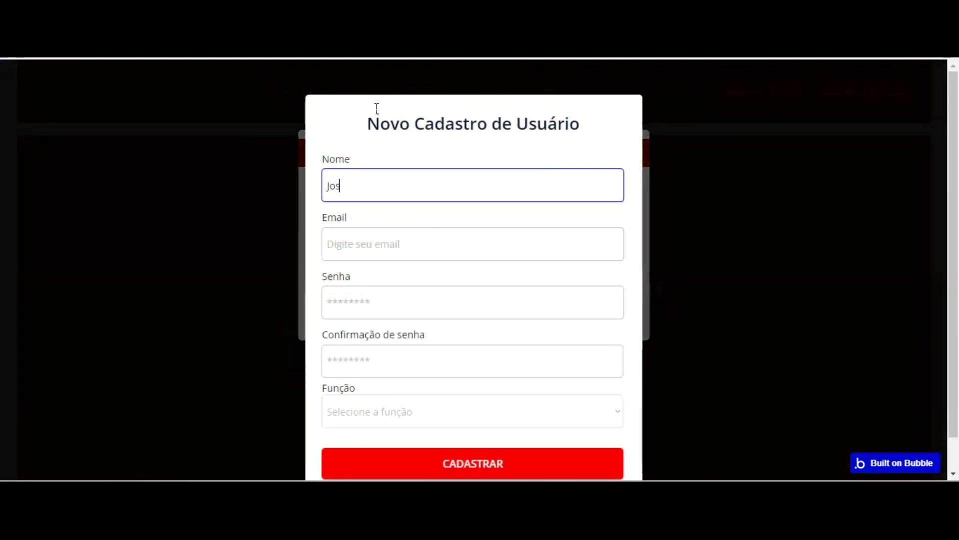
{"action": "key", "text": "Tab"}
{"action": "type", "text": "re"}
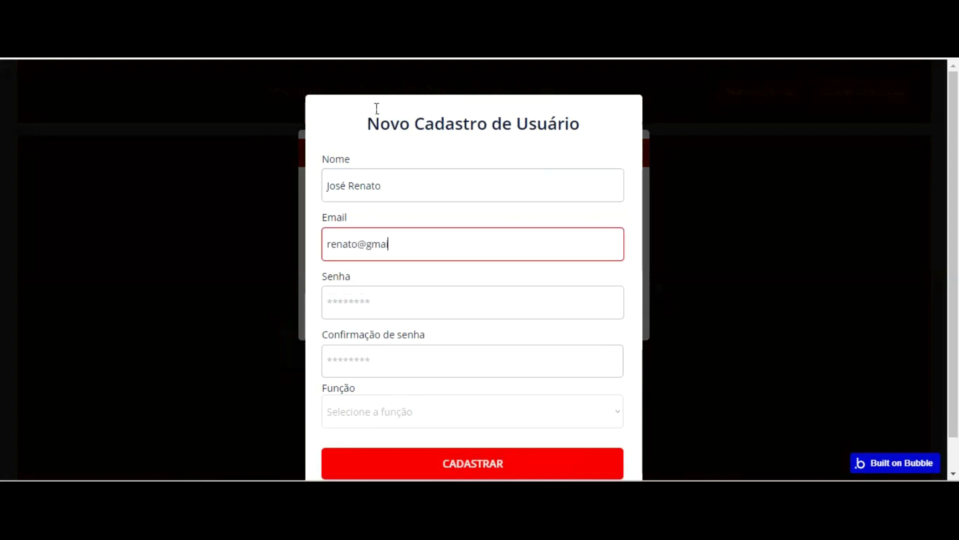
{"action": "key", "text": "Tab"}
{"action": "type", "text": "123"}
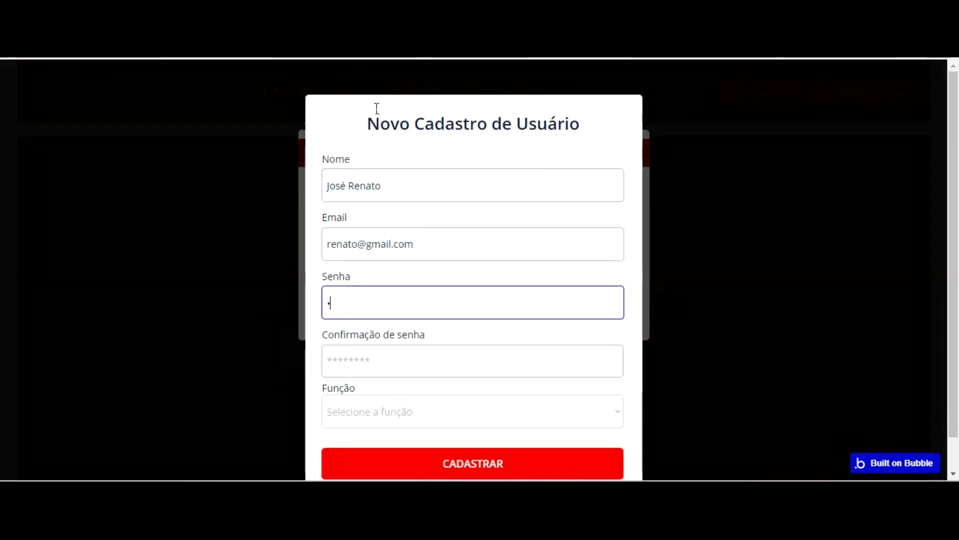
{"action": "type", "text": "456"}
{"action": "key", "text": "Tab"}
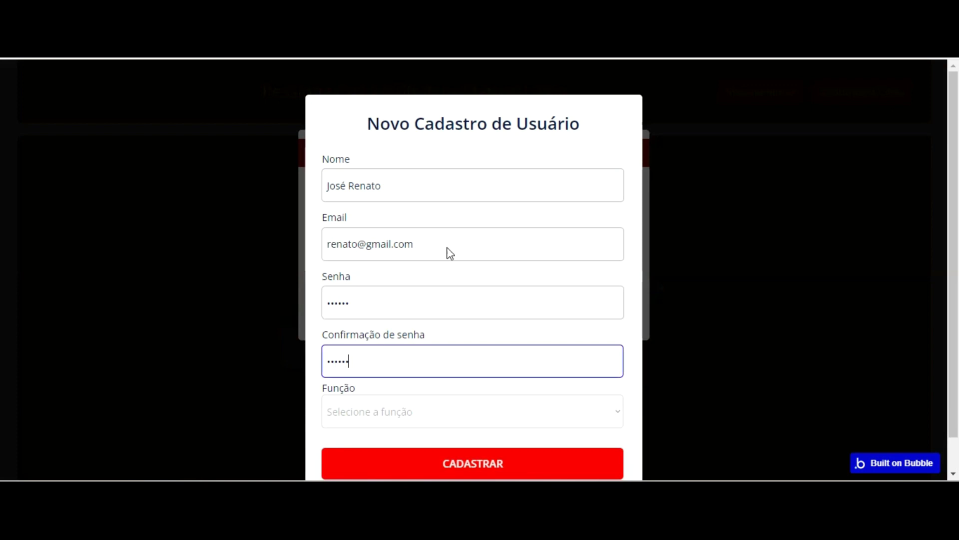
{"action": "left_click", "coordinate": [446, 407]}
{"action": "key", "text": "Down"}
{"action": "left_click", "coordinate": [388, 372]}
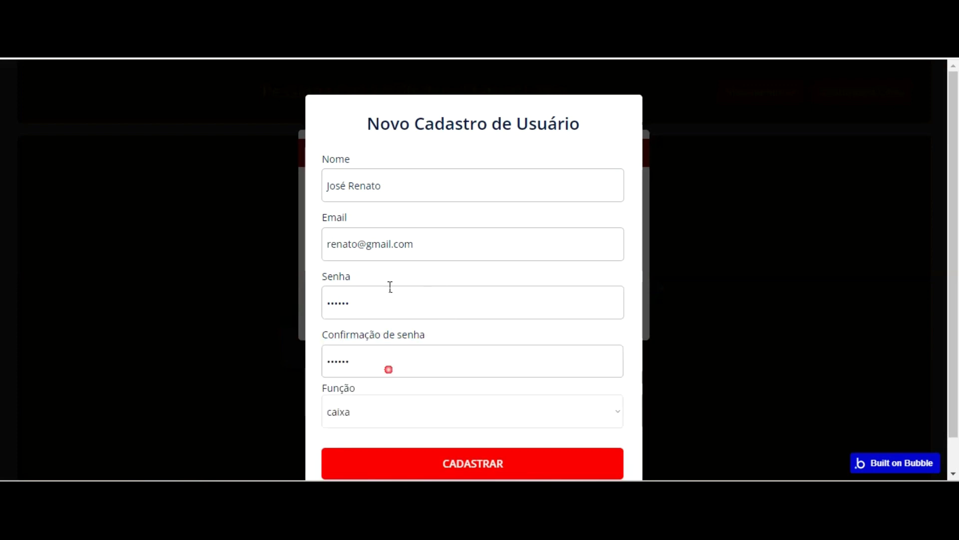
{"action": "left_click", "coordinate": [495, 465]}
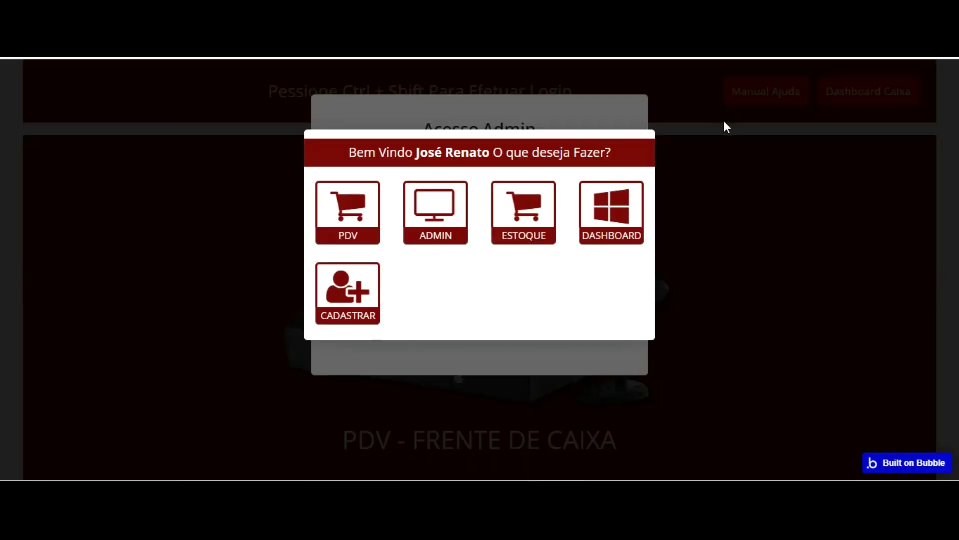
Close the admin dialogs and retry the cashier dashboard login with the new cashier's email.
{"action": "key", "text": "Escape"}
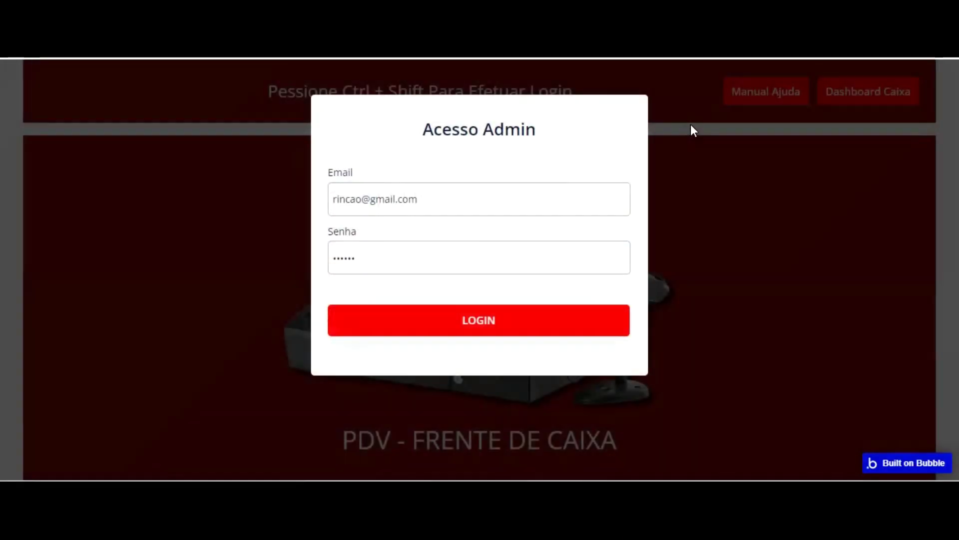
{"action": "key", "text": "Escape"}
{"action": "left_click", "coordinate": [709, 142]}
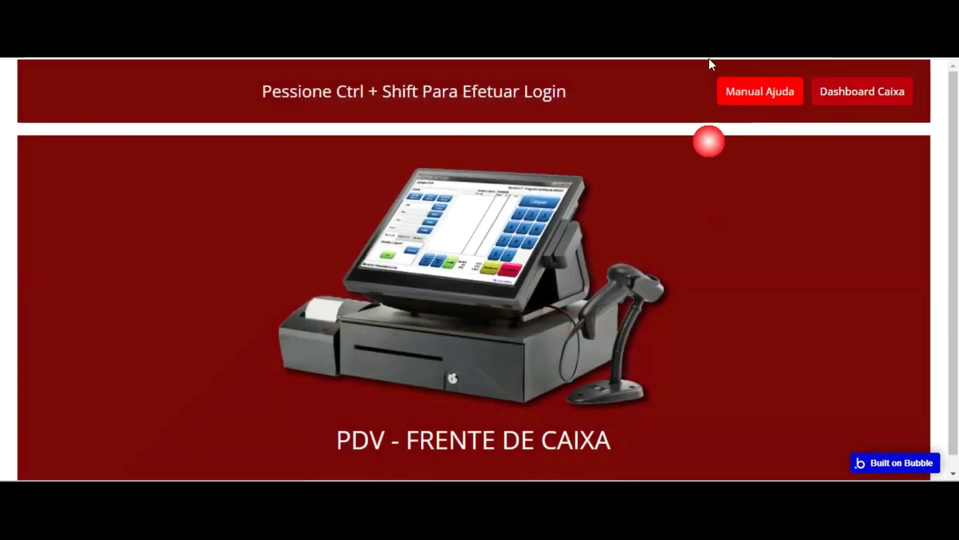
{"action": "key", "text": "ctrl+shift"}
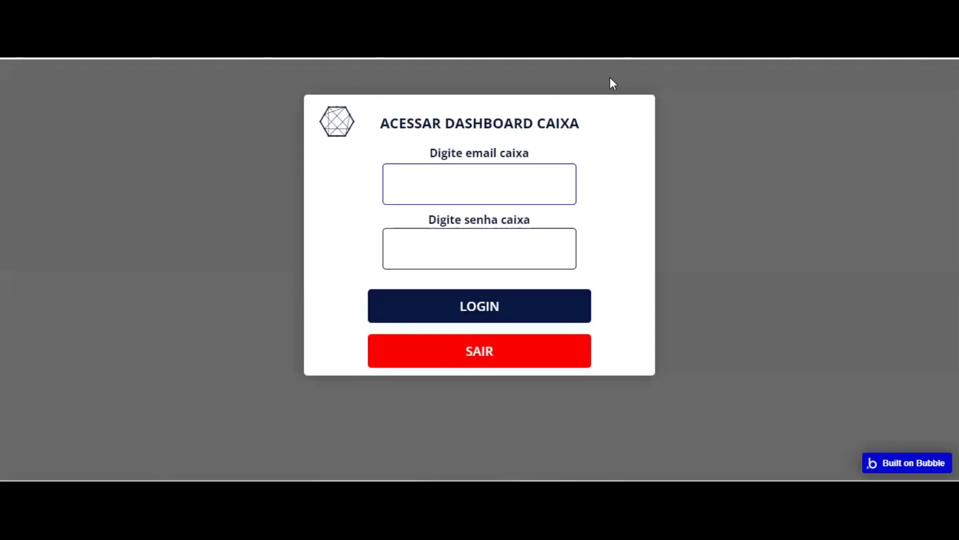
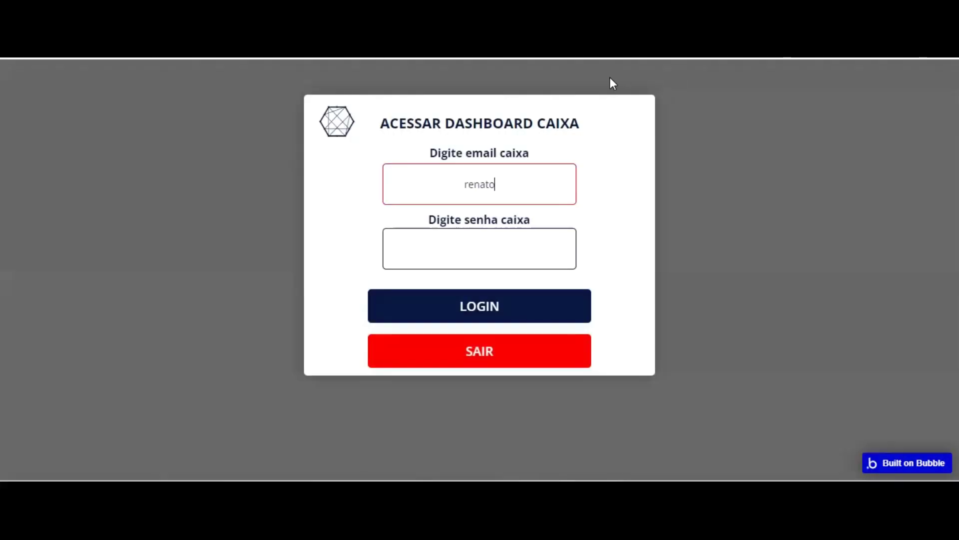
{"action": "key", "text": "Tab"}
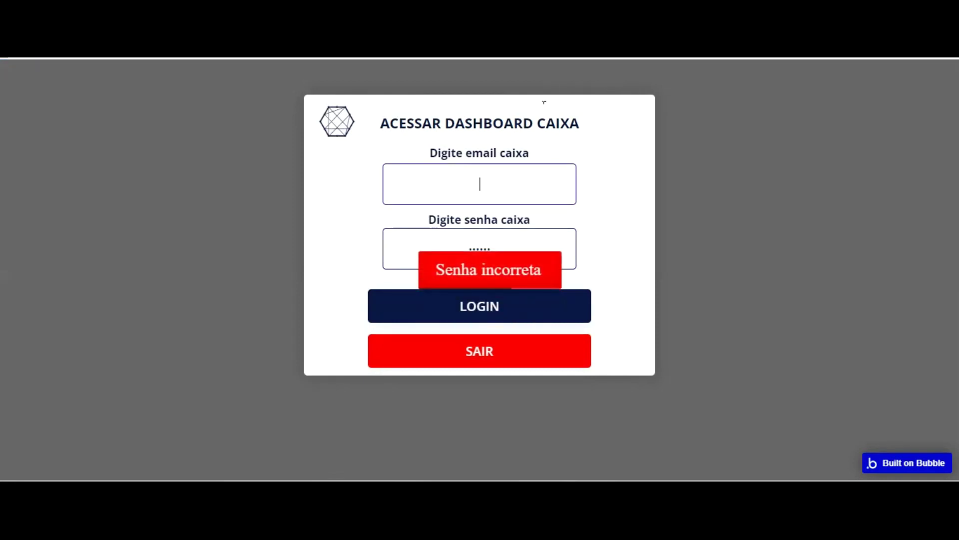
{"action": "left_click", "coordinate": [226, 124]}
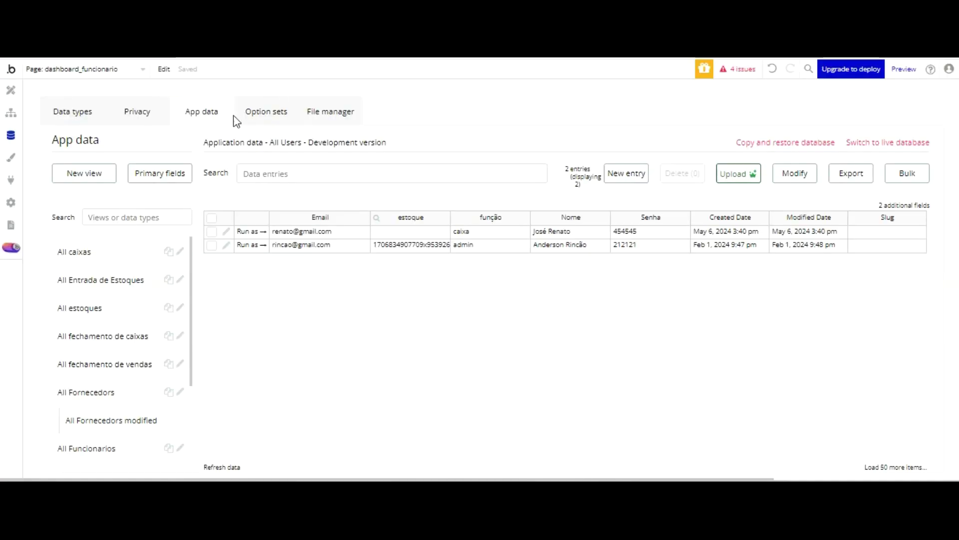
In the wrong-password workflow's Only when, compare Senha with Input senha caixa's value.
{"action": "left_click", "coordinate": [11, 112]}
{"action": "left_click", "coordinate": [384, 153]}
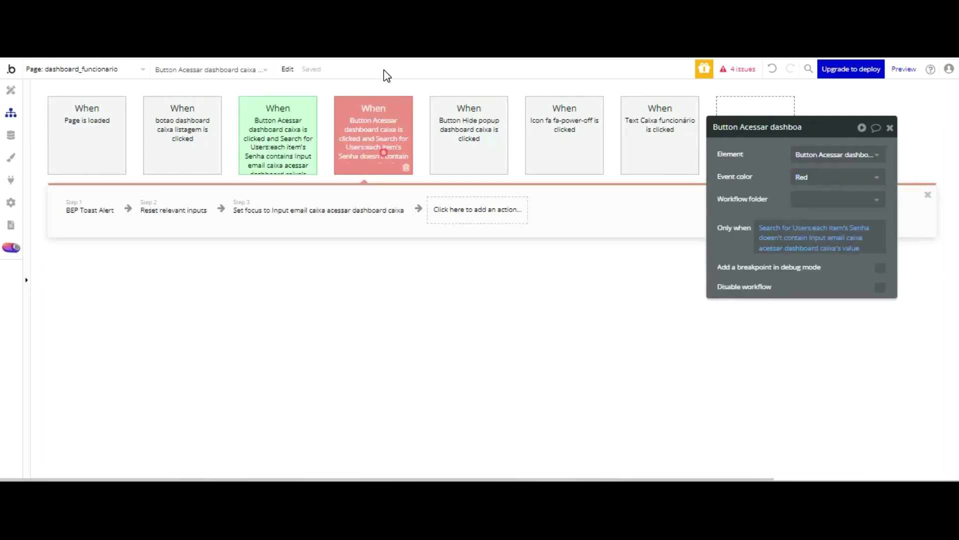
{"action": "left_click", "coordinate": [804, 228]}
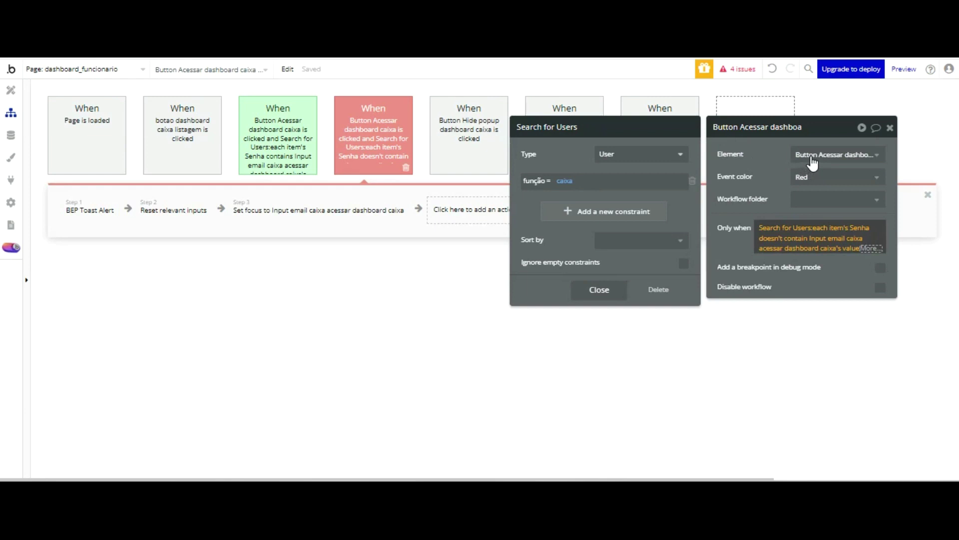
{"action": "left_click", "coordinate": [812, 237]}
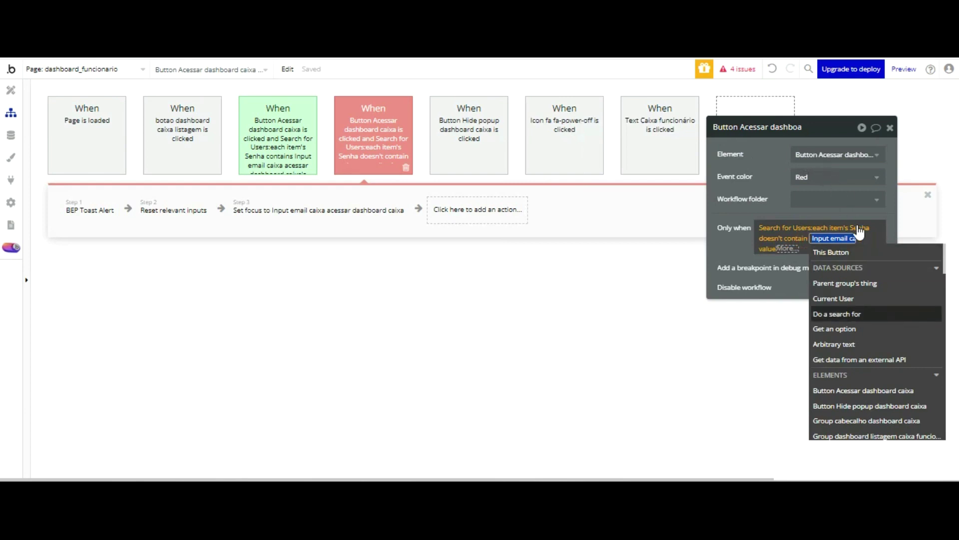
{"action": "scroll", "coordinate": [872, 253], "scroll_direction": "down", "scroll_amount": 2}
{"action": "scroll", "coordinate": [874, 279], "scroll_direction": "down", "scroll_amount": 4}
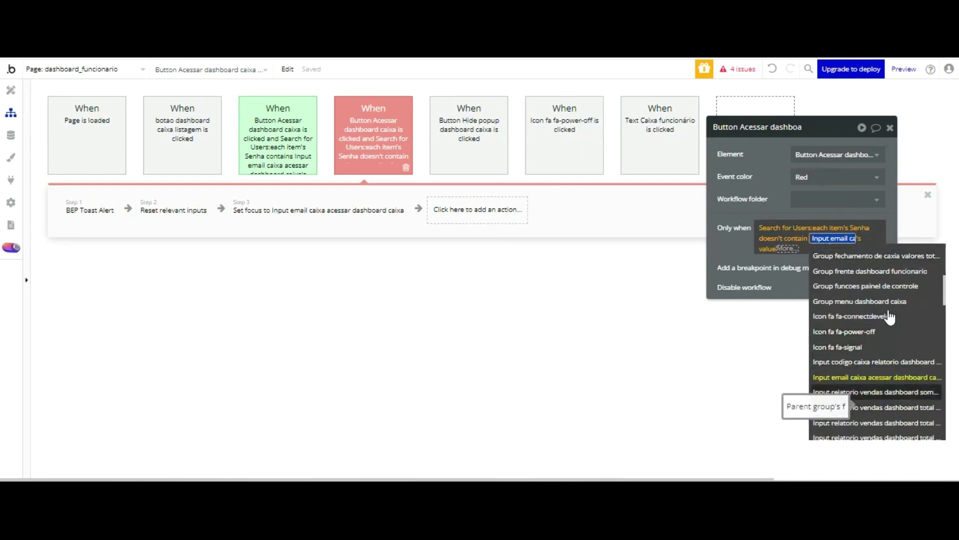
{"action": "scroll", "coordinate": [886, 330], "scroll_direction": "down", "scroll_amount": 2}
{"action": "left_click", "coordinate": [886, 398]}
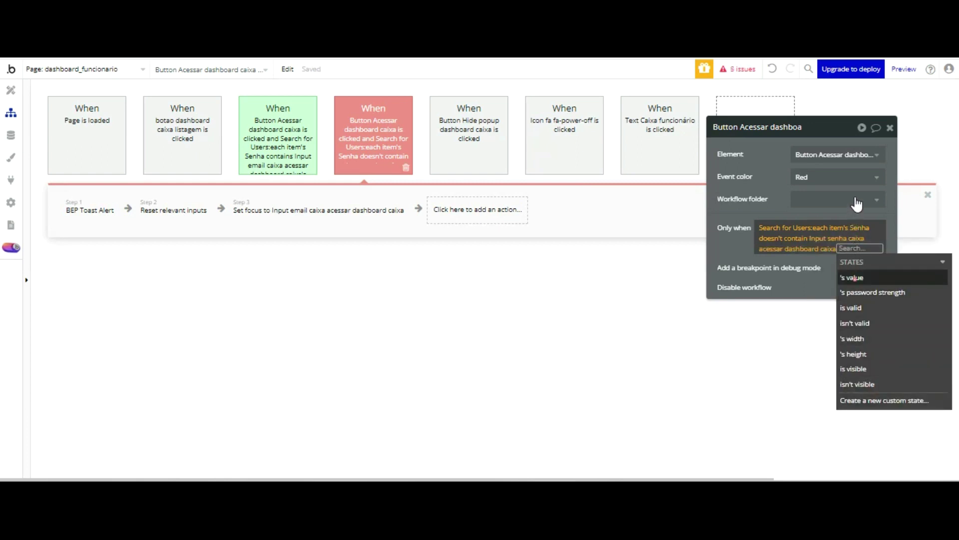
{"action": "left_click", "coordinate": [852, 277]}
{"action": "left_click", "coordinate": [718, 155]}
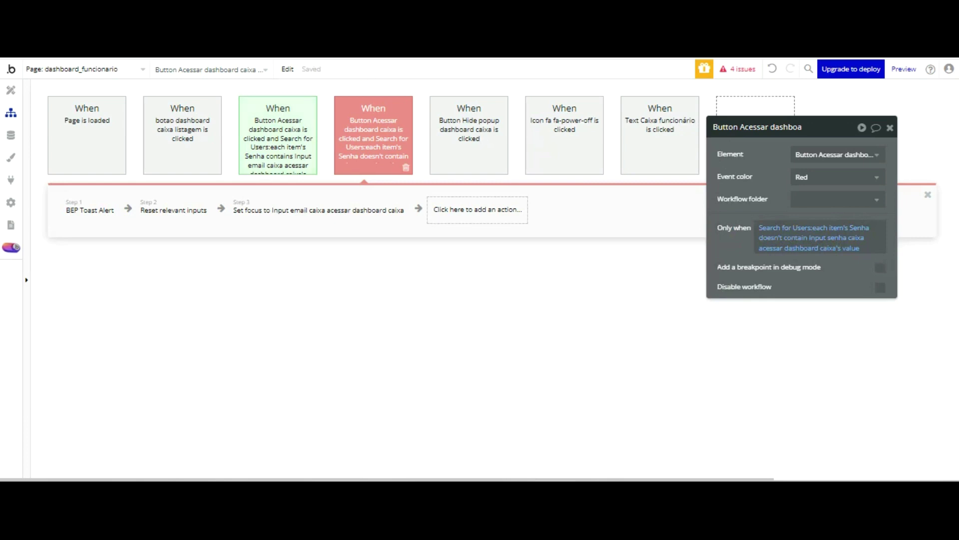
Make the successful-login workflow's condition compare Senha with the password input's value too.
{"action": "left_click", "coordinate": [278, 140]}
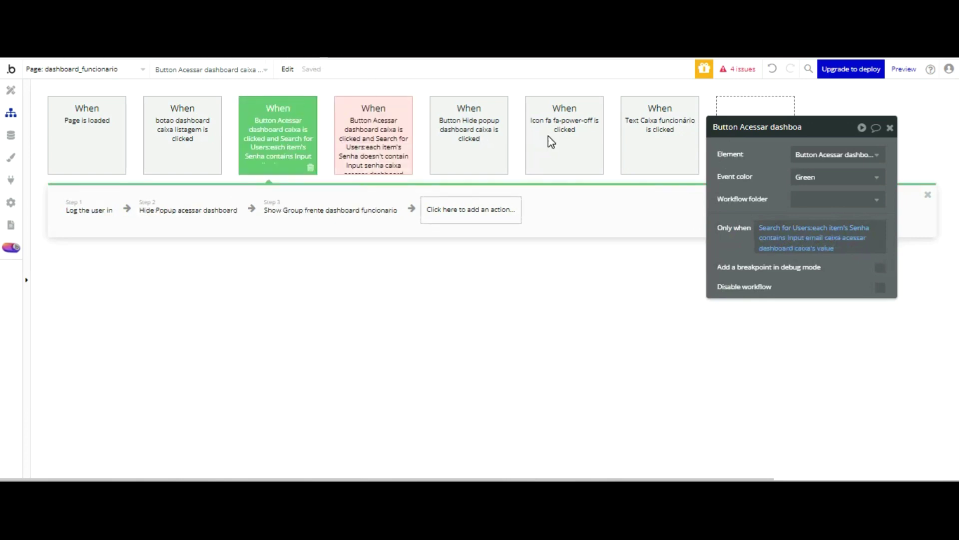
{"action": "left_click", "coordinate": [815, 239]}
{"action": "scroll", "coordinate": [850, 265], "scroll_direction": "down", "scroll_amount": 5}
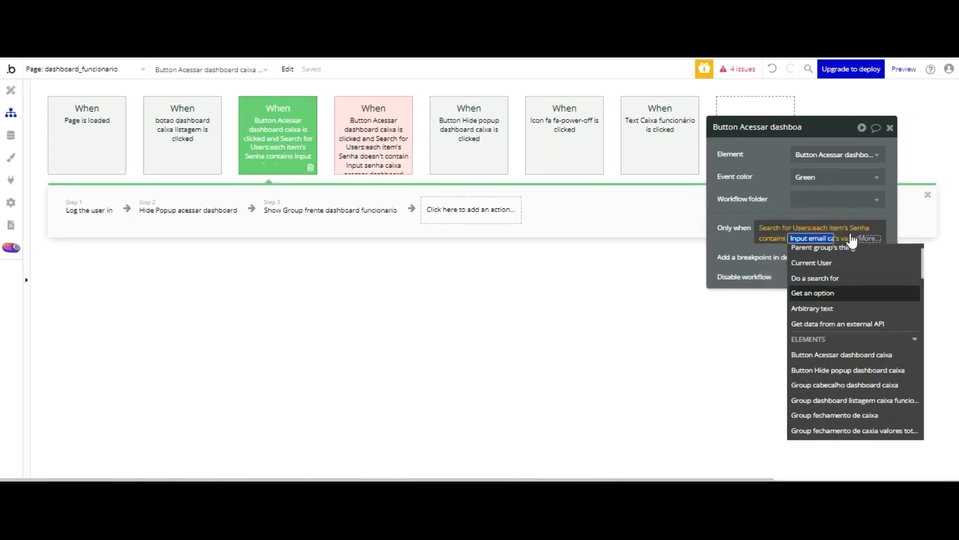
{"action": "scroll", "coordinate": [861, 267], "scroll_direction": "down", "scroll_amount": 3}
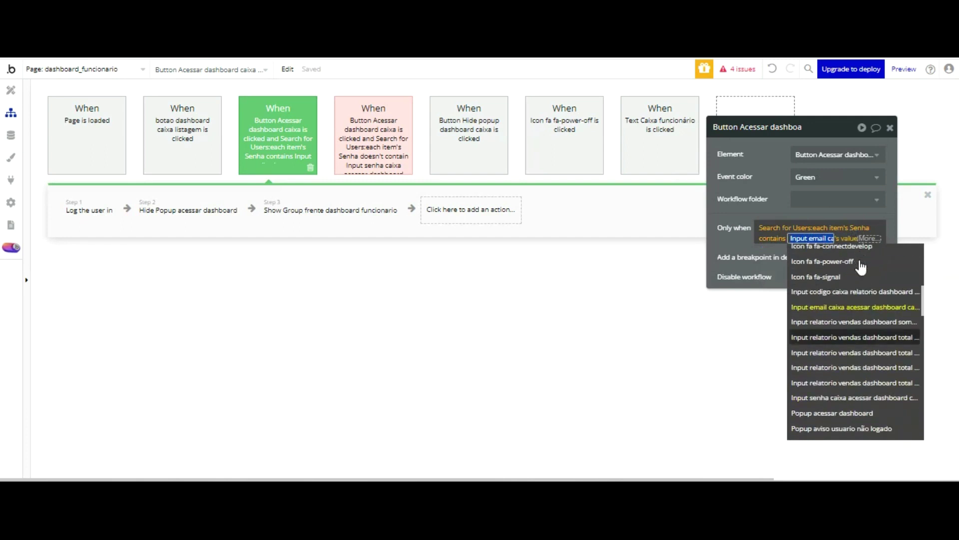
{"action": "left_click", "coordinate": [856, 398]}
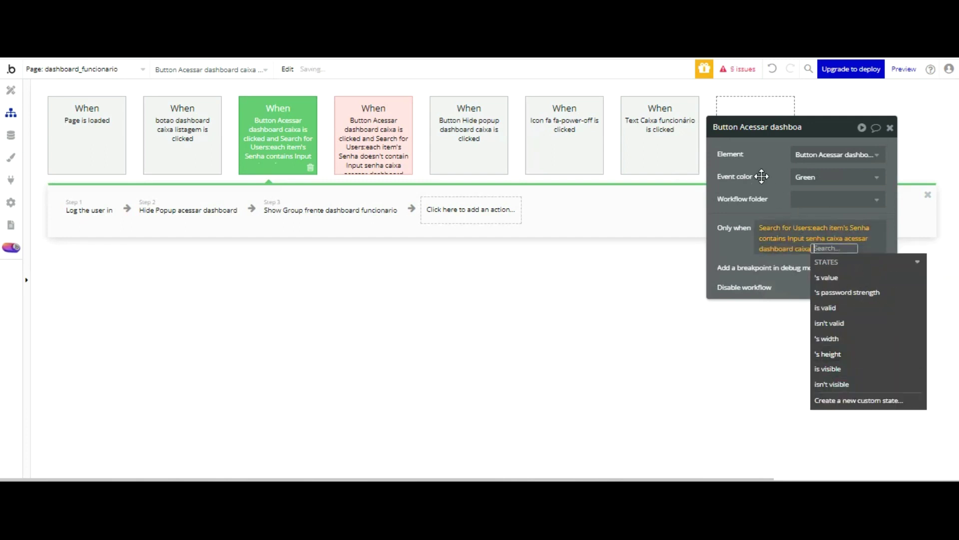
{"action": "left_click", "coordinate": [740, 246]}
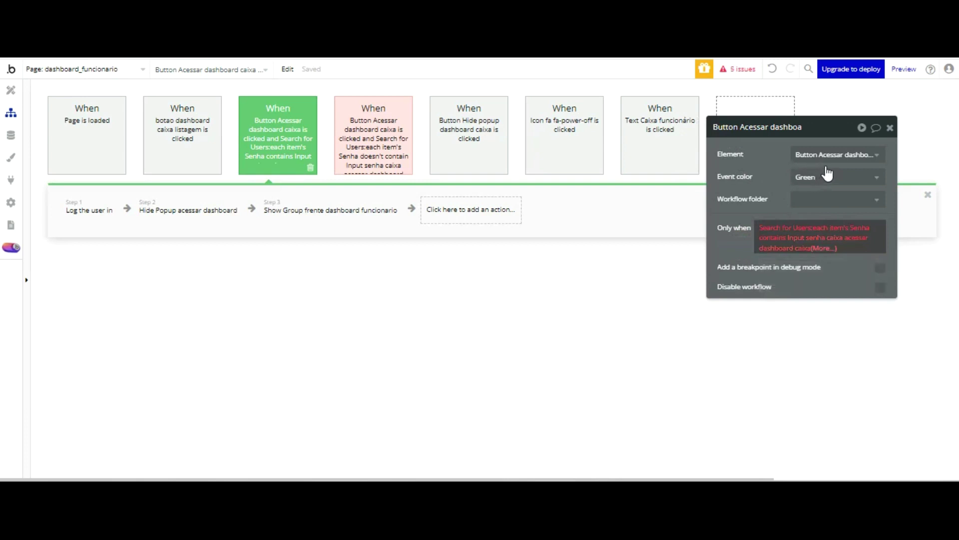
{"action": "left_click", "coordinate": [824, 248]}
{"action": "left_click", "coordinate": [832, 264]}
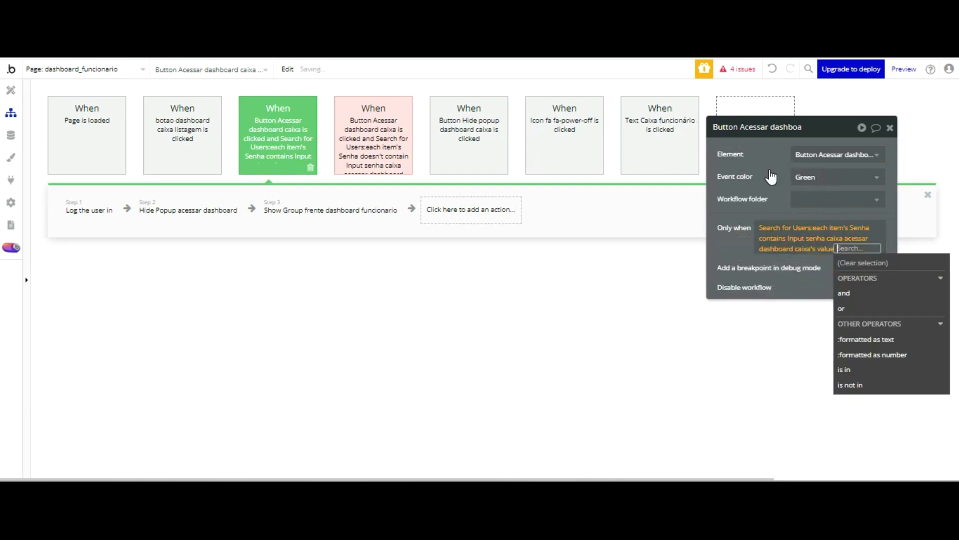
{"action": "left_click", "coordinate": [750, 247]}
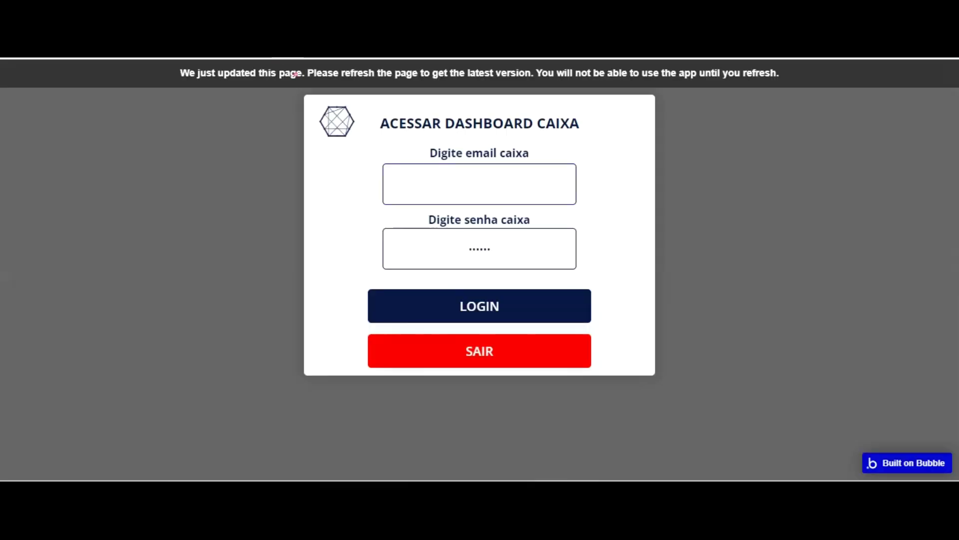
Log in as the cashier in the refreshed preview, reach DASHBOARD CONTROLE CAIXA FUNCIONÁRIO, then log out.
{"action": "key", "text": "F5"}
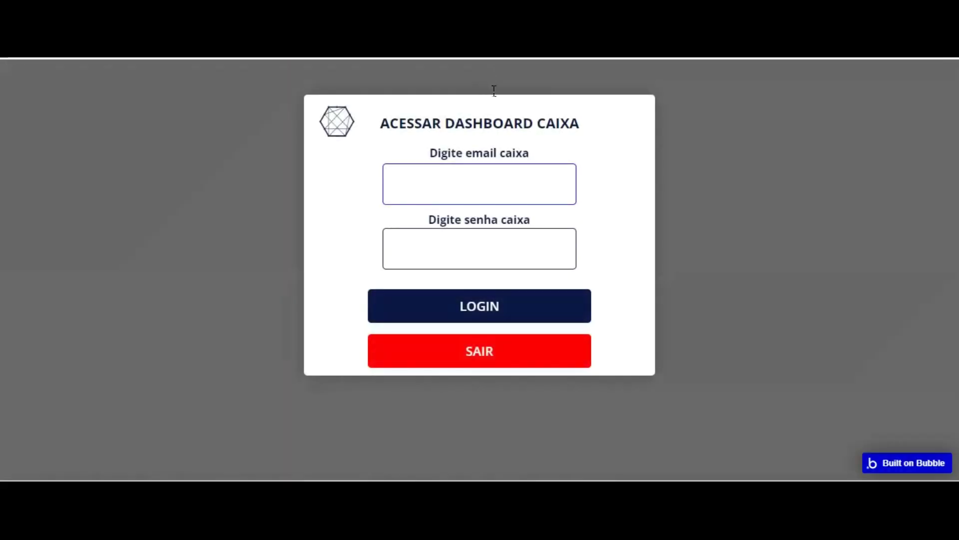
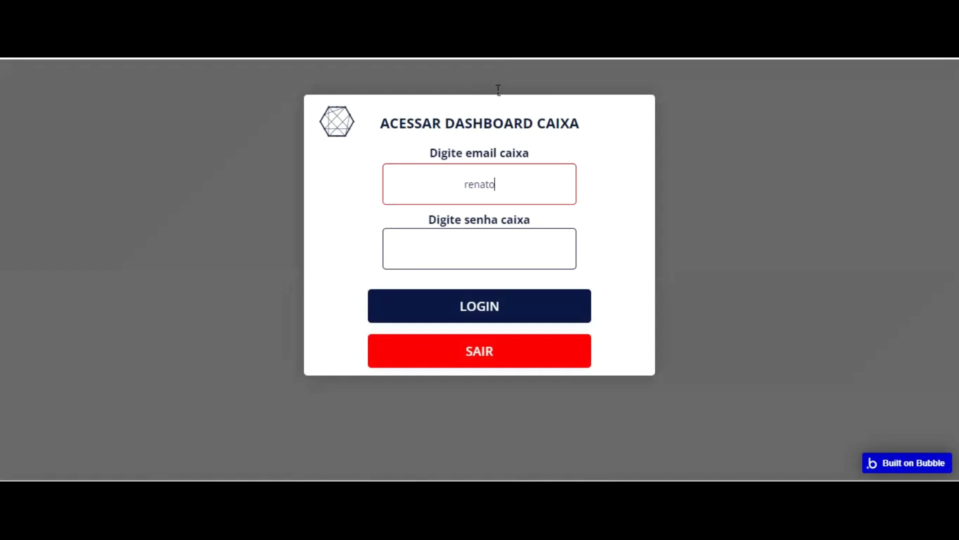
{"action": "key", "text": "Tab"}
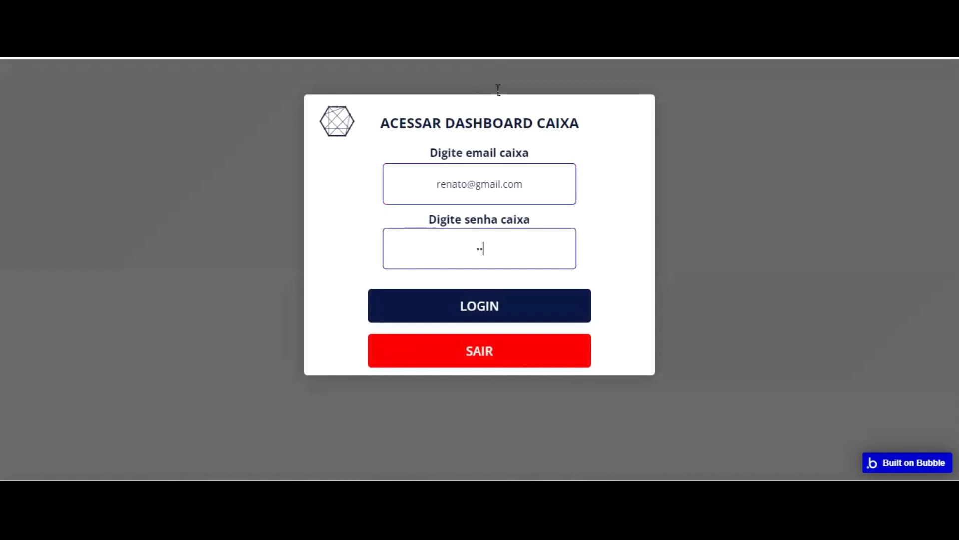
{"action": "key", "text": "Return"}
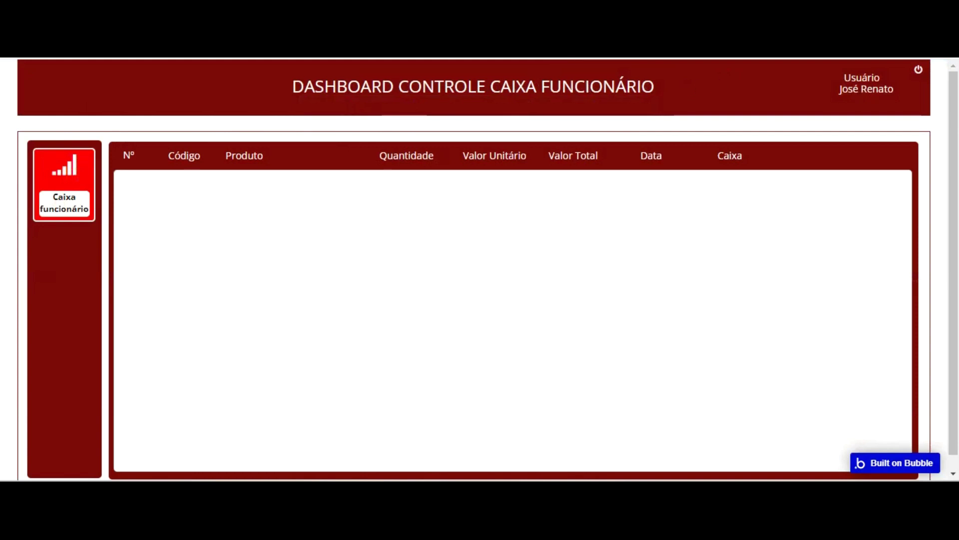
{"action": "left_click", "coordinate": [919, 69]}
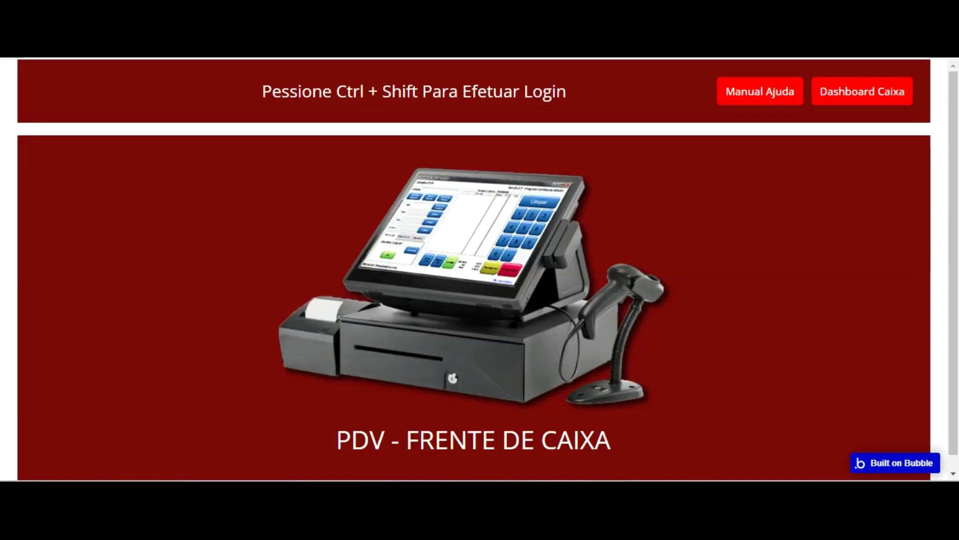
{"action": "key", "text": "ctrl+Tab"}
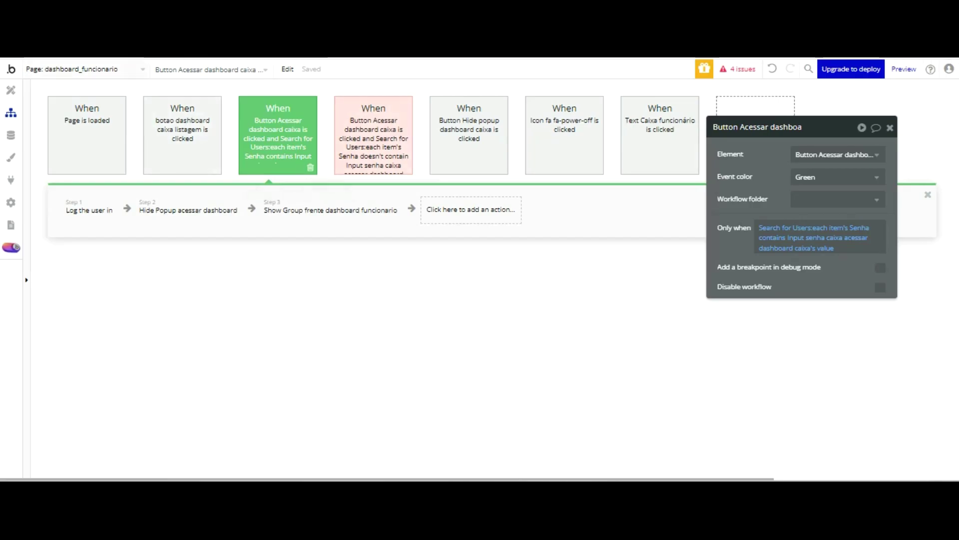
Switch to the frente_de_caixa page and bring up the Data types list.
{"action": "left_click", "coordinate": [75, 69]}
{"action": "left_click", "coordinate": [214, 121]}
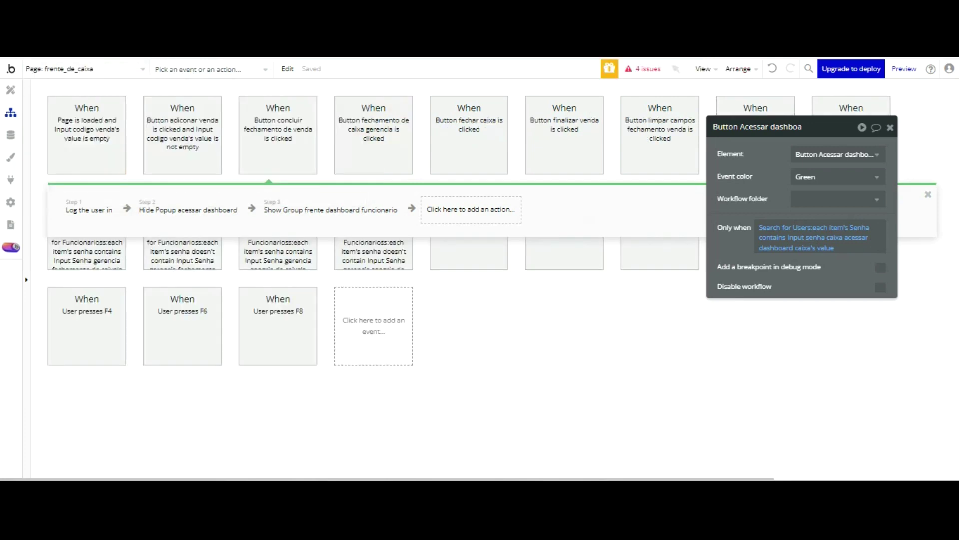
{"action": "left_click", "coordinate": [10, 135]}
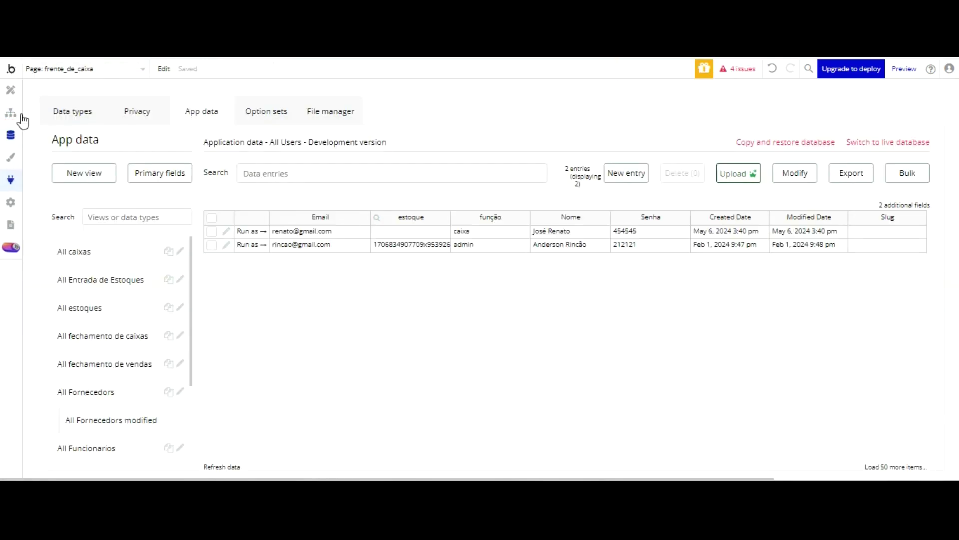
{"action": "left_click", "coordinate": [83, 111]}
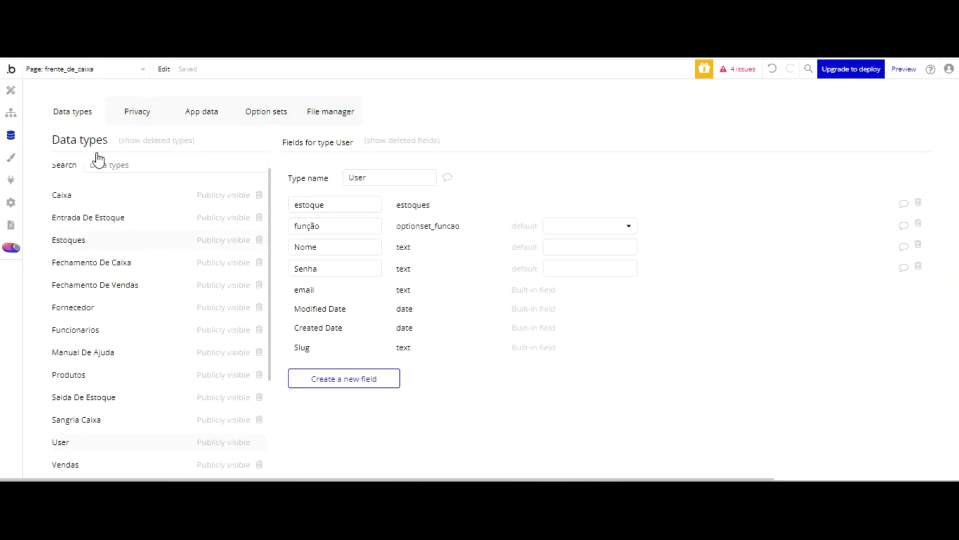
Copy the Fechamento De Caixa data type and name the copy 'fechamento de caixa 01'.
{"action": "left_click", "coordinate": [124, 262]}
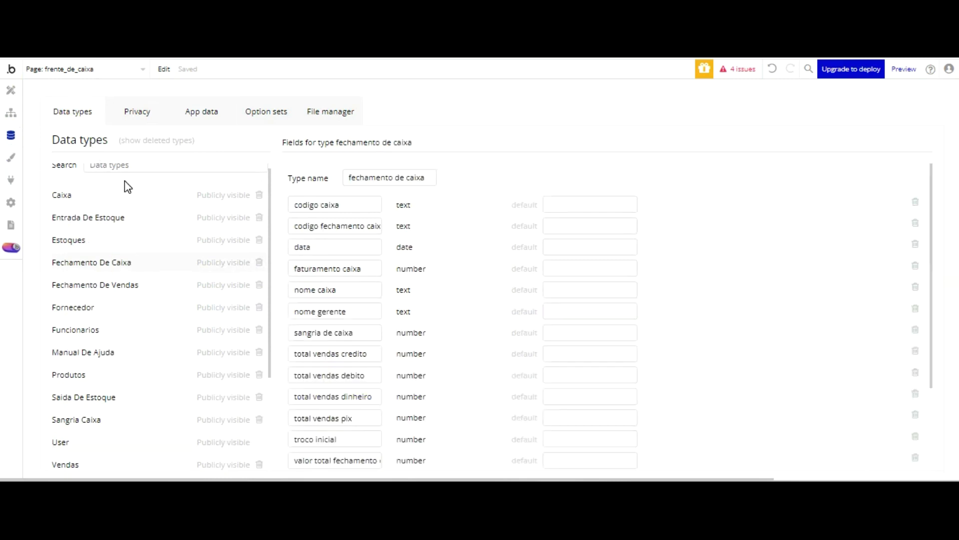
{"action": "scroll", "coordinate": [372, 202], "scroll_direction": "down", "scroll_amount": 3}
{"action": "scroll", "coordinate": [372, 202], "scroll_direction": "up", "scroll_amount": 3}
{"action": "right_click", "coordinate": [106, 261]}
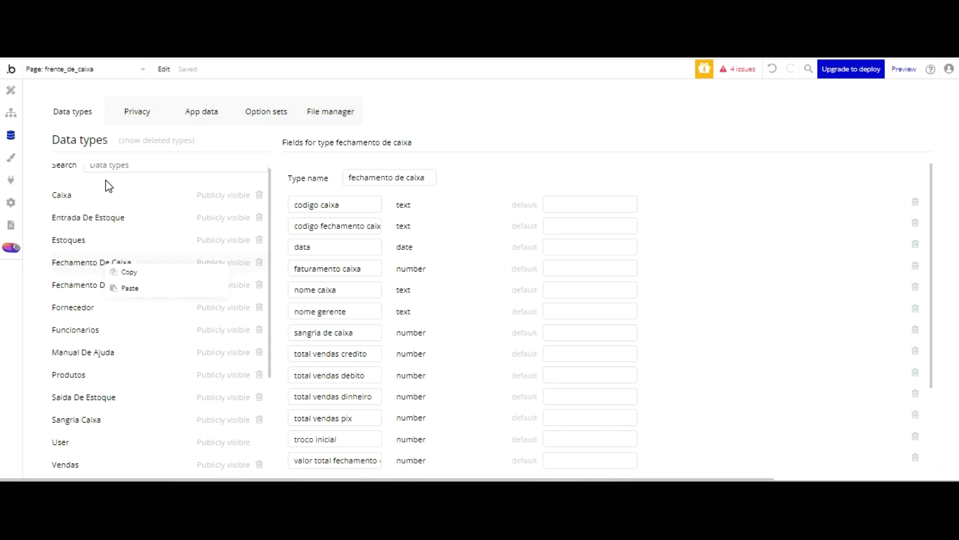
{"action": "left_click", "coordinate": [137, 195]}
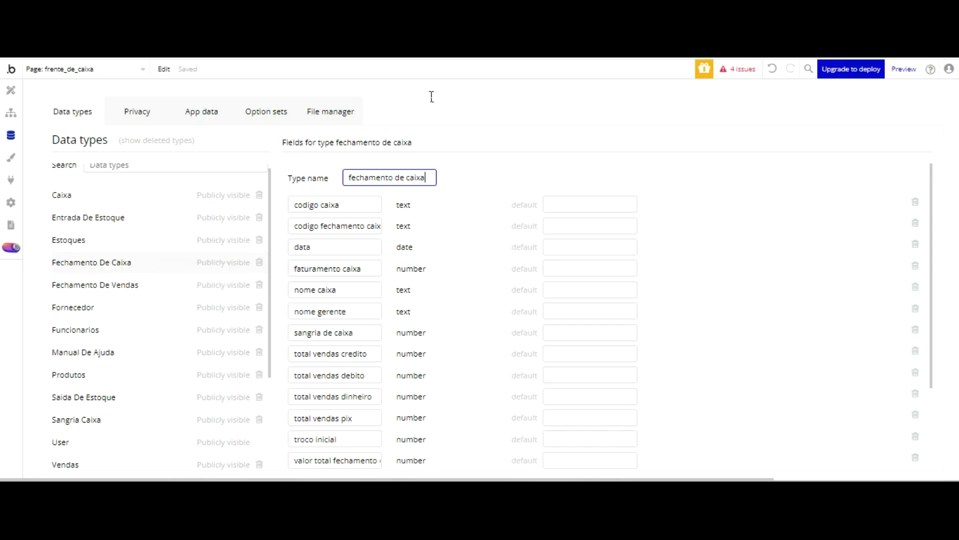
{"action": "type", "text": "1"}
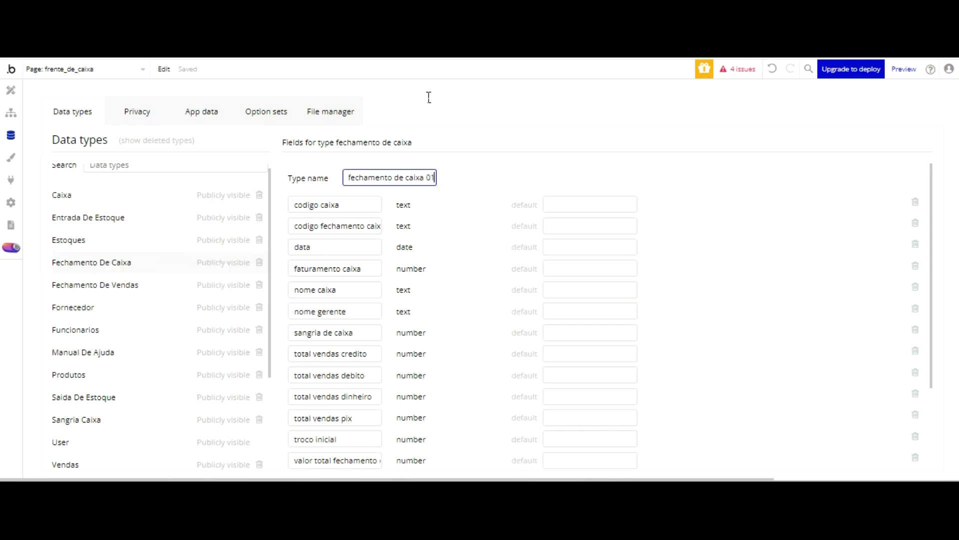
{"action": "key", "text": "BackSpace"}
{"action": "key", "text": "BackSpace"}
{"action": "key", "text": "BackSpace"}
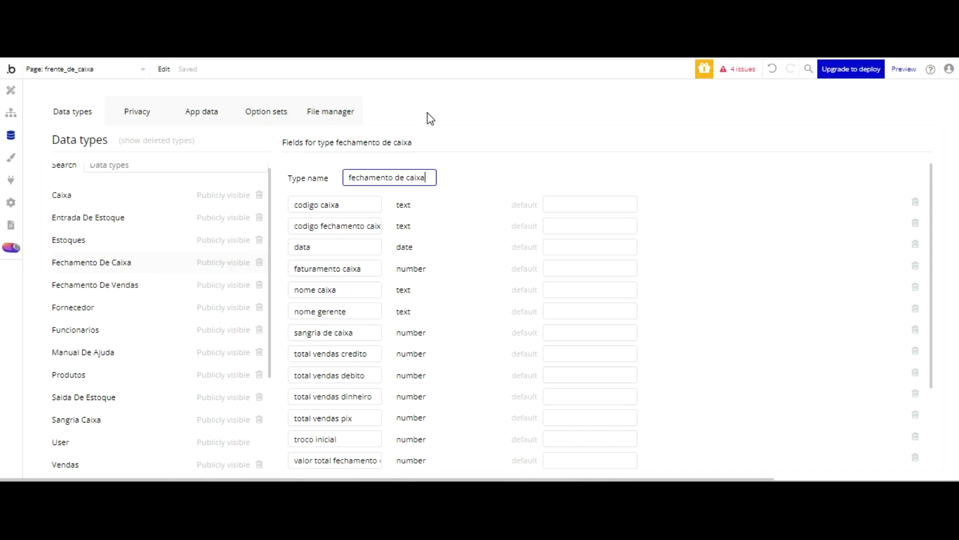
{"action": "type", "text": "01"}
{"action": "left_click", "coordinate": [125, 261]}
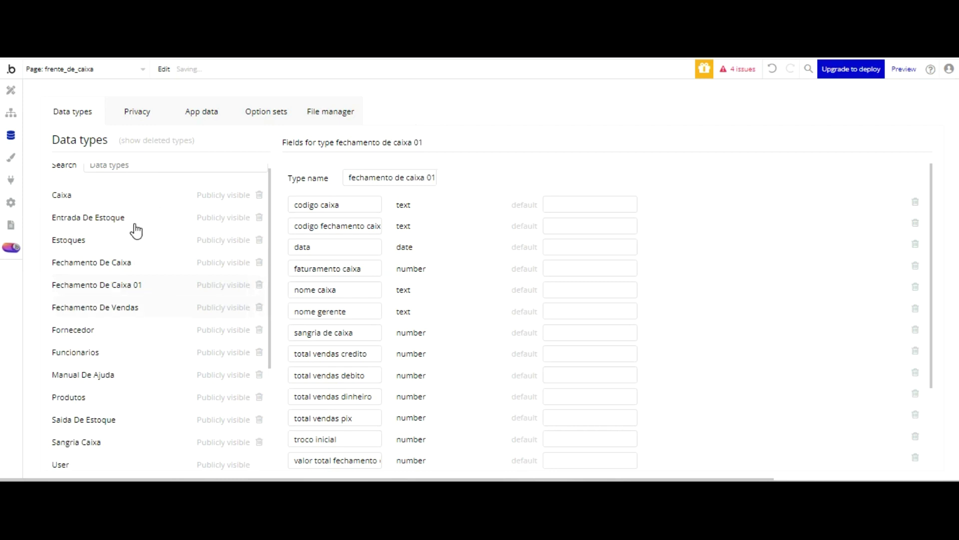
{"action": "left_click", "coordinate": [131, 306]}
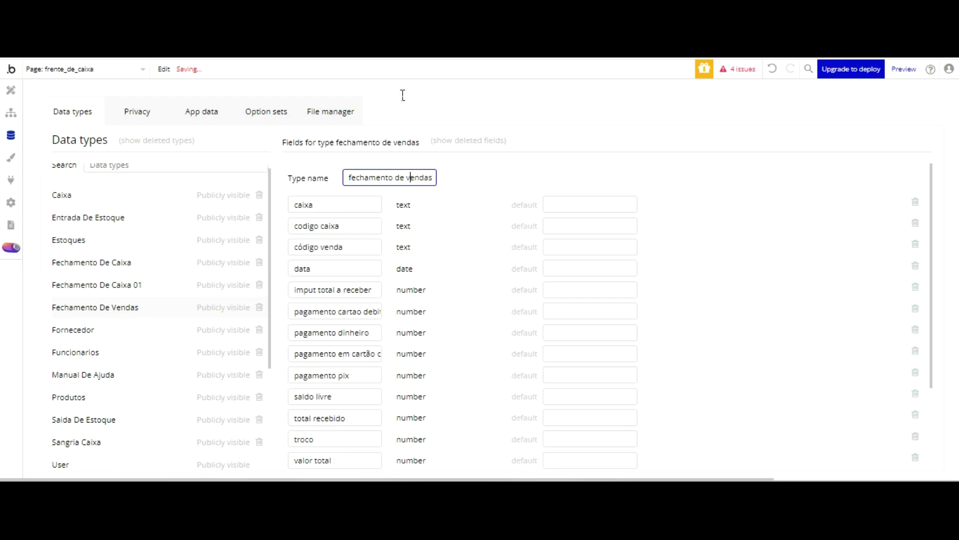
{"action": "left_click", "coordinate": [126, 264]}
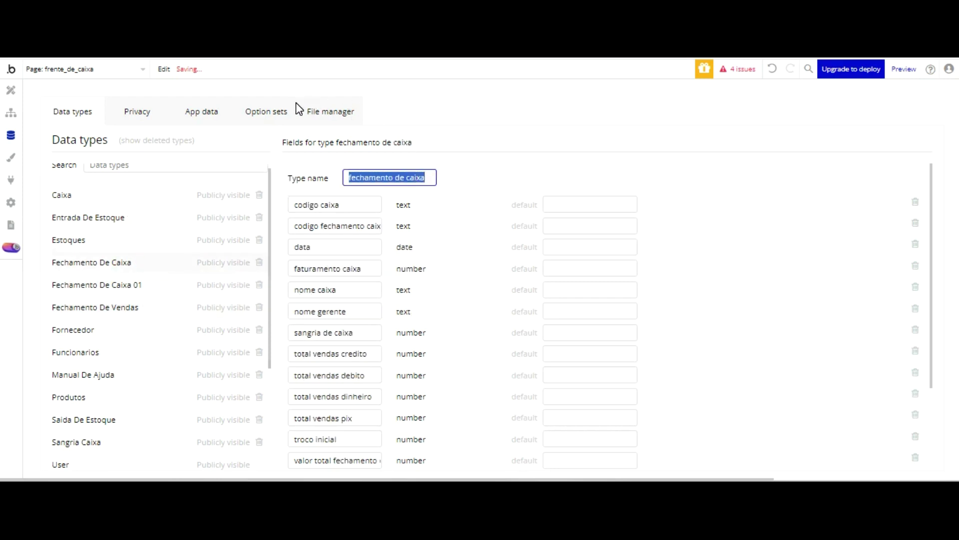
Rename the type 'Controle de caixa funcionários', then show the FECHAMENTO DE CAIXA popup in Design.
{"action": "type", "text": "Cont"}
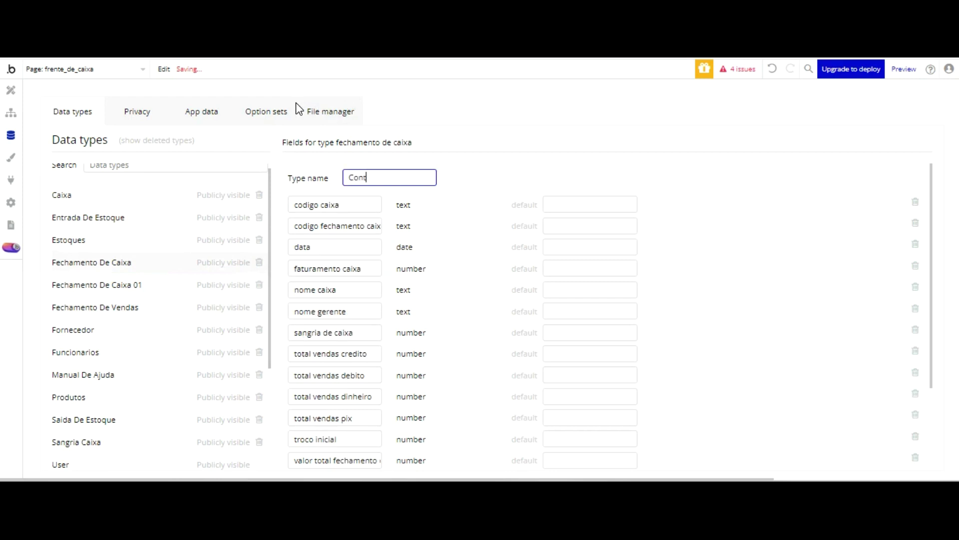
{"action": "type", "text": "role de caxi"}
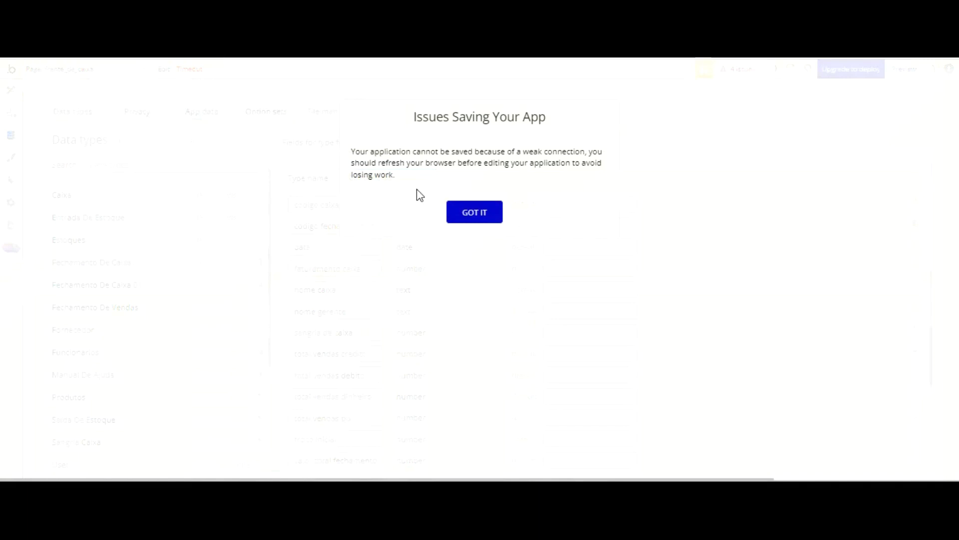
{"action": "left_click", "coordinate": [407, 200]}
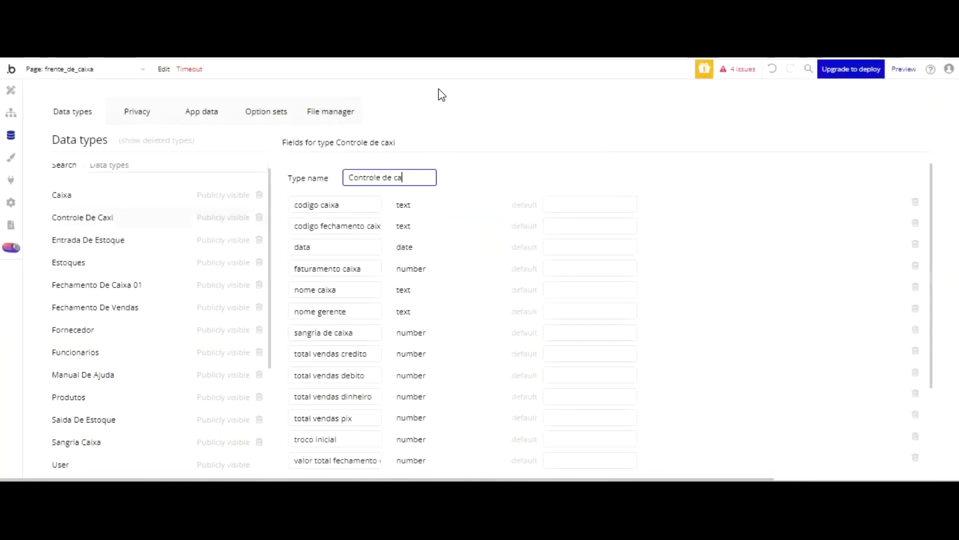
{"action": "type", "text": "i"}
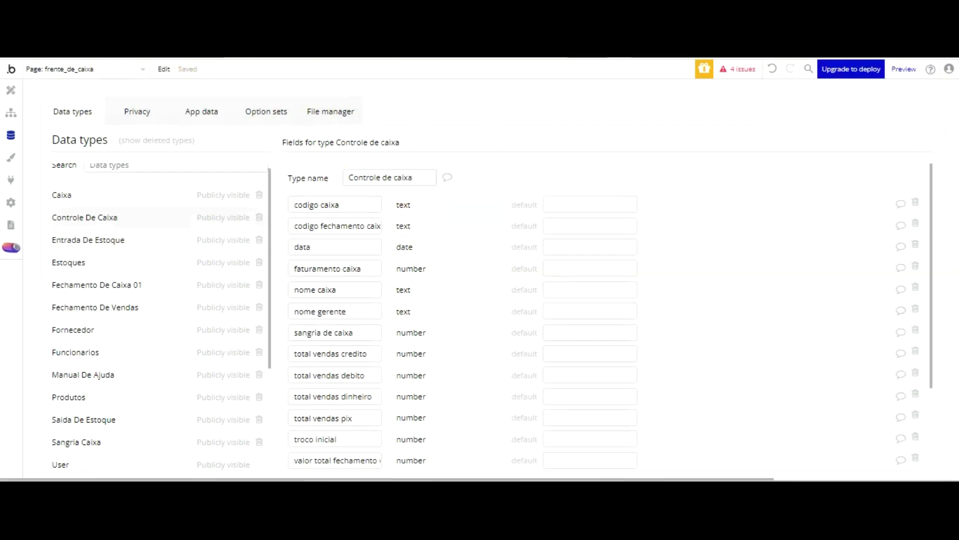
{"action": "type", "text": "xa funcionários"}
{"action": "key", "text": "Return"}
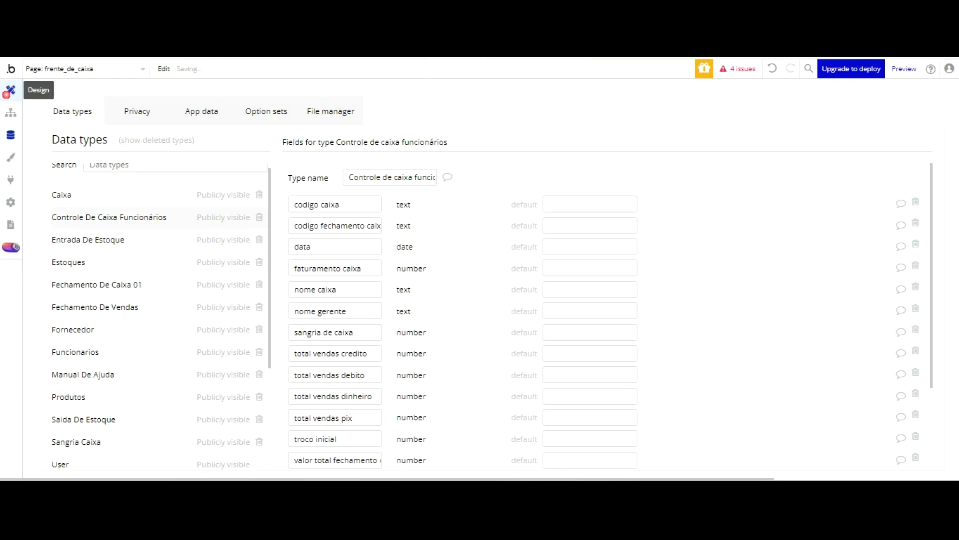
{"action": "left_click", "coordinate": [10, 91]}
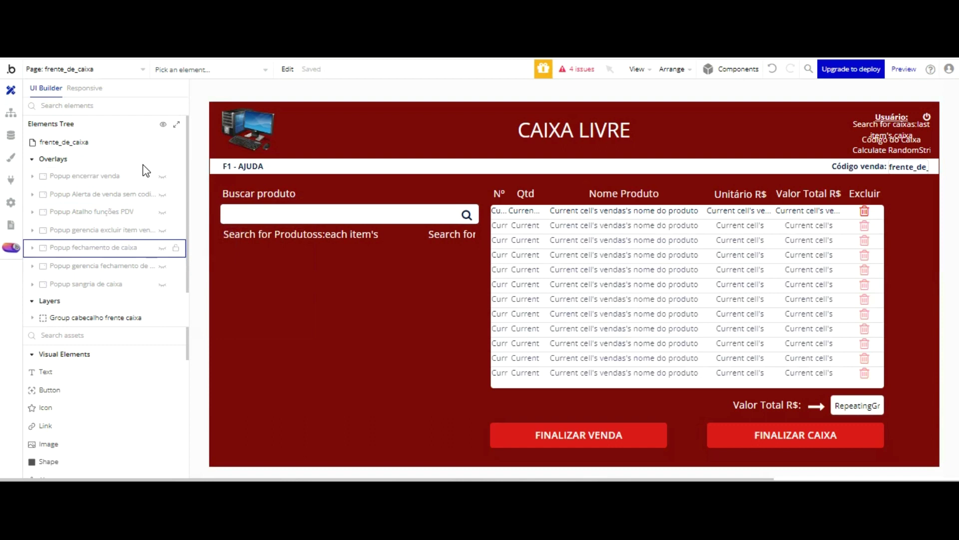
{"action": "left_click", "coordinate": [163, 249]}
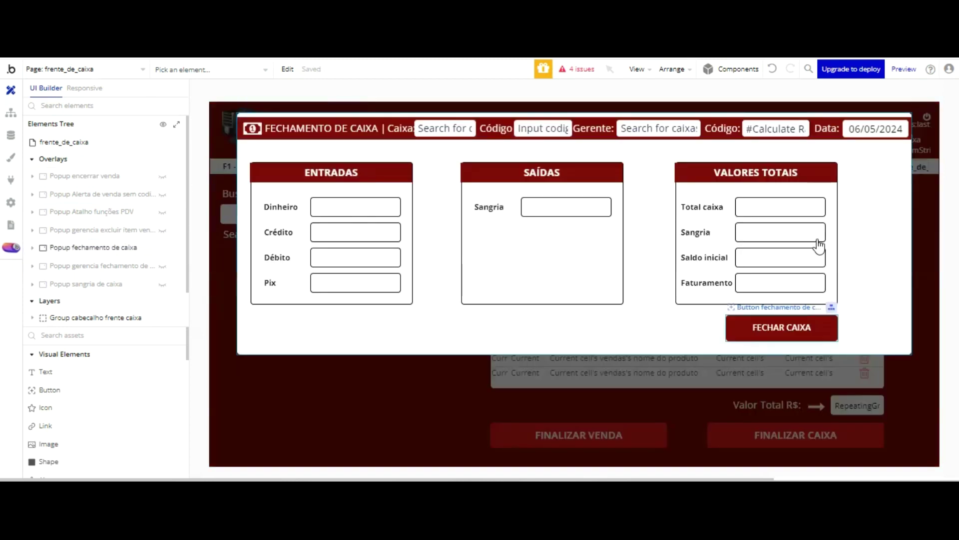
Bring up the FECHAR CAIXA button's click workflow and its steps.
{"action": "double_click", "coordinate": [785, 327]}
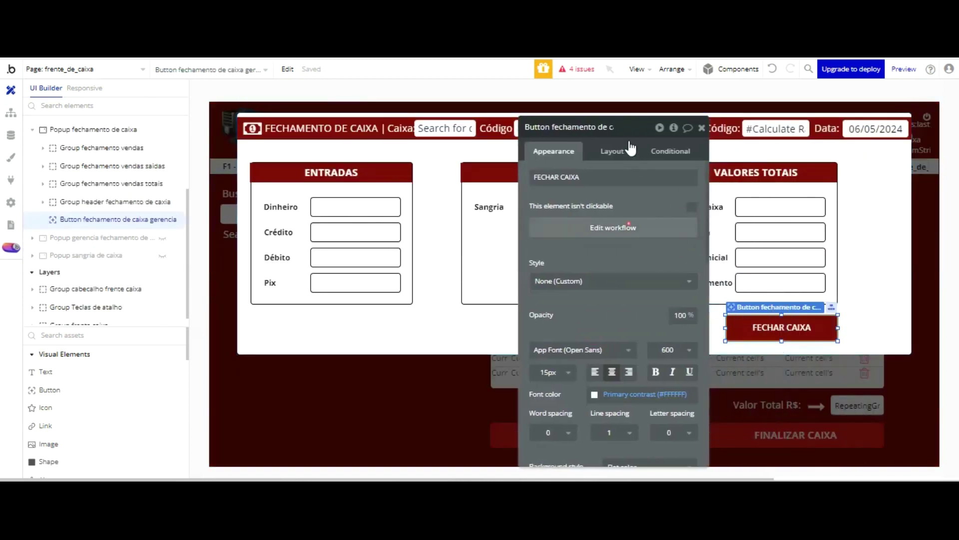
{"action": "left_click", "coordinate": [629, 226]}
{"action": "left_click", "coordinate": [386, 159]}
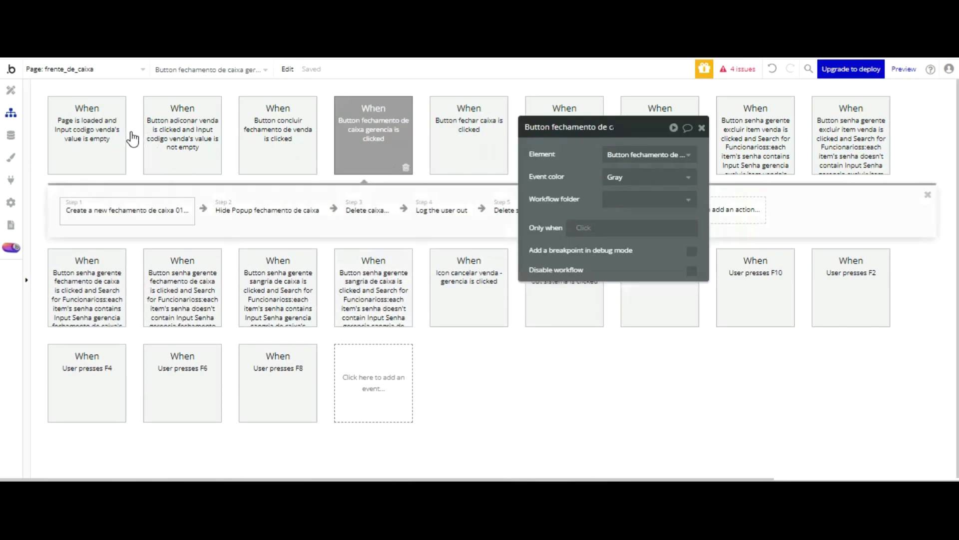
{"action": "left_click_drag", "start_coordinate": [606, 86], "coordinate": [572, 201]}
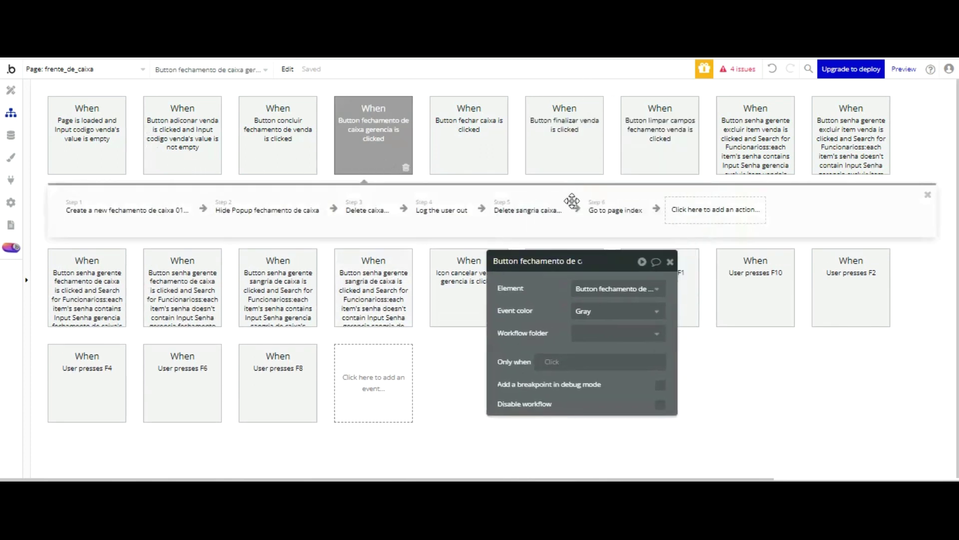
Add a 'Create a new Controle de caixa funcionários' action and move it to step 2.
{"action": "left_click", "coordinate": [700, 208]}
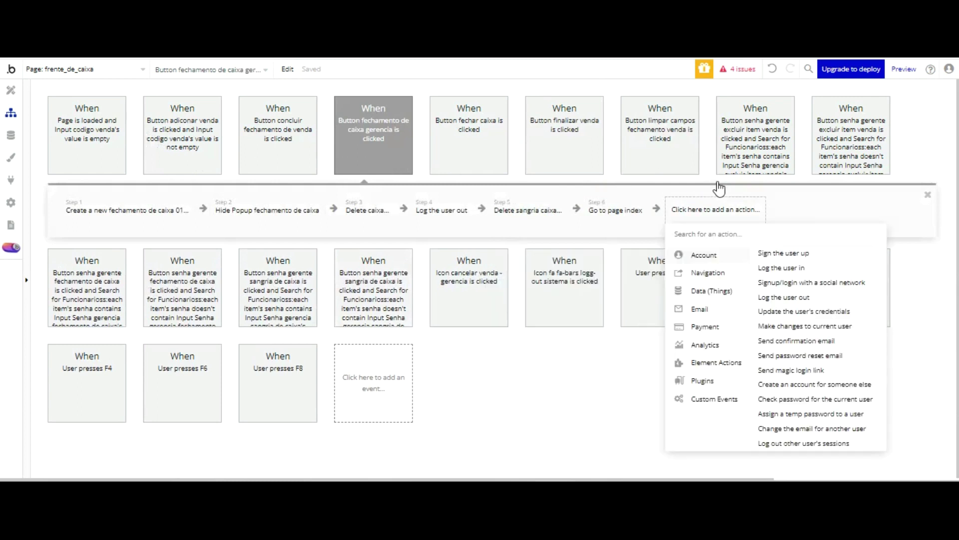
{"action": "mouse_move", "coordinate": [711, 291]}
{"action": "left_click", "coordinate": [781, 250]}
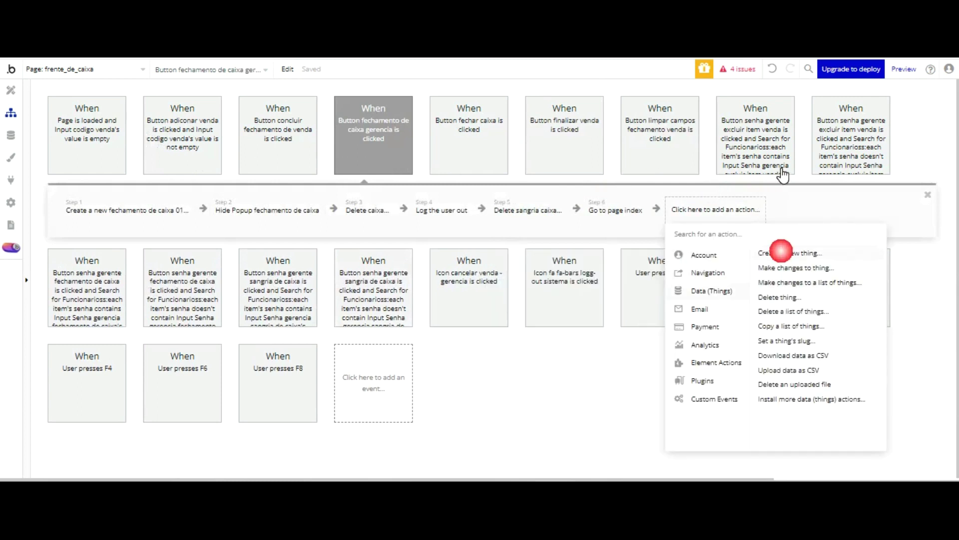
{"action": "left_click", "coordinate": [635, 285]}
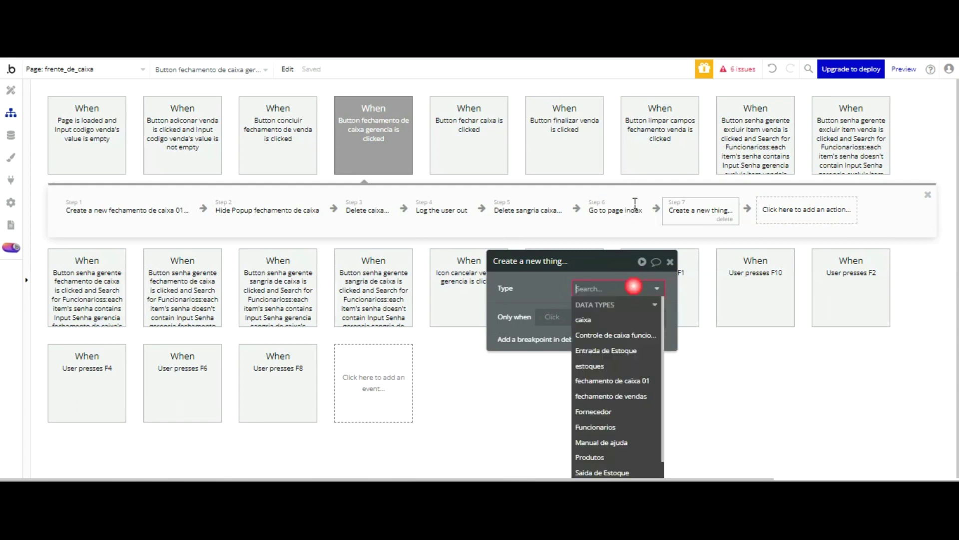
{"action": "left_click", "coordinate": [615, 335]}
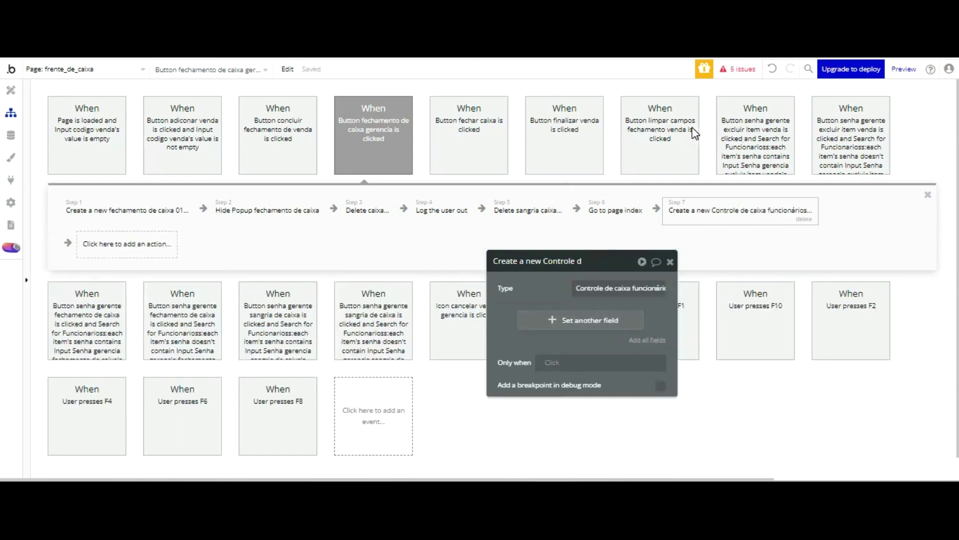
{"action": "left_click_drag", "start_coordinate": [715, 210], "coordinate": [287, 152]}
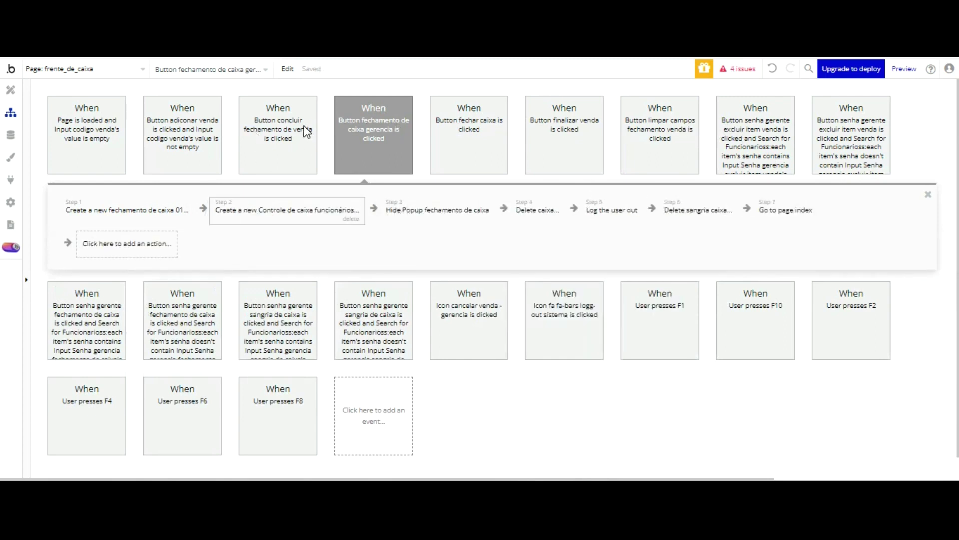
{"action": "left_click", "coordinate": [303, 210]}
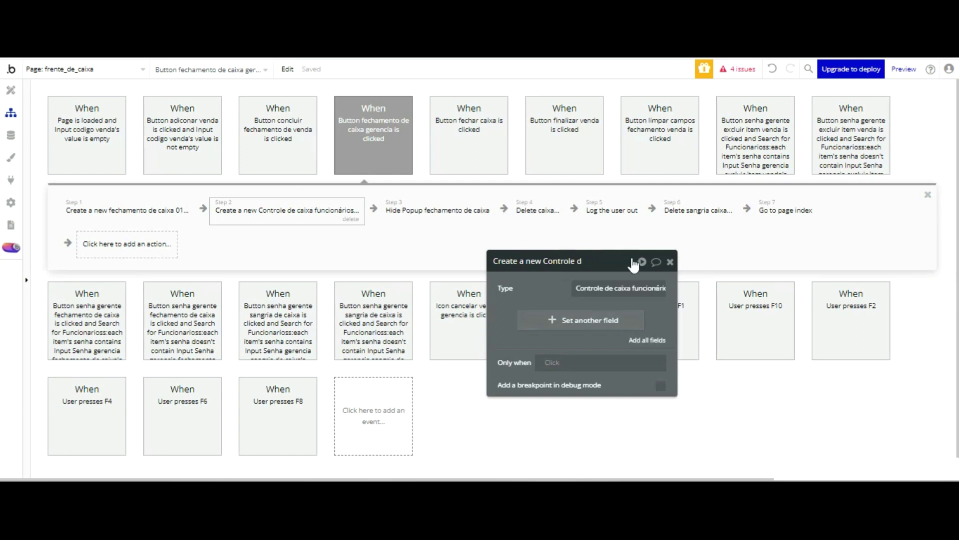
Expand all step 2 fields, compare them with step 1, and open codigo fechamento caixa's value list.
{"action": "left_click", "coordinate": [638, 341]}
{"action": "scroll", "coordinate": [638, 262], "scroll_direction": "down", "scroll_amount": 3}
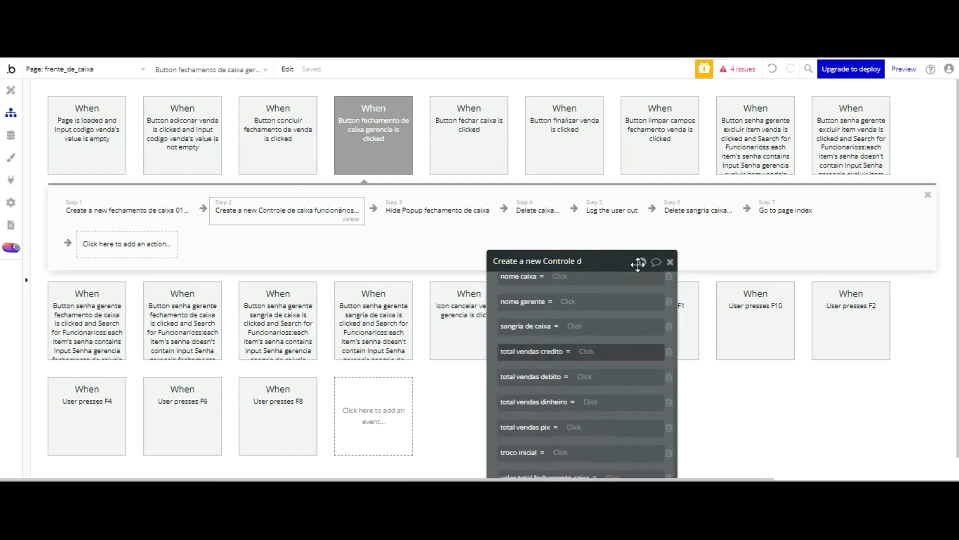
{"action": "left_click_drag", "start_coordinate": [638, 264], "coordinate": [604, 111]}
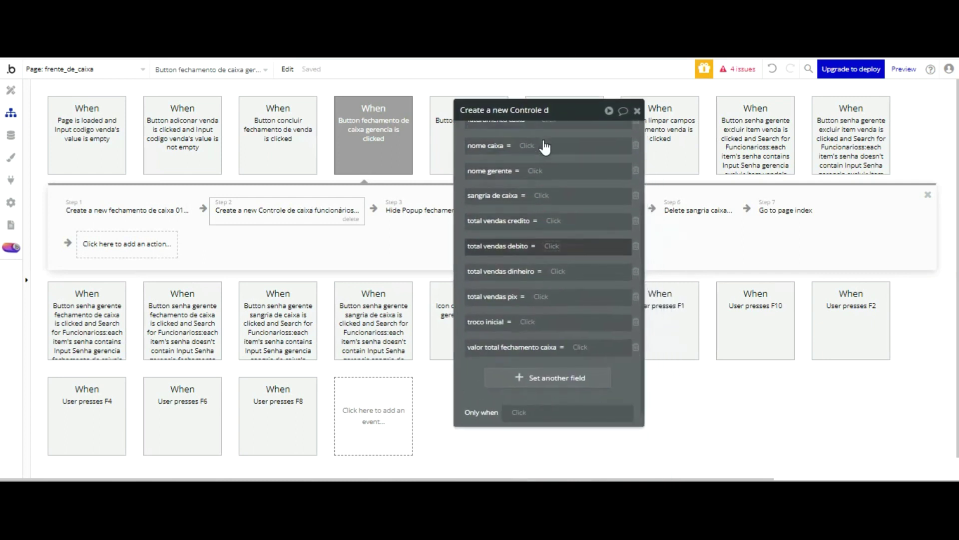
{"action": "scroll", "coordinate": [544, 147], "scroll_direction": "up", "scroll_amount": 3}
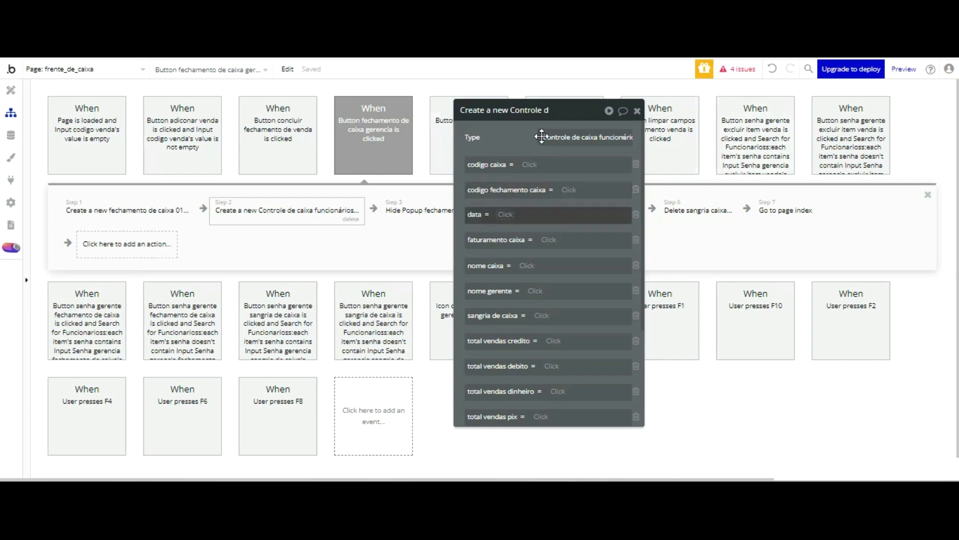
{"action": "left_click", "coordinate": [139, 210]}
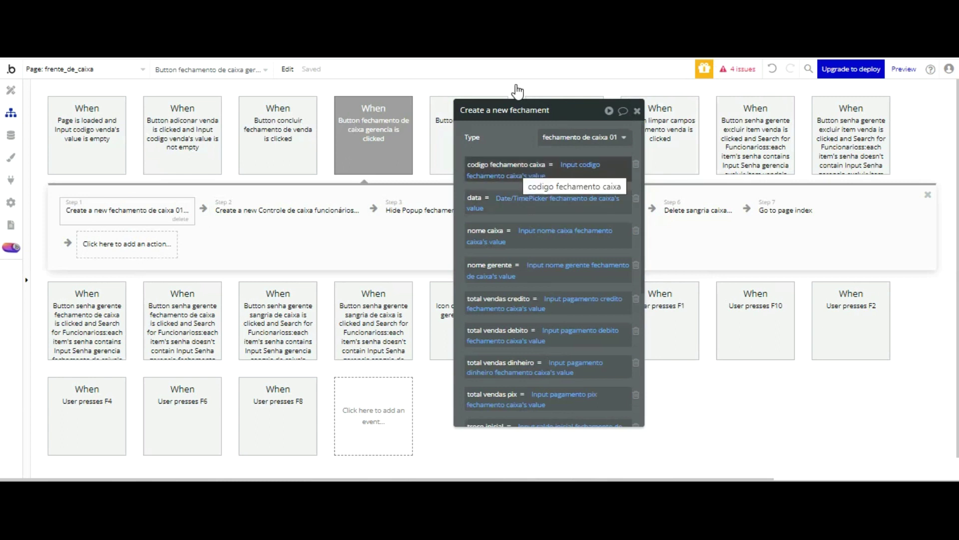
{"action": "left_click", "coordinate": [287, 211]}
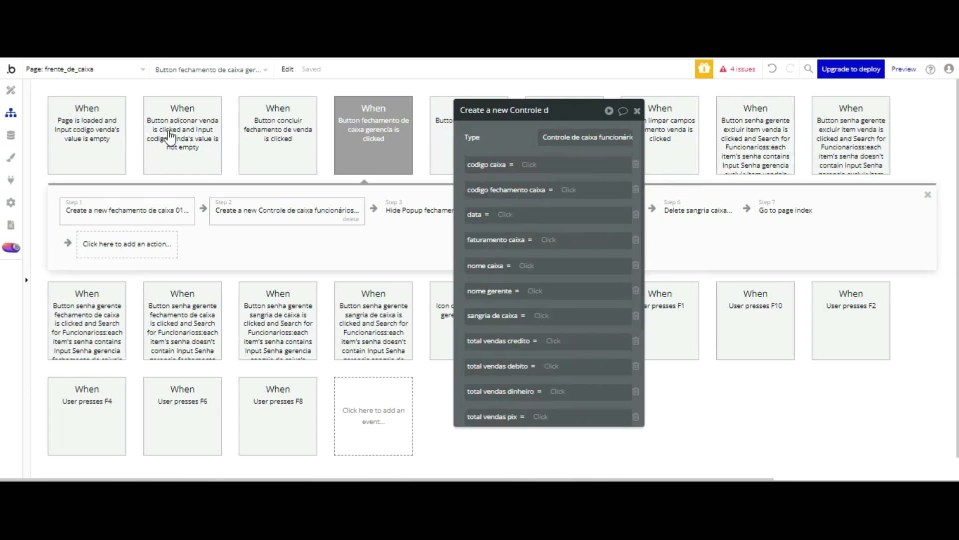
{"action": "left_click", "coordinate": [138, 211]}
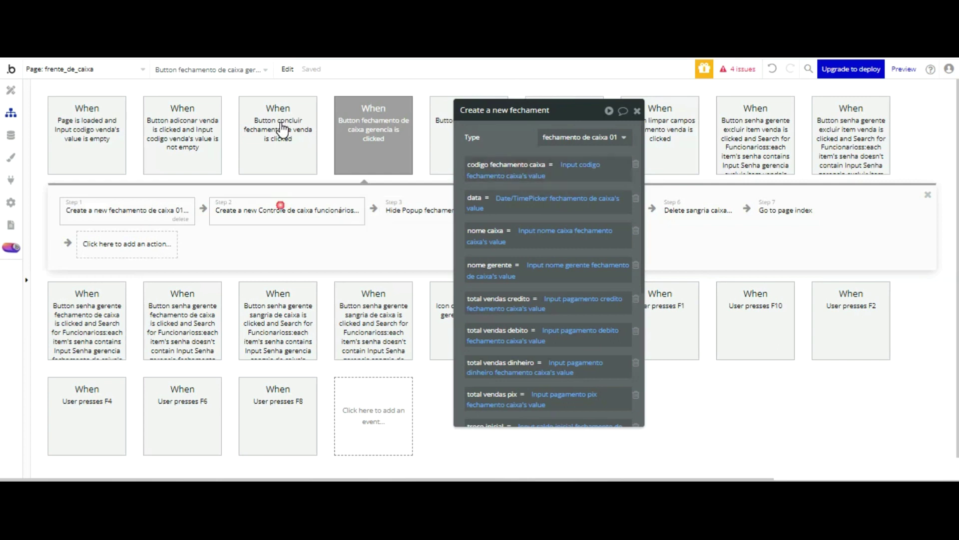
{"action": "left_click", "coordinate": [280, 206]}
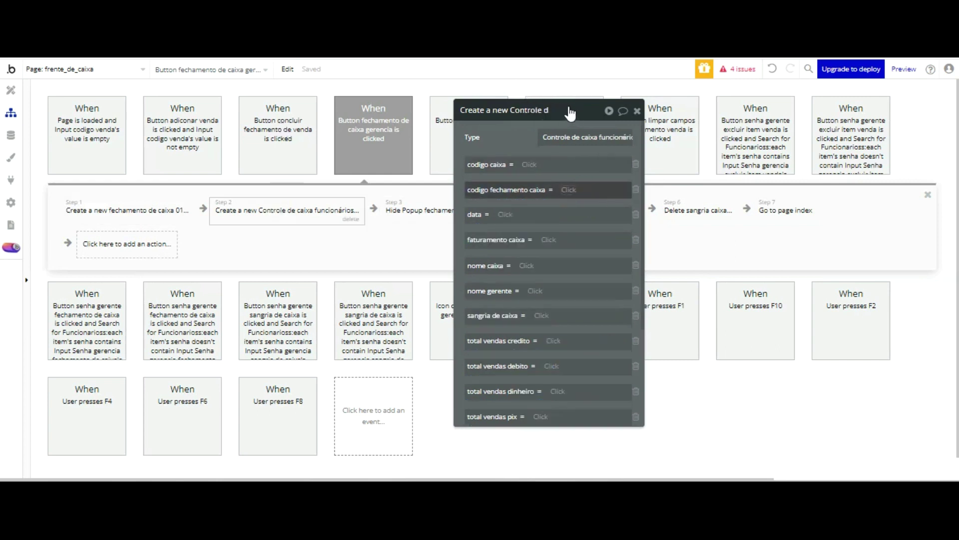
{"action": "left_click", "coordinate": [570, 190]}
{"action": "scroll", "coordinate": [610, 245], "scroll_direction": "down", "scroll_amount": 10}
{"action": "scroll", "coordinate": [610, 245], "scroll_direction": "down", "scroll_amount": 5}
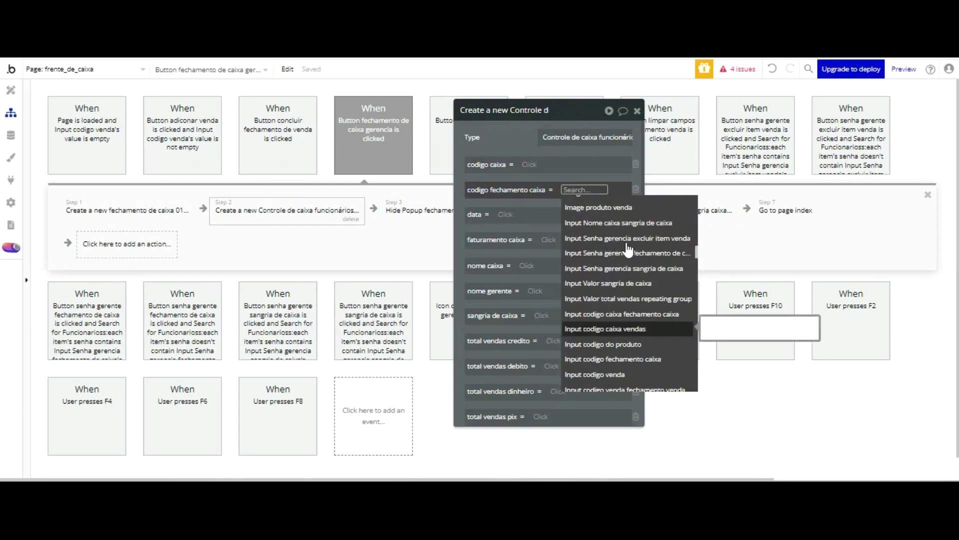
Set codigo fechamento caixa to Input codigo fechamento caixa's value, then recheck step 1.
{"action": "left_click", "coordinate": [637, 359]}
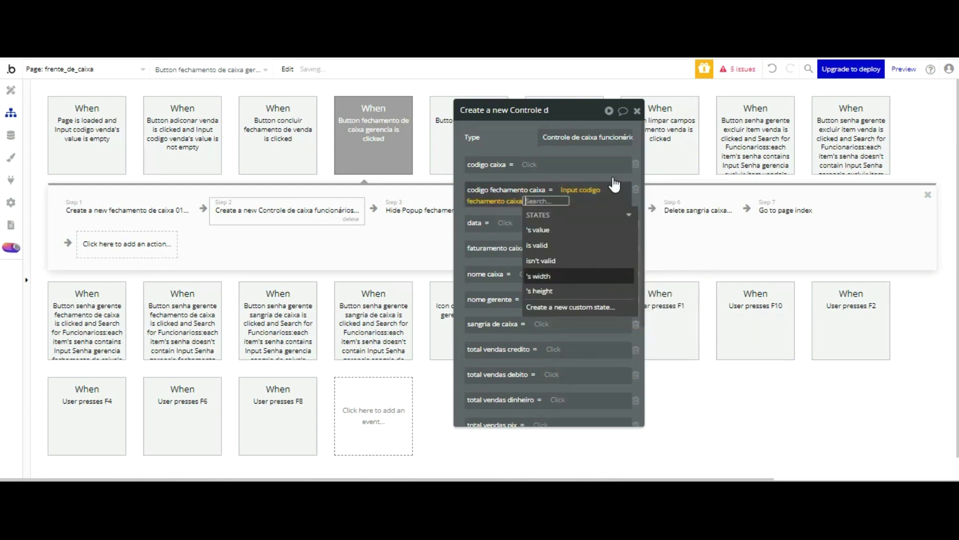
{"action": "left_click", "coordinate": [569, 229]}
{"action": "left_click", "coordinate": [524, 133]}
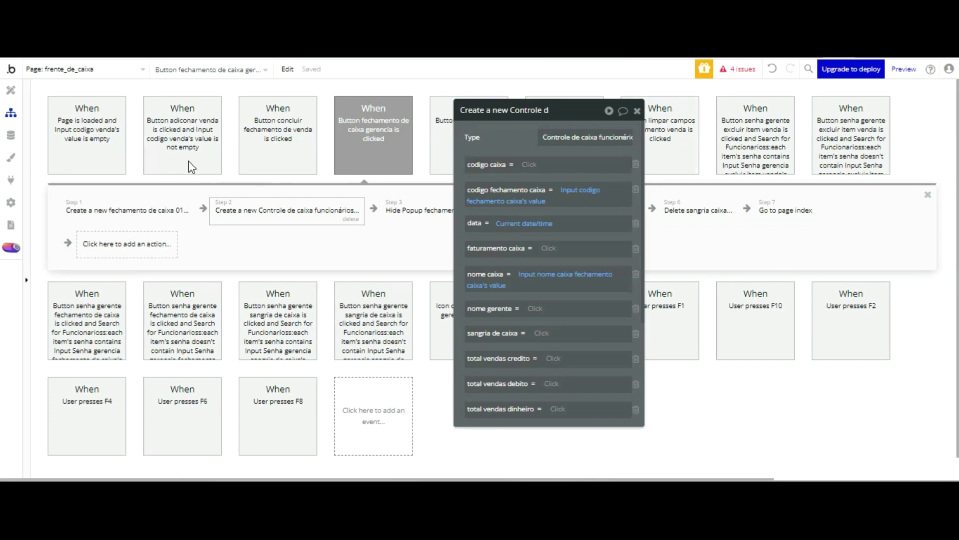
{"action": "left_click", "coordinate": [130, 211]}
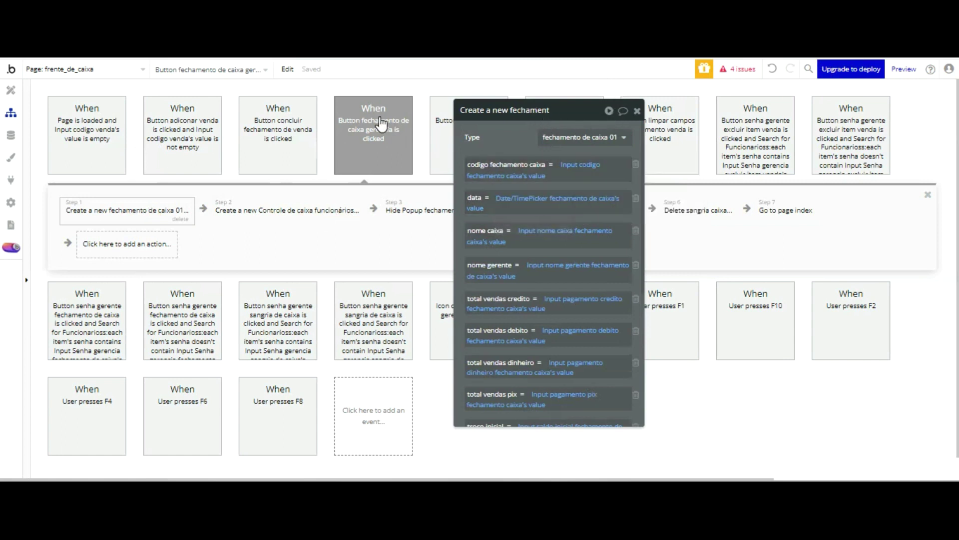
Paste the date picker value into data and the nome gerente expression into step 2.
{"action": "left_click", "coordinate": [359, 205]}
{"action": "right_click", "coordinate": [520, 226]}
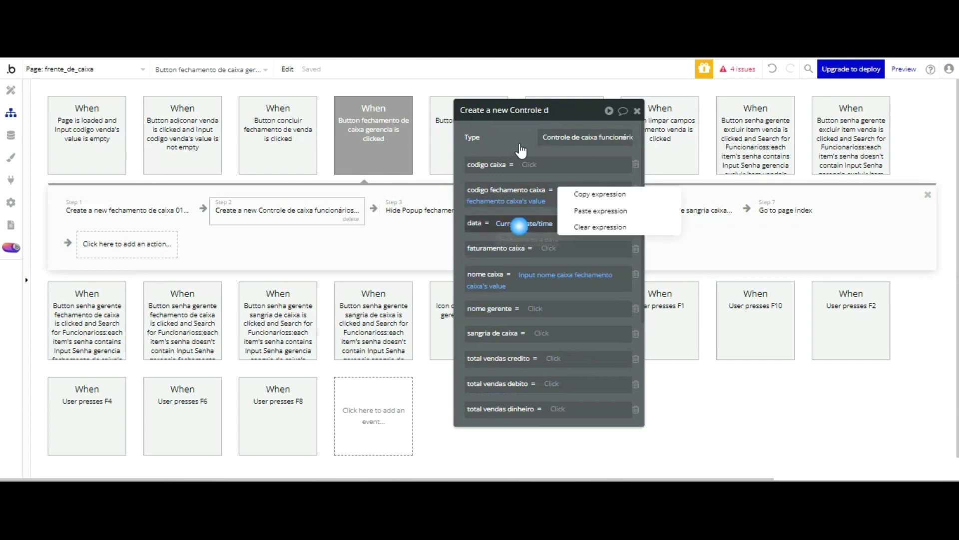
{"action": "left_click", "coordinate": [600, 211]}
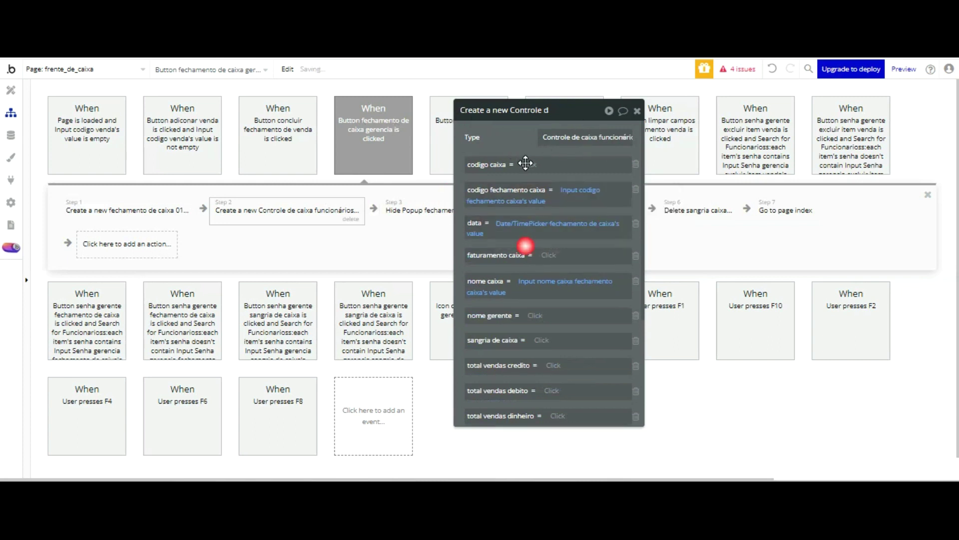
{"action": "left_click", "coordinate": [127, 210]}
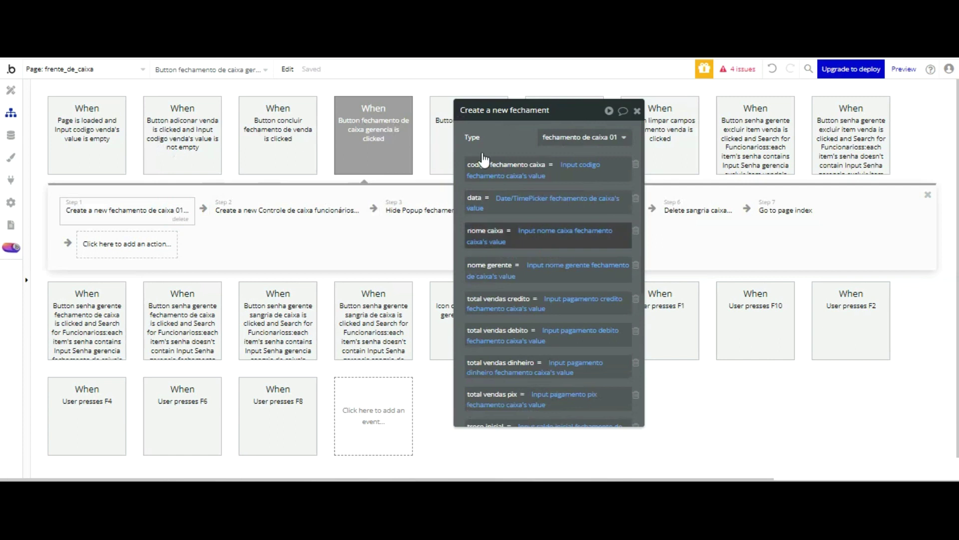
{"action": "right_click", "coordinate": [590, 228]}
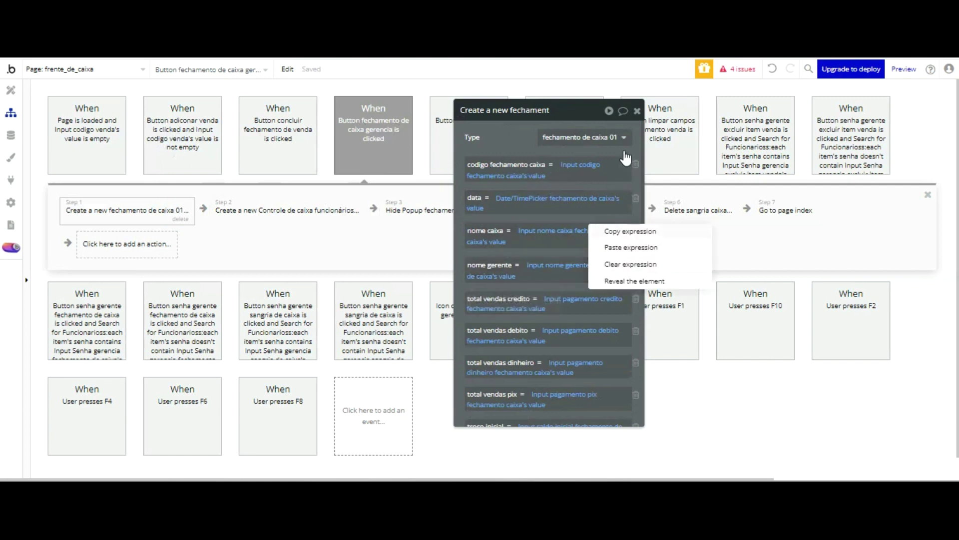
{"action": "left_click", "coordinate": [327, 210]}
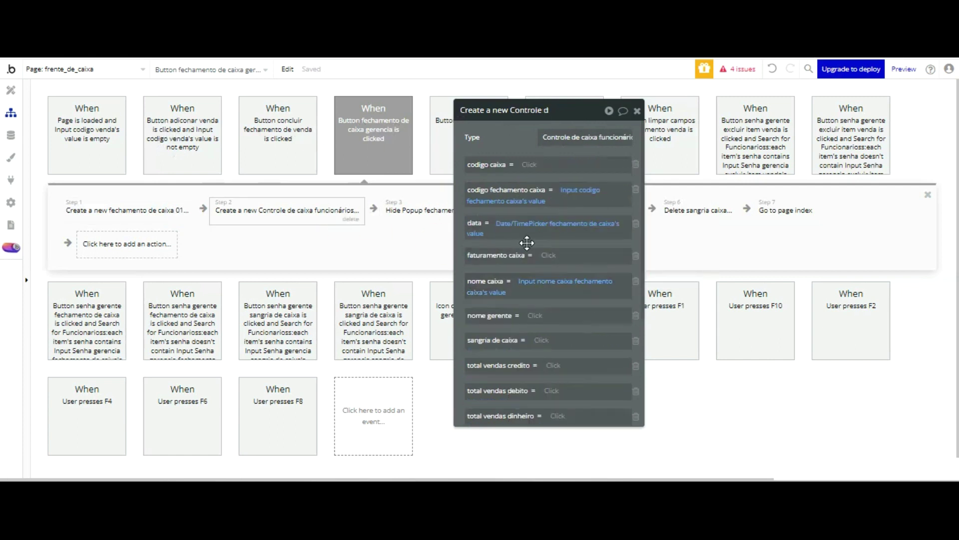
{"action": "right_click", "coordinate": [596, 237]}
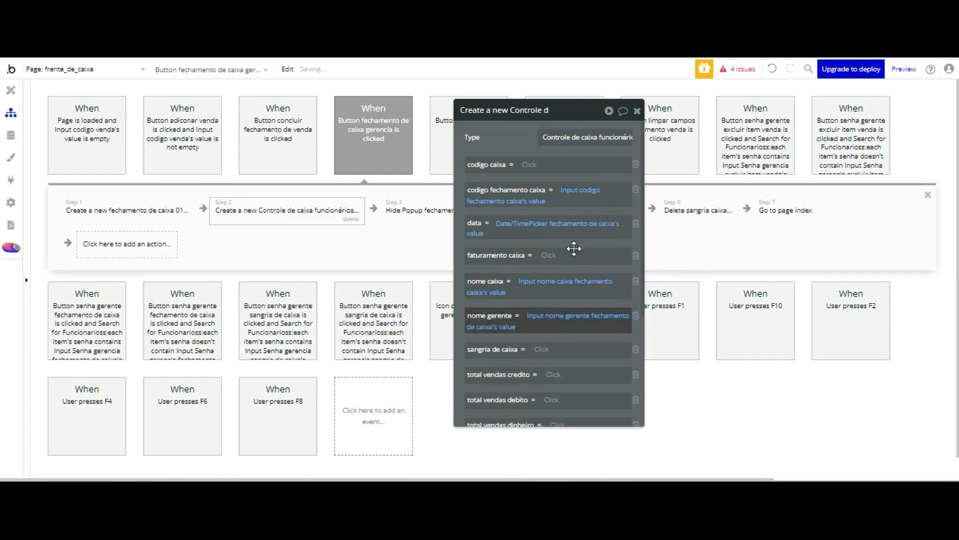
Copy the faturamento caixa expression from step 1 into step 2.
{"action": "left_click", "coordinate": [125, 209]}
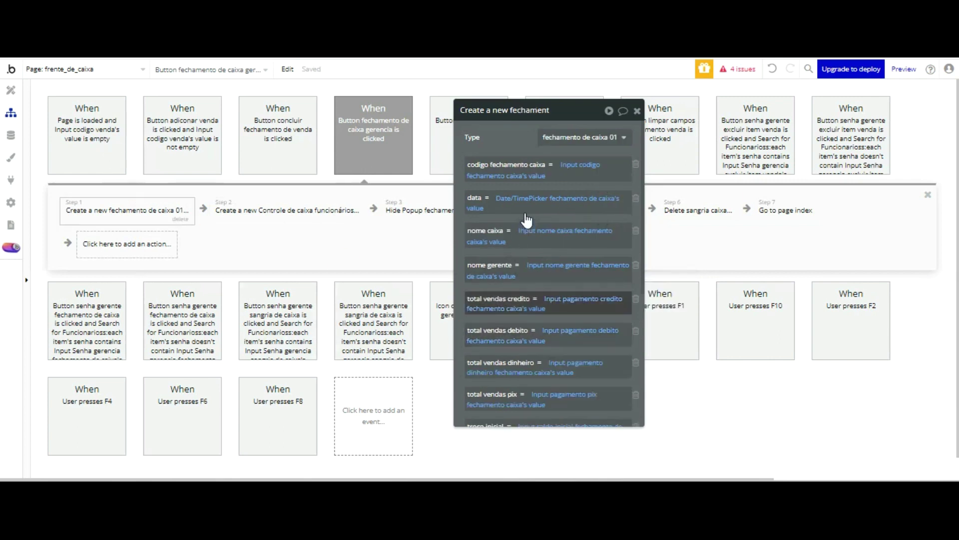
{"action": "right_click", "coordinate": [588, 160]}
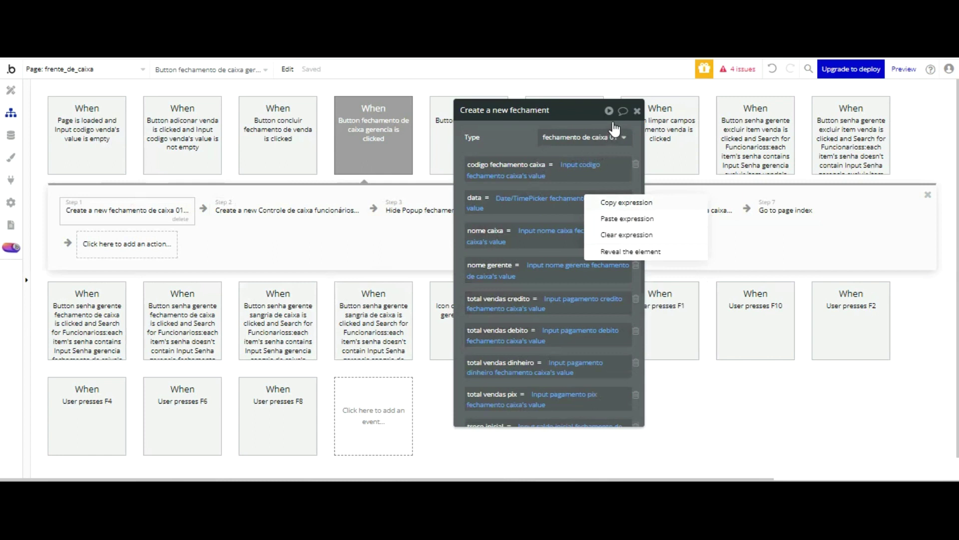
{"action": "left_click", "coordinate": [563, 199]}
{"action": "left_click", "coordinate": [288, 210]}
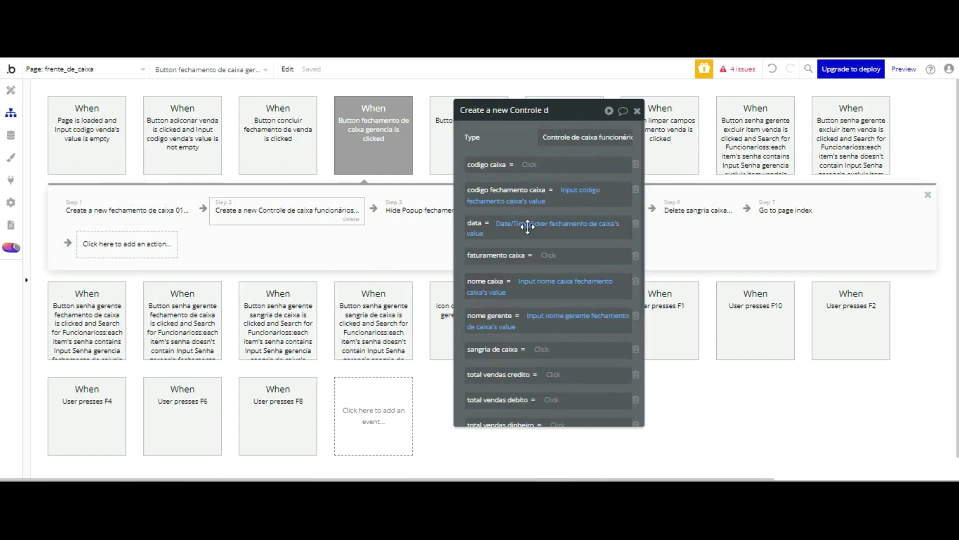
{"action": "right_click", "coordinate": [552, 206]}
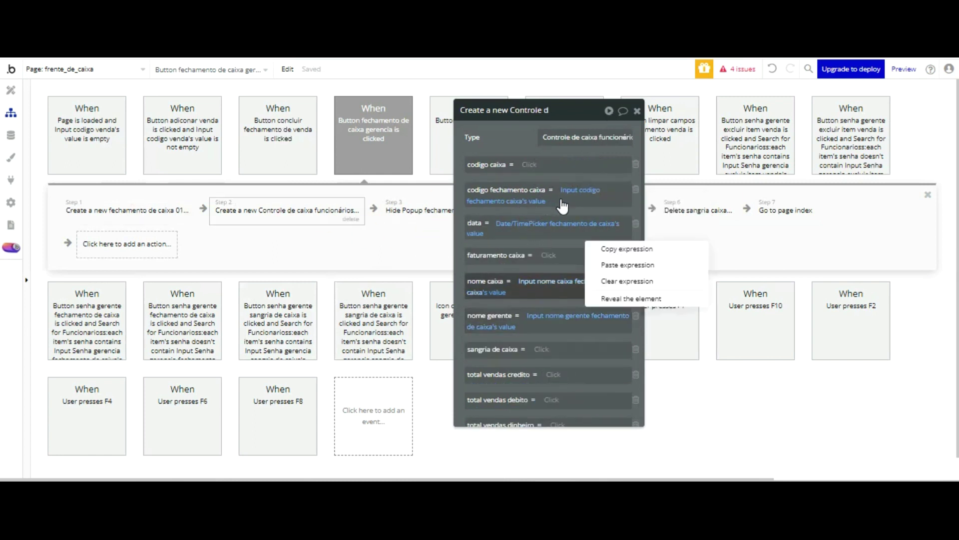
{"action": "left_click", "coordinate": [621, 179]}
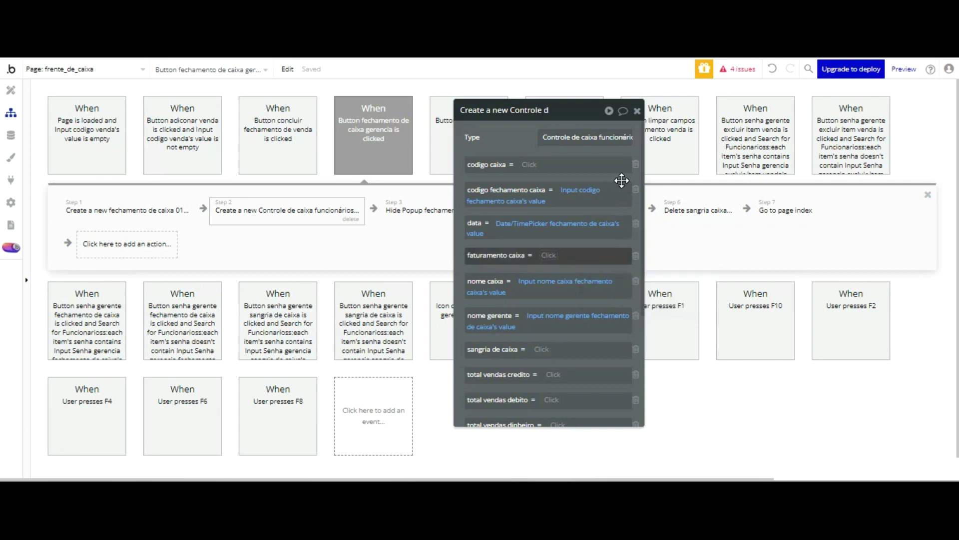
{"action": "left_click", "coordinate": [143, 204]}
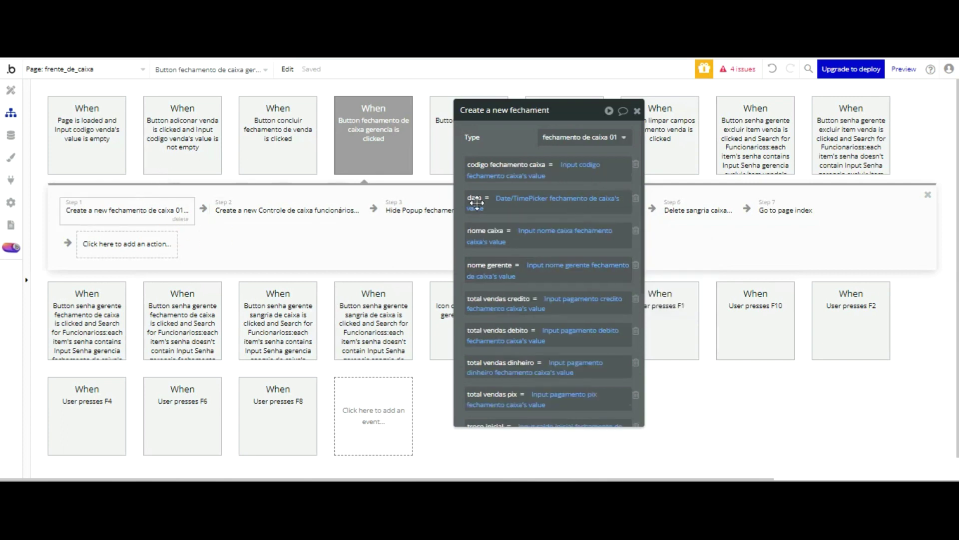
{"action": "scroll", "coordinate": [562, 225], "scroll_direction": "down", "scroll_amount": 5}
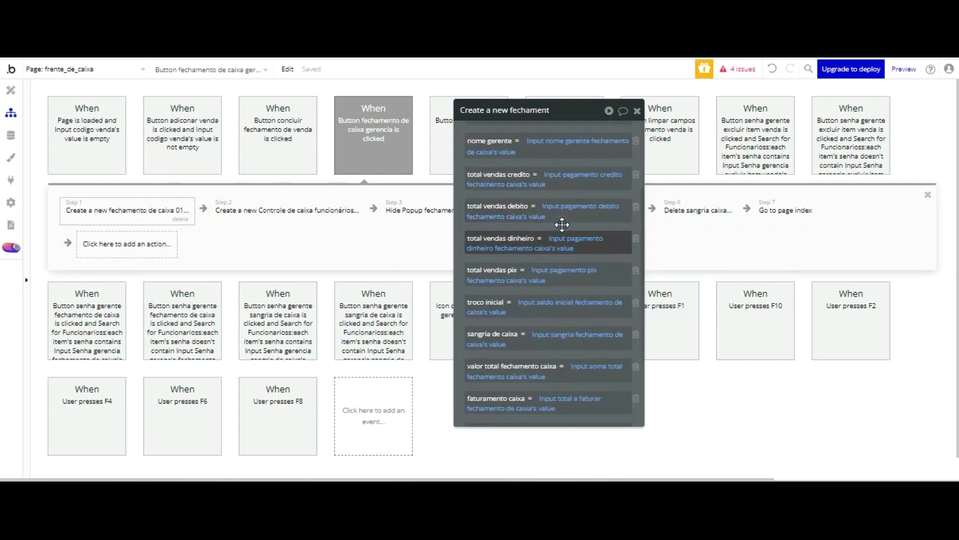
{"action": "right_click", "coordinate": [631, 283]}
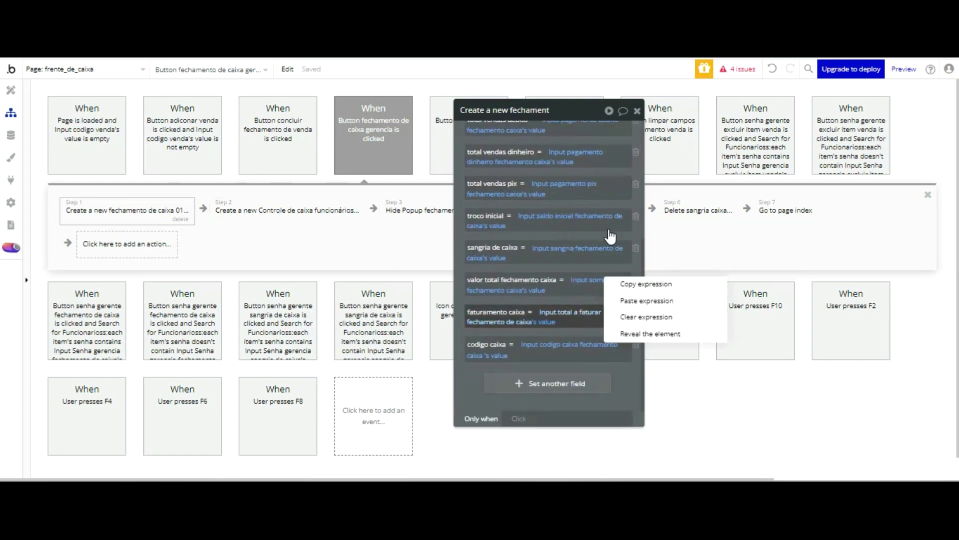
{"action": "left_click", "coordinate": [340, 215]}
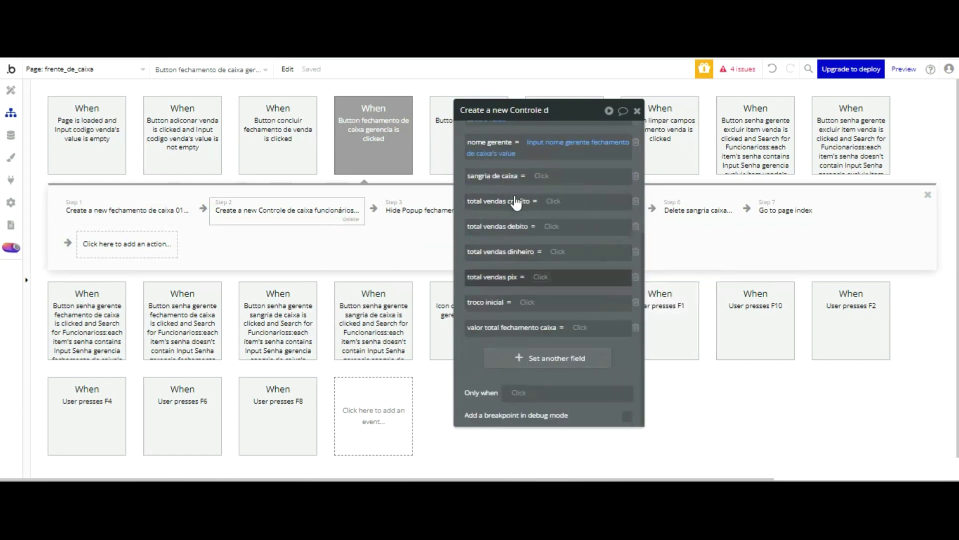
{"action": "scroll", "coordinate": [529, 142], "scroll_direction": "up", "scroll_amount": 3}
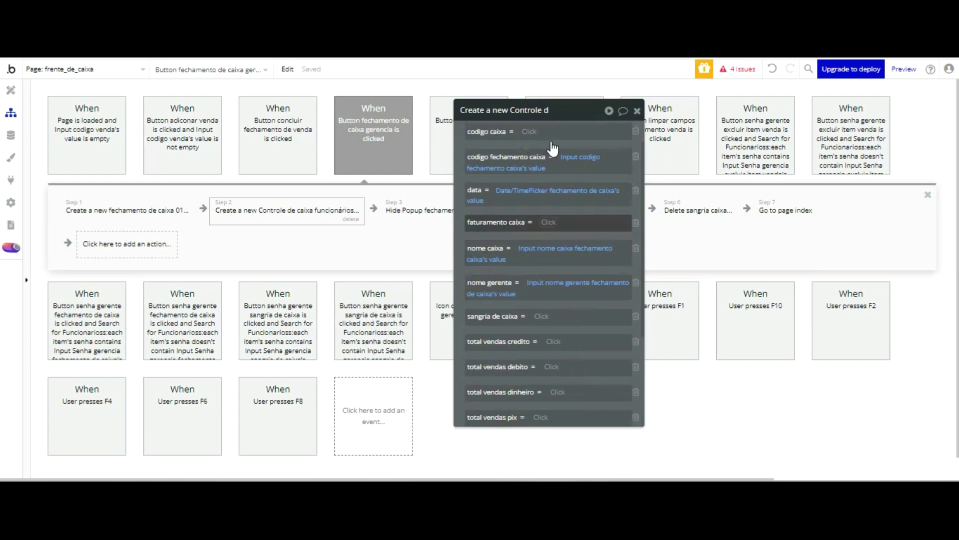
{"action": "right_click", "coordinate": [552, 148]}
{"action": "left_click", "coordinate": [619, 207]}
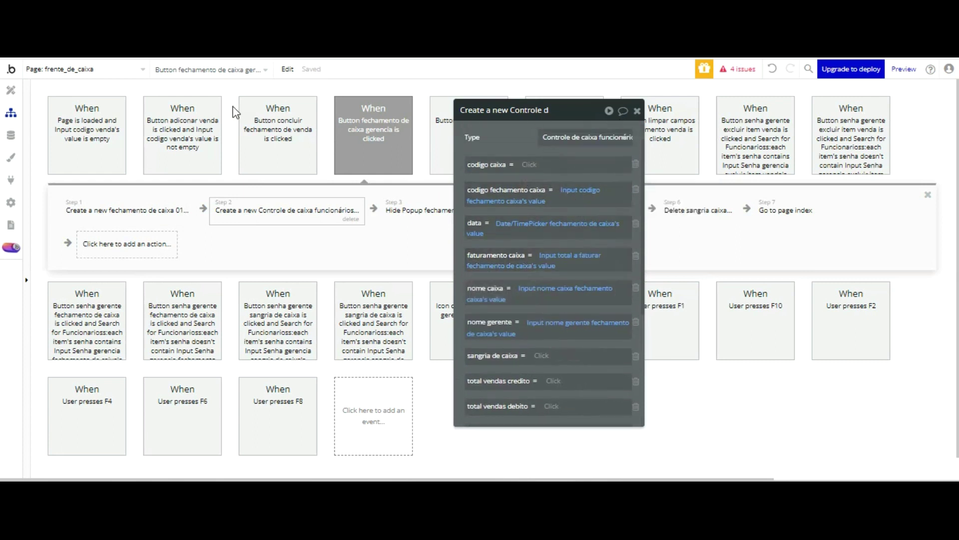
Copy the codigo caixa and sangria de caixa expressions from step 1 into step 2.
{"action": "left_click", "coordinate": [150, 211]}
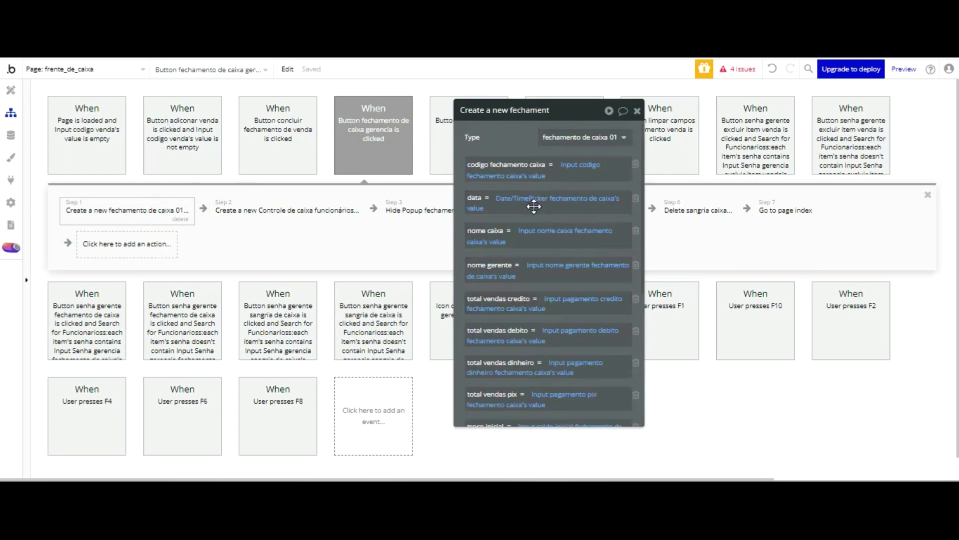
{"action": "scroll", "coordinate": [534, 206], "scroll_direction": "down", "scroll_amount": 5}
{"action": "right_click", "coordinate": [604, 230]}
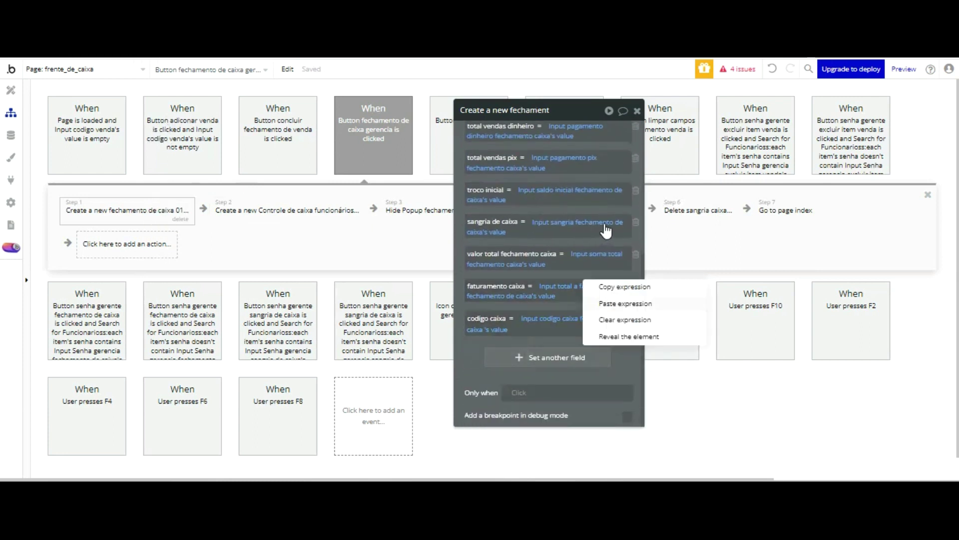
{"action": "left_click", "coordinate": [501, 280]}
{"action": "left_click", "coordinate": [299, 207]}
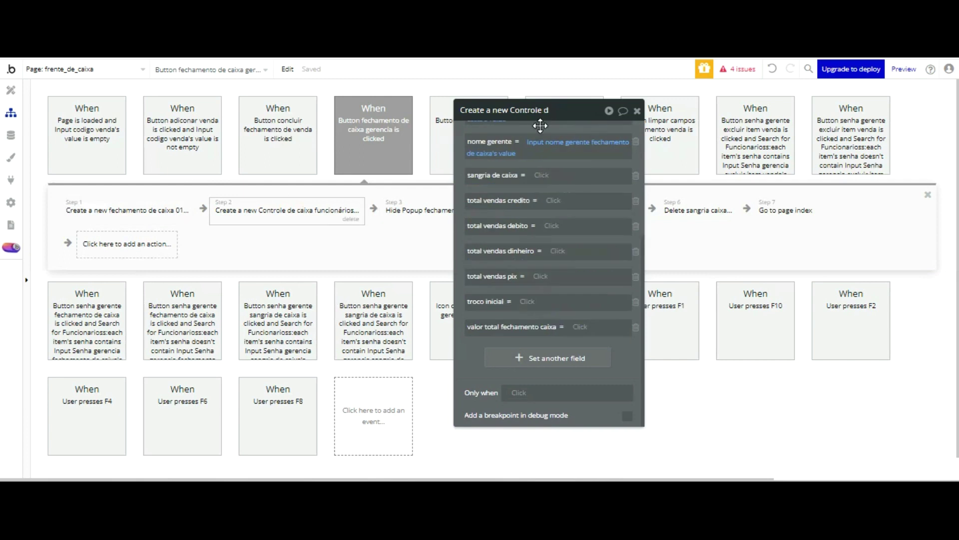
{"action": "scroll", "coordinate": [551, 167], "scroll_direction": "up", "scroll_amount": 5}
{"action": "right_click", "coordinate": [531, 165]}
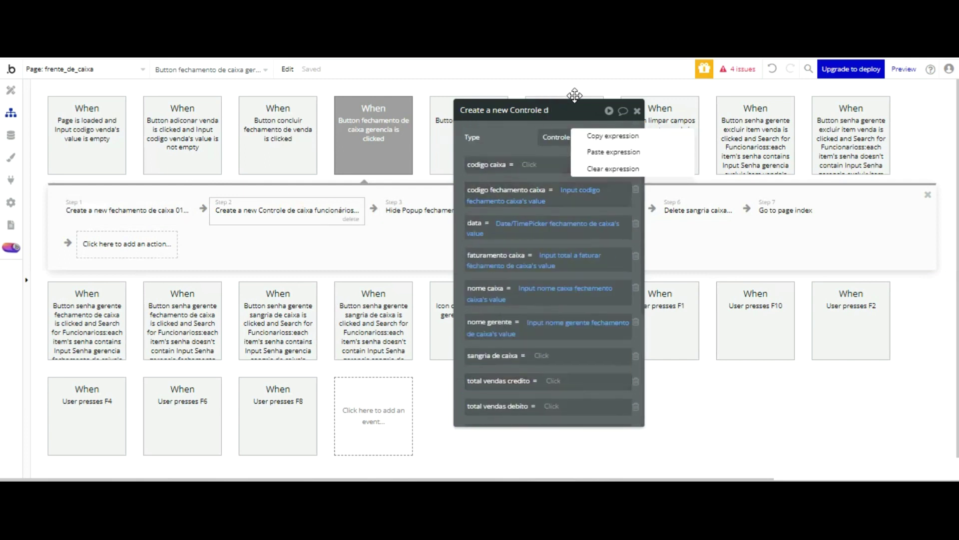
{"action": "left_click", "coordinate": [614, 152]}
{"action": "scroll", "coordinate": [578, 251], "scroll_direction": "down", "scroll_amount": 2}
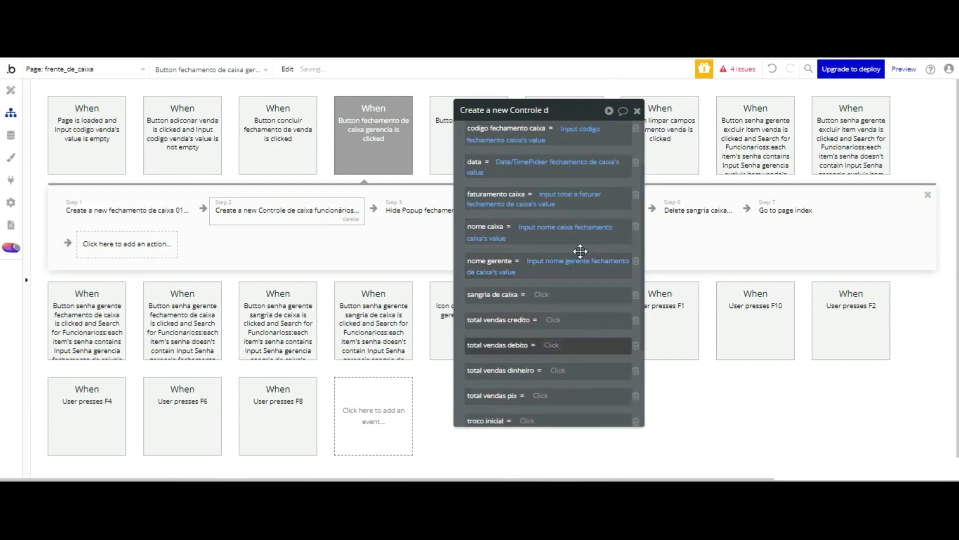
{"action": "left_click", "coordinate": [145, 220]}
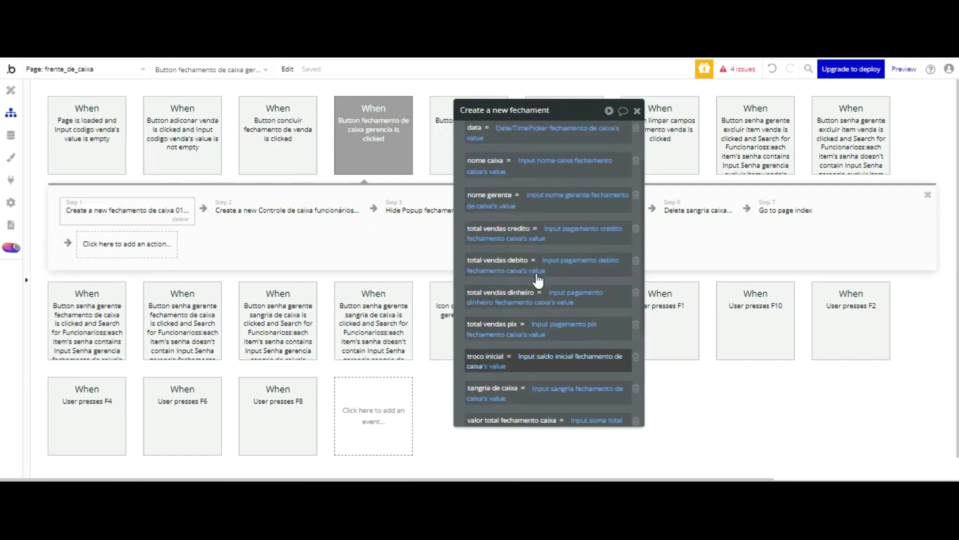
{"action": "right_click", "coordinate": [552, 307]}
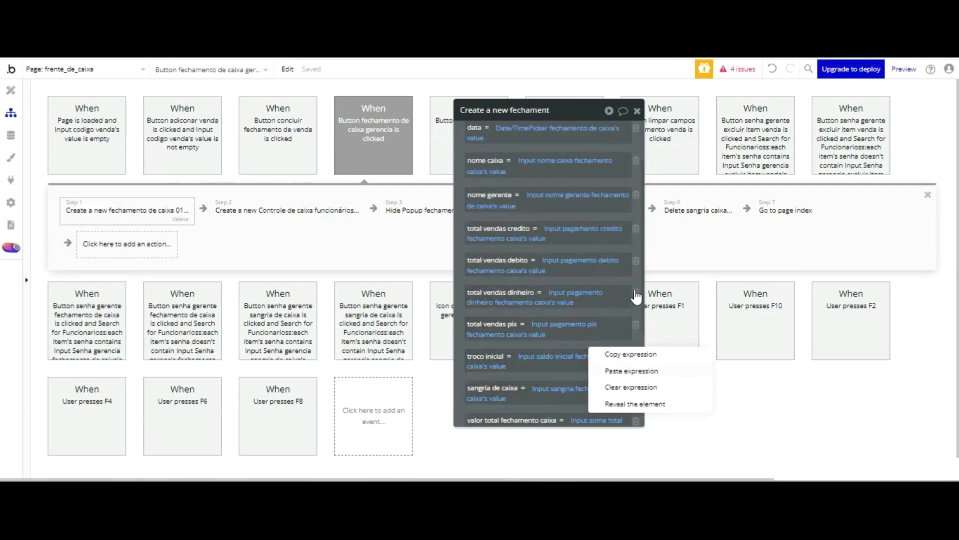
{"action": "left_click", "coordinate": [388, 263]}
{"action": "left_click", "coordinate": [341, 216]}
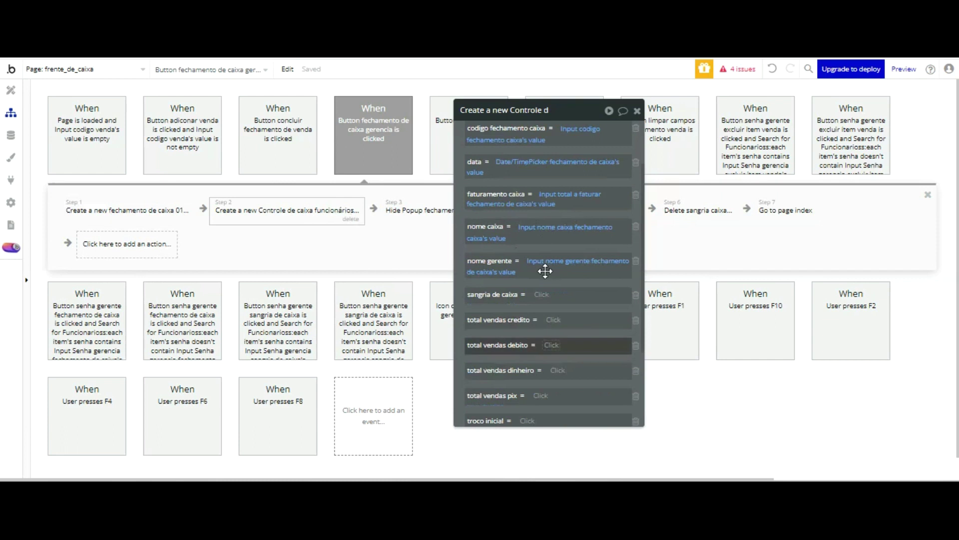
{"action": "right_click", "coordinate": [549, 295]}
{"action": "left_click", "coordinate": [615, 275]}
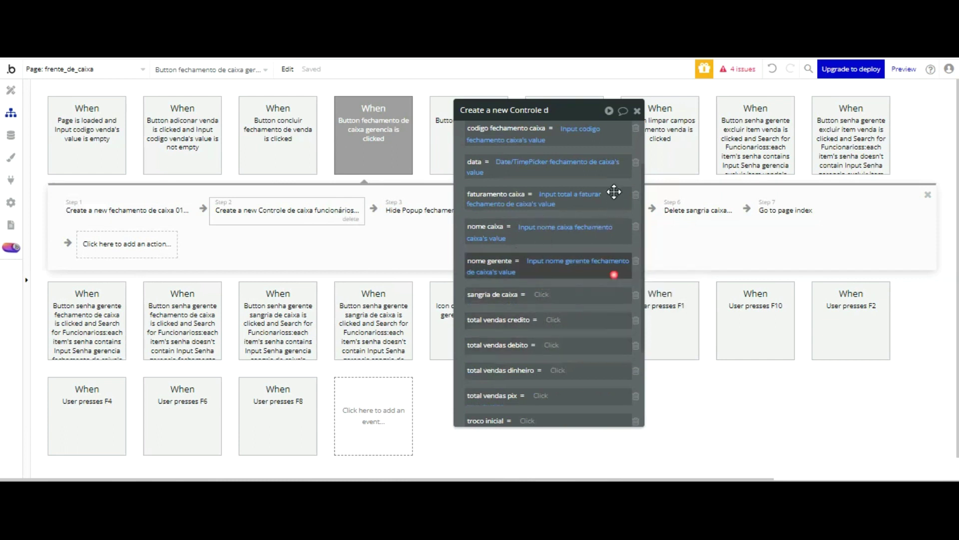
Copy the troco inicial and total vendas credito expressions into step 2.
{"action": "left_click", "coordinate": [156, 211]}
{"action": "scroll", "coordinate": [546, 203], "scroll_direction": "down", "scroll_amount": 5}
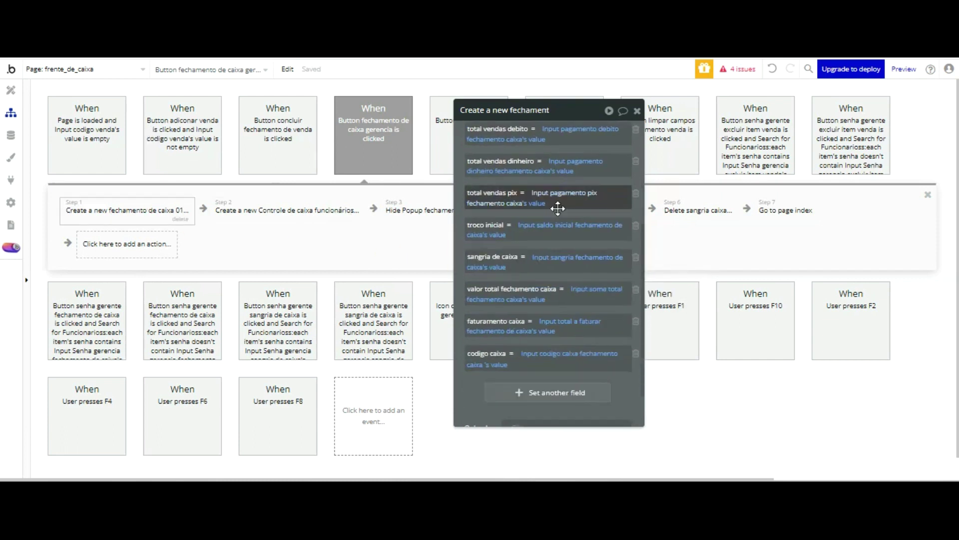
{"action": "right_click", "coordinate": [548, 143]}
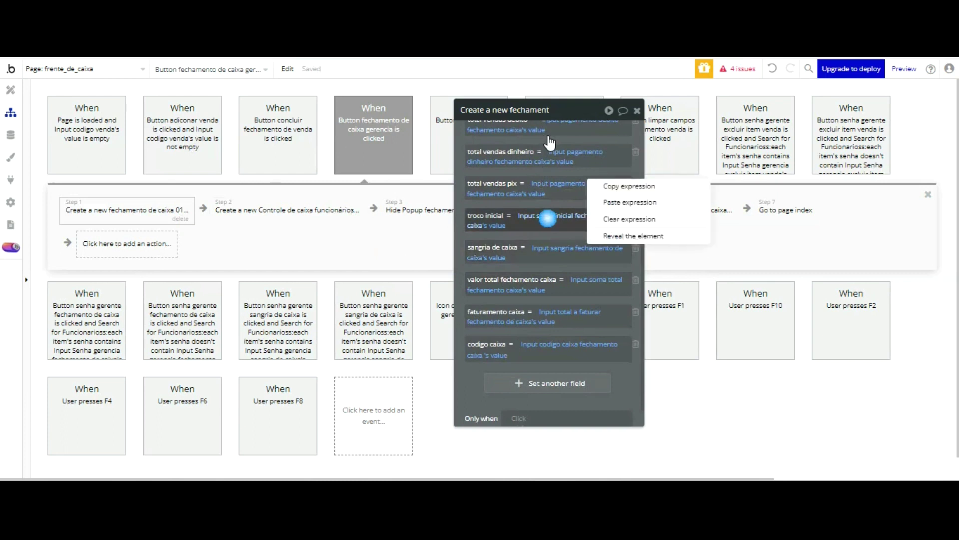
{"action": "left_click", "coordinate": [288, 211]}
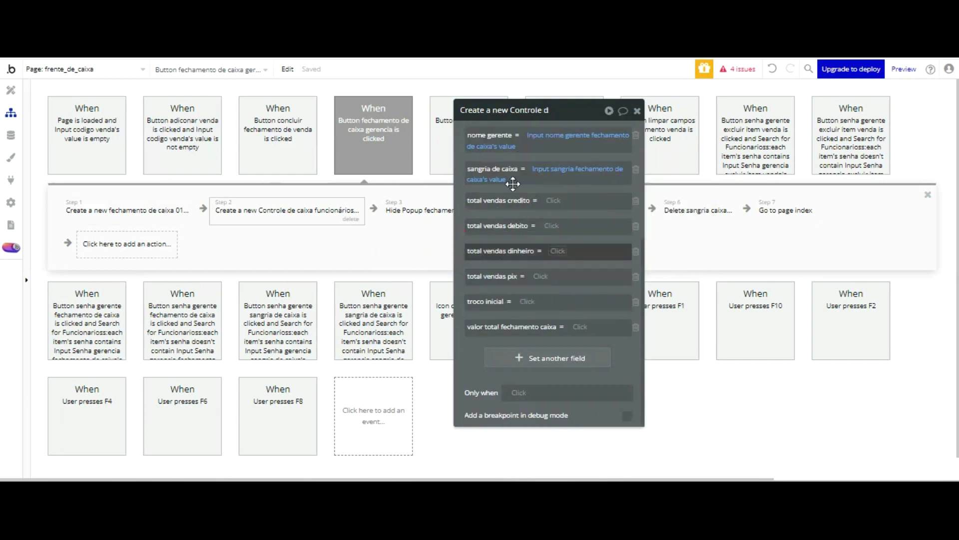
{"action": "right_click", "coordinate": [528, 301]}
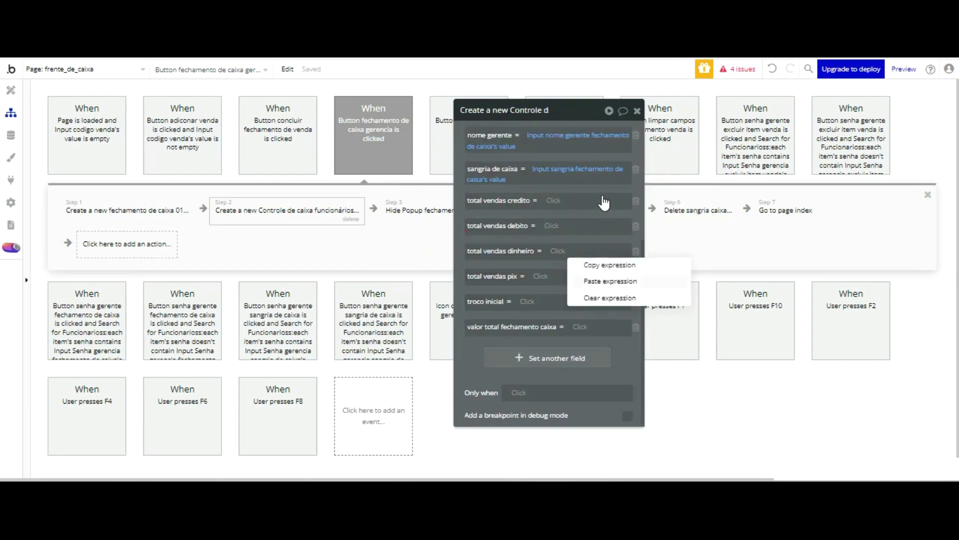
{"action": "left_click", "coordinate": [621, 281]}
{"action": "left_click", "coordinate": [179, 211]}
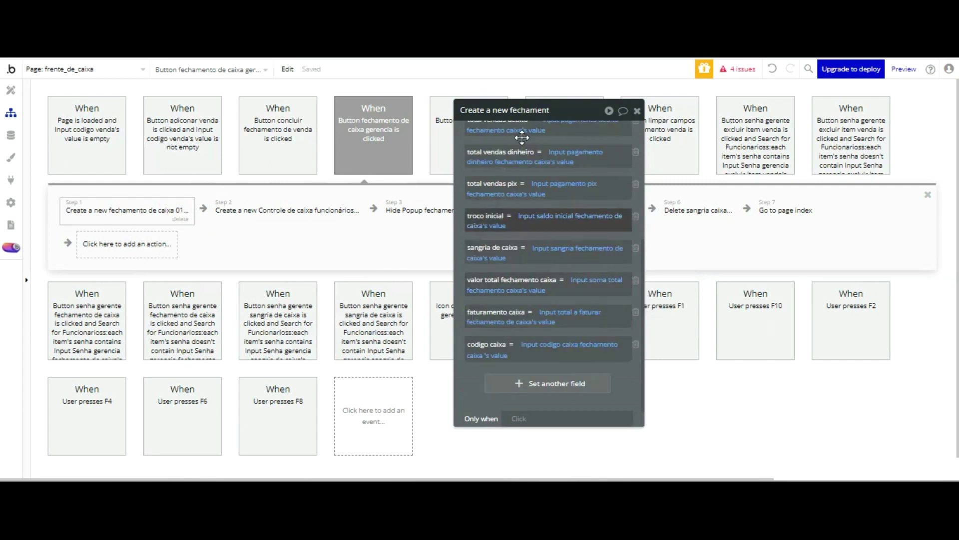
{"action": "scroll", "coordinate": [535, 170], "scroll_direction": "up", "scroll_amount": 2}
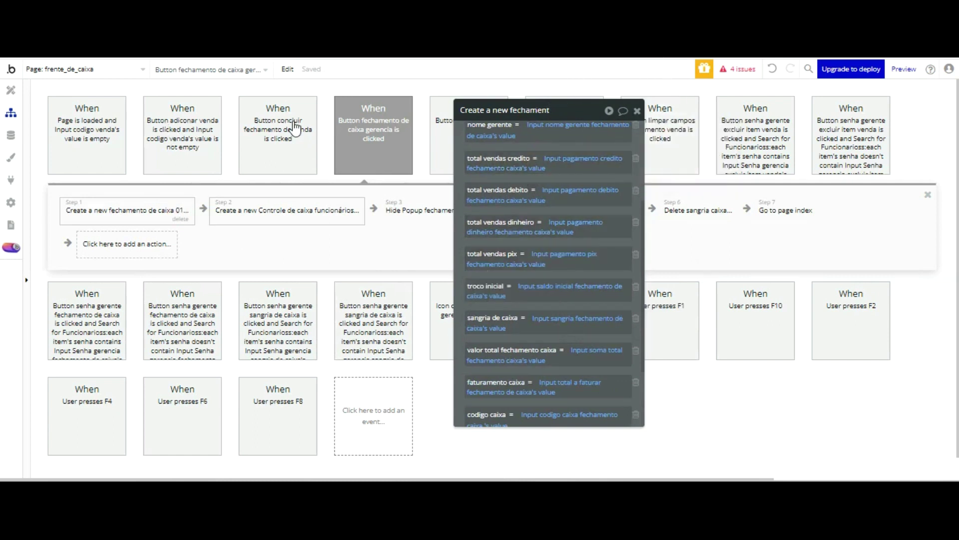
{"action": "left_click", "coordinate": [358, 218]}
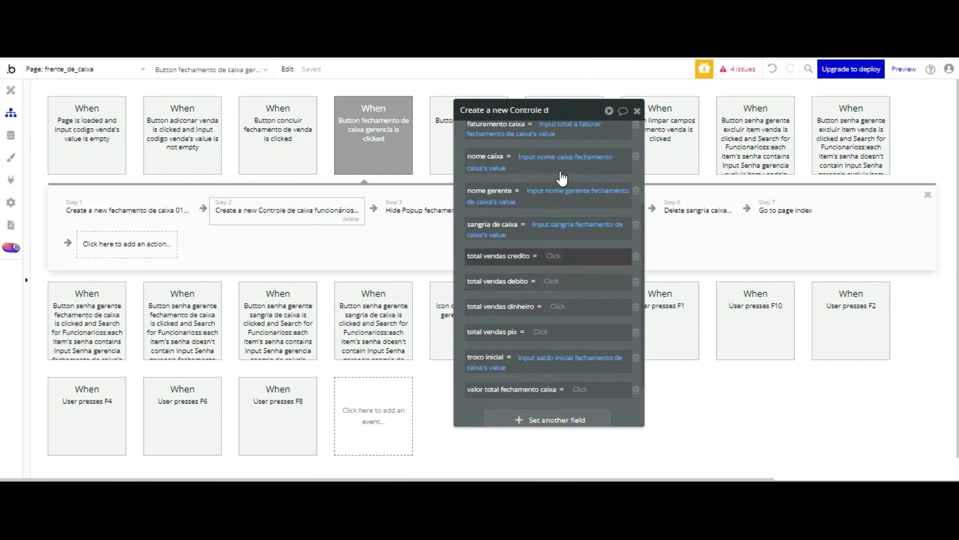
{"action": "left_click", "coordinate": [642, 238]}
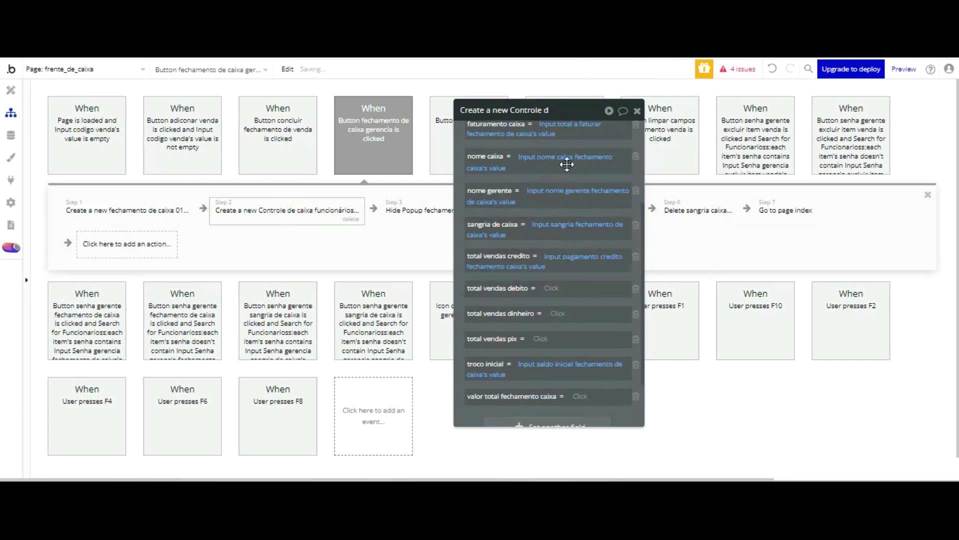
Copy the total vendas dinheiro and total vendas pix expressions into step 2.
{"action": "left_click", "coordinate": [127, 212]}
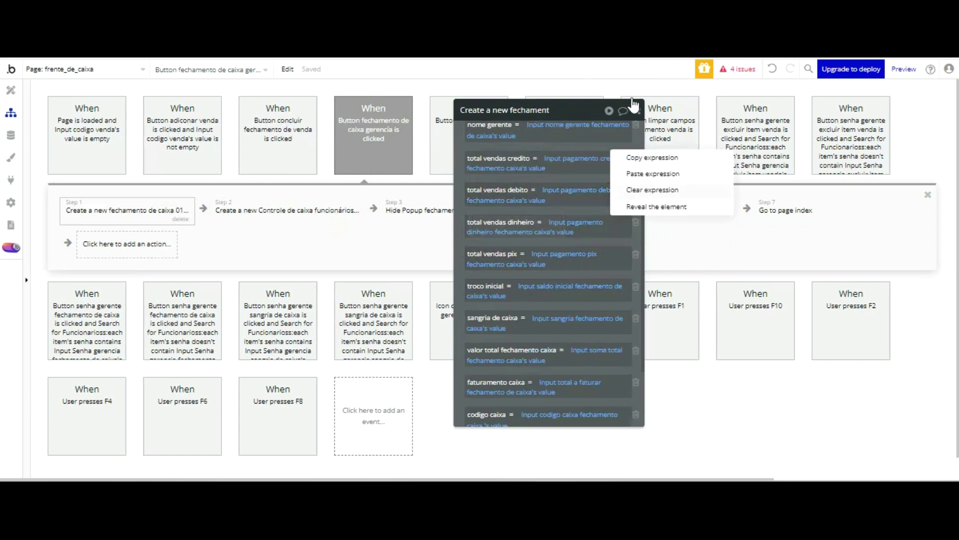
{"action": "left_click", "coordinate": [287, 212]}
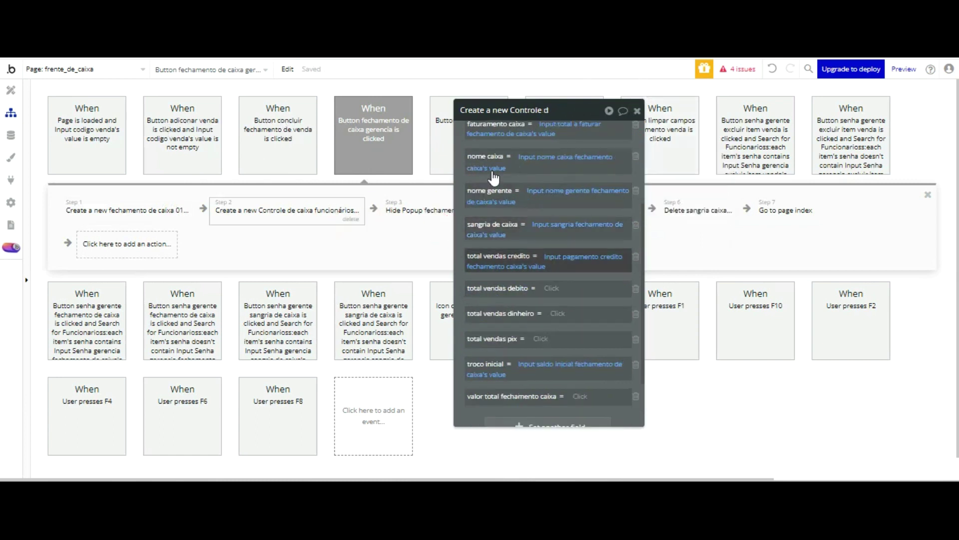
{"action": "left_click", "coordinate": [608, 268]}
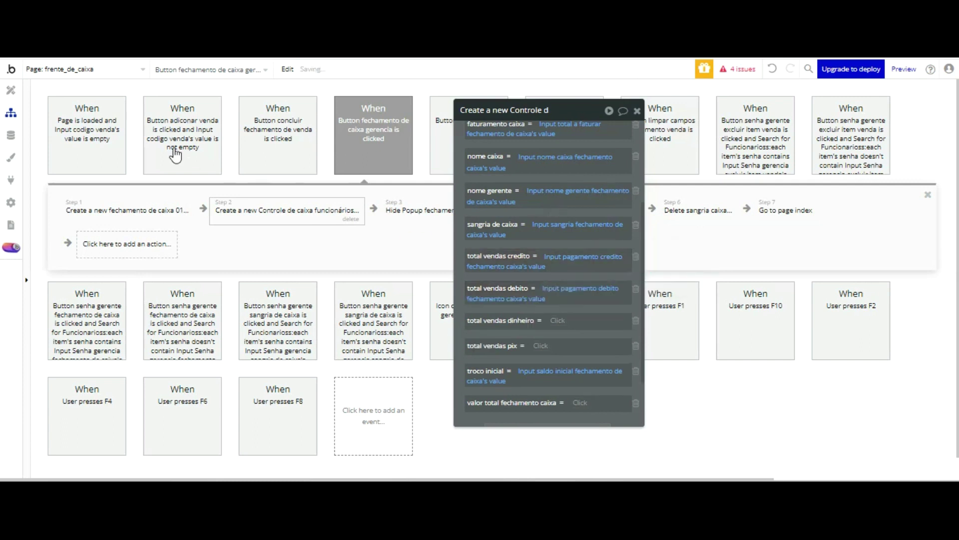
{"action": "left_click", "coordinate": [175, 213]}
{"action": "right_click", "coordinate": [569, 222]}
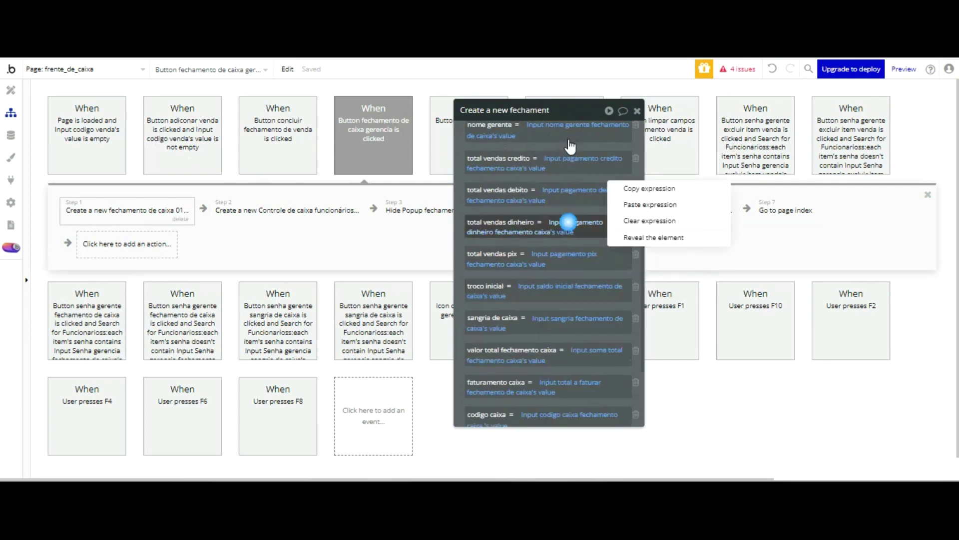
{"action": "left_click", "coordinate": [650, 188]}
{"action": "left_click", "coordinate": [287, 212]}
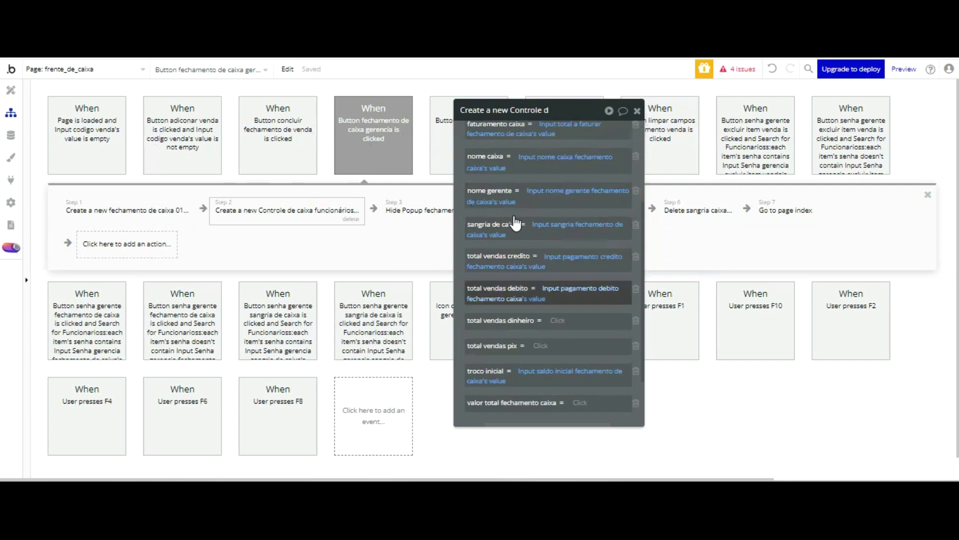
{"action": "right_click", "coordinate": [563, 316]}
{"action": "left_click", "coordinate": [639, 302]}
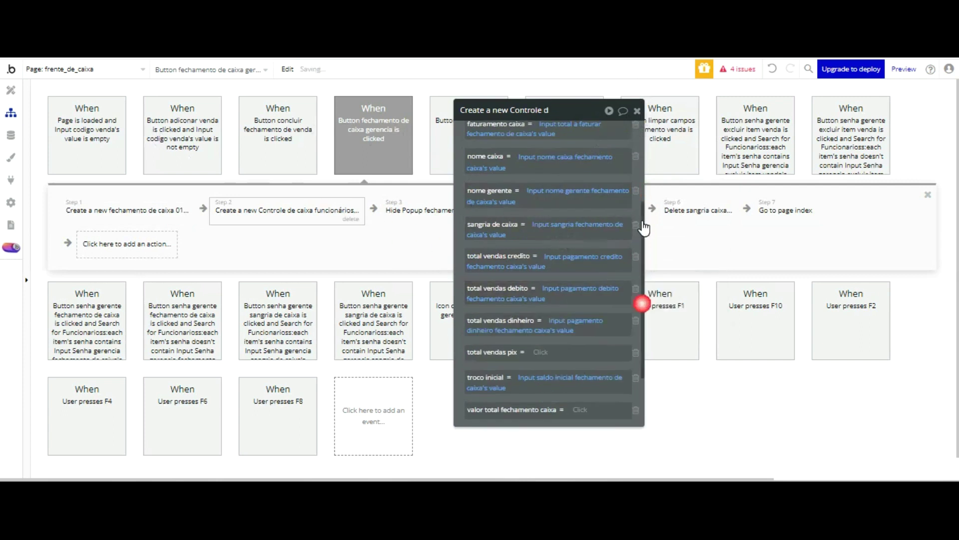
{"action": "left_click", "coordinate": [190, 212]}
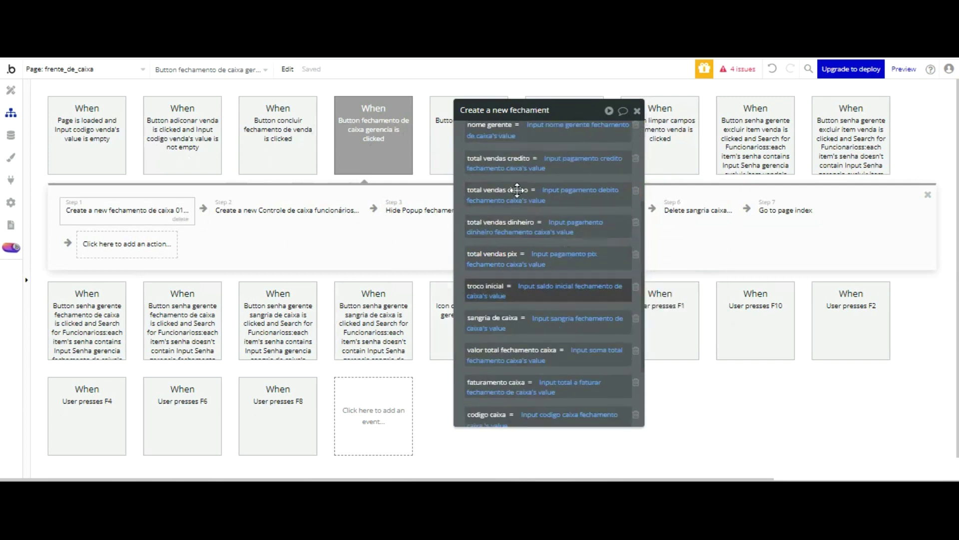
{"action": "right_click", "coordinate": [543, 252]}
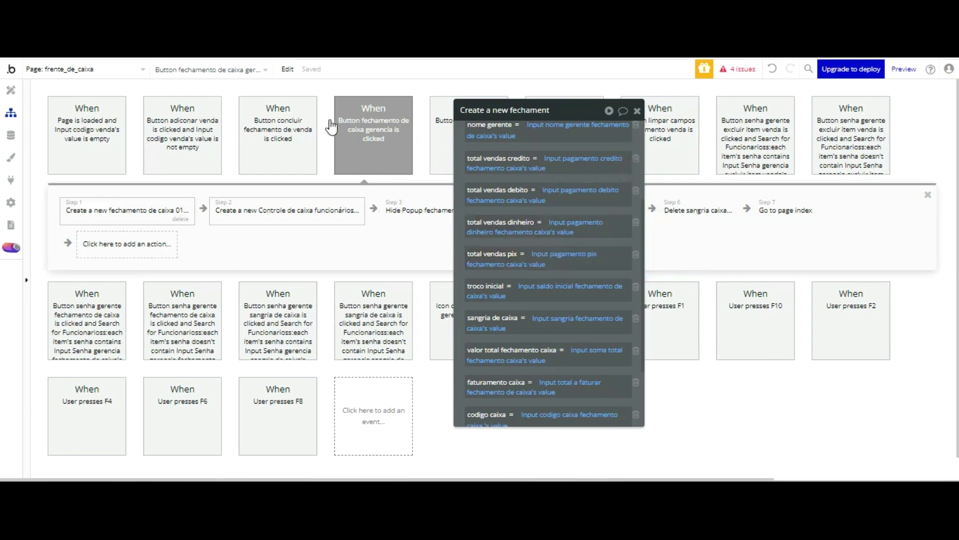
{"action": "left_click", "coordinate": [320, 214]}
{"action": "right_click", "coordinate": [554, 349]}
{"action": "left_click", "coordinate": [605, 333]}
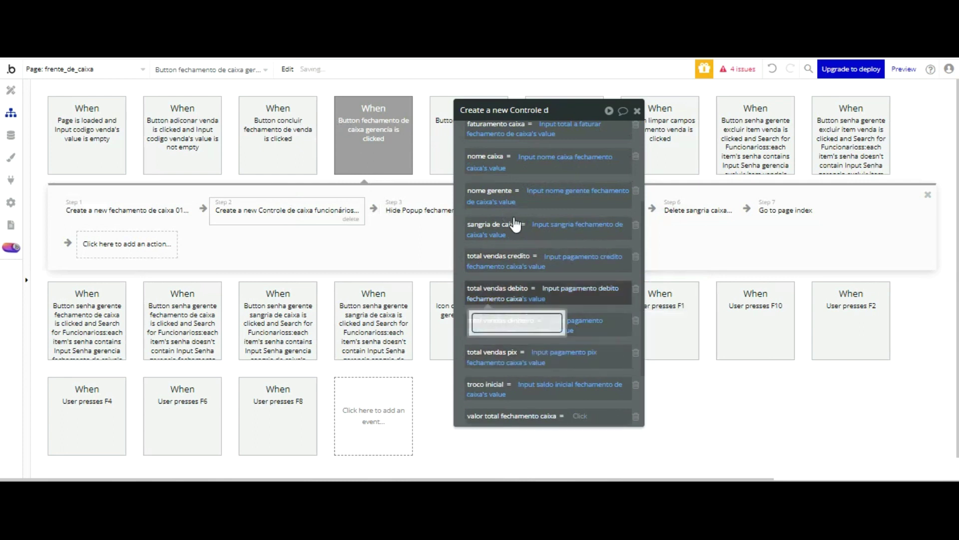
Copy the valor total fechamento caixa sum expression into step 2.
{"action": "scroll", "coordinate": [516, 223], "scroll_direction": "down", "scroll_amount": 3}
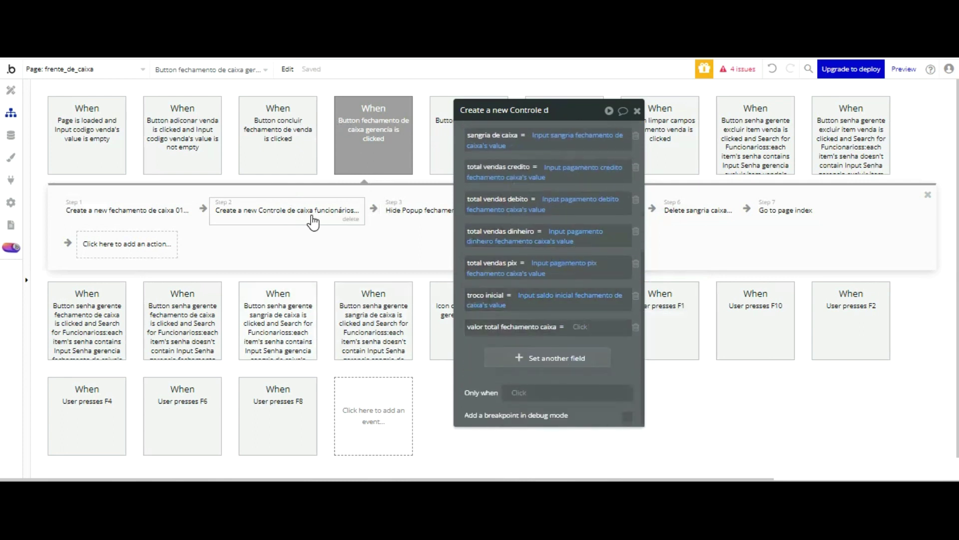
{"action": "scroll", "coordinate": [514, 193], "scroll_direction": "up", "scroll_amount": 3}
{"action": "scroll", "coordinate": [513, 193], "scroll_direction": "down", "scroll_amount": 3}
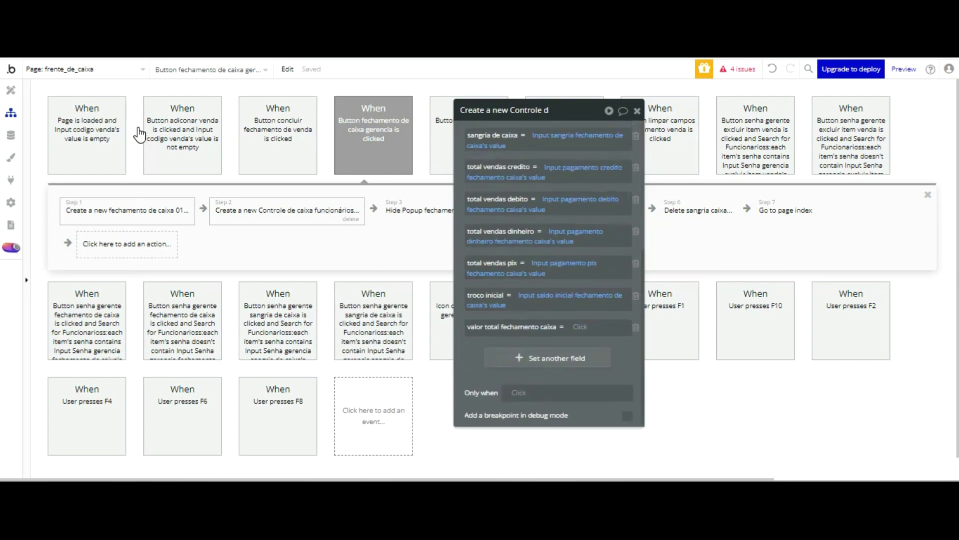
{"action": "left_click", "coordinate": [138, 210]}
{"action": "scroll", "coordinate": [550, 170], "scroll_direction": "down", "scroll_amount": 1}
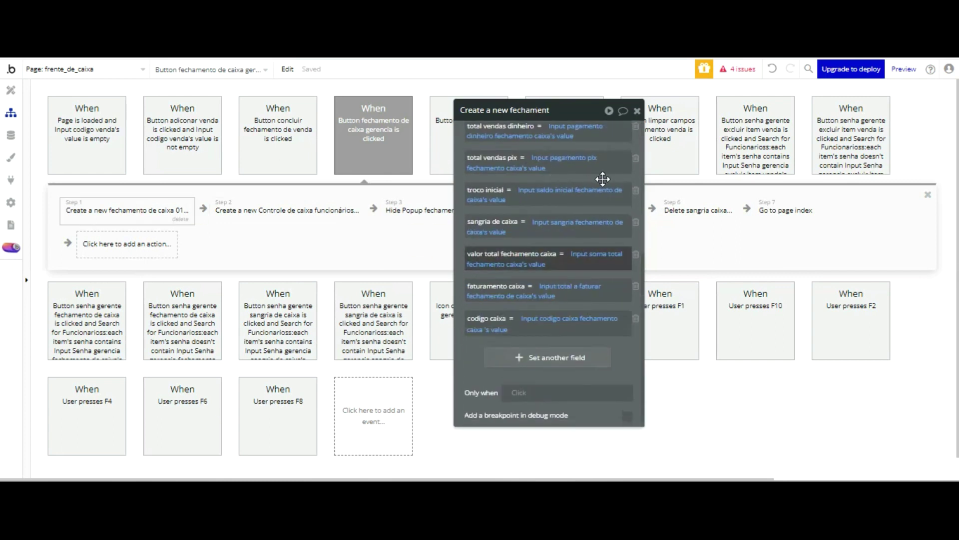
{"action": "right_click", "coordinate": [596, 255]}
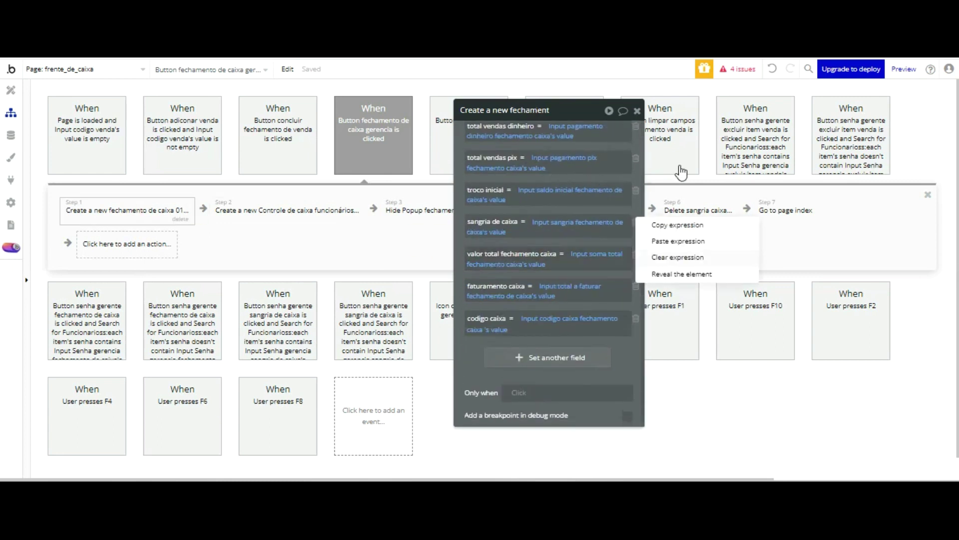
{"action": "left_click", "coordinate": [285, 210]}
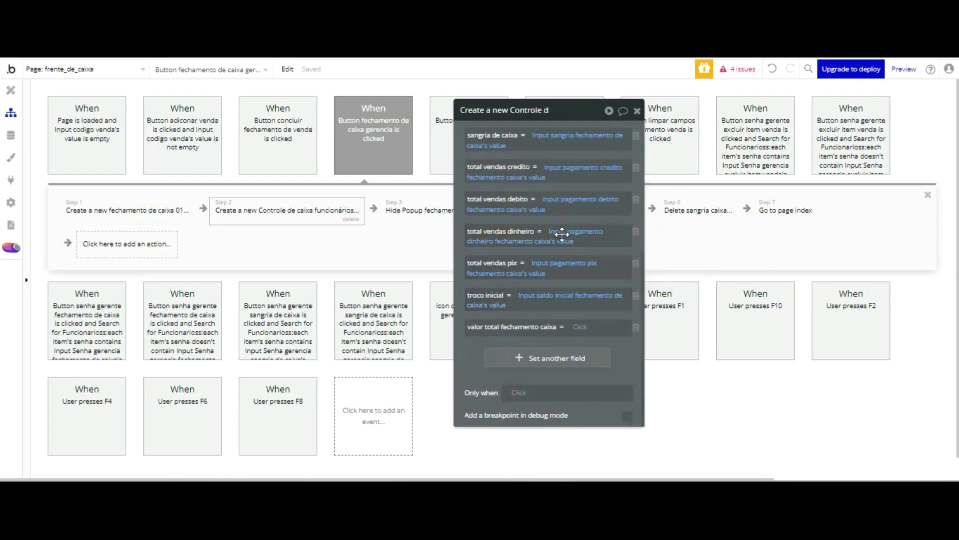
{"action": "right_click", "coordinate": [582, 251]}
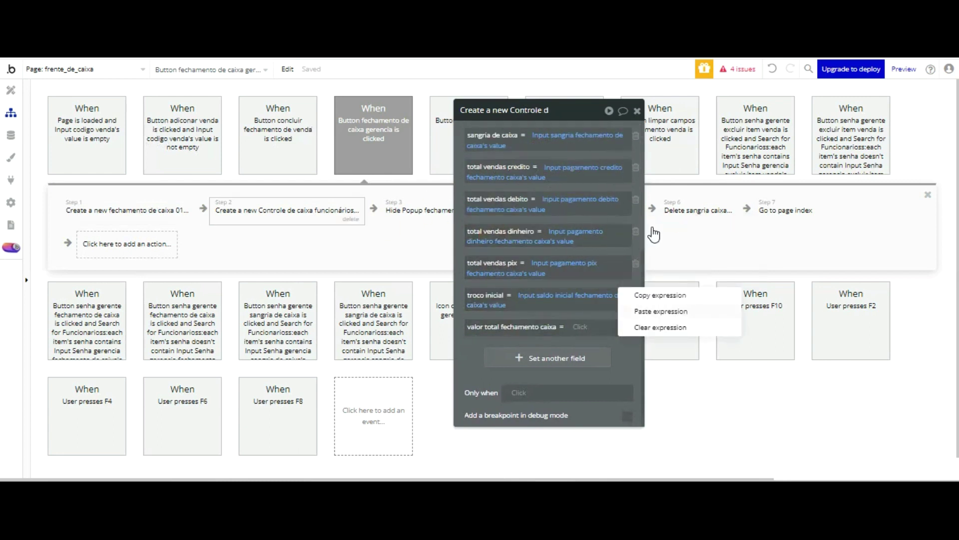
{"action": "left_click", "coordinate": [652, 311]}
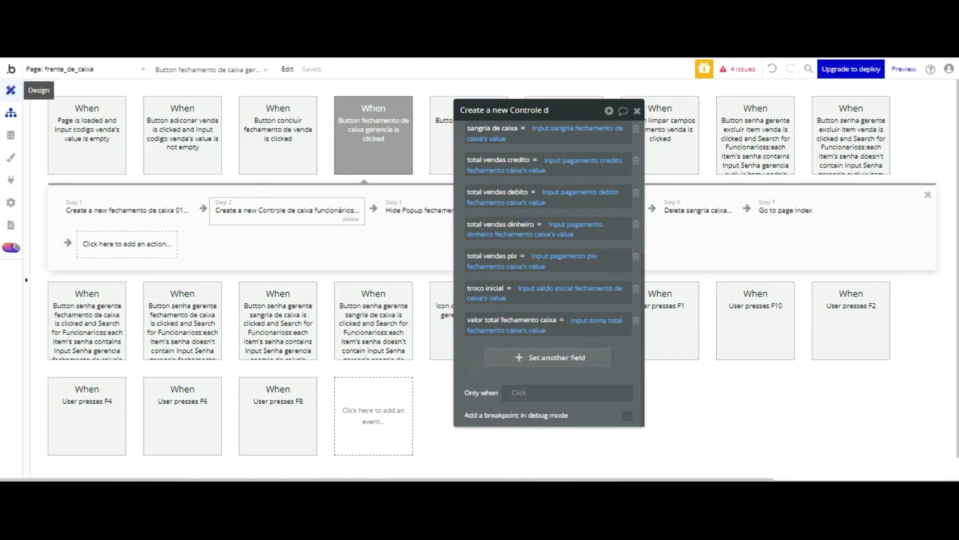
Return to Design and jump from the issues list to the broken Search for vendass.
{"action": "left_click", "coordinate": [10, 90]}
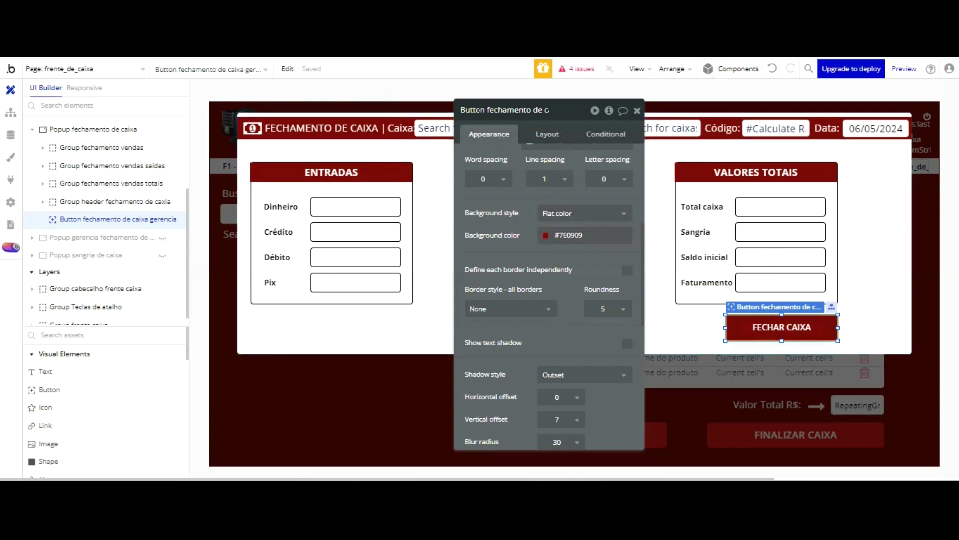
{"action": "left_click", "coordinate": [577, 69]}
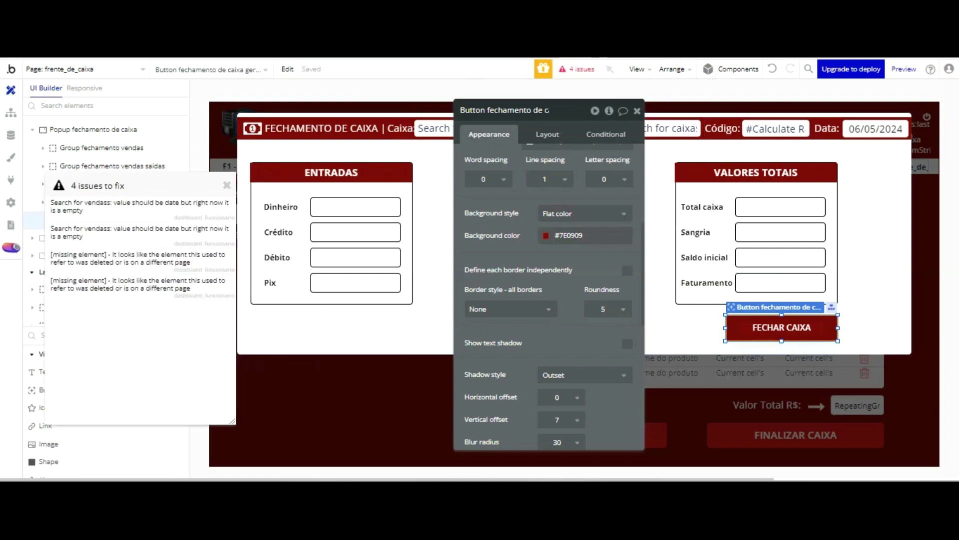
{"action": "left_click", "coordinate": [125, 205]}
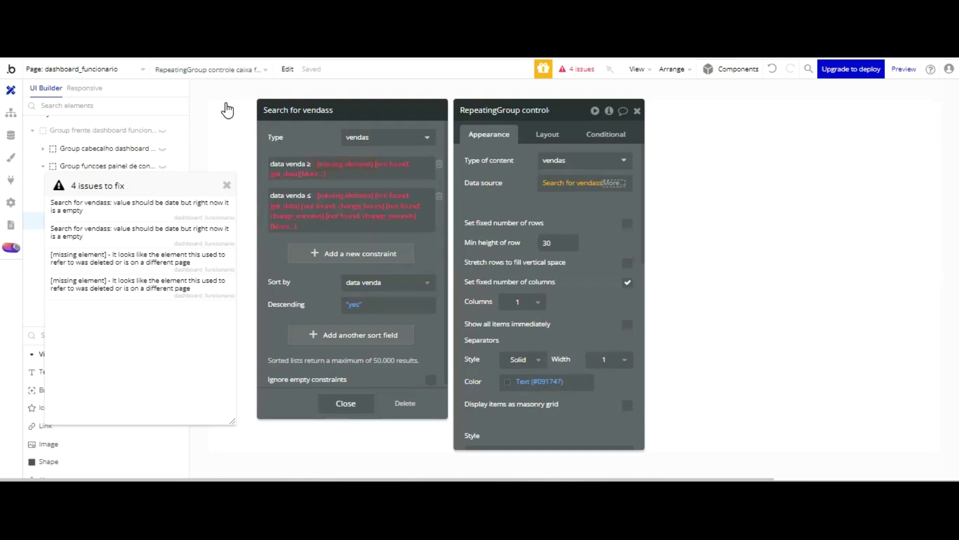
Delete both data venda constraints and clear the RepeatingGroup's data source.
{"action": "left_click", "coordinate": [227, 110]}
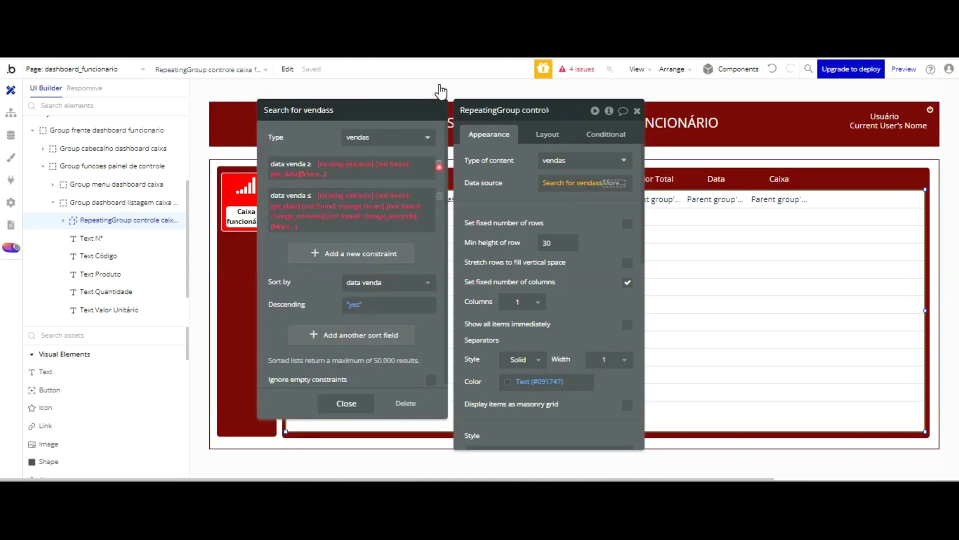
{"action": "key", "text": "ctrl+z"}
{"action": "key", "text": "ctrl+z"}
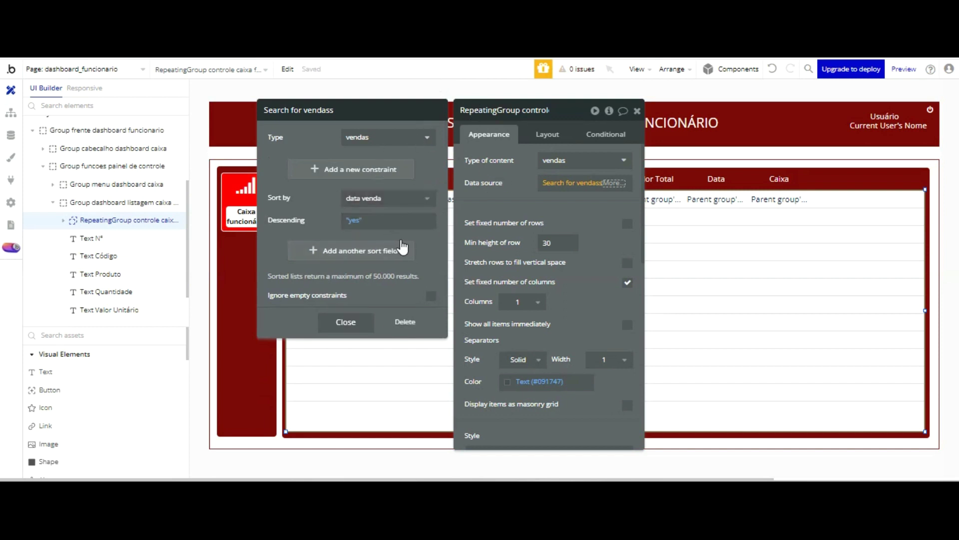
{"action": "left_click", "coordinate": [404, 322]}
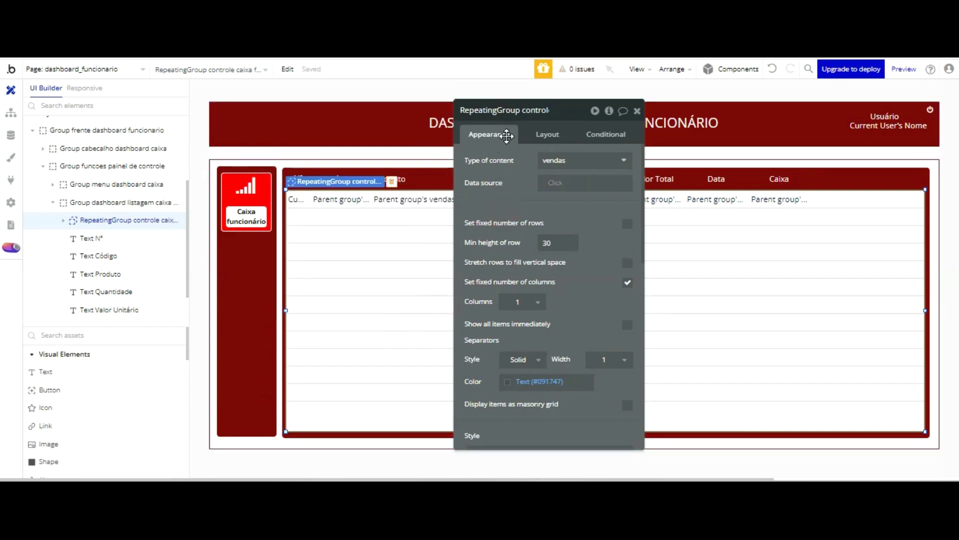
Set the repeating group's content type to Controle de caixa funcionário, sourced from a search of that type.
{"action": "left_click", "coordinate": [583, 159]}
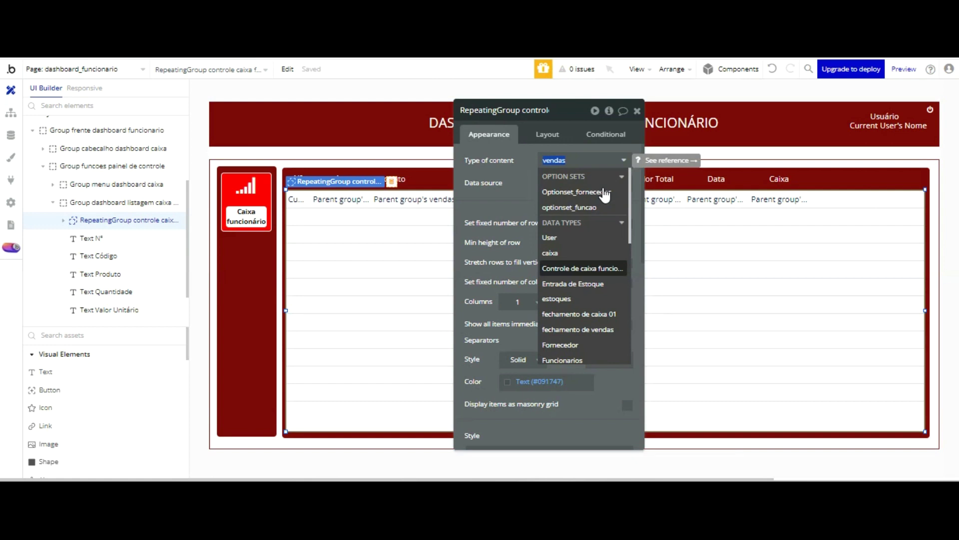
{"action": "key", "text": "Escape"}
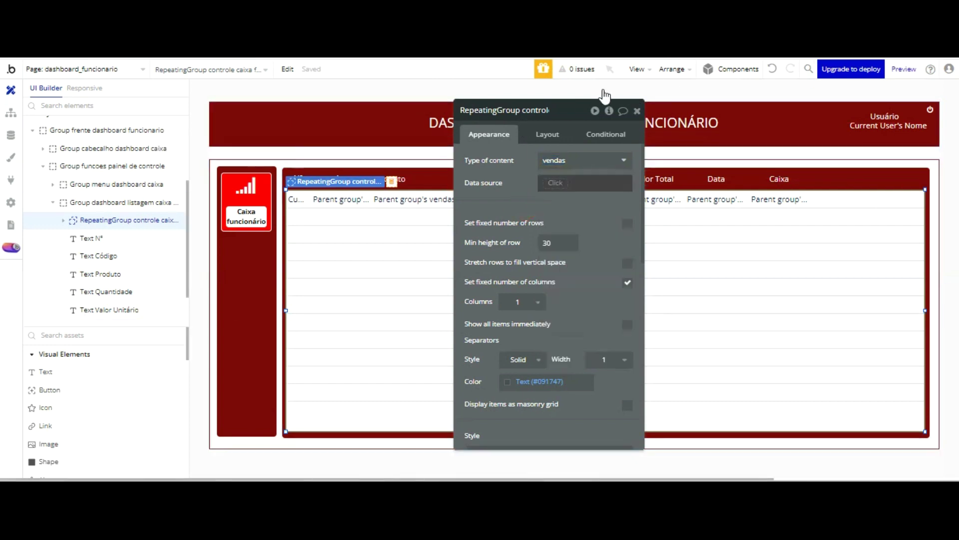
{"action": "left_click", "coordinate": [601, 159]}
{"action": "key", "text": "Down"}
{"action": "key", "text": "Down"}
{"action": "key", "text": "Down"}
{"action": "key", "text": "Down"}
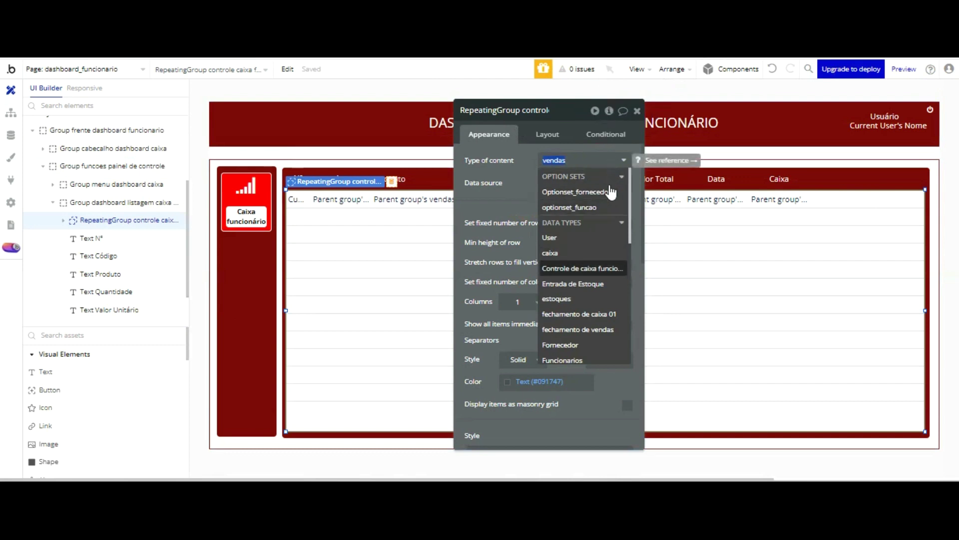
{"action": "left_click", "coordinate": [609, 268]}
{"action": "left_click", "coordinate": [585, 182]}
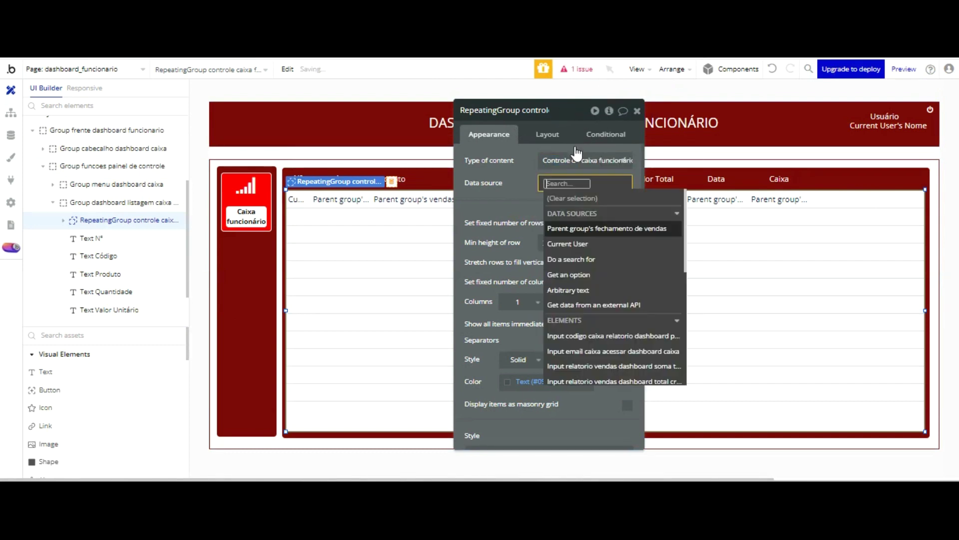
{"action": "left_click", "coordinate": [583, 259]}
{"action": "left_click", "coordinate": [393, 137]}
{"action": "key", "text": "Down"}
{"action": "key", "text": "Down"}
{"action": "key", "text": "Return"}
Add the search constraint nome caixa = Current User's Nome.
{"action": "left_click", "coordinate": [316, 165]}
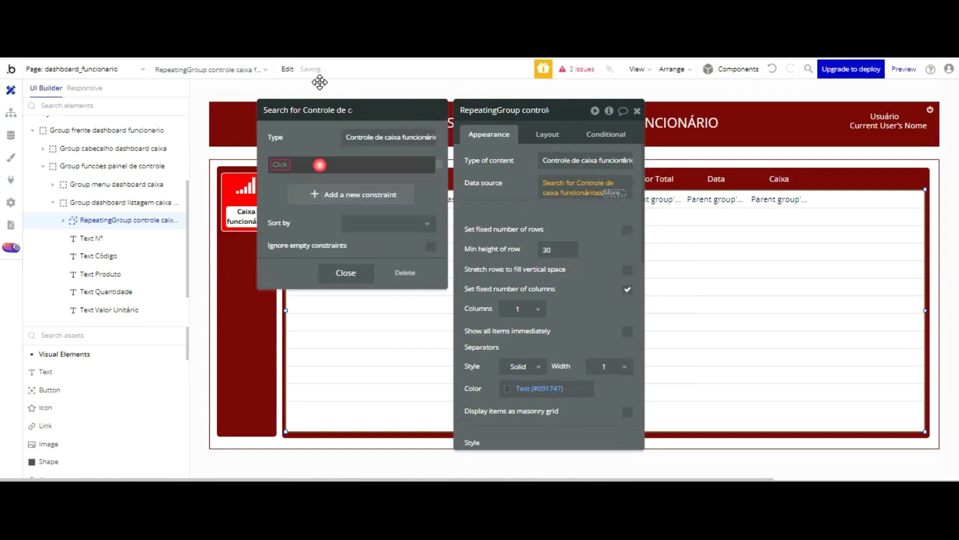
{"action": "left_click", "coordinate": [287, 164]}
{"action": "key", "text": "Down"}
{"action": "key", "text": "Down"}
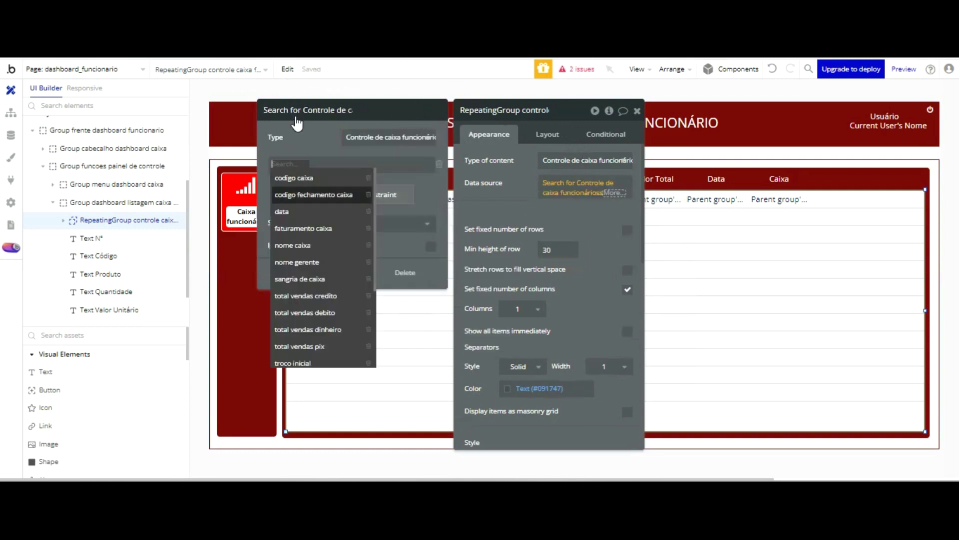
{"action": "key", "text": "Down"}
{"action": "key", "text": "Down"}
{"action": "key", "text": "Down"}
{"action": "key", "text": "Return"}
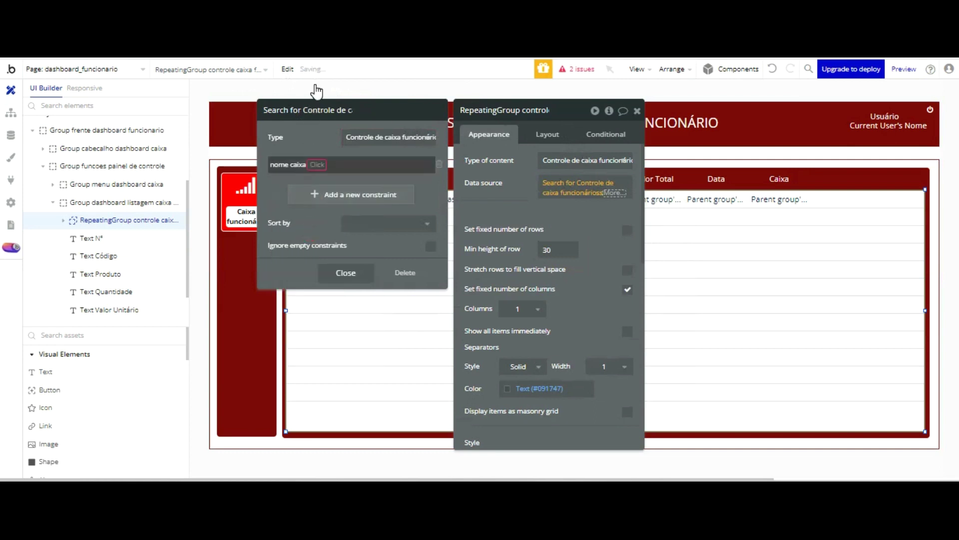
{"action": "key", "text": "Return"}
{"action": "key", "text": "Down"}
{"action": "key", "text": "Down"}
{"action": "key", "text": "Return"}
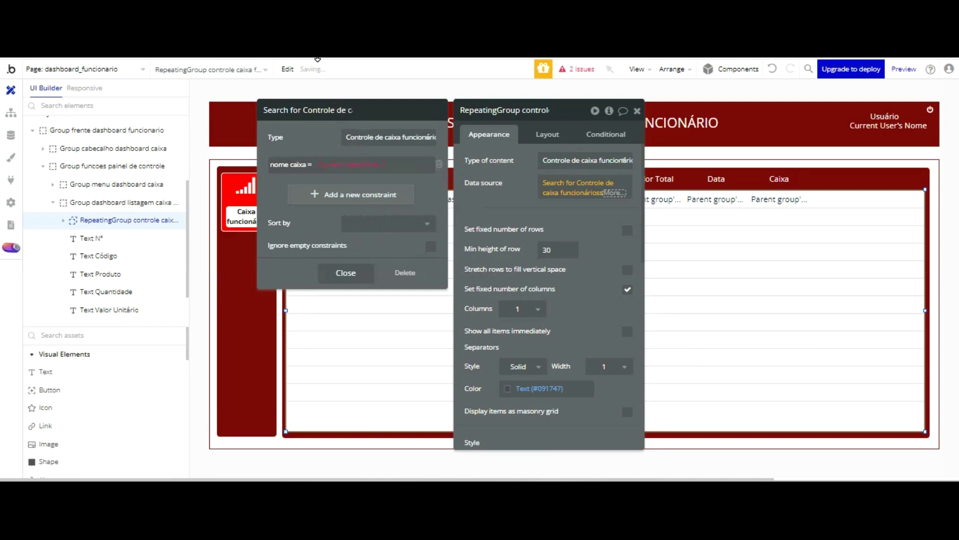
{"action": "left_click", "coordinate": [367, 164]}
{"action": "key", "text": "Down"}
{"action": "key", "text": "Down"}
{"action": "key", "text": "Down"}
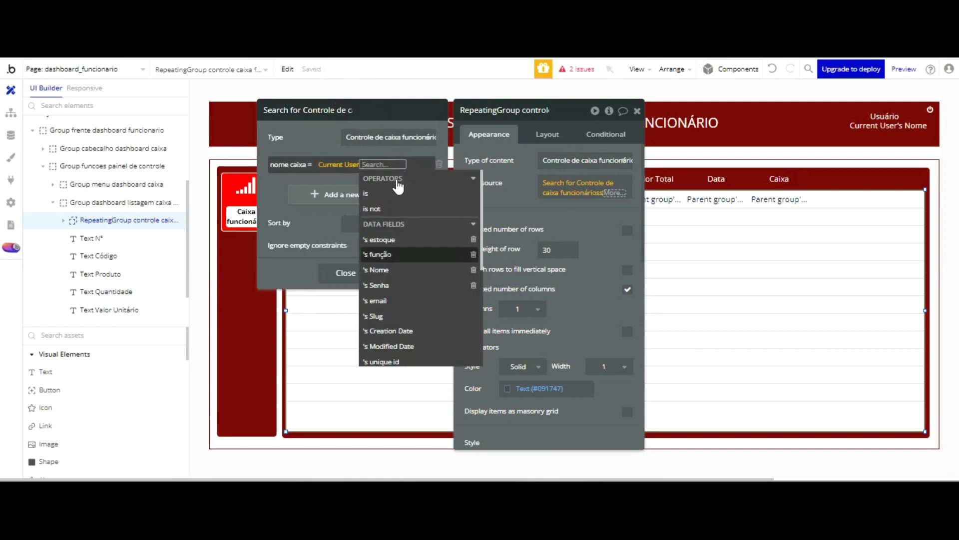
{"action": "key", "text": "Return"}
{"action": "left_click", "coordinate": [321, 61]}
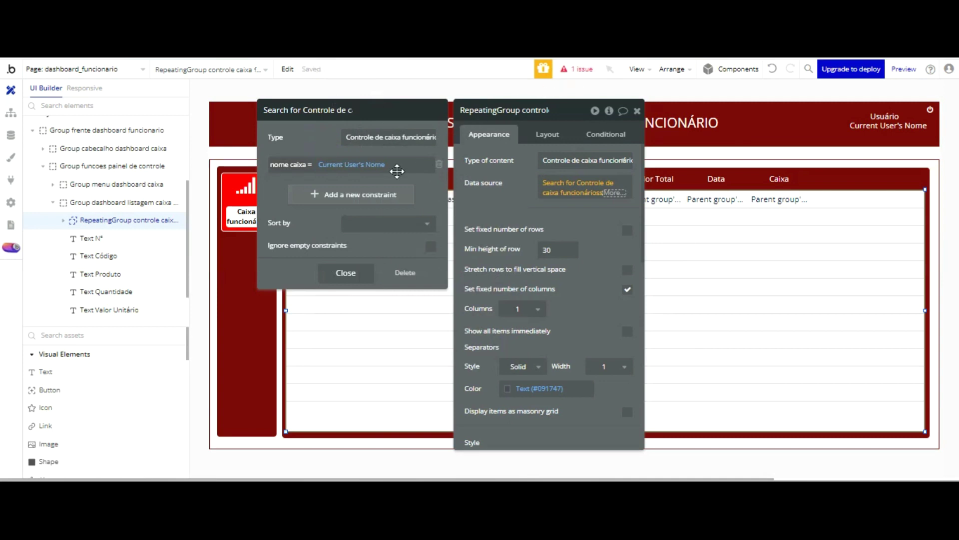
{"action": "left_click", "coordinate": [615, 192]}
{"action": "left_click", "coordinate": [497, 134]}
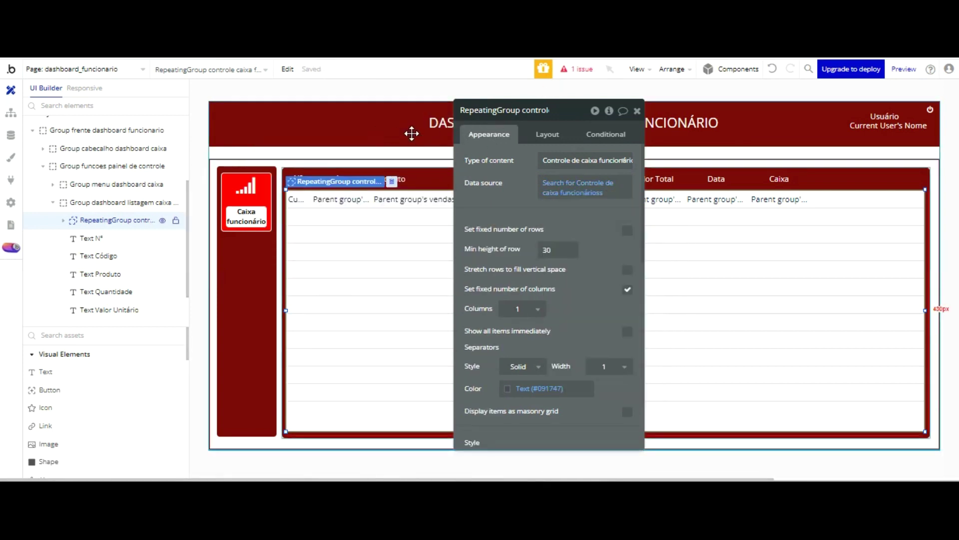
Give the row group Controle de caixa funcionários content, stretch it across the table, and preview.
{"action": "left_click_drag", "start_coordinate": [566, 149], "coordinate": [189, 114]}
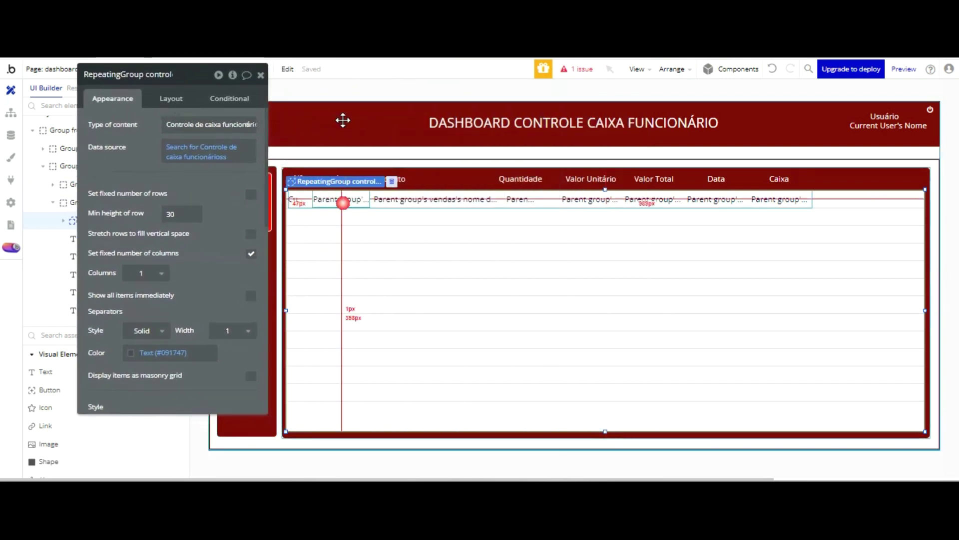
{"action": "left_click", "coordinate": [341, 199]}
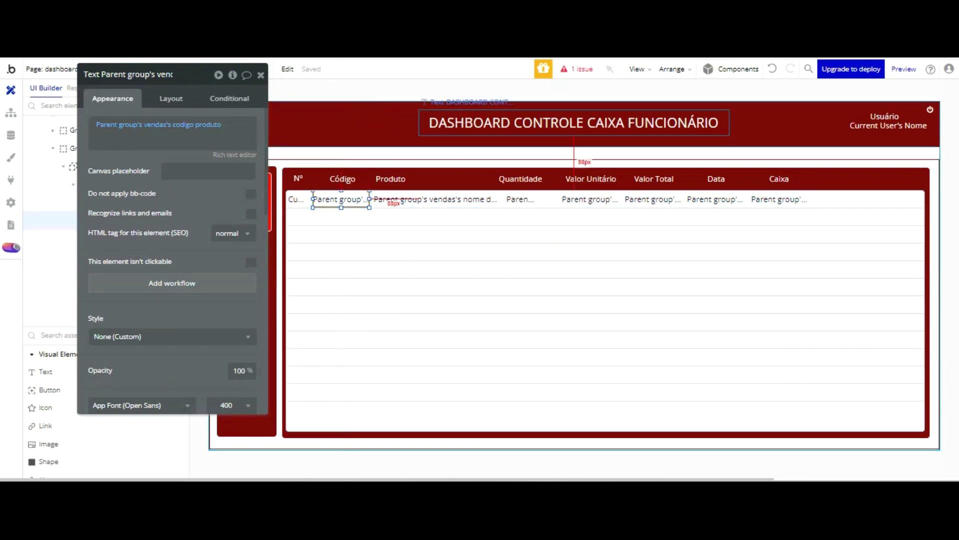
{"action": "mouse_move", "coordinate": [904, 69]}
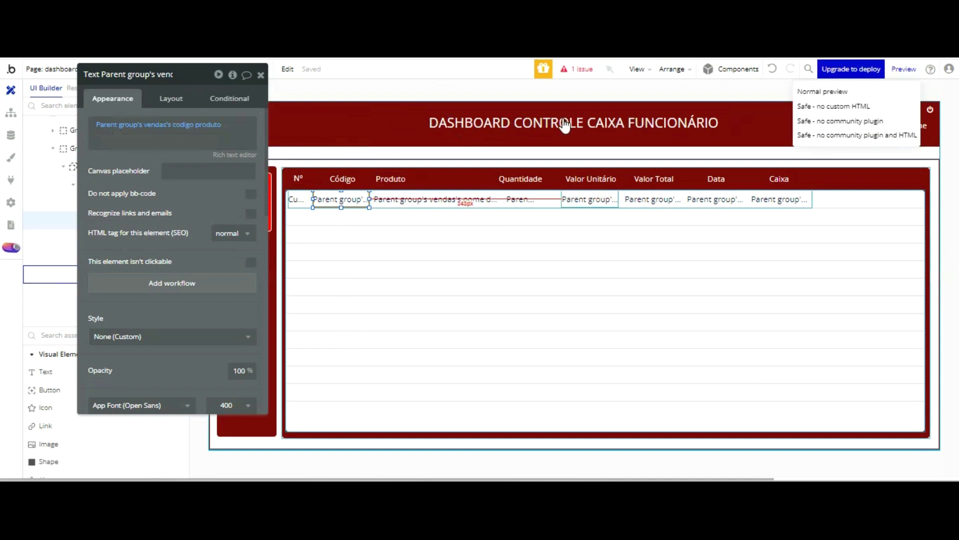
{"action": "left_click", "coordinate": [552, 200]}
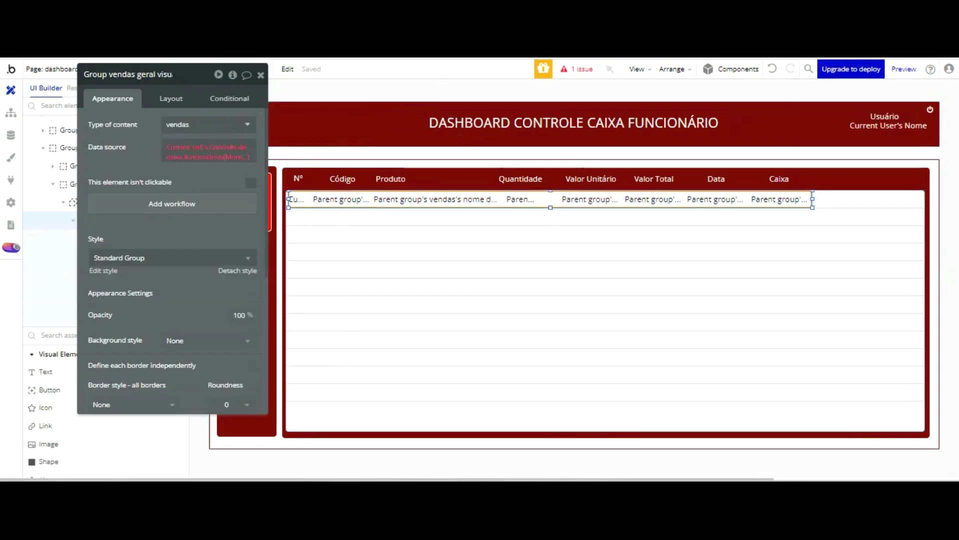
{"action": "left_click", "coordinate": [188, 124]}
{"action": "left_click", "coordinate": [220, 249]}
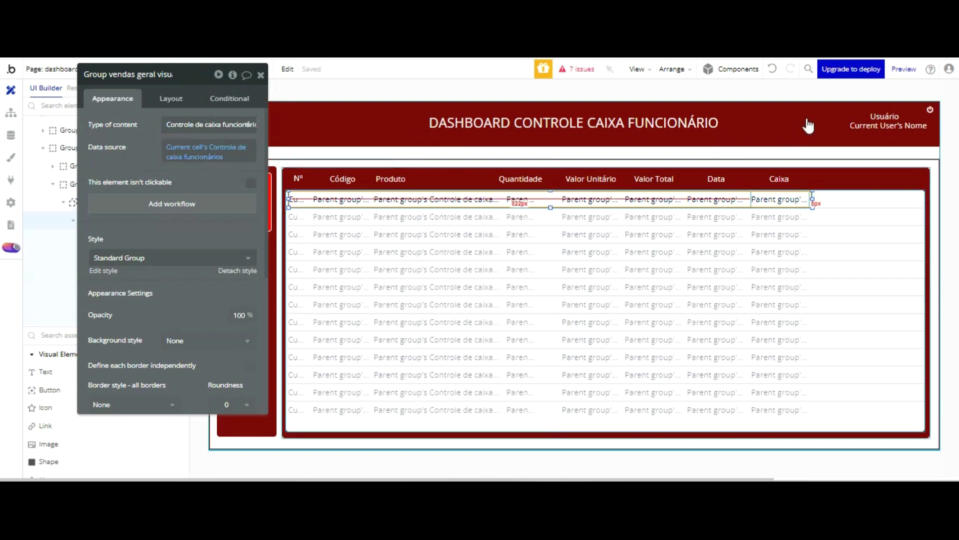
{"action": "left_click_drag", "start_coordinate": [810, 120], "coordinate": [919, 114]}
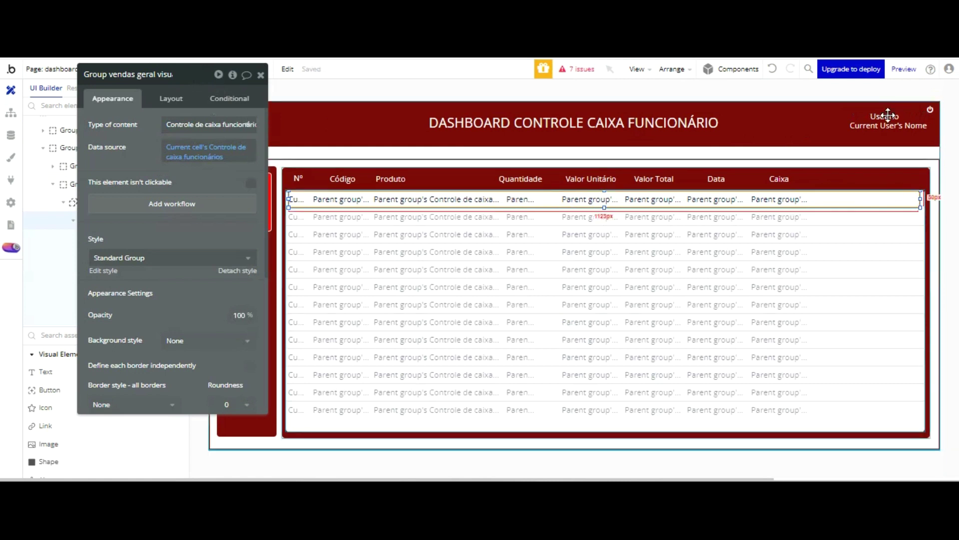
{"action": "key", "text": "ctrl+Tab"}
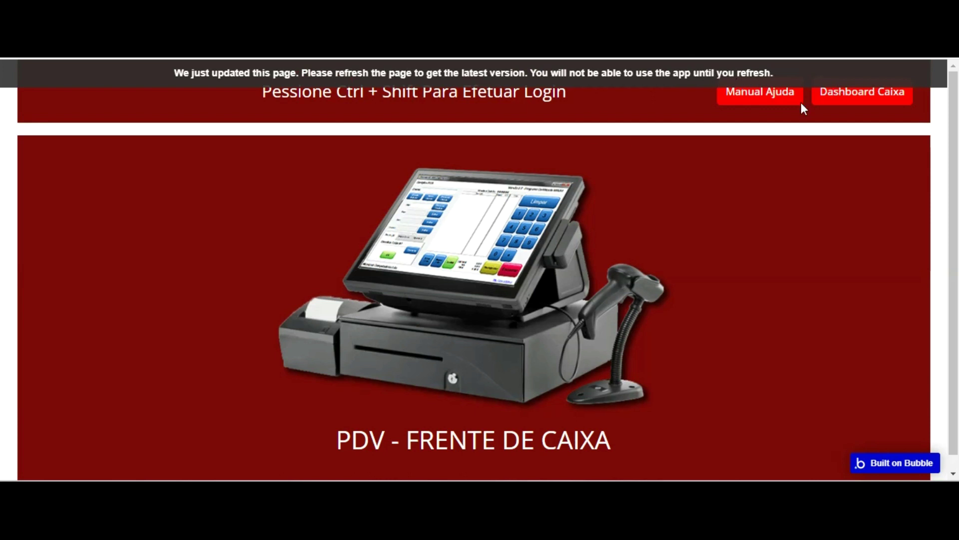
Reload the preview, log in with the cashier's e-mail, find the table empty, and return to the editor.
{"action": "left_click", "coordinate": [843, 62]}
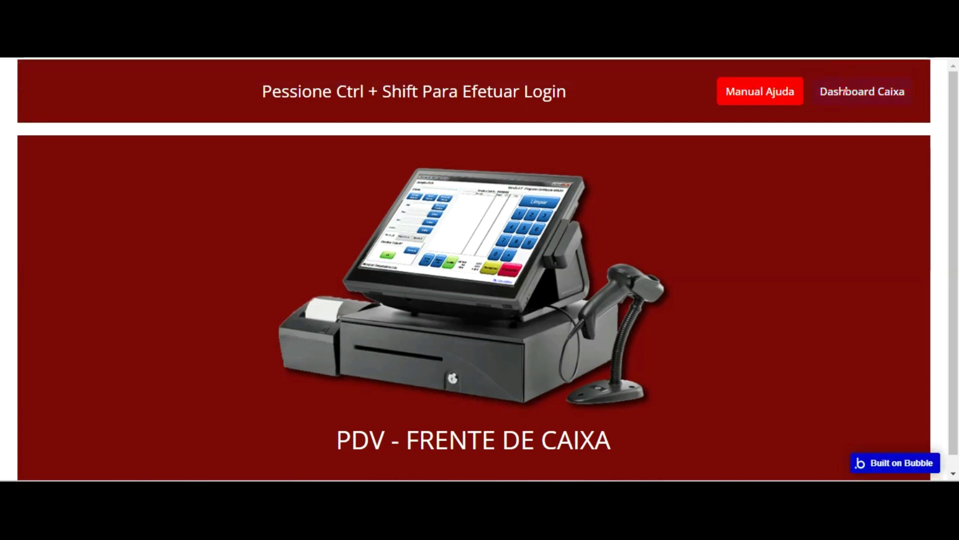
{"action": "key", "text": "ctrl+shift"}
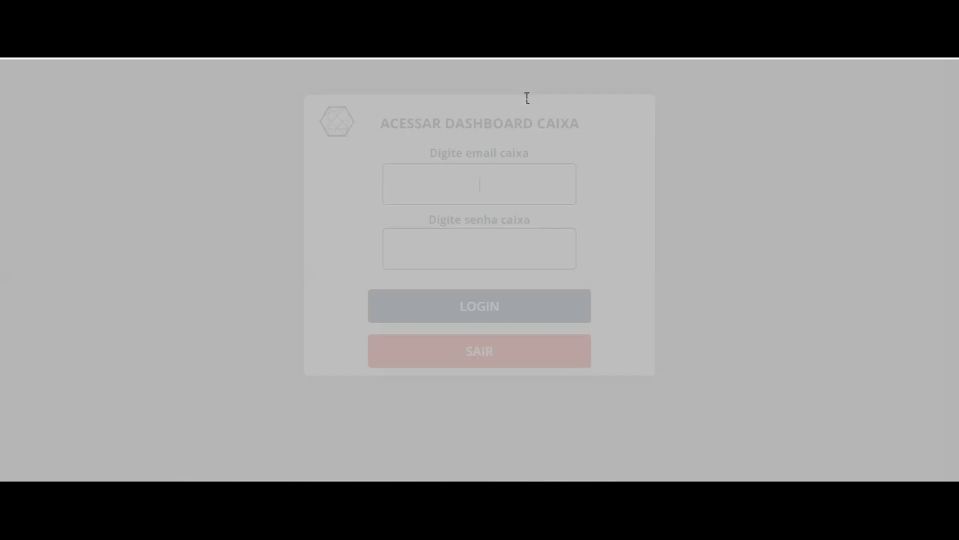
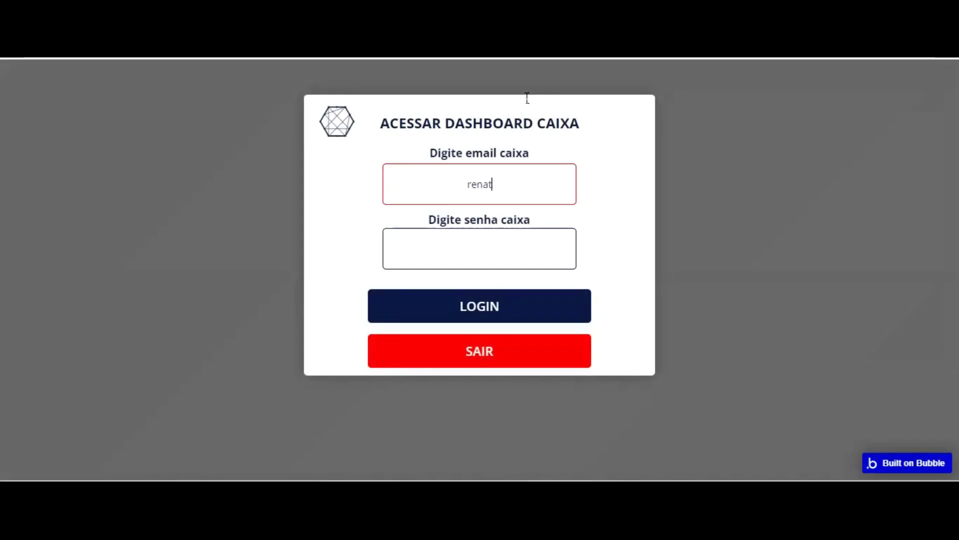
{"action": "key", "text": "Tab"}
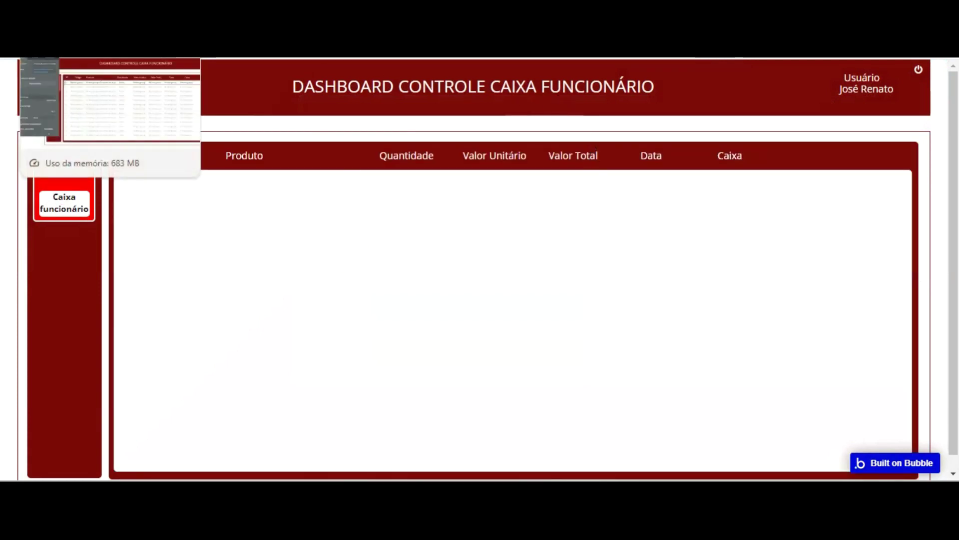
{"action": "left_click", "coordinate": [74, 50]}
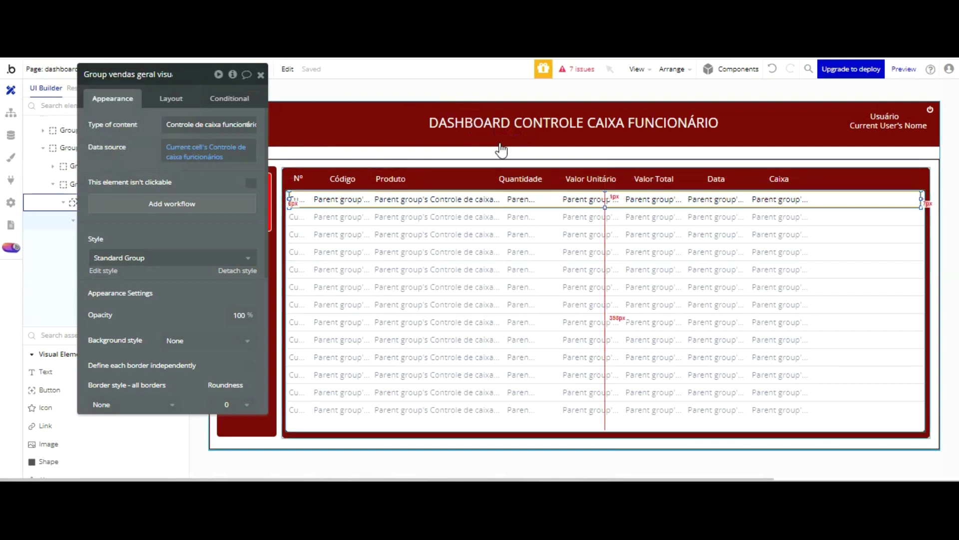
Fix the Código cell's broken expression to show the record's nome caixa.
{"action": "left_click", "coordinate": [325, 199]}
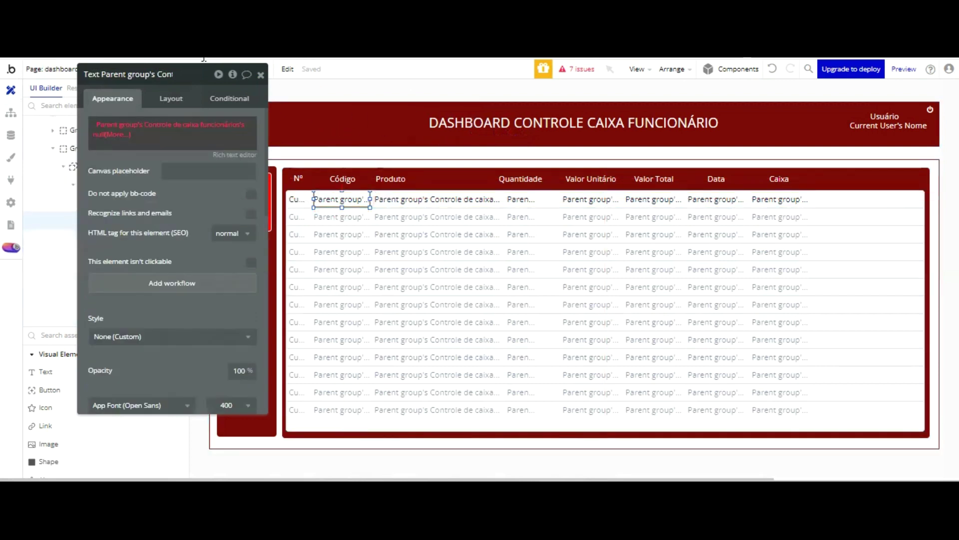
{"action": "left_click", "coordinate": [118, 135]}
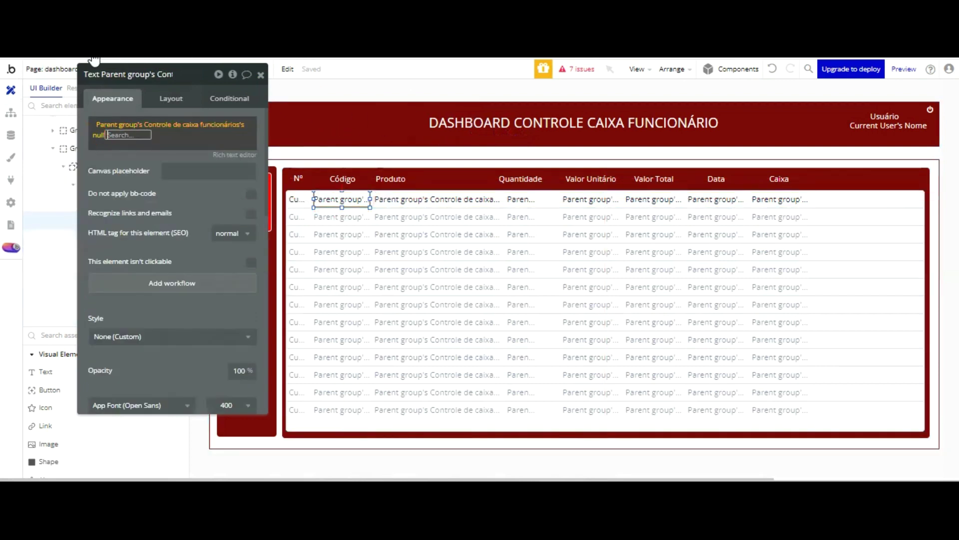
{"action": "key", "text": "BackSpace"}
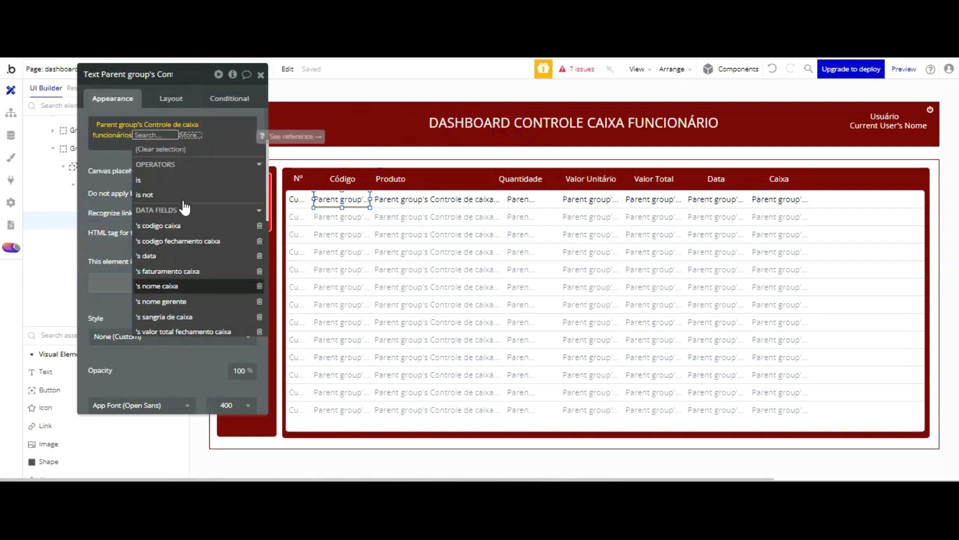
{"action": "left_click", "coordinate": [175, 283]}
{"action": "left_click", "coordinate": [107, 155]}
Delete the Produto and Quantidade headers and their first-row cells.
{"action": "left_click", "coordinate": [461, 199]}
{"action": "key", "text": "Delete"}
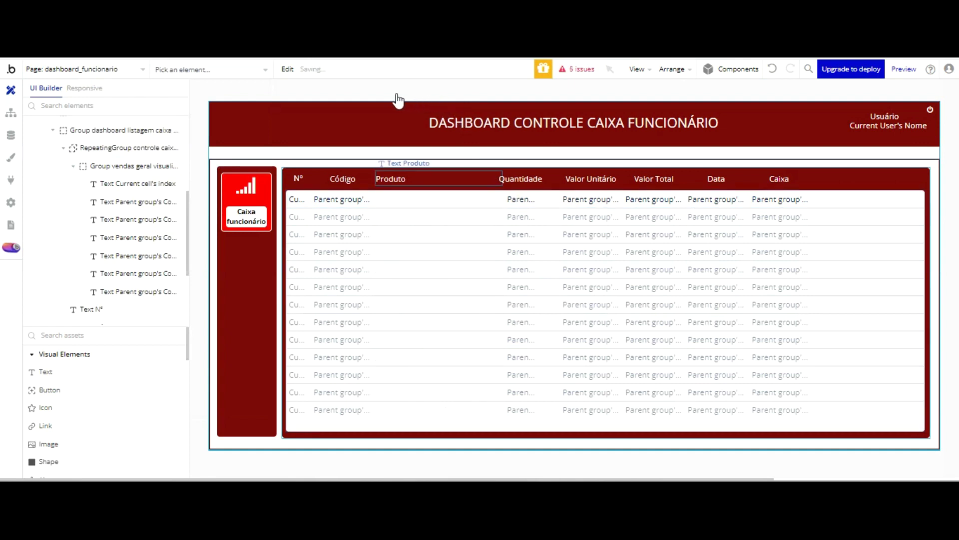
{"action": "key", "text": "Delete"}
{"action": "double_click", "coordinate": [528, 178]}
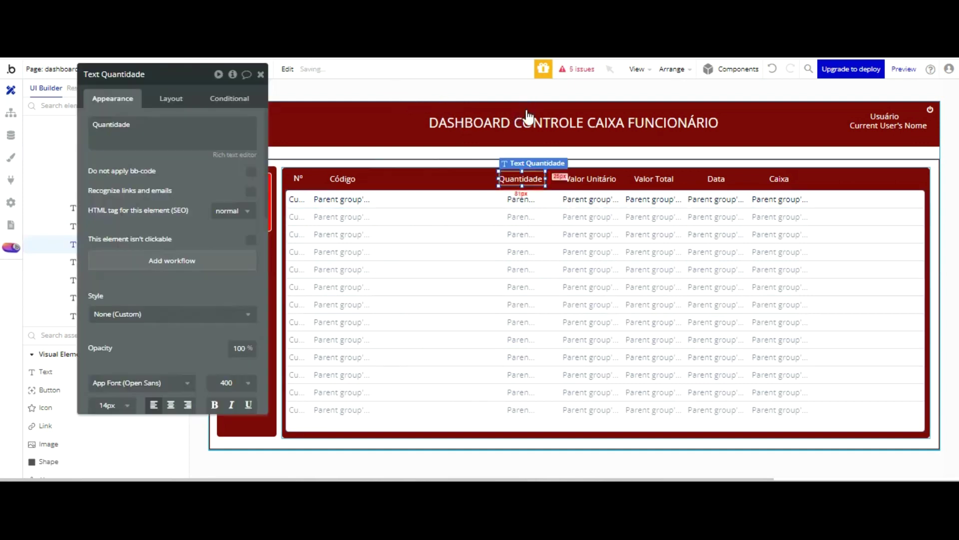
{"action": "key", "text": "Delete"}
{"action": "left_click", "coordinate": [521, 199]}
{"action": "key", "text": "Delete"}
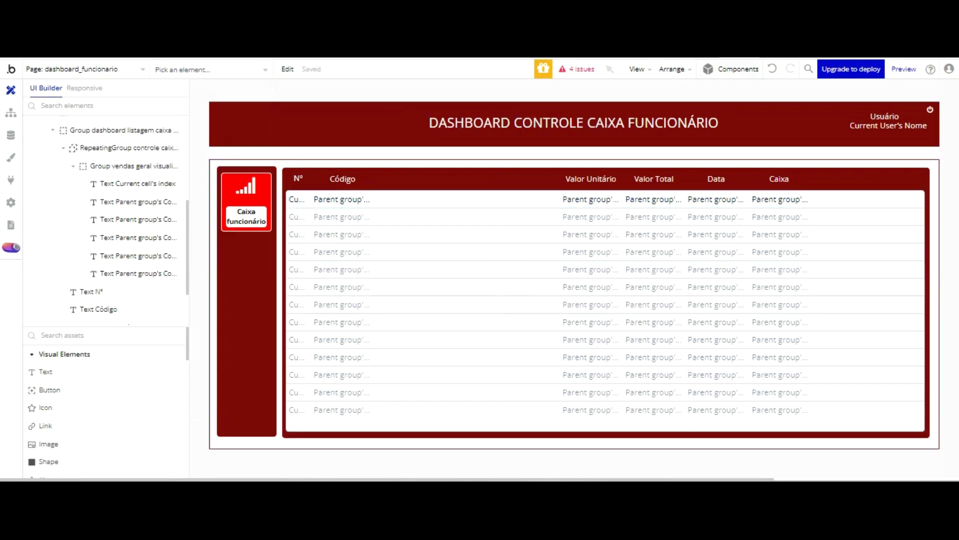
Undo the recent edits several times to restore the table's columns.
{"action": "left_click", "coordinate": [772, 68]}
{"action": "left_click", "coordinate": [772, 69]}
{"action": "left_click", "coordinate": [772, 69]}
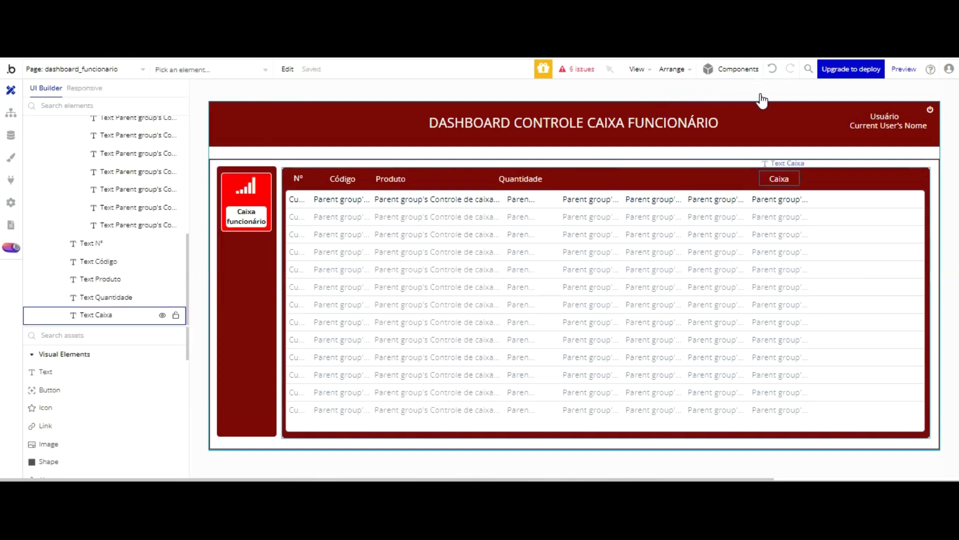
{"action": "left_click", "coordinate": [762, 100]}
{"action": "left_click", "coordinate": [772, 68]}
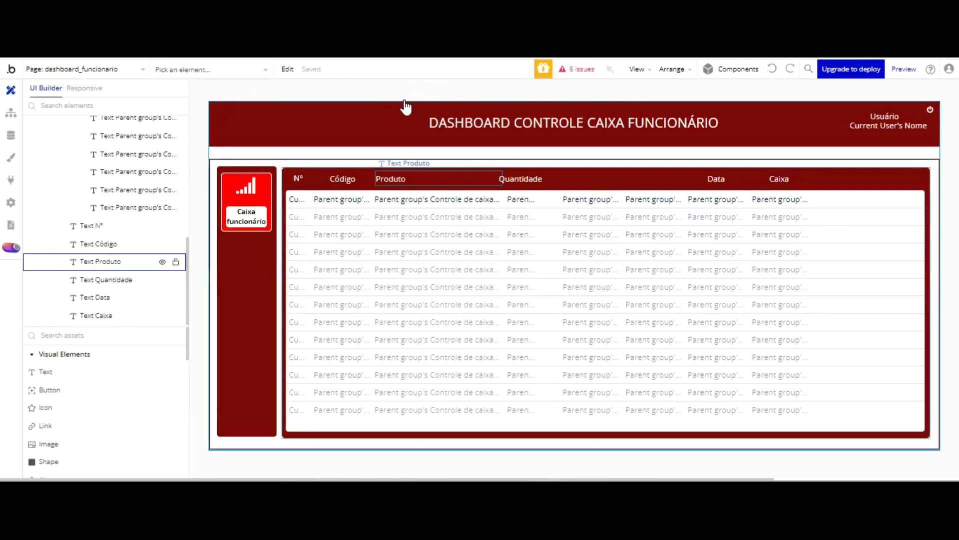
{"action": "key", "text": "ctrl+z"}
{"action": "key", "text": "ctrl+z"}
{"action": "key", "text": "ctrl+z"}
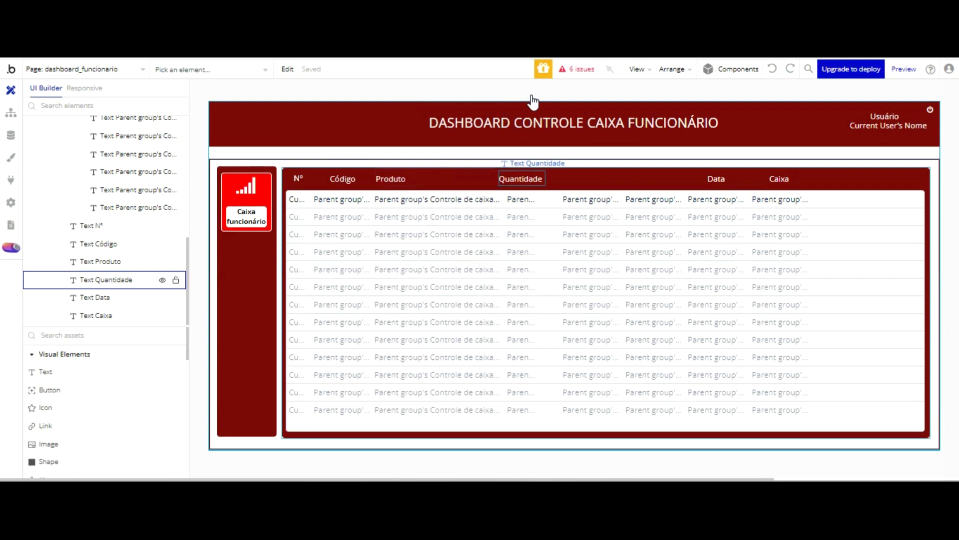
{"action": "key", "text": "ctrl+z"}
{"action": "key", "text": "ctrl+z"}
{"action": "key", "text": "ctrl+z"}
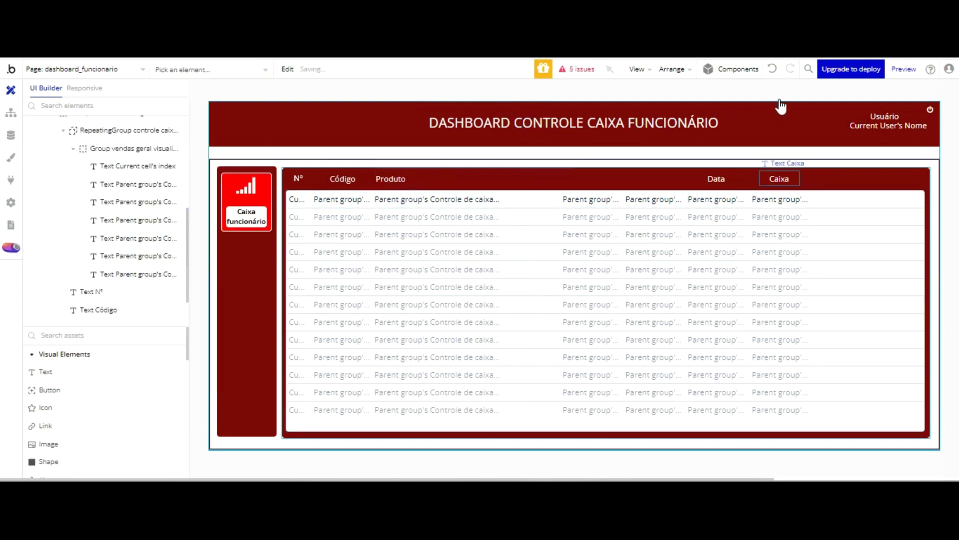
{"action": "key", "text": "ctrl+z"}
{"action": "key", "text": "ctrl+z"}
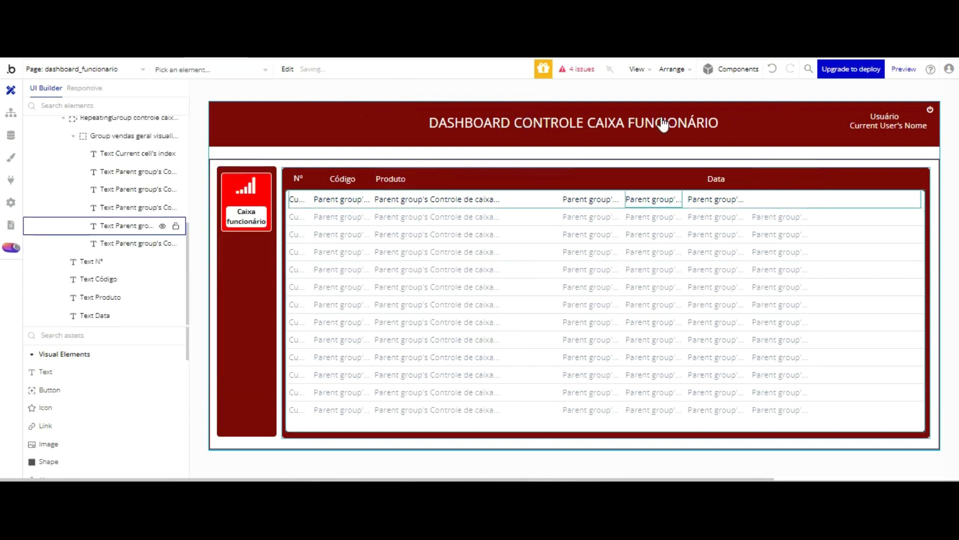
{"action": "key", "text": "ctrl+z"}
{"action": "key", "text": "ctrl+z"}
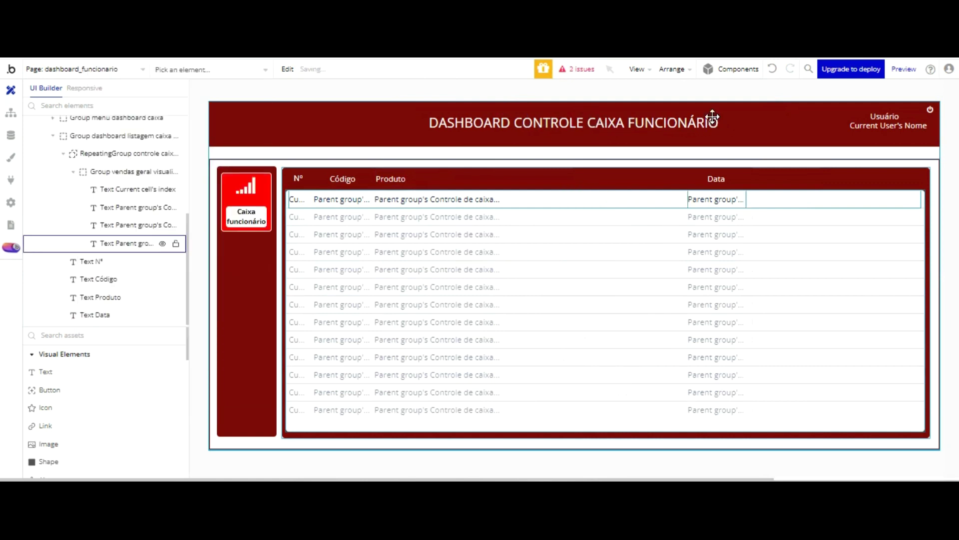
Make the Data cell show the record's data field, formatted as 06/05/2024.
{"action": "left_click", "coordinate": [99, 134]}
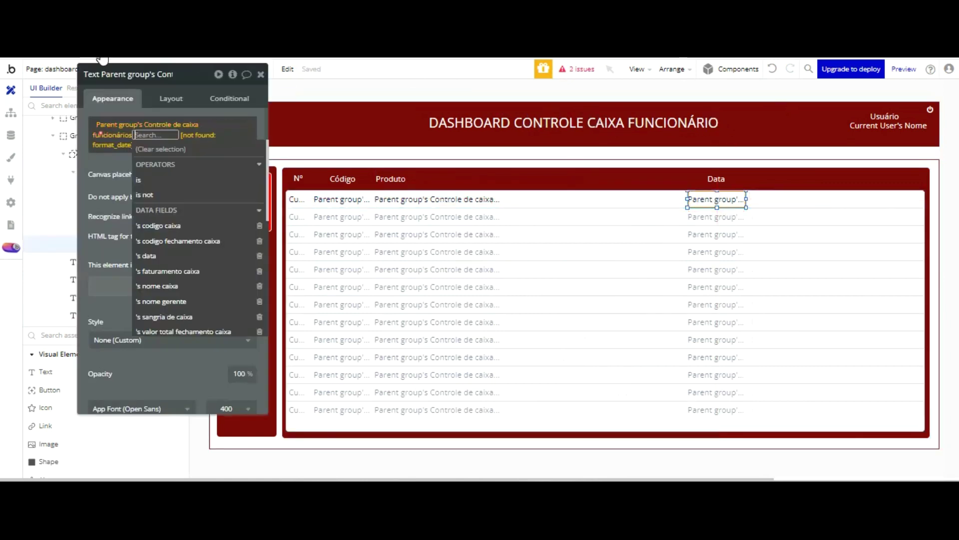
{"action": "left_click", "coordinate": [179, 255]}
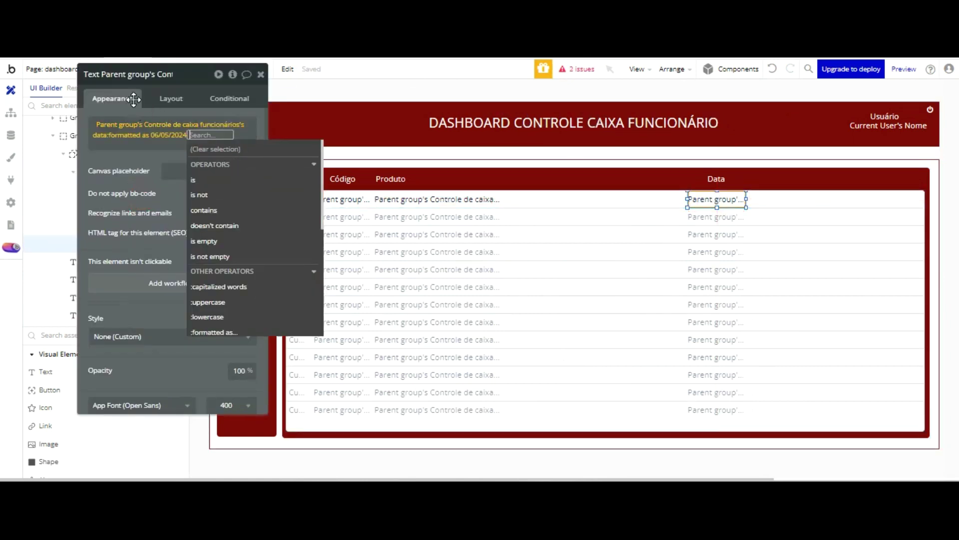
{"action": "left_click", "coordinate": [119, 165]}
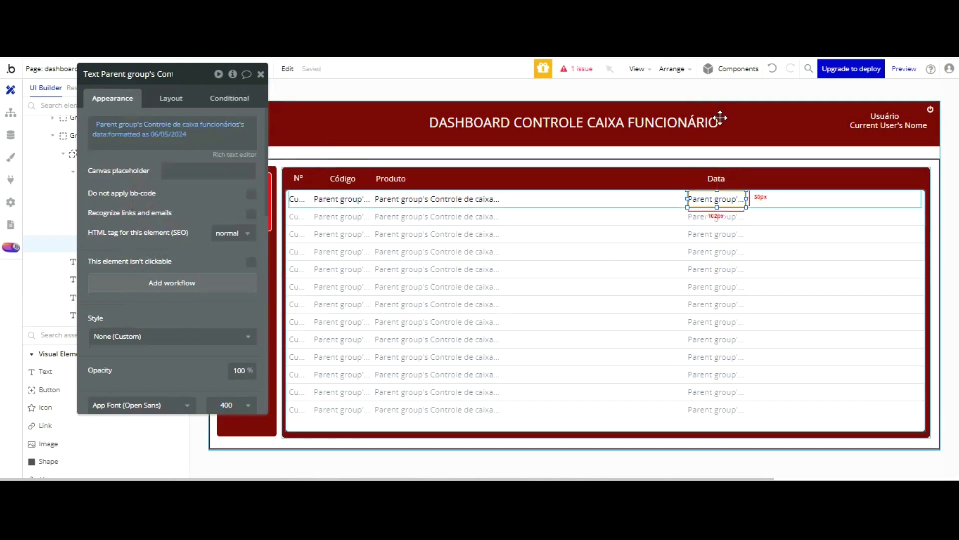
Shift the Data cell and its heading to the table's right side.
{"action": "key", "text": "Right"}
{"action": "key", "text": "Right"}
{"action": "key", "text": "Right"}
{"action": "key", "text": "Right"}
{"action": "key", "text": "Right"}
{"action": "key", "text": "Right"}
{"action": "key", "text": "Right"}
{"action": "key", "text": "Right"}
{"action": "key", "text": "Right"}
{"action": "key", "text": "Right"}
{"action": "key", "text": "Right"}
{"action": "key", "text": "Right"}
{"action": "key", "text": "Right"}
{"action": "key", "text": "Right"}
{"action": "key", "text": "Right"}
{"action": "key", "text": "Right"}
{"action": "key", "text": "Right"}
{"action": "key", "text": "Right"}
{"action": "key", "text": "Right"}
{"action": "key", "text": "Right"}
{"action": "key", "text": "Right"}
{"action": "key", "text": "Right"}
{"action": "key", "text": "Right"}
{"action": "key", "text": "Right"}
{"action": "key", "text": "Right"}
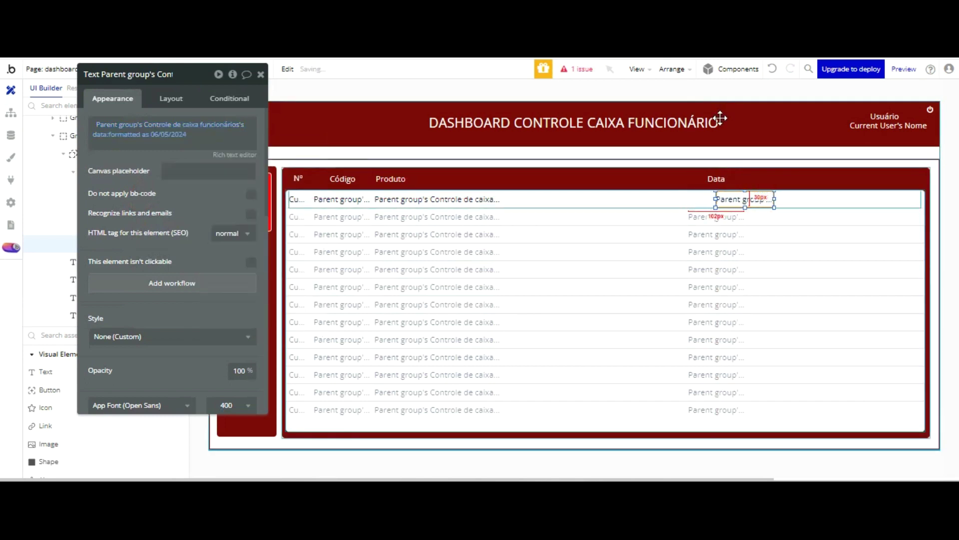
{"action": "key", "text": "Right"}
{"action": "key", "text": "Right"}
{"action": "key", "text": "Right"}
{"action": "key", "text": "Right"}
{"action": "key", "text": "Right"}
{"action": "key", "text": "Right"}
{"action": "key", "text": "Right"}
{"action": "key", "text": "Right"}
{"action": "key", "text": "Right"}
{"action": "key", "text": "Right"}
{"action": "key", "text": "Right"}
{"action": "key", "text": "Right"}
{"action": "key", "text": "Right"}
{"action": "key", "text": "Right"}
{"action": "key", "text": "Right"}
{"action": "key", "text": "Right"}
{"action": "key", "text": "Right"}
{"action": "key", "text": "Right"}
{"action": "key", "text": "Right"}
{"action": "key", "text": "Right"}
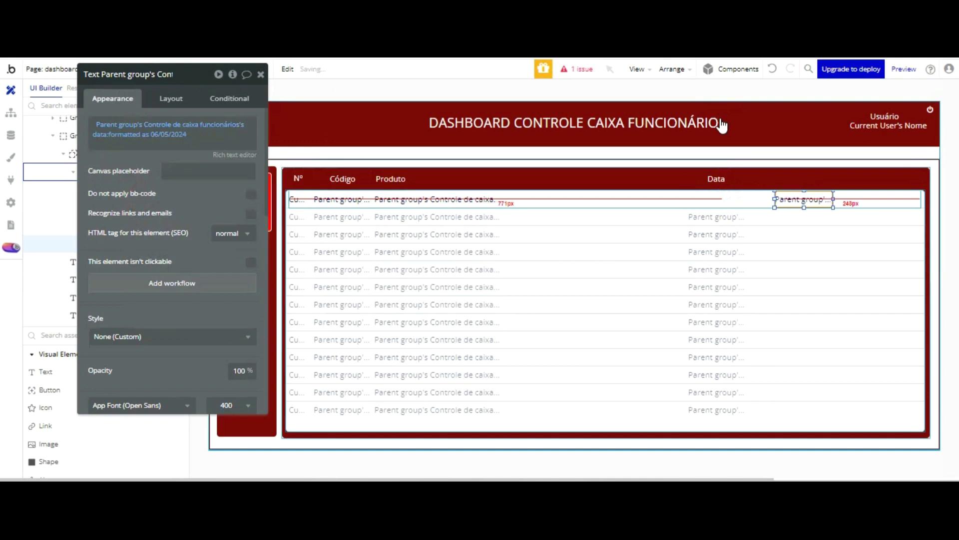
{"action": "key", "text": "Right"}
{"action": "key", "text": "Right"}
{"action": "key", "text": "Right"}
{"action": "key", "text": "Right"}
{"action": "key", "text": "Right"}
{"action": "key", "text": "Right"}
{"action": "key", "text": "Right"}
{"action": "key", "text": "Right"}
{"action": "key", "text": "Right"}
{"action": "key", "text": "Right"}
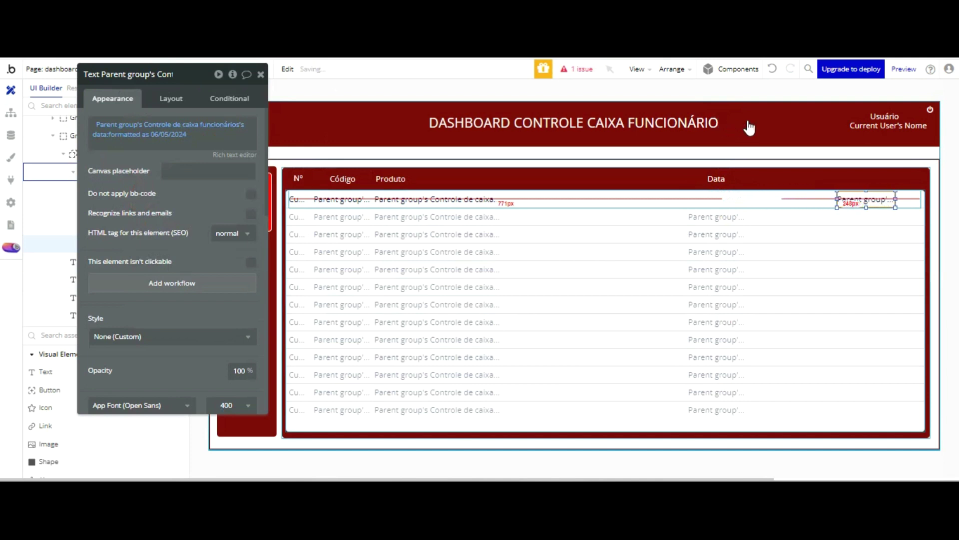
{"action": "left_click", "coordinate": [768, 189]}
{"action": "key", "text": "Right"}
{"action": "key", "text": "Right"}
{"action": "key", "text": "Right"}
{"action": "key", "text": "Right"}
{"action": "key", "text": "Right"}
{"action": "key", "text": "Right"}
{"action": "key", "text": "Right"}
{"action": "key", "text": "Right"}
{"action": "key", "text": "Right"}
{"action": "key", "text": "Right"}
{"action": "key", "text": "Right"}
{"action": "key", "text": "Right"}
{"action": "key", "text": "Right"}
{"action": "key", "text": "Right"}
{"action": "key", "text": "Right"}
{"action": "key", "text": "Right"}
{"action": "key", "text": "Right"}
{"action": "key", "text": "Right"}
{"action": "key", "text": "Right"}
{"action": "key", "text": "Right"}
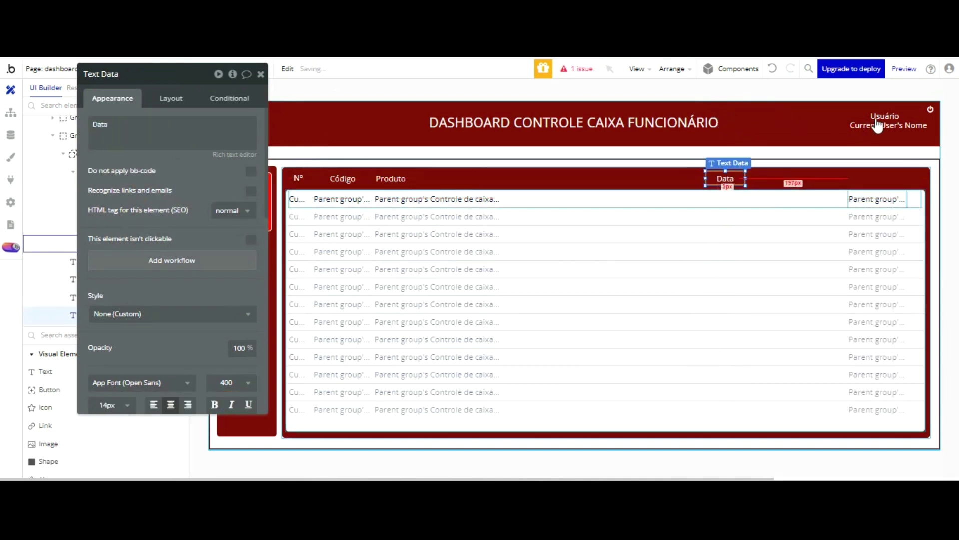
{"action": "key", "text": "Right"}
{"action": "key", "text": "Right"}
{"action": "key", "text": "Right"}
{"action": "key", "text": "Right"}
{"action": "key", "text": "Right"}
{"action": "key", "text": "Right"}
{"action": "key", "text": "Right"}
{"action": "key", "text": "Right"}
{"action": "key", "text": "Right"}
{"action": "key", "text": "Right"}
{"action": "key", "text": "Right"}
{"action": "key", "text": "Right"}
{"action": "key", "text": "Right"}
{"action": "key", "text": "Right"}
{"action": "key", "text": "Right"}
{"action": "key", "text": "Right"}
{"action": "key", "text": "Right"}
{"action": "key", "text": "Right"}
{"action": "key", "text": "Right"}
{"action": "key", "text": "Right"}
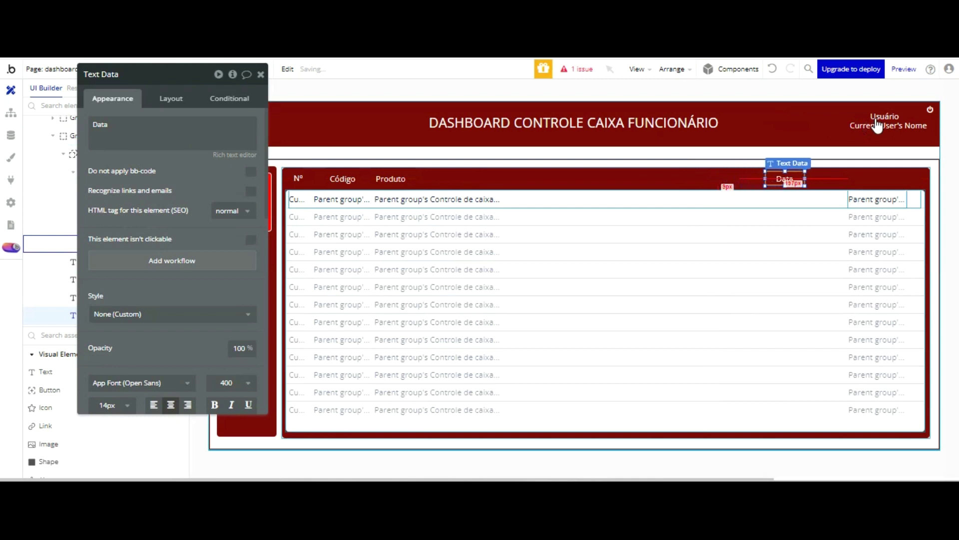
{"action": "key", "text": "Right"}
{"action": "key", "text": "Right"}
{"action": "key", "text": "Right"}
{"action": "key", "text": "Right"}
{"action": "key", "text": "Right"}
{"action": "key", "text": "Right"}
{"action": "key", "text": "Right"}
{"action": "key", "text": "Right"}
{"action": "key", "text": "Right"}
{"action": "key", "text": "Right"}
{"action": "key", "text": "Right"}
{"action": "key", "text": "Right"}
{"action": "key", "text": "Right"}
{"action": "key", "text": "Right"}
{"action": "key", "text": "Right"}
{"action": "key", "text": "Right"}
{"action": "key", "text": "Right"}
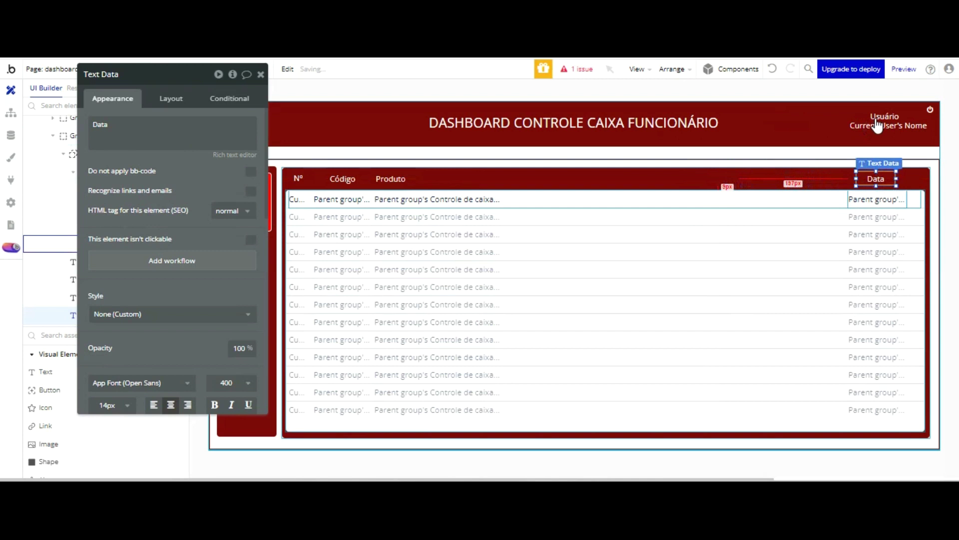
{"action": "left_click", "coordinate": [439, 198]}
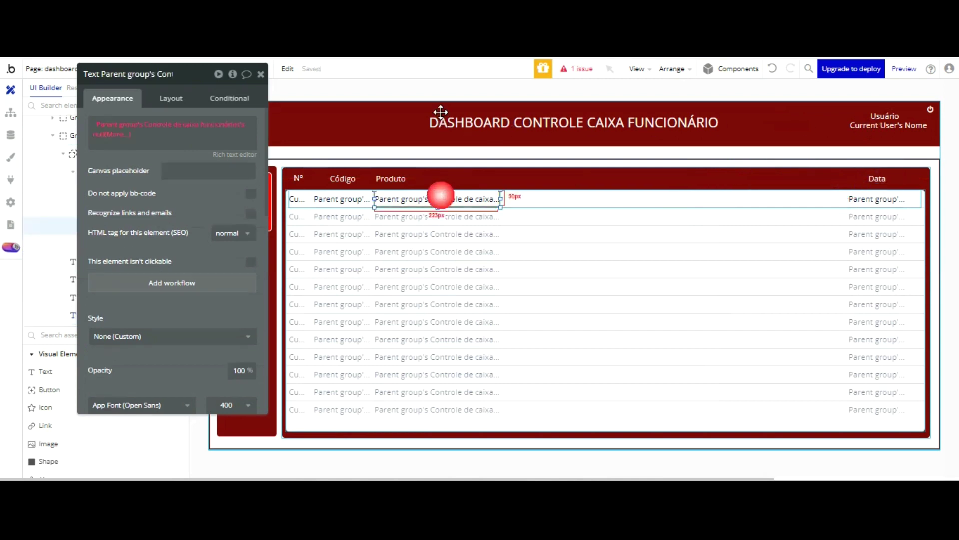
Make the Produto column text show each record's nome gerente and nudge it right.
{"action": "left_click", "coordinate": [99, 134]}
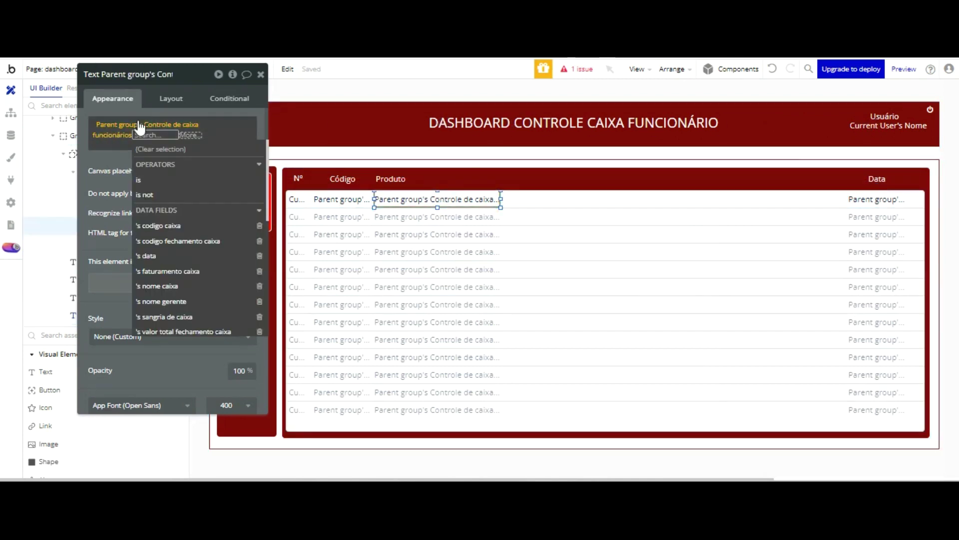
{"action": "key", "text": "Down"}
{"action": "key", "text": "Down"}
{"action": "key", "text": "Down"}
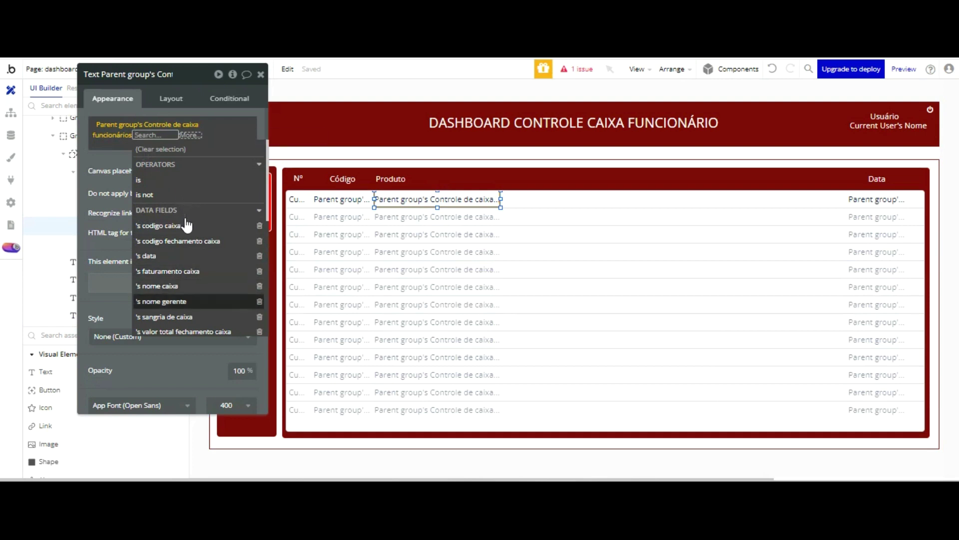
{"action": "key", "text": "Return"}
{"action": "left_click", "coordinate": [111, 73]}
{"action": "key", "text": "Right"}
{"action": "key", "text": "Right"}
{"action": "key", "text": "Right"}
{"action": "key", "text": "Right"}
{"action": "key", "text": "Right"}
{"action": "key", "text": "Right"}
{"action": "key", "text": "Right"}
{"action": "key", "text": "Right"}
{"action": "key", "text": "Right"}
{"action": "key", "text": "Right"}
{"action": "key", "text": "Right"}
{"action": "key", "text": "Right"}
{"action": "key", "text": "Right"}
{"action": "key", "text": "Right"}
{"action": "key", "text": "Right"}
{"action": "key", "text": "Right"}
{"action": "key", "text": "Right"}
{"action": "key", "text": "Right"}
{"action": "key", "text": "Right"}
{"action": "key", "text": "Right"}
{"action": "key", "text": "Right"}
{"action": "key", "text": "Right"}
{"action": "key", "text": "Right"}
{"action": "key", "text": "Right"}
{"action": "key", "text": "Right"}
{"action": "key", "text": "Right"}
{"action": "key", "text": "Right"}
{"action": "key", "text": "Right"}
{"action": "key", "text": "Right"}
{"action": "key", "text": "Right"}
{"action": "key", "text": "Right"}
{"action": "key", "text": "Right"}
{"action": "key", "text": "Right"}
{"action": "key", "text": "Right"}
{"action": "key", "text": "Right"}
{"action": "key", "text": "Right"}
{"action": "key", "text": "Right"}
{"action": "key", "text": "Right"}
{"action": "key", "text": "Right"}
{"action": "key", "text": "Right"}
{"action": "left_click", "coordinate": [391, 179]}
{"action": "key", "text": "Right"}
{"action": "key", "text": "Right"}
{"action": "key", "text": "Right"}
{"action": "key", "text": "Right"}
{"action": "key", "text": "Right"}
{"action": "key", "text": "Right"}
{"action": "key", "text": "Right"}
{"action": "key", "text": "Right"}
{"action": "key", "text": "Right"}
{"action": "key", "text": "Right"}
{"action": "key", "text": "Right"}
{"action": "key", "text": "Right"}
{"action": "key", "text": "Right"}
{"action": "key", "text": "Right"}
{"action": "key", "text": "Right"}
{"action": "key", "text": "Right"}
{"action": "key", "text": "Right"}
{"action": "key", "text": "Right"}
{"action": "key", "text": "Right"}
{"action": "key", "text": "Right"}
{"action": "key", "text": "Right"}
{"action": "key", "text": "Right"}
{"action": "key", "text": "Right"}
{"action": "key", "text": "Right"}
{"action": "key", "text": "Right"}
{"action": "key", "text": "Right"}
{"action": "key", "text": "Right"}
{"action": "key", "text": "Right"}
{"action": "key", "text": "Right"}
{"action": "key", "text": "Right"}
{"action": "key", "text": "Right"}
{"action": "key", "text": "Right"}
{"action": "key", "text": "Right"}
{"action": "key", "text": "Right"}
{"action": "key", "text": "Right"}
{"action": "key", "text": "Right"}
{"action": "key", "text": "Right"}
{"action": "key", "text": "Right"}
{"action": "key", "text": "Right"}
{"action": "key", "text": "Right"}
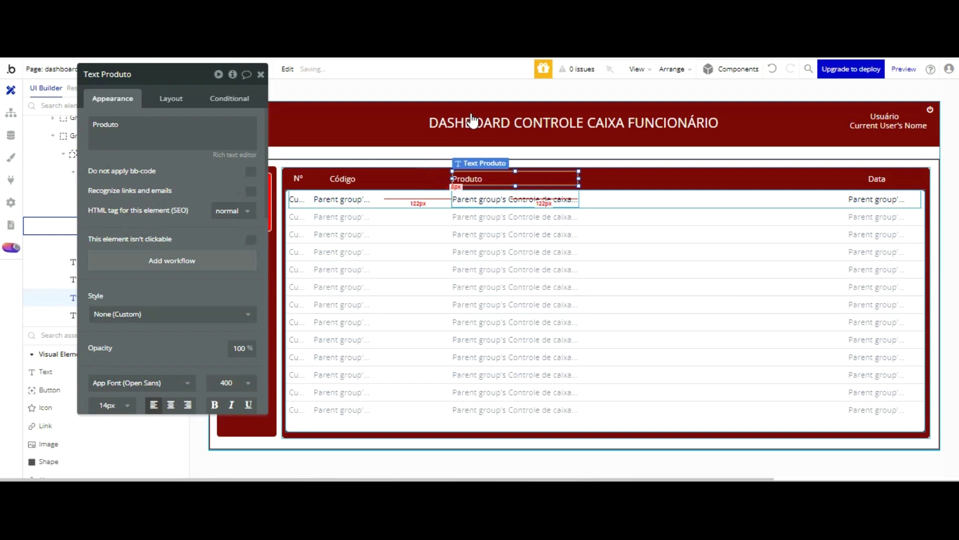
Rename the Produto heading to Gerente.
{"action": "left_click", "coordinate": [172, 132]}
{"action": "scroll", "coordinate": [172, 250], "scroll_direction": "down", "scroll_amount": 5}
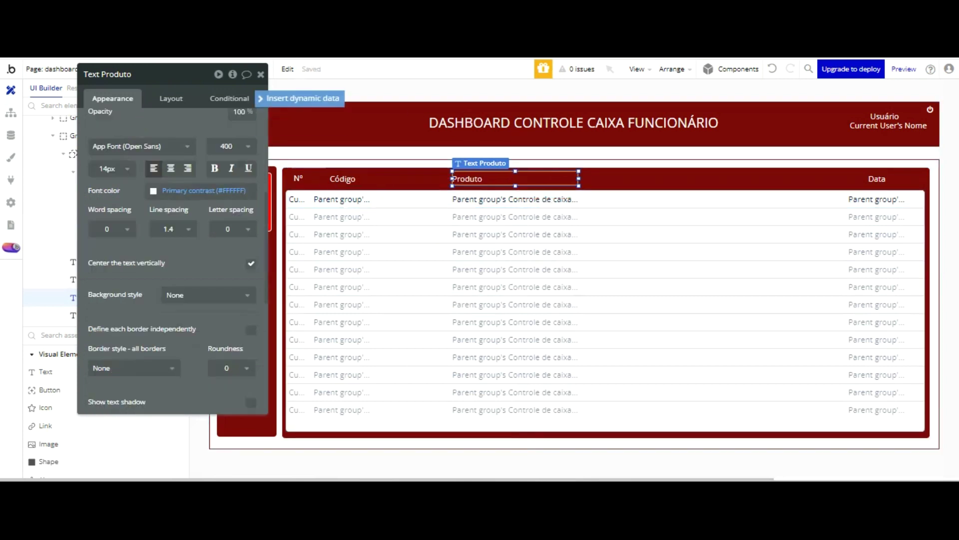
{"action": "key", "text": "ctrl+a"}
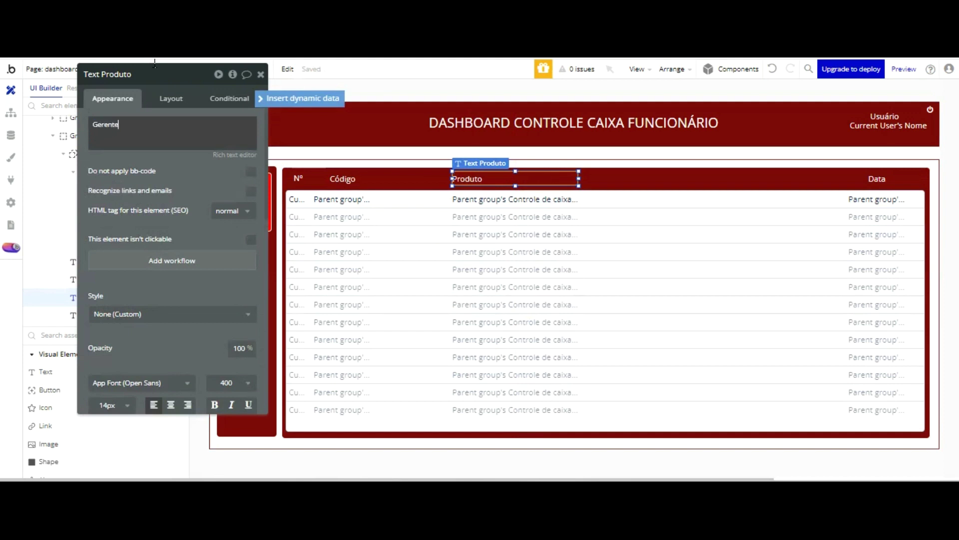
{"action": "type", "text": "Gerente"}
Rename the Código heading to Caixa, widen that column to 240px, and return to the preview.
{"action": "left_click", "coordinate": [350, 178]}
{"action": "triple_click", "coordinate": [132, 127]}
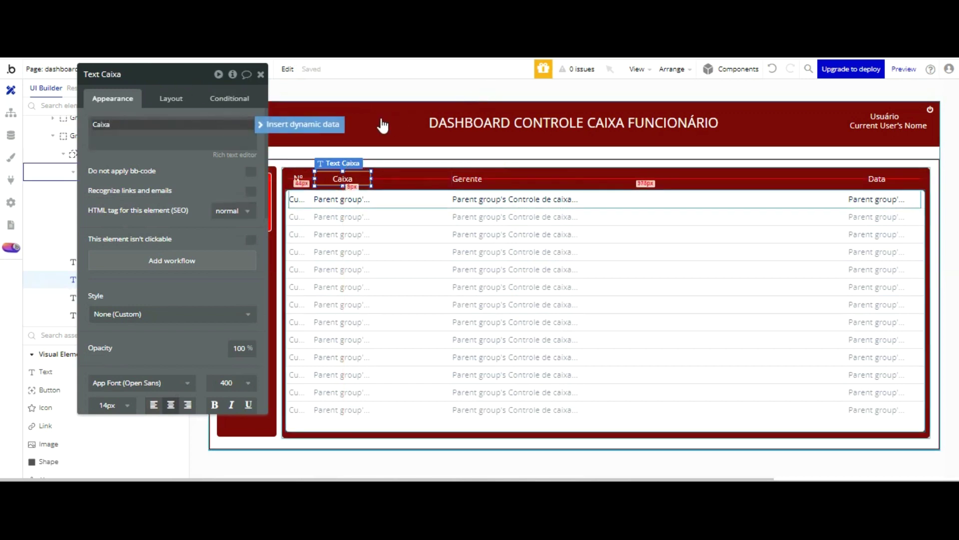
{"action": "left_click_drag", "start_coordinate": [372, 178], "coordinate": [442, 178]}
{"action": "left_click", "coordinate": [367, 199]}
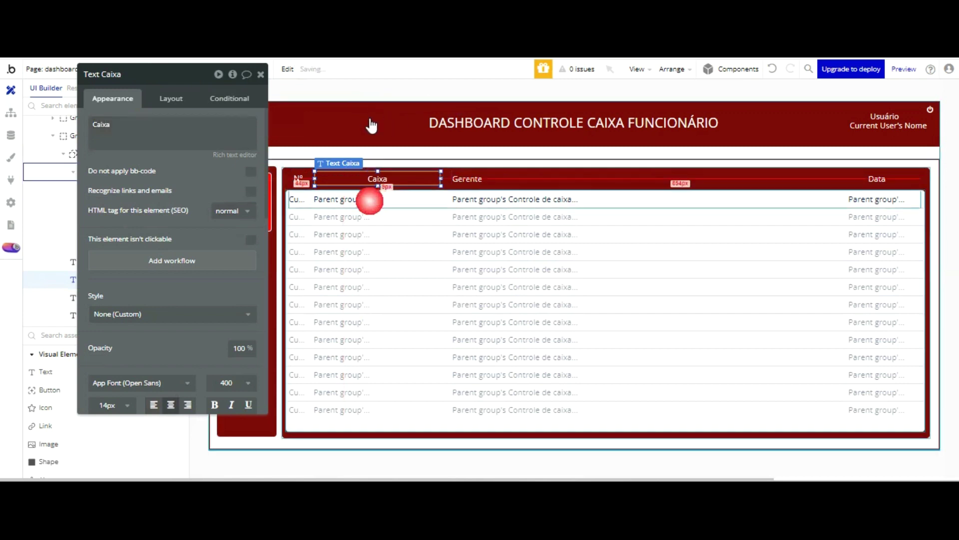
{"action": "left_click_drag", "start_coordinate": [370, 198], "coordinate": [449, 198]}
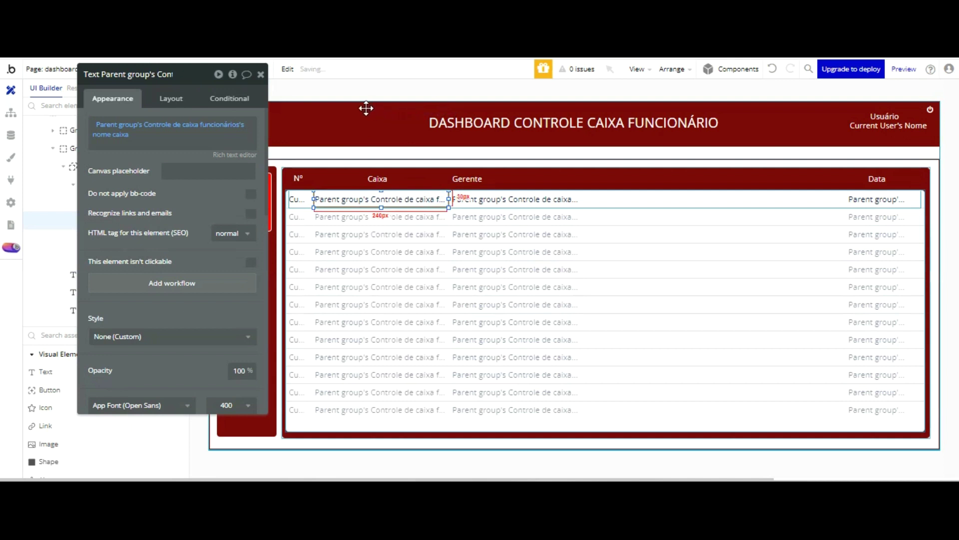
{"action": "left_click", "coordinate": [372, 179]}
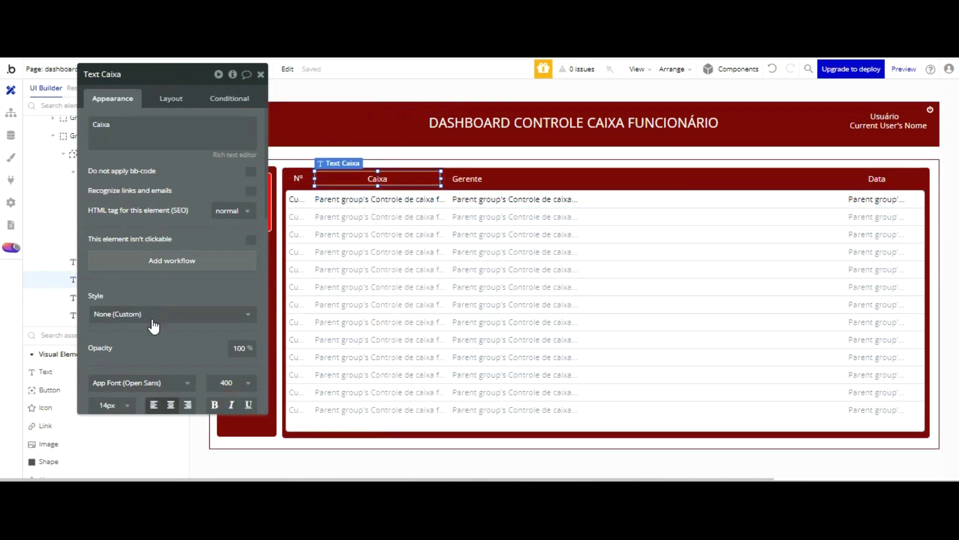
{"action": "key", "text": "ctrl+Tab"}
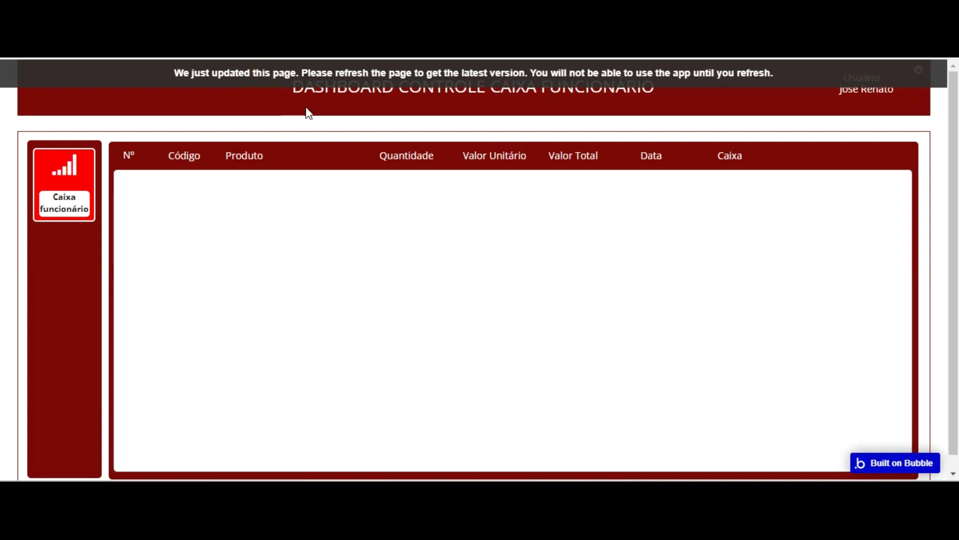
Refresh the preview and enter the cashier's e-mail and password in the login popup.
{"action": "key", "text": "F5"}
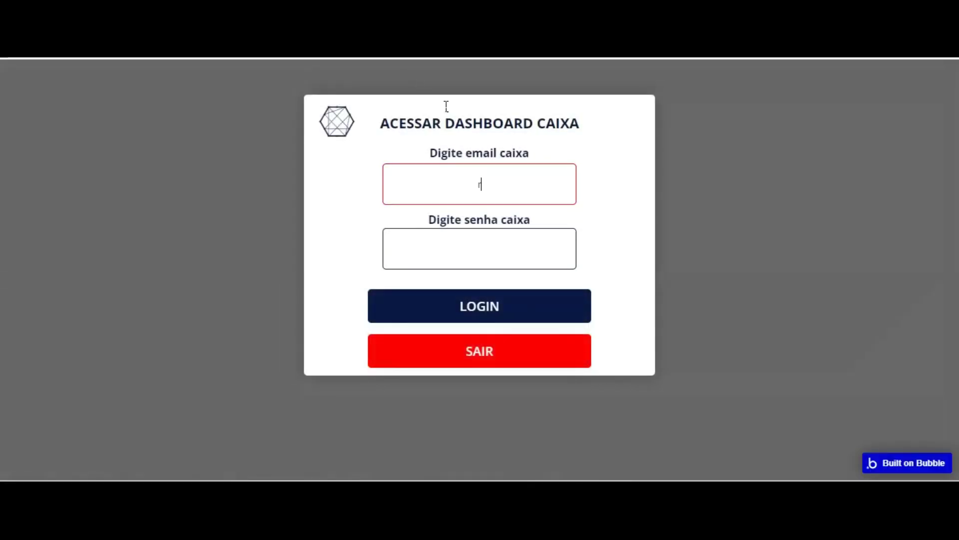
{"action": "key", "text": "Tab"}
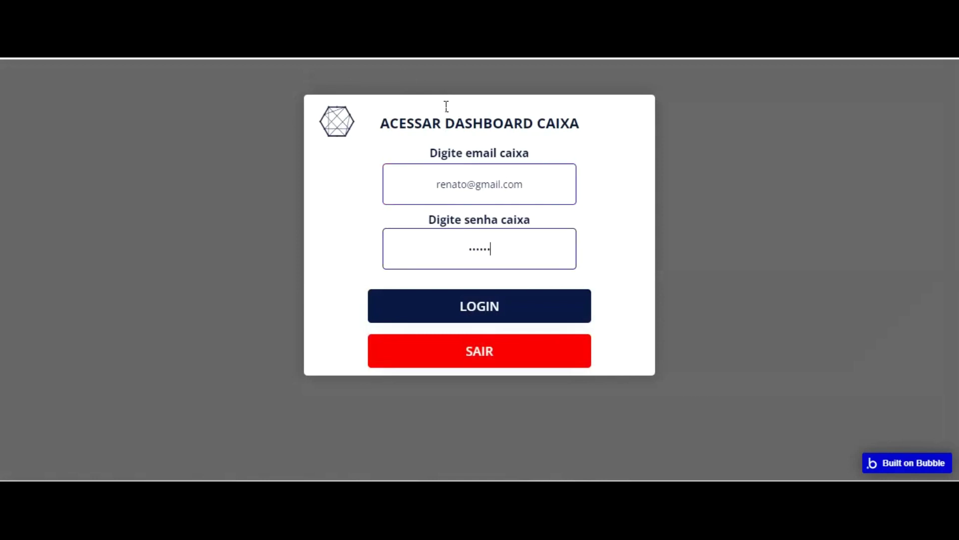
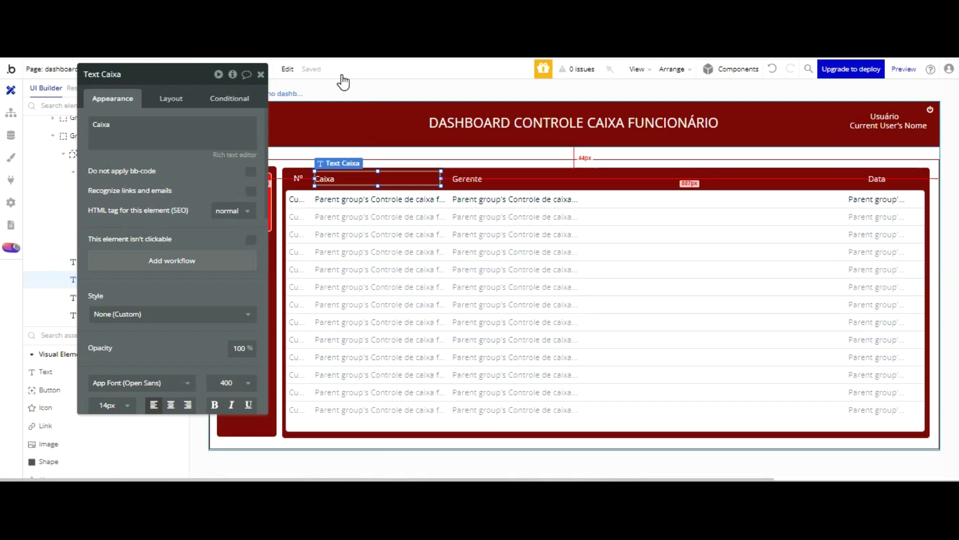
Select the N°, Caixa, Gerente and Data headers and nudge them down three steps.
{"action": "left_click", "coordinate": [299, 179]}
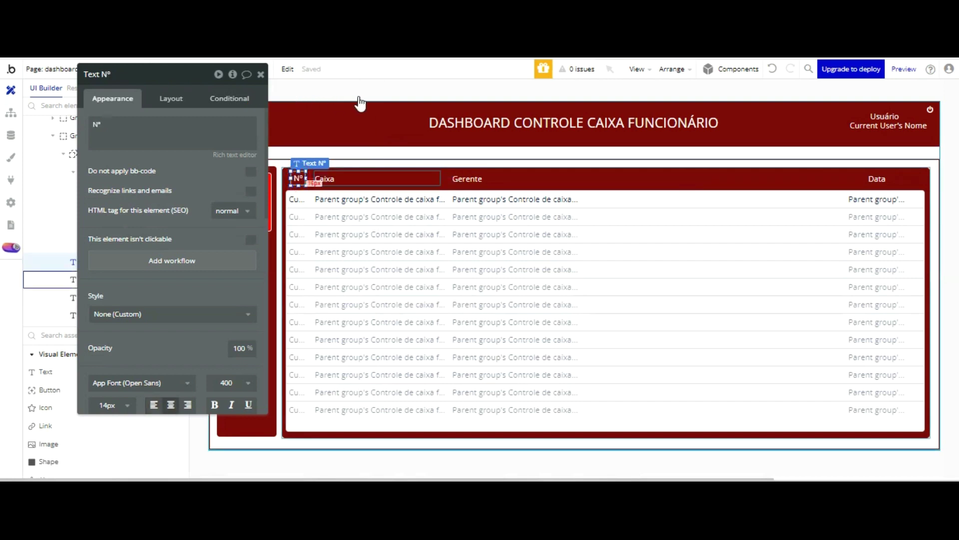
{"action": "left_click", "coordinate": [358, 179], "text": "shift"}
{"action": "left_click", "coordinate": [467, 179], "text": "shift"}
{"action": "left_click", "coordinate": [884, 179], "text": "shift"}
{"action": "key", "text": "Down"}
{"action": "key", "text": "Down"}
{"action": "key", "text": "Down"}
{"action": "key", "text": "Down"}
{"action": "key", "text": "Down"}
{"action": "key", "text": "Down"}
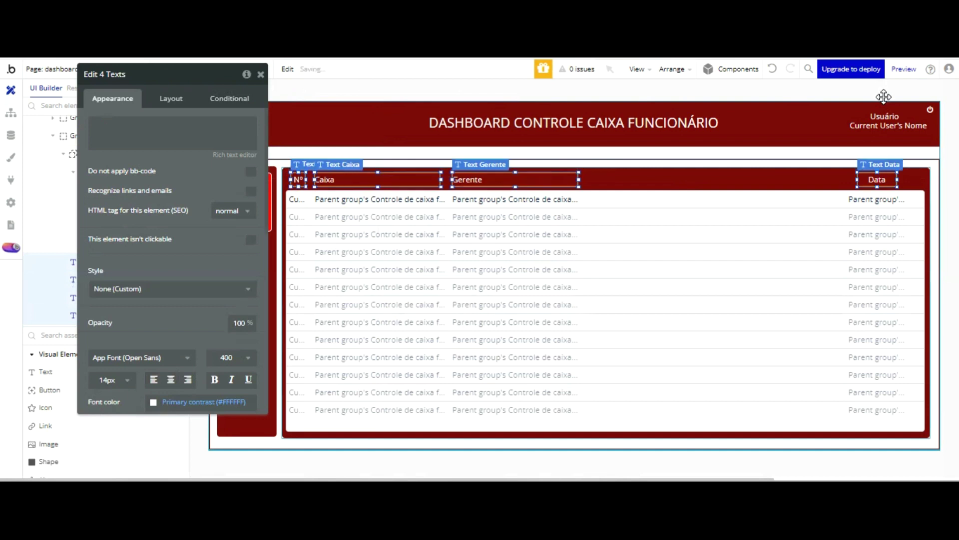
{"action": "key", "text": "Down"}
{"action": "key", "text": "Down"}
{"action": "key", "text": "Down"}
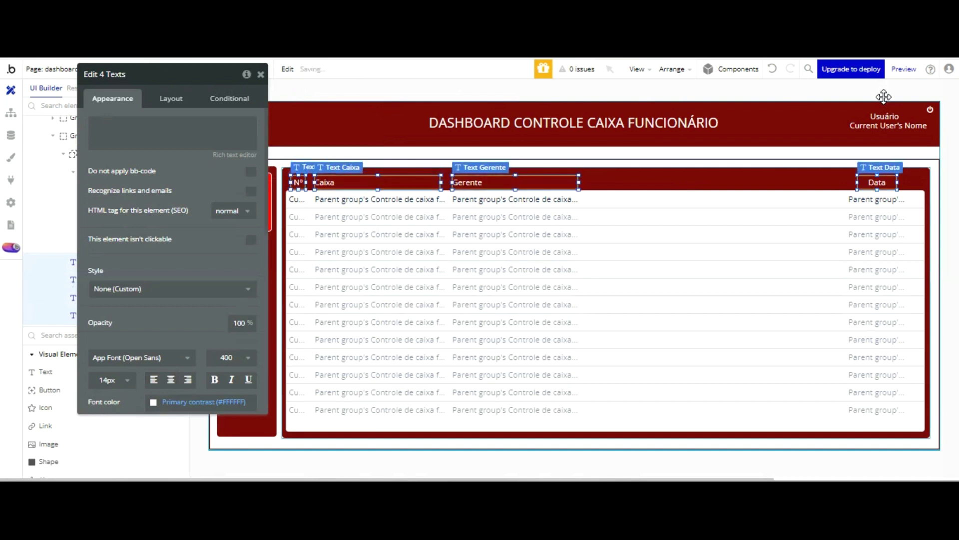
{"action": "key", "text": "Down"}
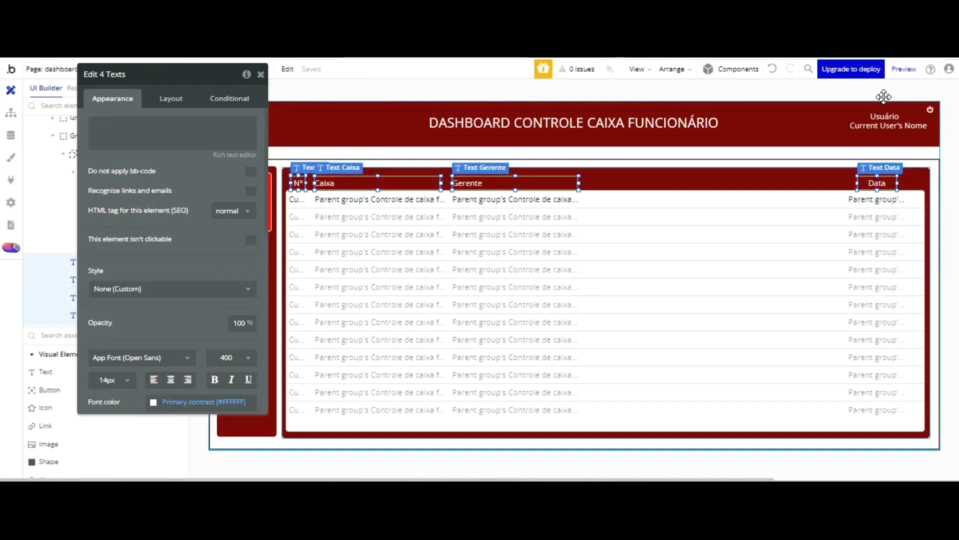
Check the header layout in the app preview, then select the first row's clickable group.
{"action": "left_click", "coordinate": [637, 162]}
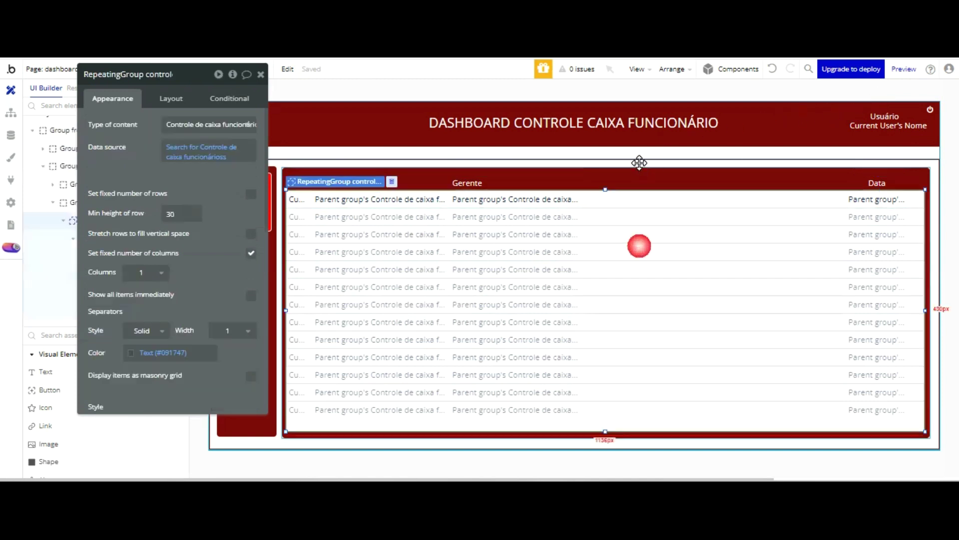
{"action": "key", "text": "ctrl+Tab"}
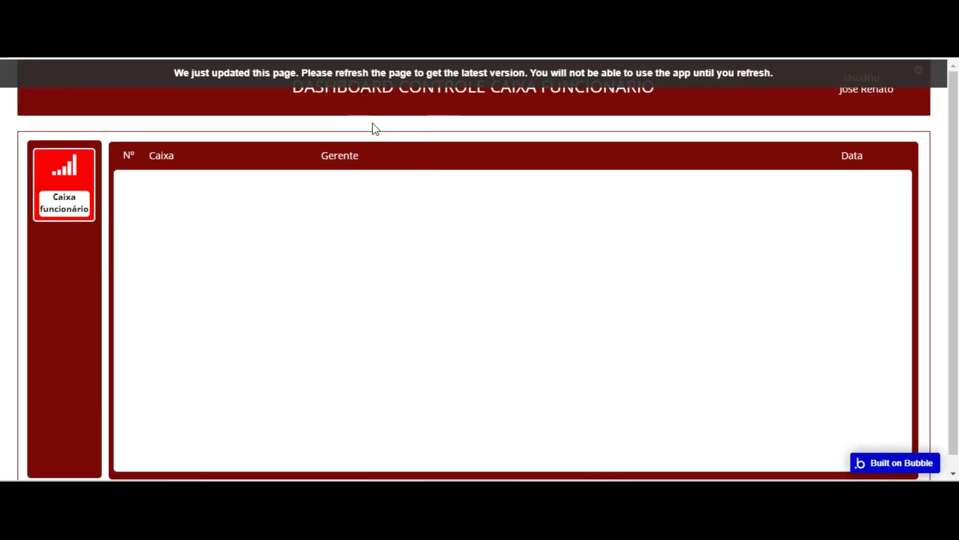
{"action": "key", "text": "ctrl+shift+Tab"}
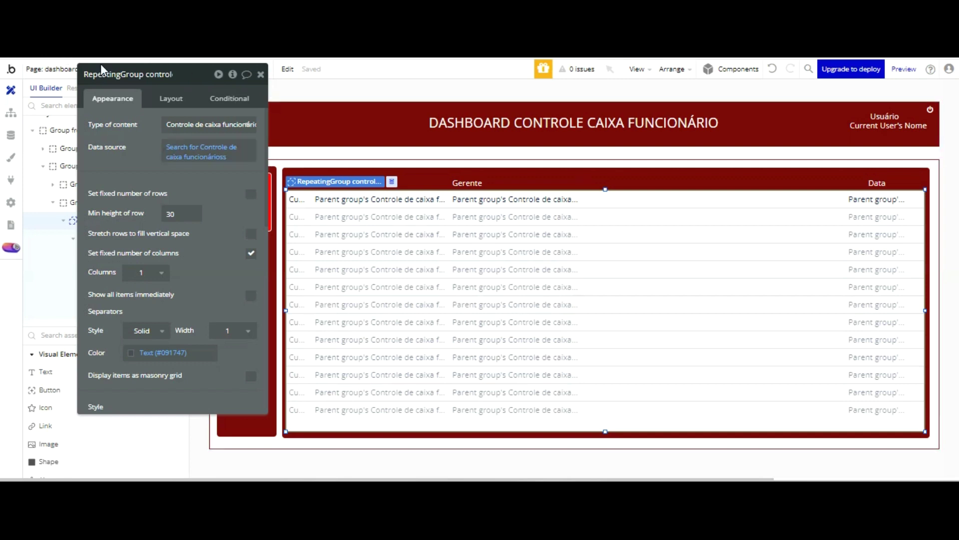
{"action": "left_click", "coordinate": [610, 200]}
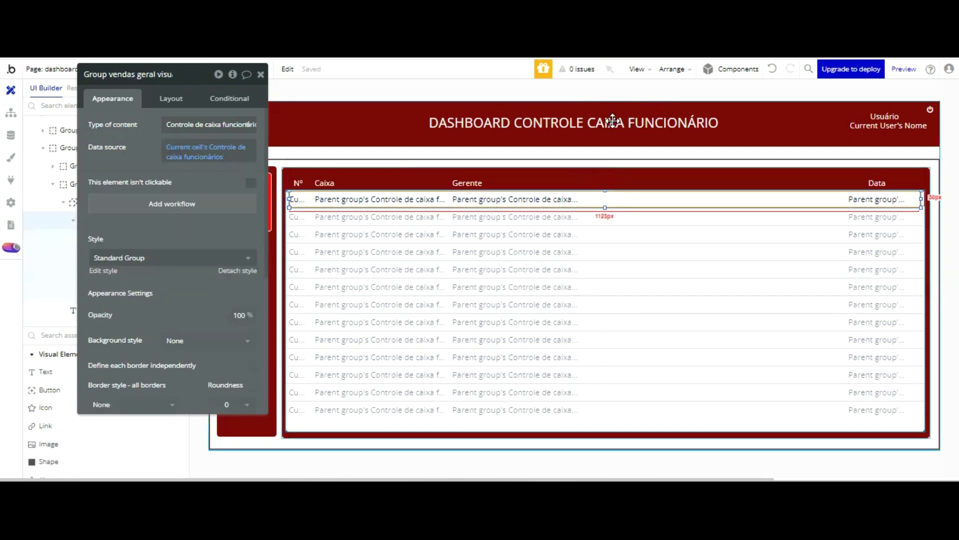
Add a row-click action showing Popup relatorio vendas dashboard por caixa.
{"action": "left_click", "coordinate": [191, 204]}
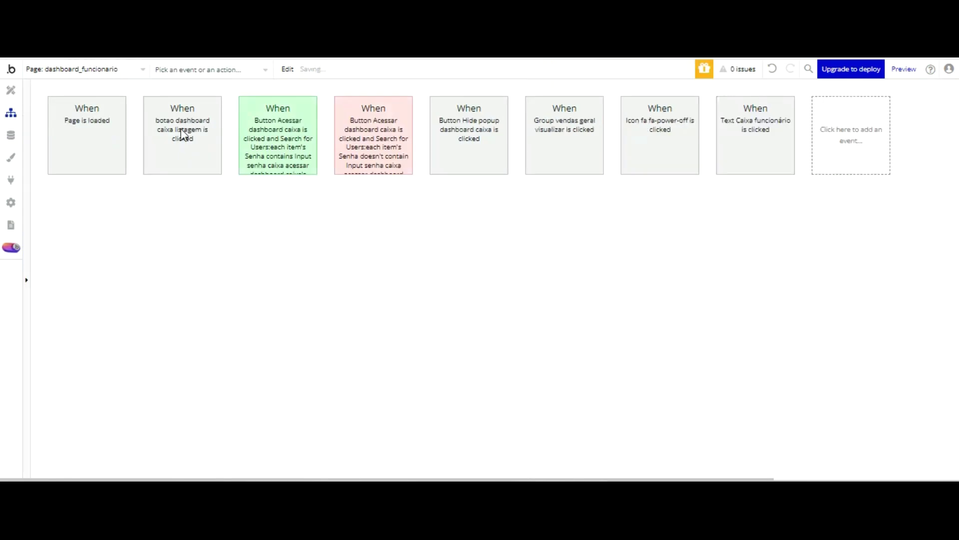
{"action": "left_click_drag", "start_coordinate": [160, 69], "coordinate": [472, 235]}
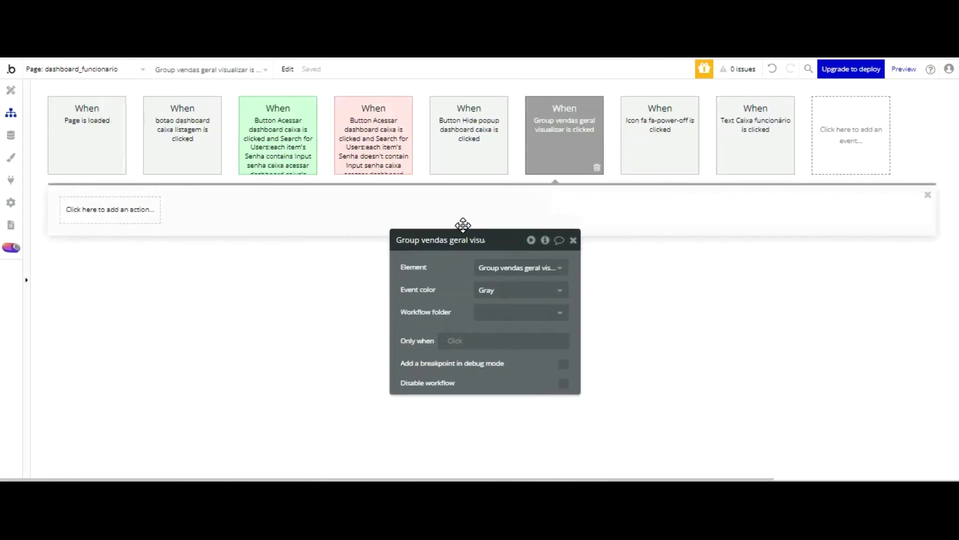
{"action": "left_click", "coordinate": [88, 209]}
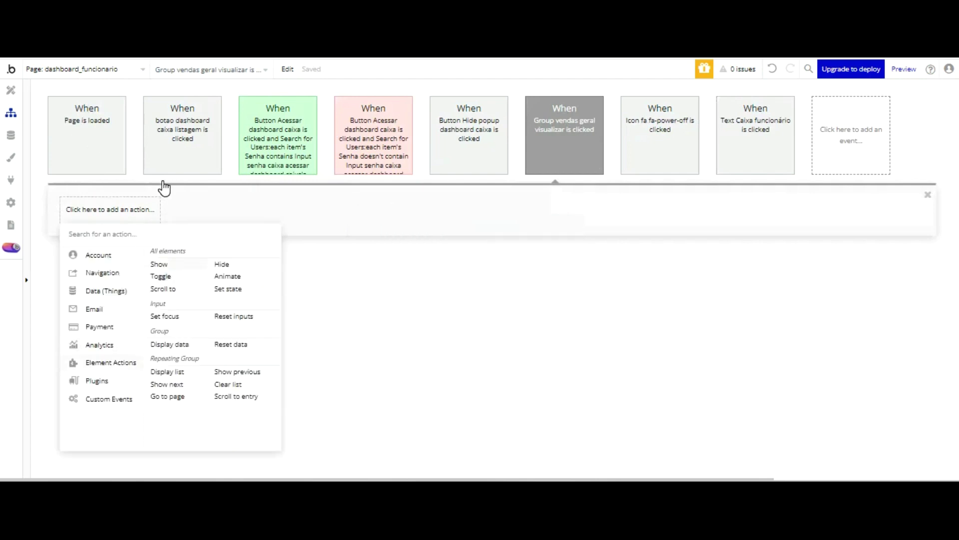
{"action": "left_click", "coordinate": [159, 264]}
{"action": "left_click", "coordinate": [508, 265]}
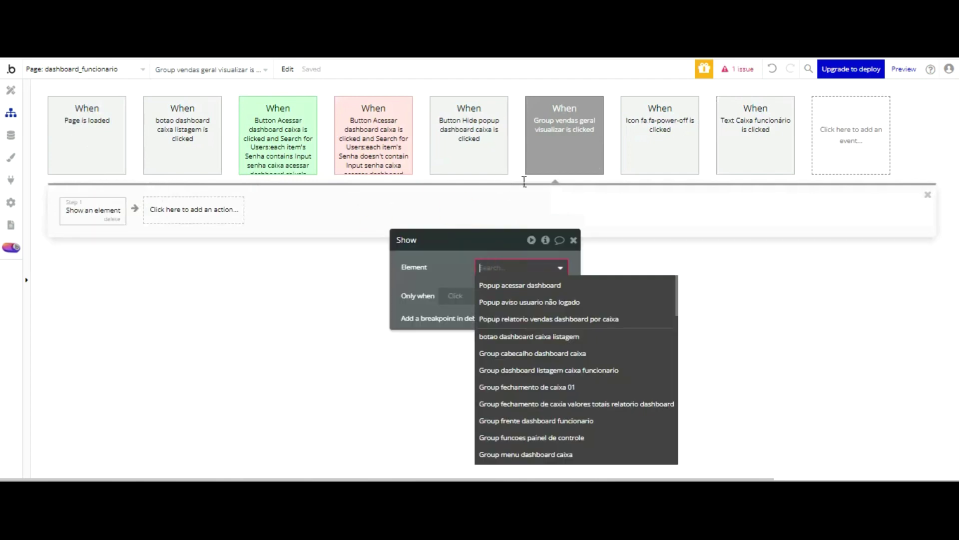
{"action": "left_click_drag", "start_coordinate": [500, 240], "coordinate": [497, 100]}
{"action": "left_click", "coordinate": [513, 130]}
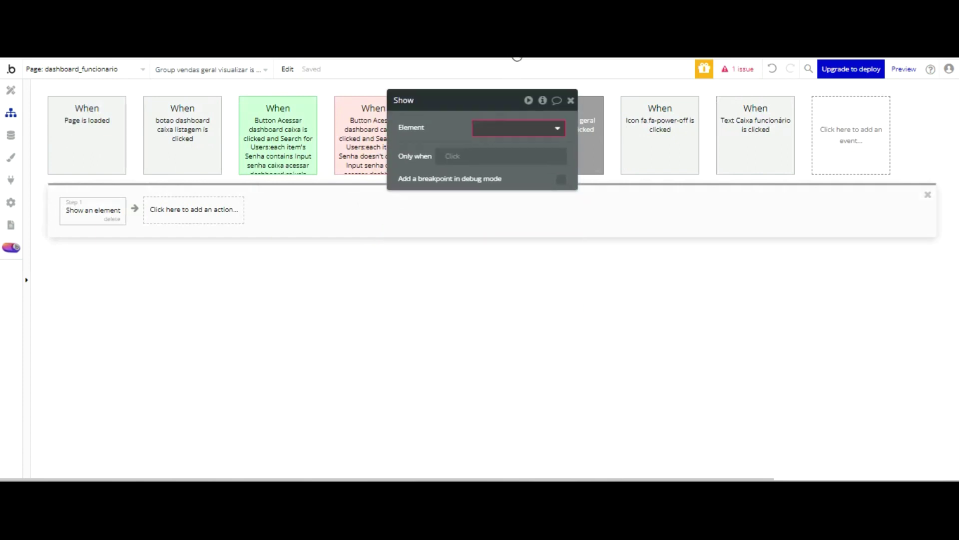
{"action": "key", "text": "Down"}
{"action": "key", "text": "Down"}
{"action": "key", "text": "Down"}
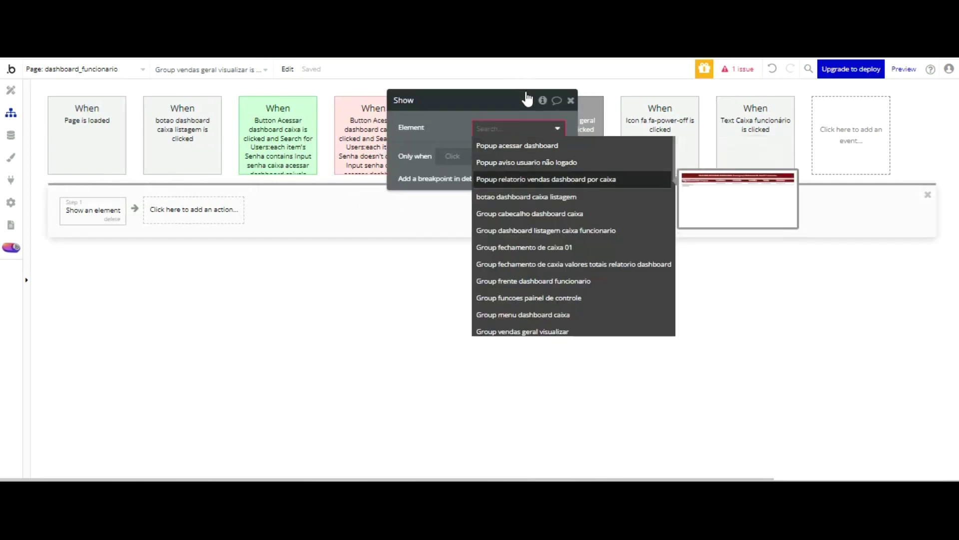
{"action": "left_click", "coordinate": [522, 176]}
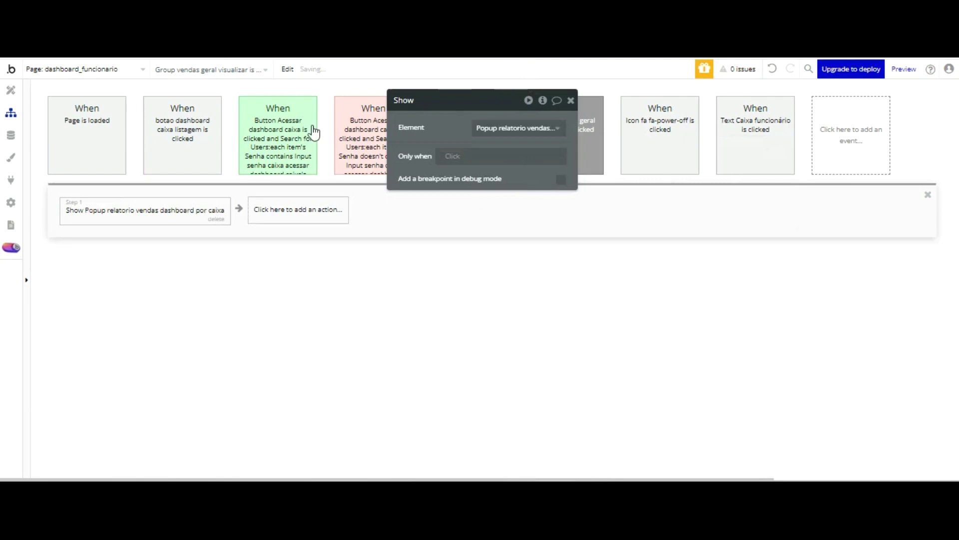
Add a Display data action sending Current cell's Controle de caixa funcionários to the popup.
{"action": "left_click", "coordinate": [290, 210]}
{"action": "left_click", "coordinate": [292, 243]}
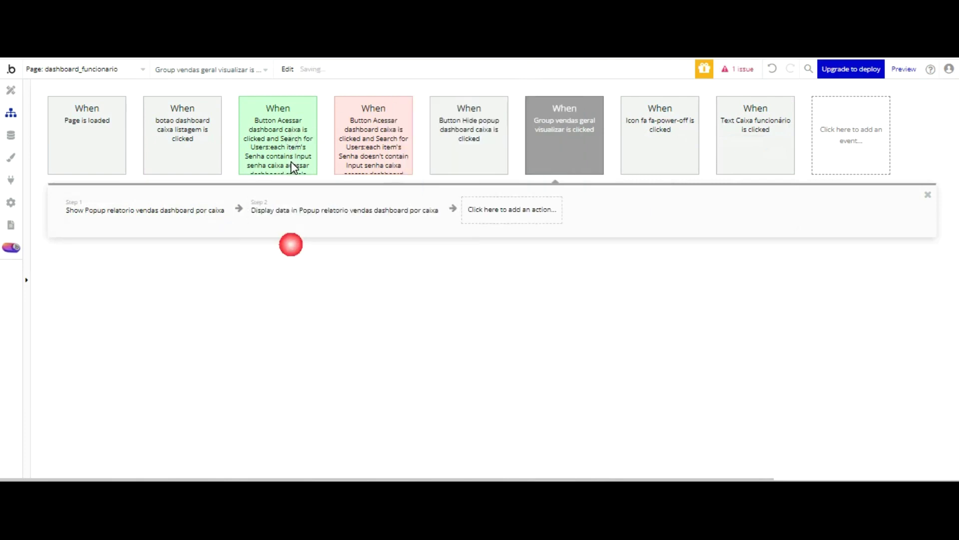
{"action": "left_click", "coordinate": [526, 195]}
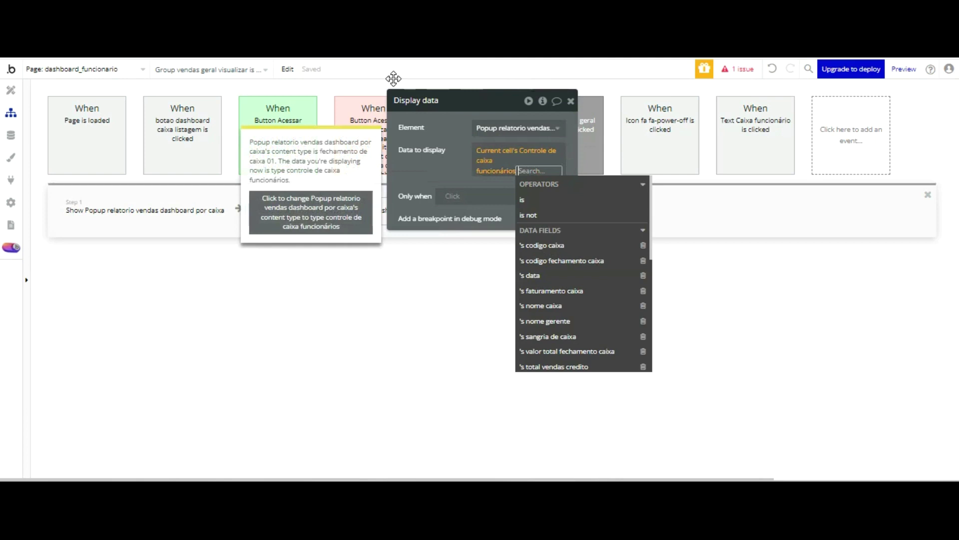
{"action": "left_click", "coordinate": [436, 165]}
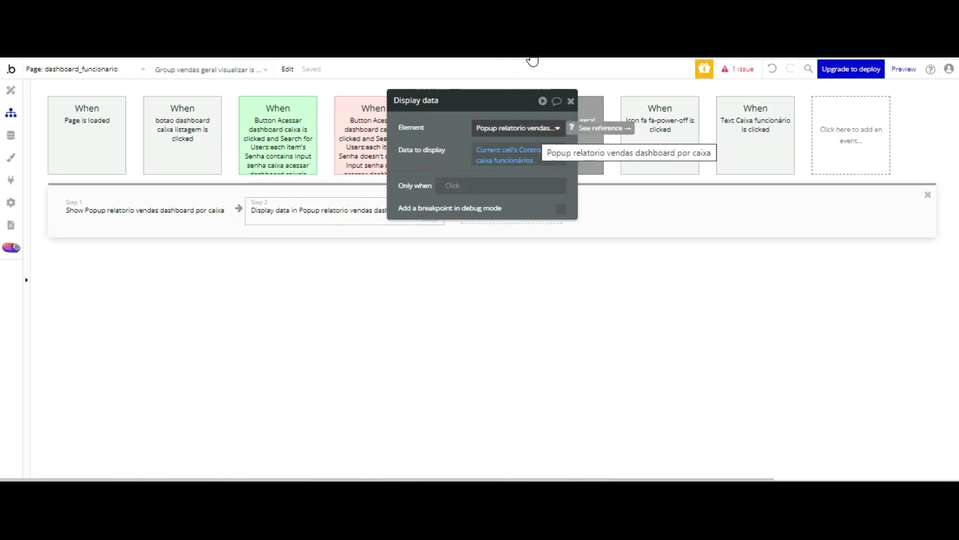
{"action": "left_click", "coordinate": [10, 90]}
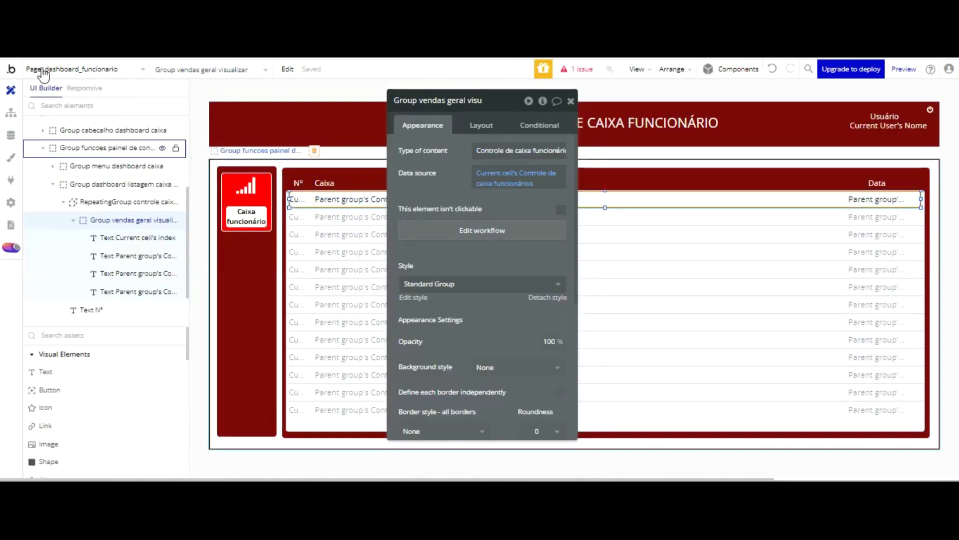
Rename the sales report popup, replacing 'vendas' with 'caixa' in its name.
{"action": "left_click", "coordinate": [42, 148]}
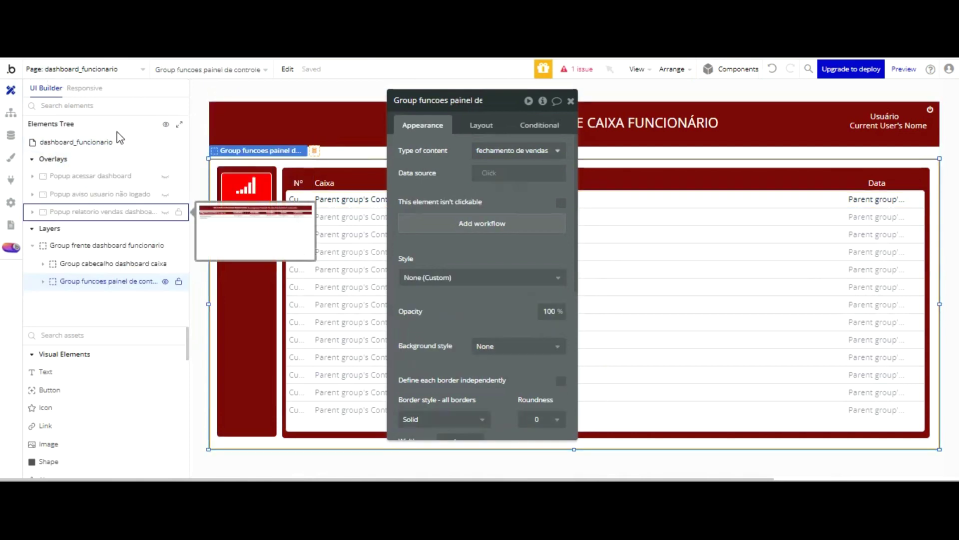
{"action": "left_click", "coordinate": [118, 212]}
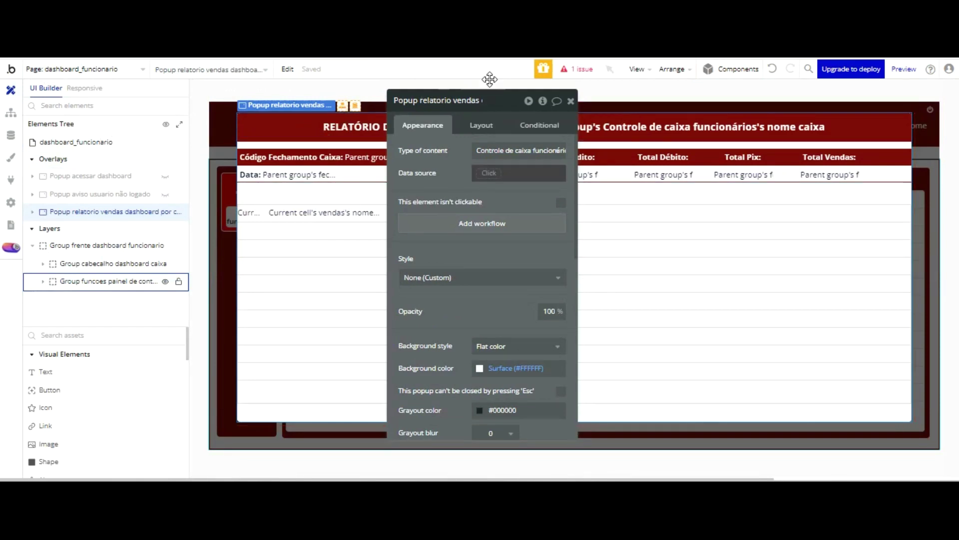
{"action": "left_click", "coordinate": [570, 101]}
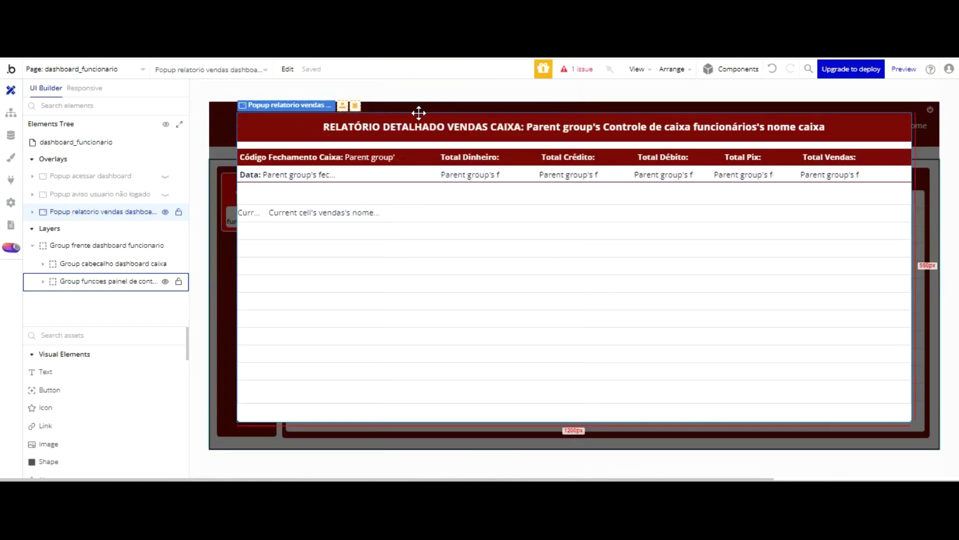
{"action": "double_click", "coordinate": [419, 113]}
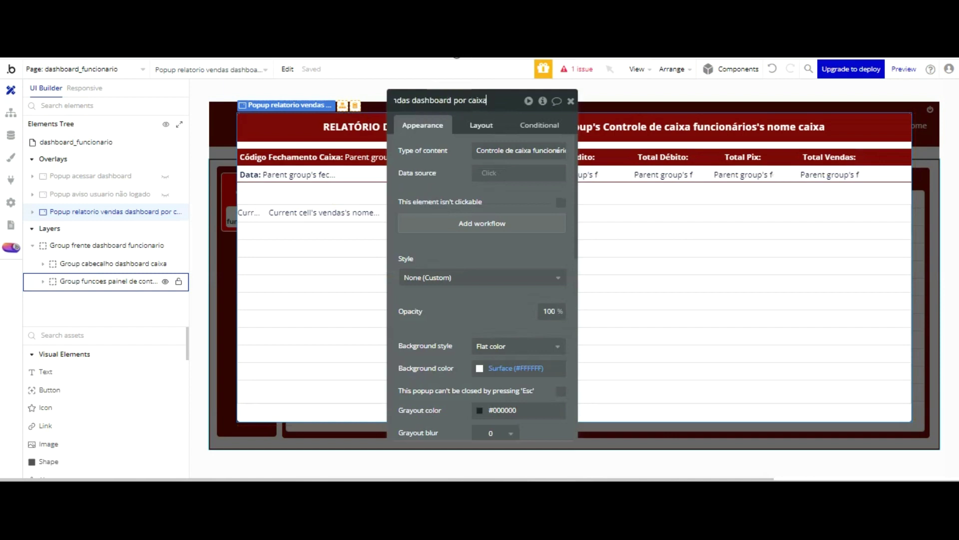
{"action": "key", "text": "Left"}
{"action": "key", "text": "Left"}
{"action": "key", "text": "Left"}
{"action": "key", "text": "Left"}
{"action": "key", "text": "Left"}
{"action": "key", "text": "Left"}
{"action": "key", "text": "Left"}
{"action": "key", "text": "Left"}
{"action": "key", "text": "Left"}
{"action": "key", "text": "Left"}
{"action": "key", "text": "Left"}
{"action": "key", "text": "Left"}
{"action": "key", "text": "Left"}
{"action": "key", "text": "Left"}
{"action": "key", "text": "Left"}
{"action": "key", "text": "Left"}
{"action": "key", "text": "Left"}
{"action": "key", "text": "Left"}
{"action": "key", "text": "Left"}
{"action": "key", "text": "Left"}
{"action": "key", "text": "Right"}
{"action": "key", "text": "Right"}
{"action": "key", "text": "Right"}
{"action": "key", "text": "Right"}
{"action": "key", "text": "Right"}
{"action": "key", "text": "Right"}
{"action": "key", "text": "Right"}
{"action": "key", "text": "Right"}
{"action": "key", "text": "Right"}
{"action": "key", "text": "Right"}
{"action": "key", "text": "Right"}
{"action": "key", "text": "Right"}
{"action": "key", "text": "Right"}
{"action": "key", "text": "Right"}
{"action": "key", "text": "Right"}
{"action": "key", "text": "BackSpace"}
{"action": "key", "text": "BackSpace"}
{"action": "key", "text": "BackSpace"}
{"action": "key", "text": "BackSpace"}
{"action": "key", "text": "BackSpace"}
{"action": "key", "text": "BackSpace"}
{"action": "type", "text": "caixa"}
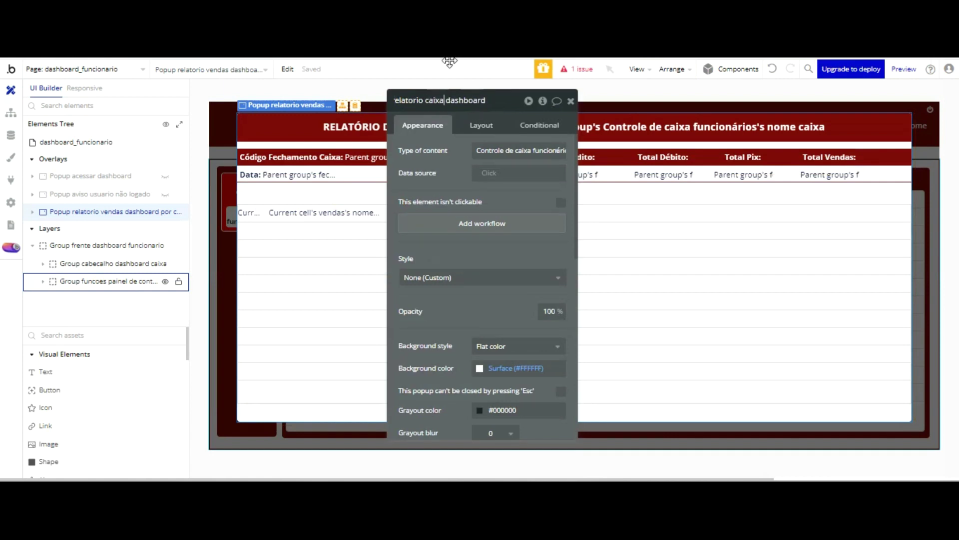
{"action": "left_click", "coordinate": [451, 169]}
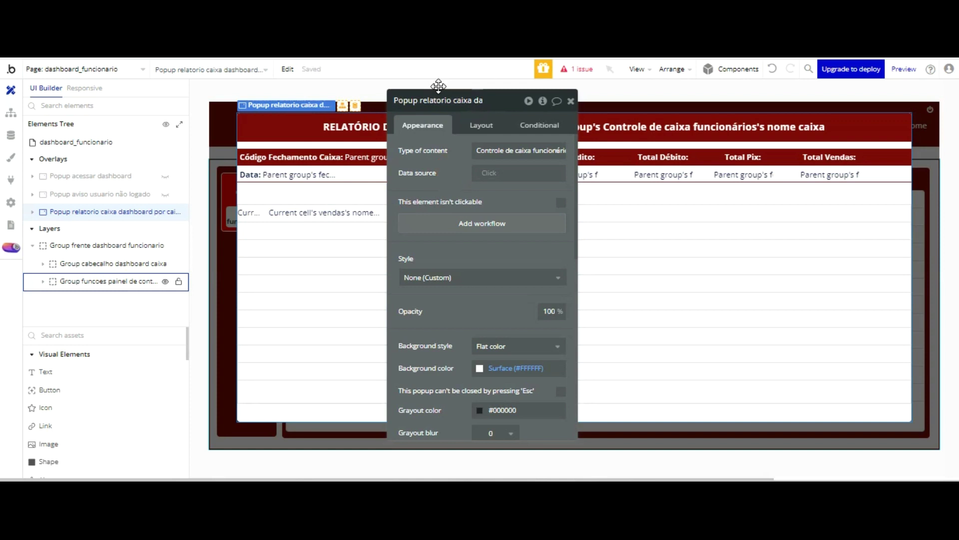
Check Group fechamento de caixa 01's content type, then view the Fechamento De Caixa 01 data type fields.
{"action": "left_click", "coordinate": [309, 174]}
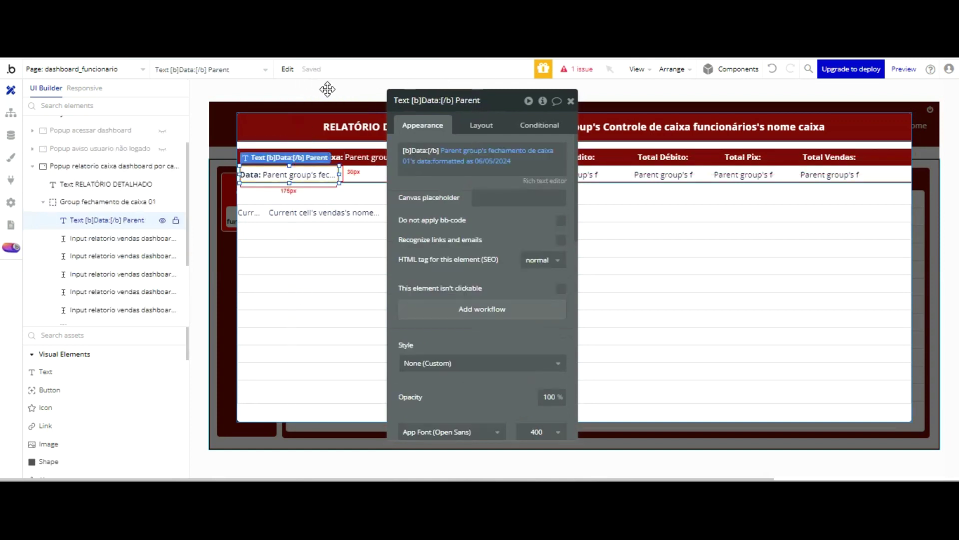
{"action": "left_click", "coordinate": [373, 95]}
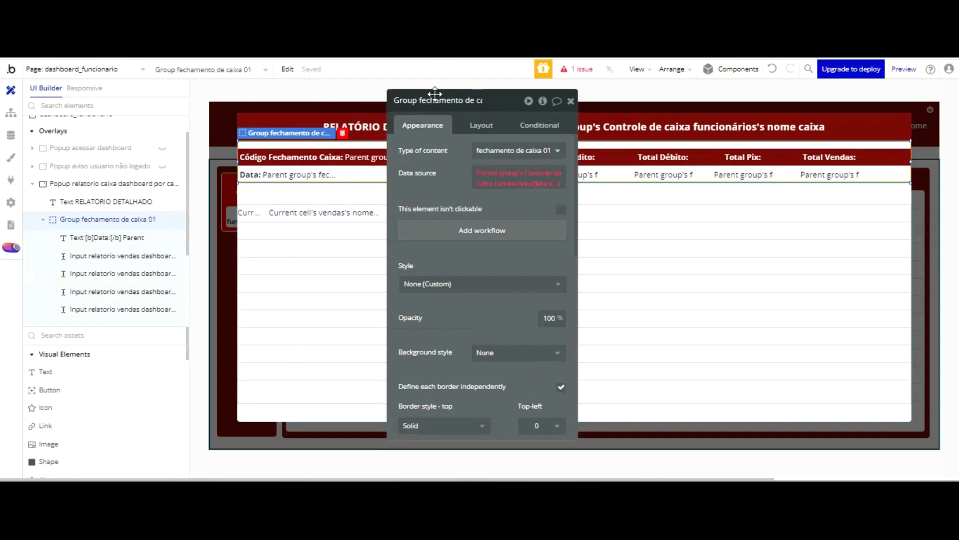
{"action": "left_click", "coordinate": [536, 150]}
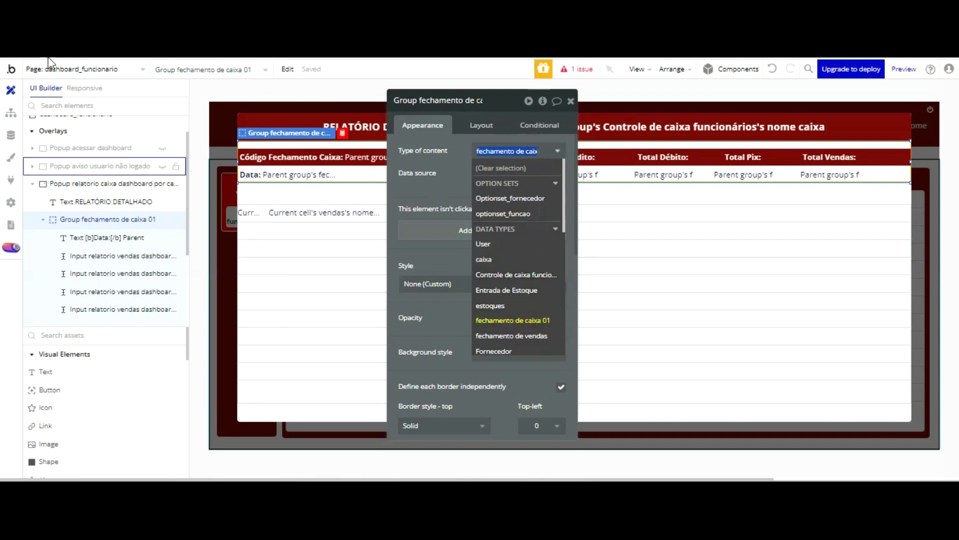
{"action": "left_click", "coordinate": [11, 113]}
{"action": "left_click", "coordinate": [10, 135]}
{"action": "left_click", "coordinate": [131, 284]}
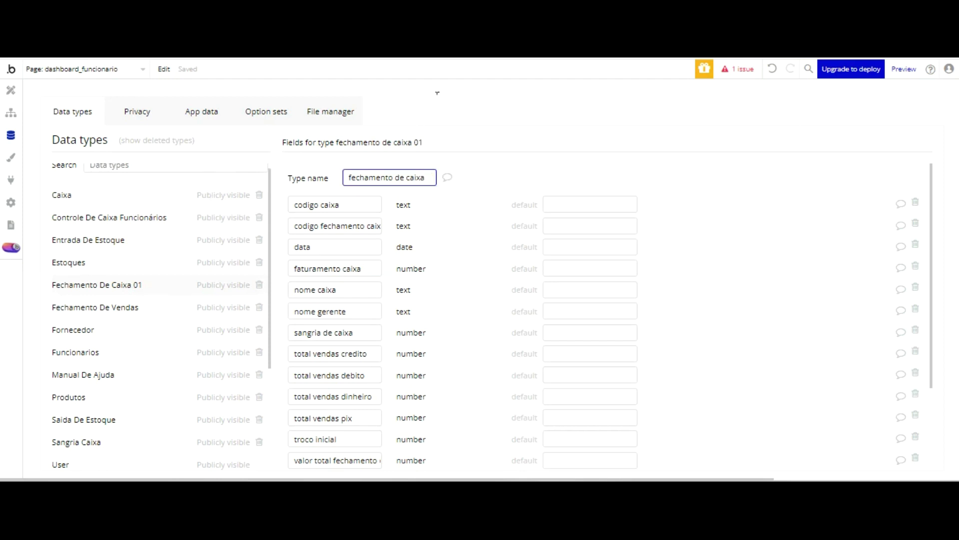
Browse the caixas and fechamento de vendas records, then open All vendas in App data.
{"action": "left_click", "coordinate": [201, 111]}
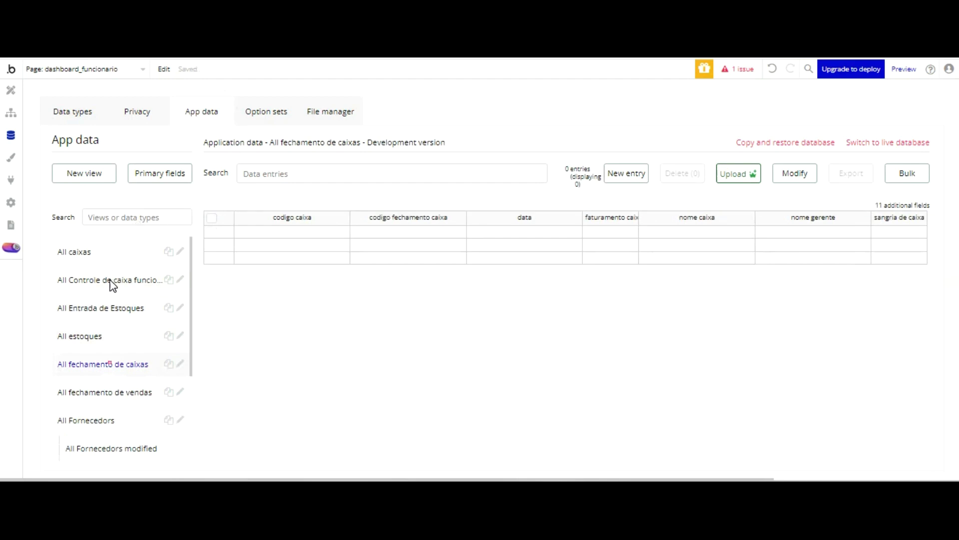
{"action": "left_click", "coordinate": [96, 251]}
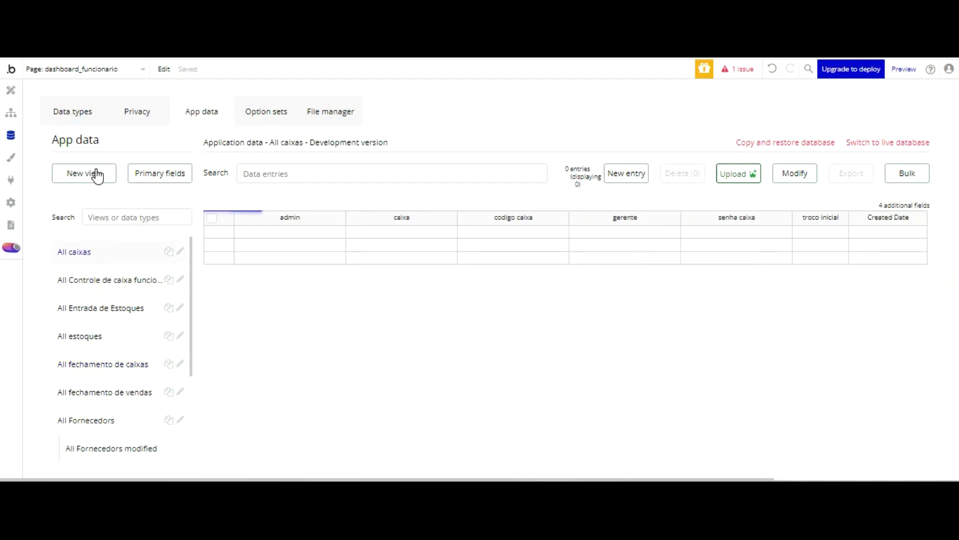
{"action": "scroll", "coordinate": [125, 280], "scroll_direction": "down", "scroll_amount": 2}
{"action": "left_click", "coordinate": [122, 321]}
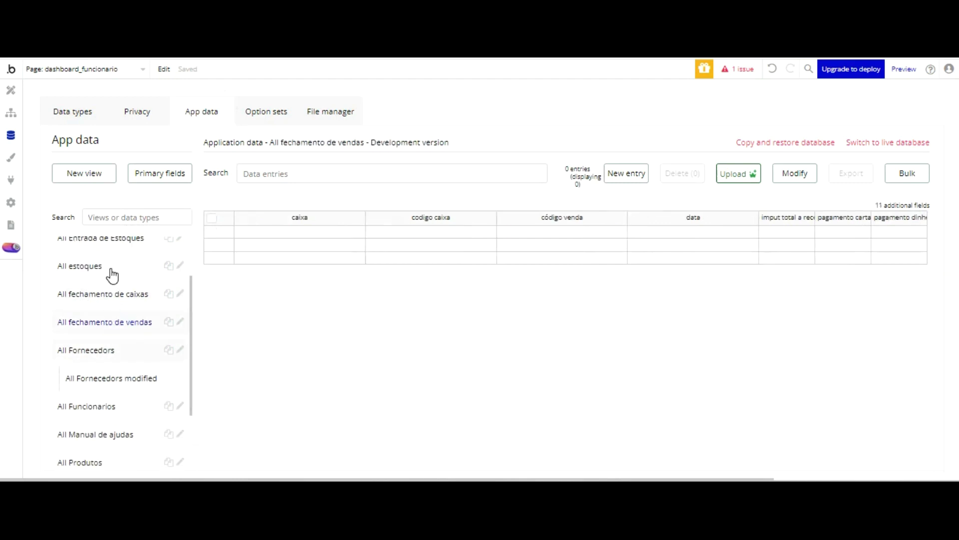
{"action": "scroll", "coordinate": [111, 277], "scroll_direction": "down", "scroll_amount": 3}
{"action": "left_click", "coordinate": [76, 456]}
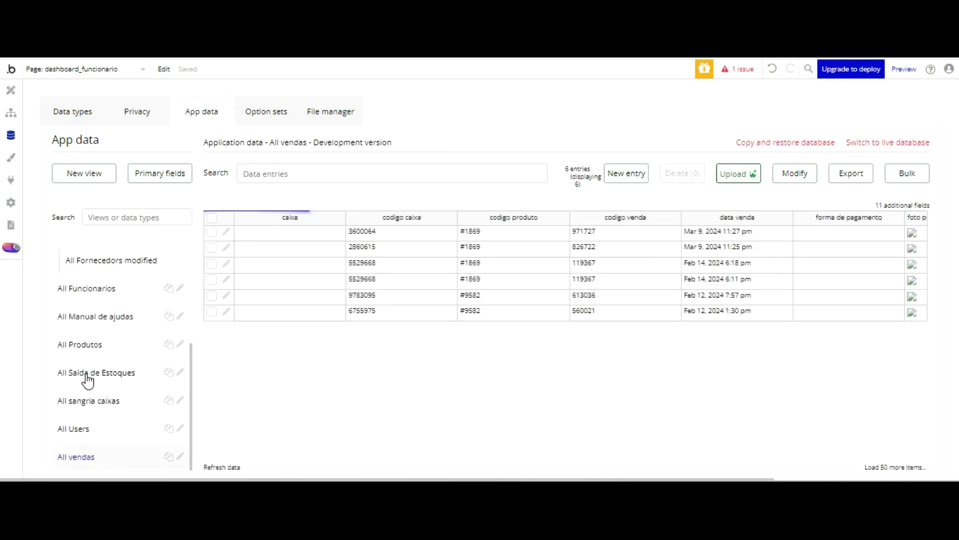
Delete all six vendas entries and show the list of issues.
{"action": "left_click", "coordinate": [211, 218]}
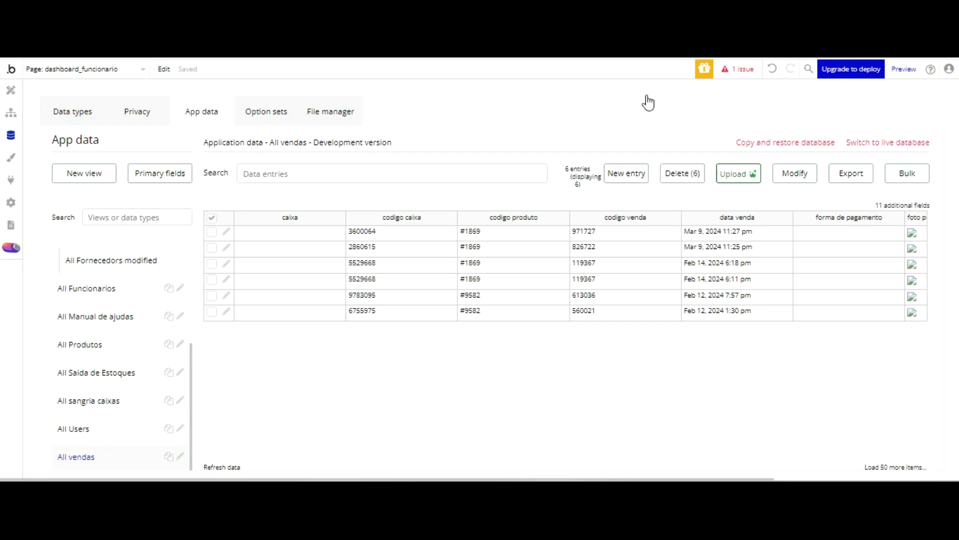
{"action": "left_click", "coordinate": [683, 170]}
{"action": "left_click", "coordinate": [474, 189]}
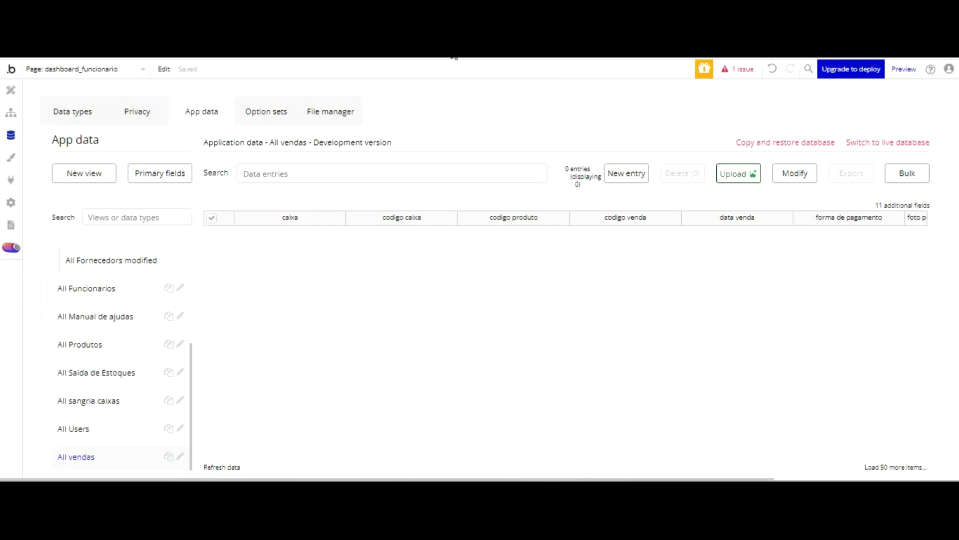
{"action": "left_click", "coordinate": [737, 69]}
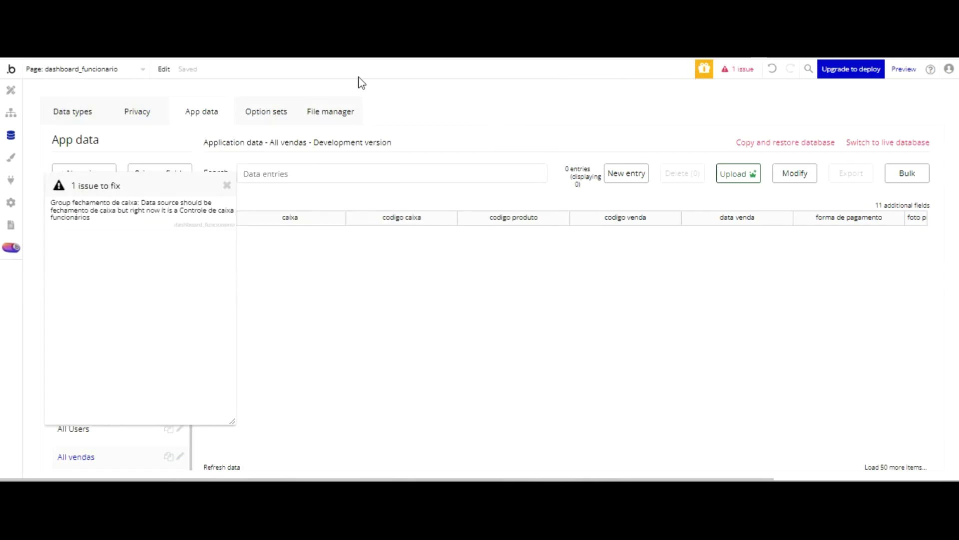
Set the flagged group's content type to Controle de caixa funcionários and switch to the app preview.
{"action": "left_click", "coordinate": [144, 207]}
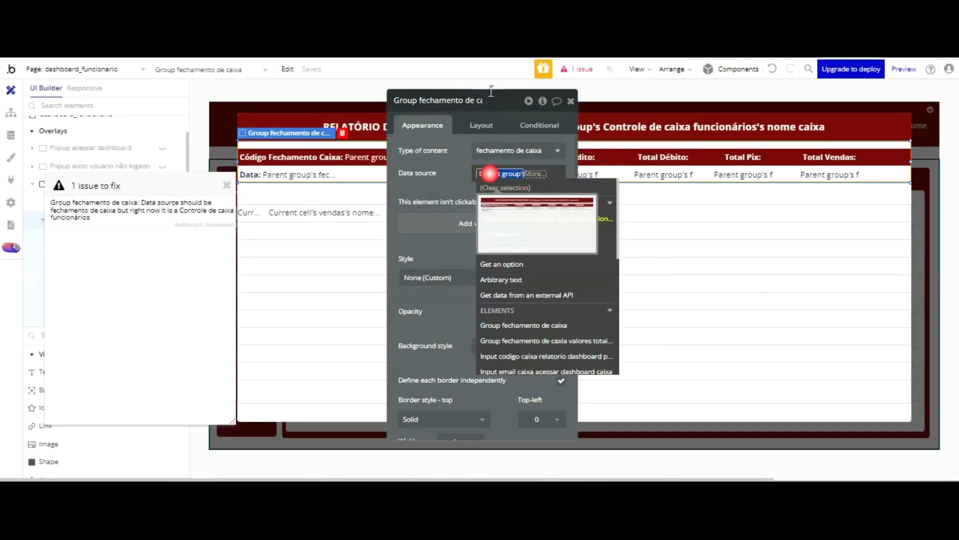
{"action": "left_click", "coordinate": [448, 96]}
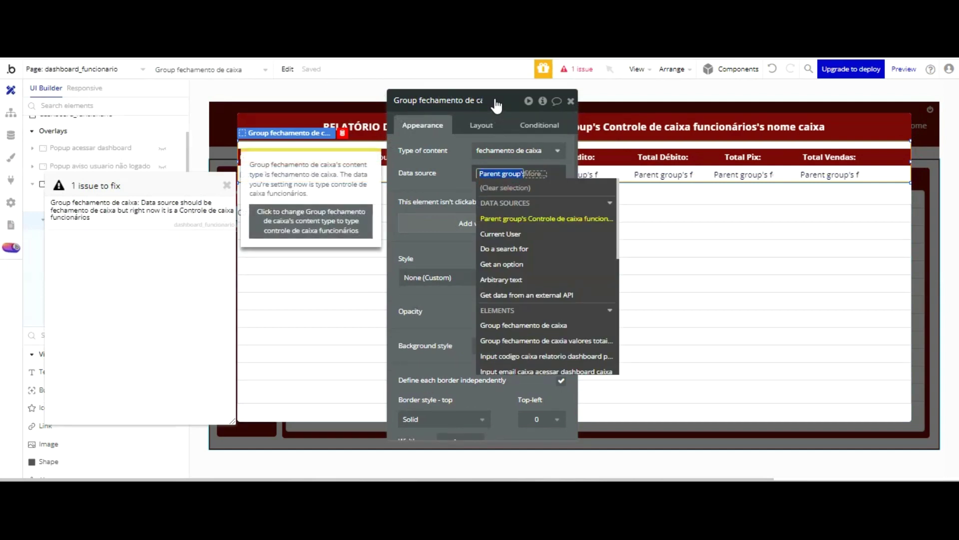
{"action": "left_click", "coordinate": [499, 150]}
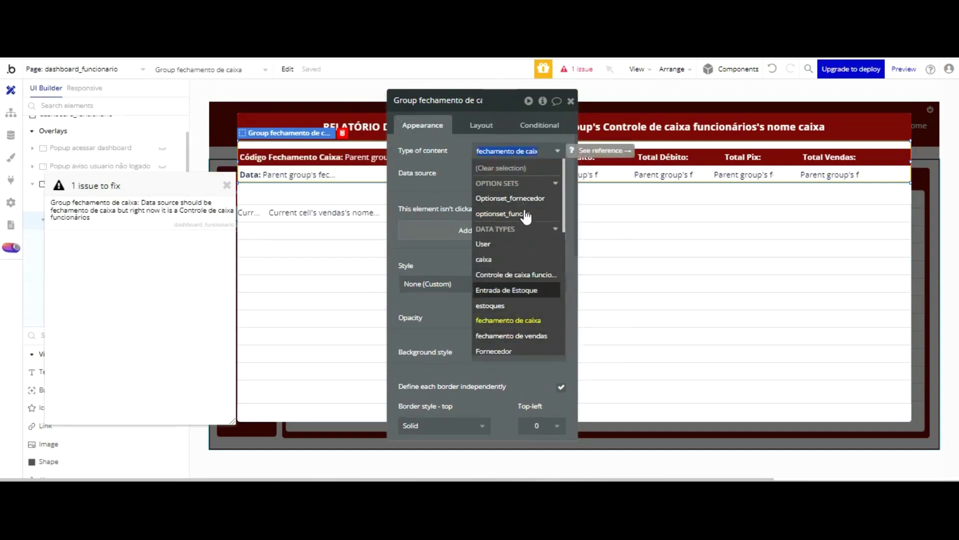
{"action": "left_click", "coordinate": [515, 274]}
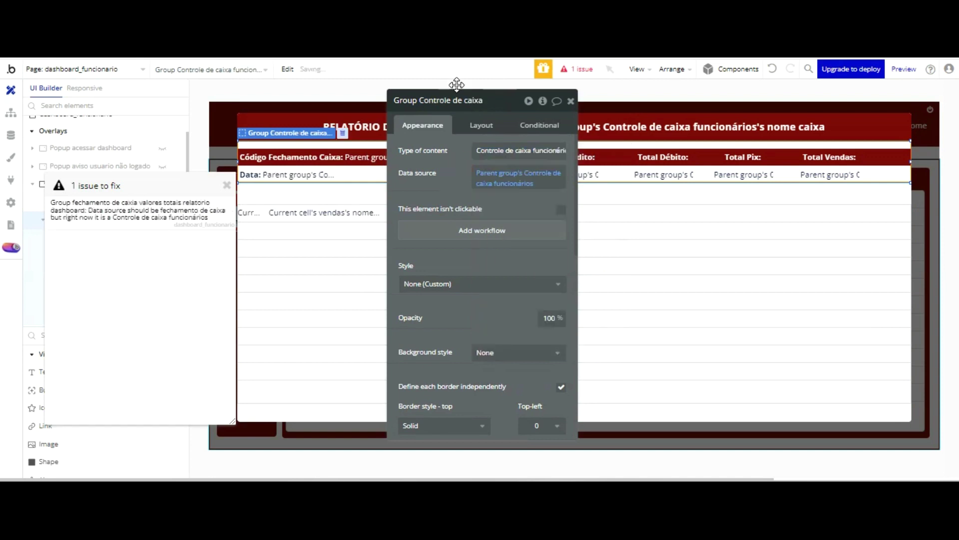
{"action": "left_click", "coordinate": [595, 175]}
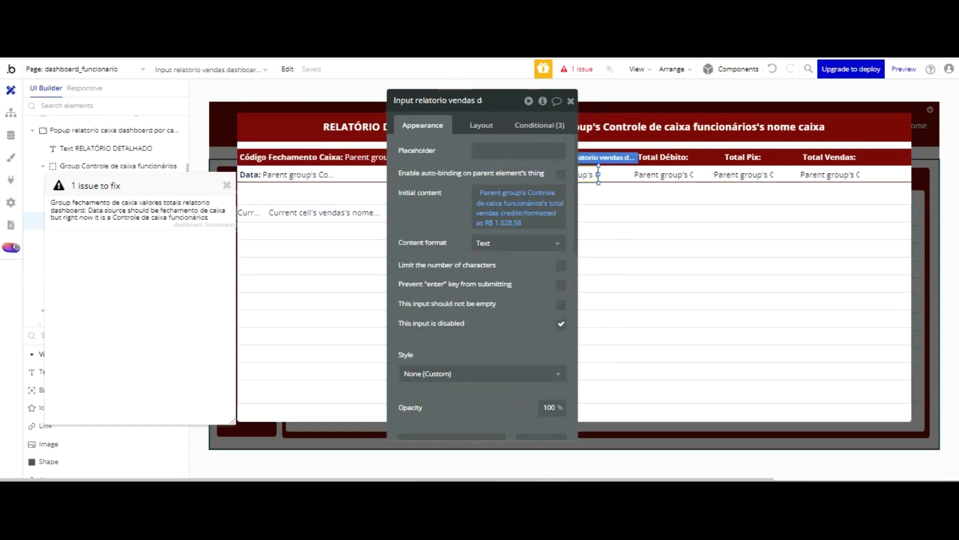
{"action": "key", "text": "ctrl+Tab"}
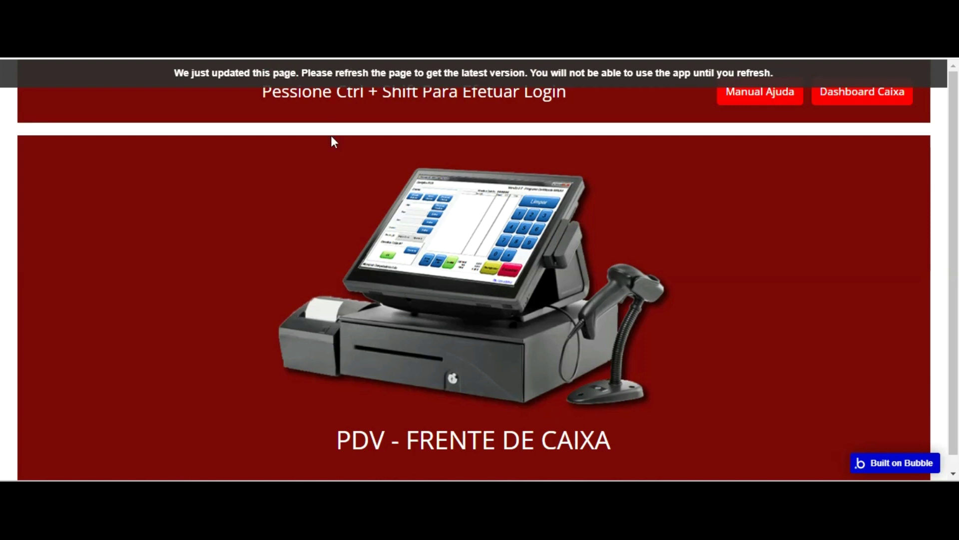
Reload the preview, log in to Acesso Admin with the admin e-mail and password, and dismiss ABERTURA CAIXA.
{"action": "key", "text": "F5"}
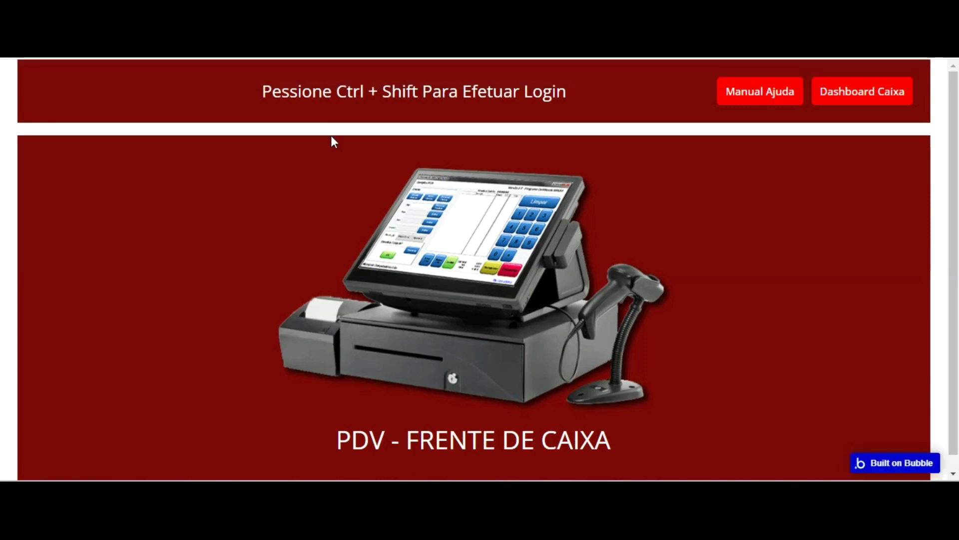
{"action": "key", "text": "ctrl+shift"}
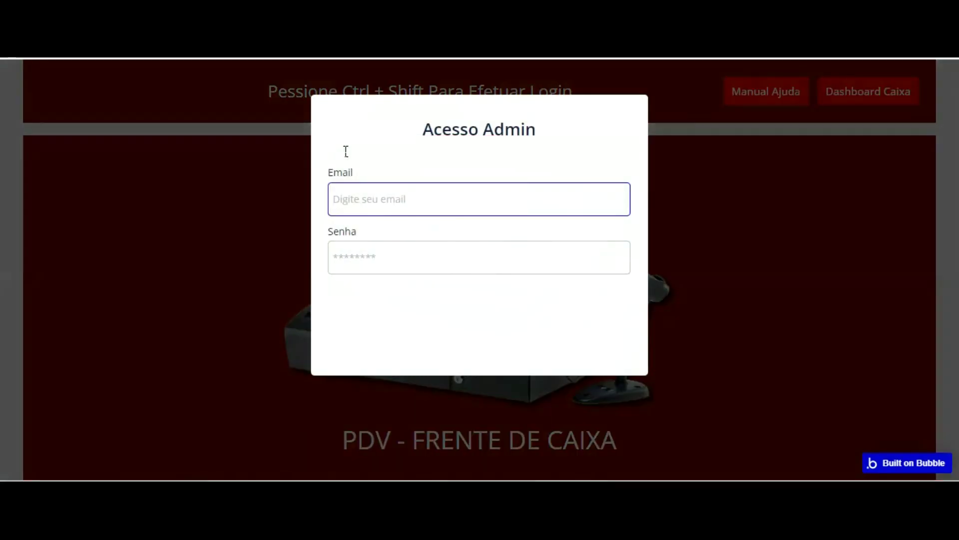
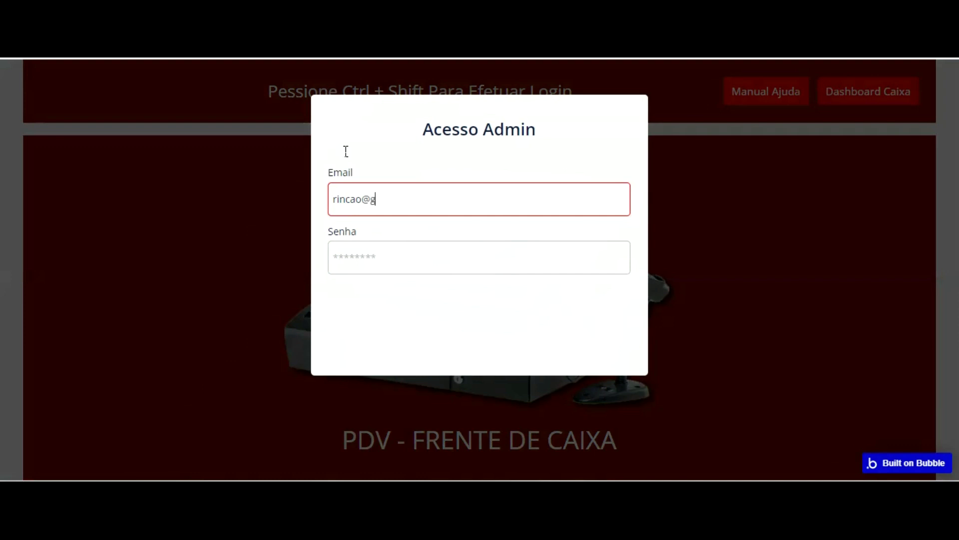
{"action": "key", "text": "Tab"}
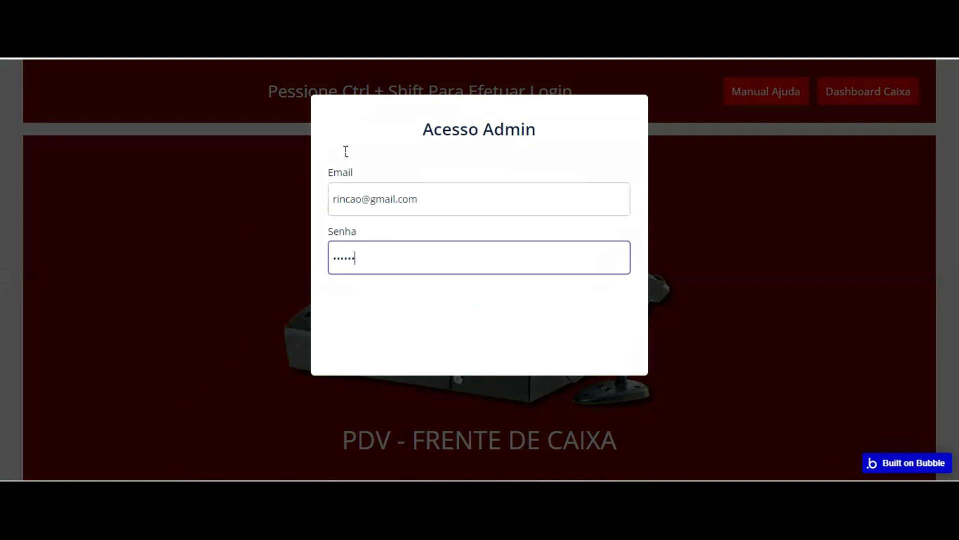
{"action": "key", "text": "Tab"}
{"action": "left_click", "coordinate": [427, 332]}
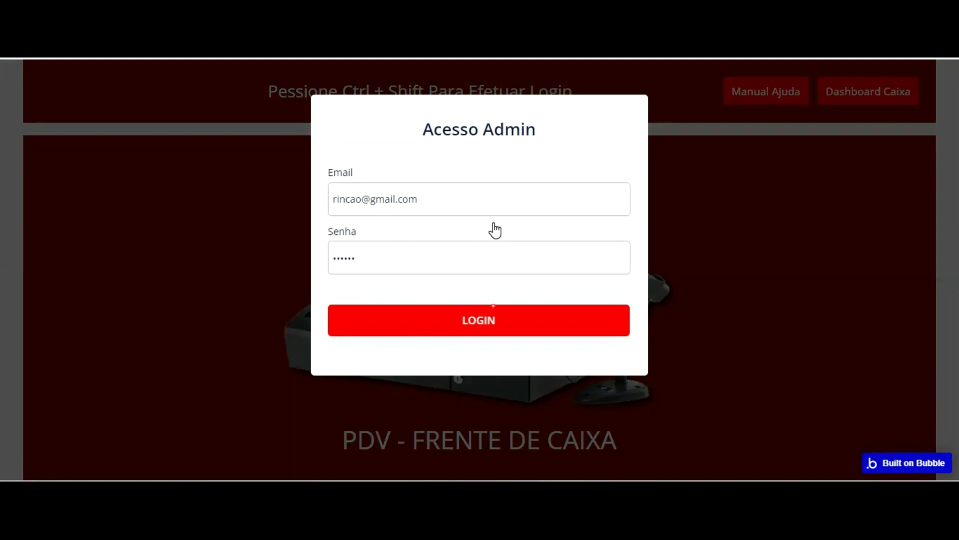
{"action": "left_click", "coordinate": [348, 213]}
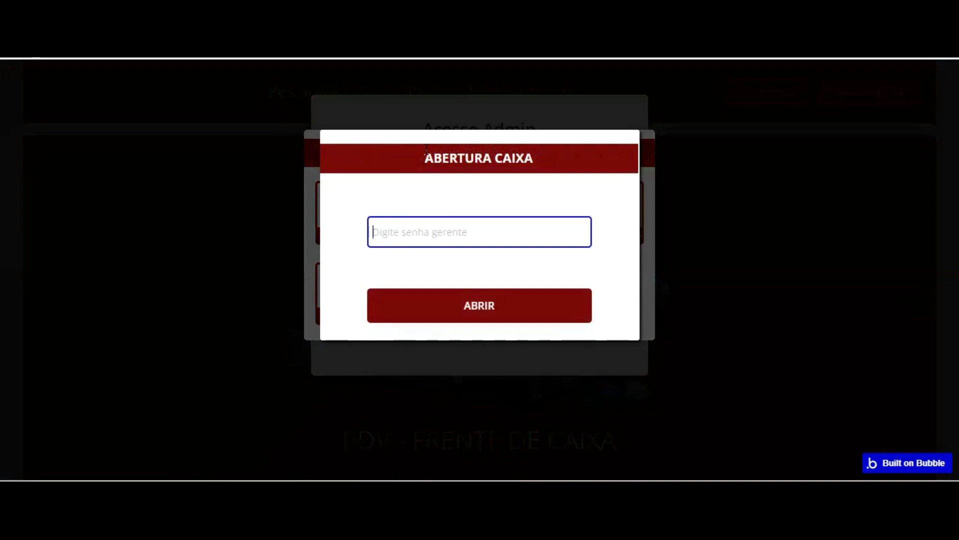
{"action": "left_click", "coordinate": [628, 280]}
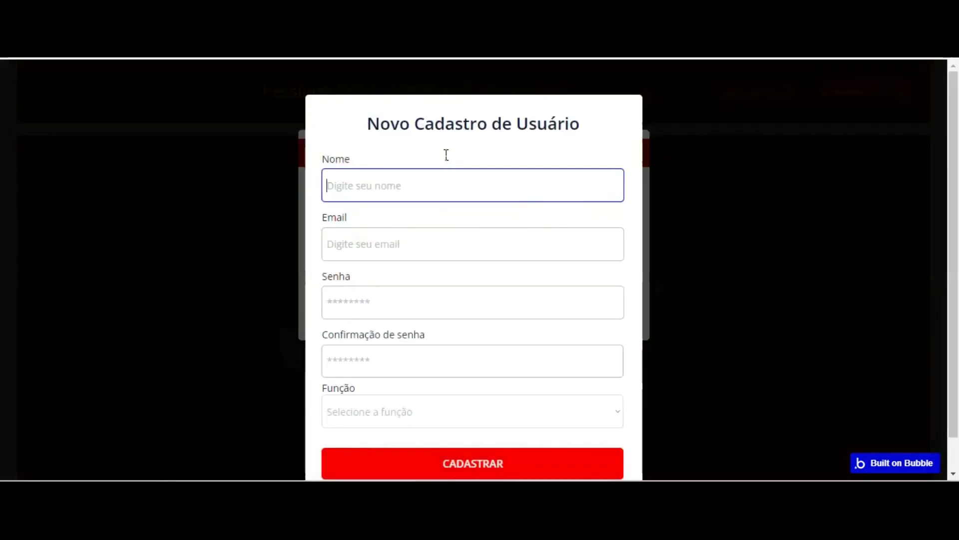
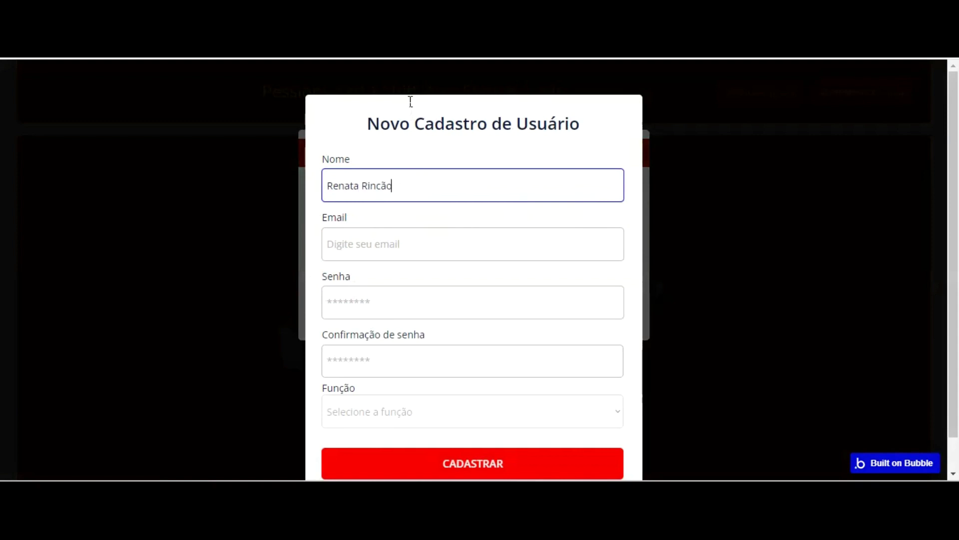
Fill in the new user's name, e-mail and password in the registration form.
{"action": "key", "text": "Tab"}
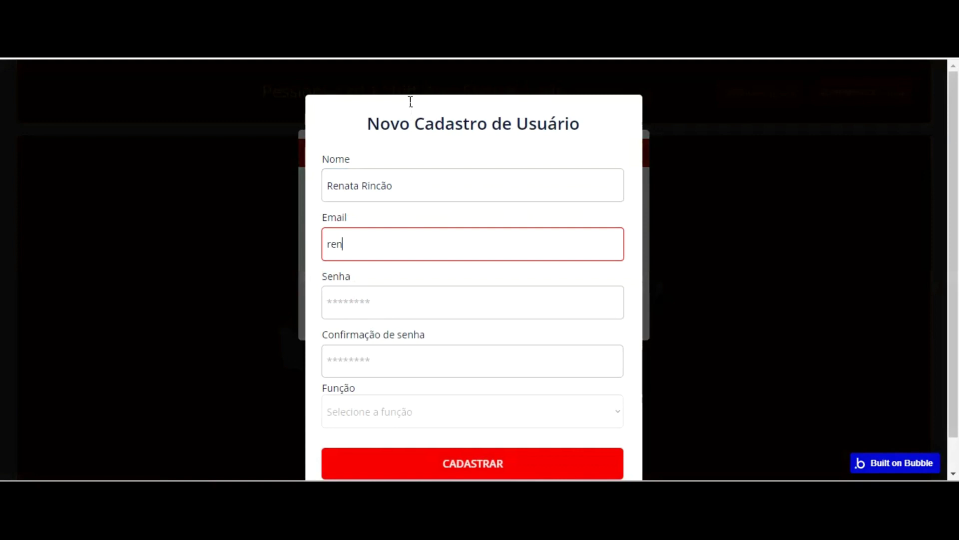
{"action": "key", "text": "Tab"}
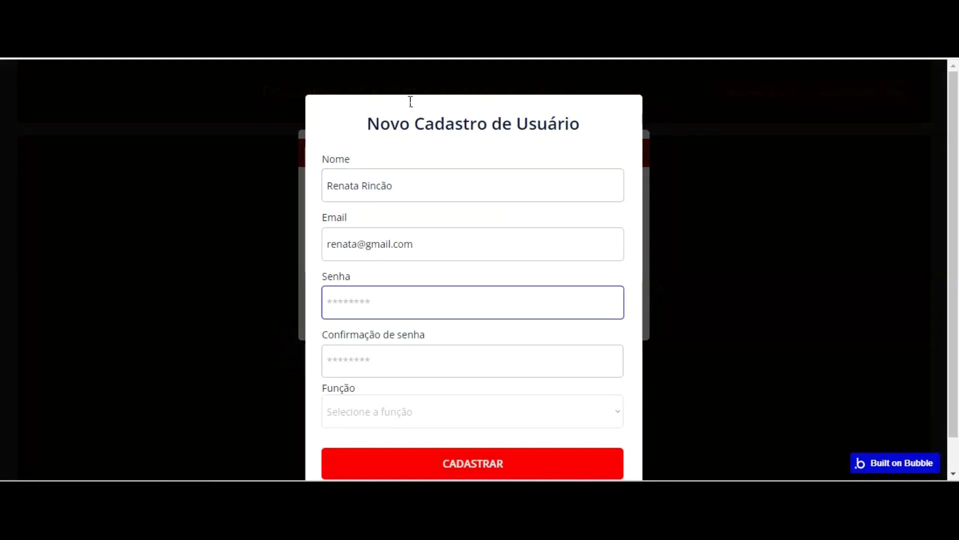
{"action": "key", "text": "Tab"}
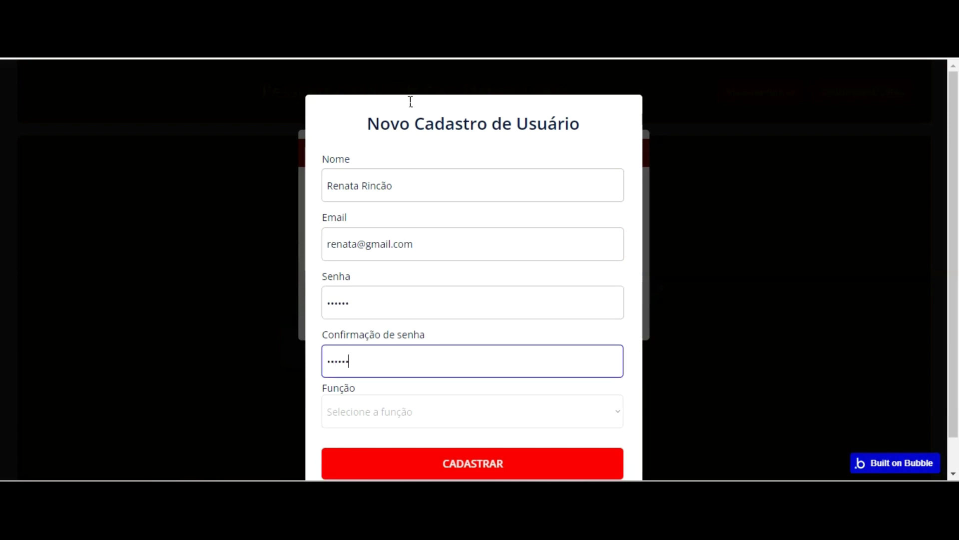
Choose gerente as the user's Função and submit the registration.
{"action": "key", "text": "Tab"}
{"action": "key", "text": "alt+Down"}
{"action": "key", "text": "Down"}
{"action": "key", "text": "Down"}
{"action": "key", "text": "Up"}
{"action": "key", "text": "Return"}
{"action": "key", "text": "Tab"}
{"action": "key", "text": "Return"}
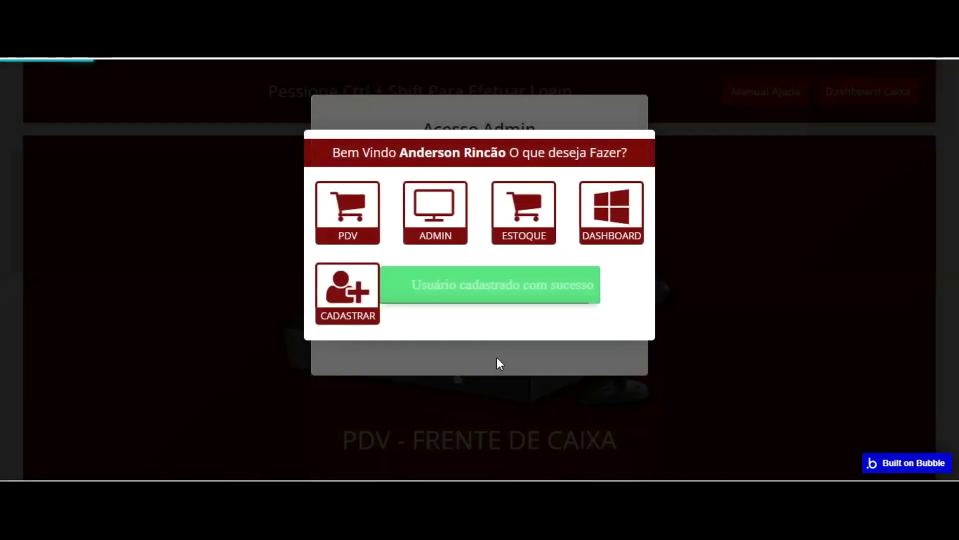
{"action": "left_click", "coordinate": [348, 200]}
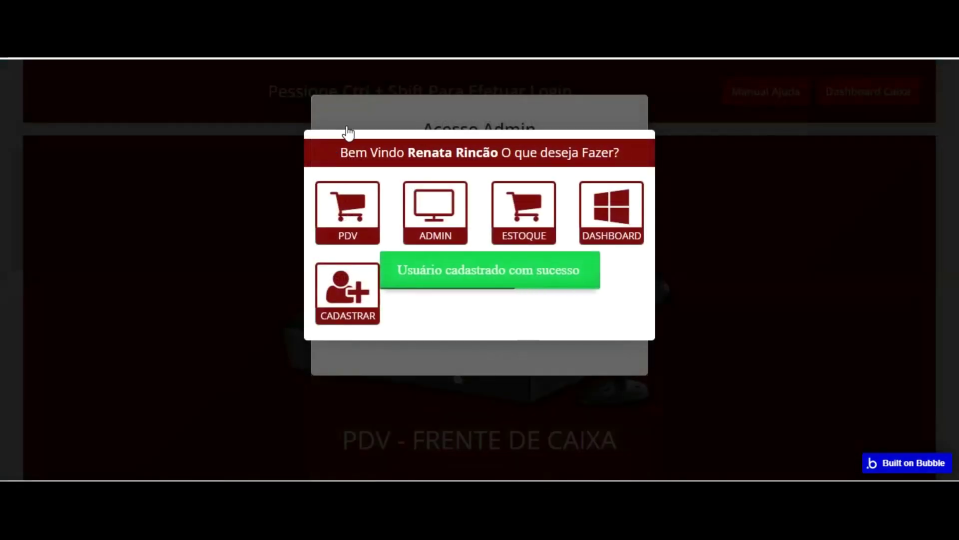
Enter the manager password, then pick the new manager and the first cashier.
{"action": "type", "text": "123"}
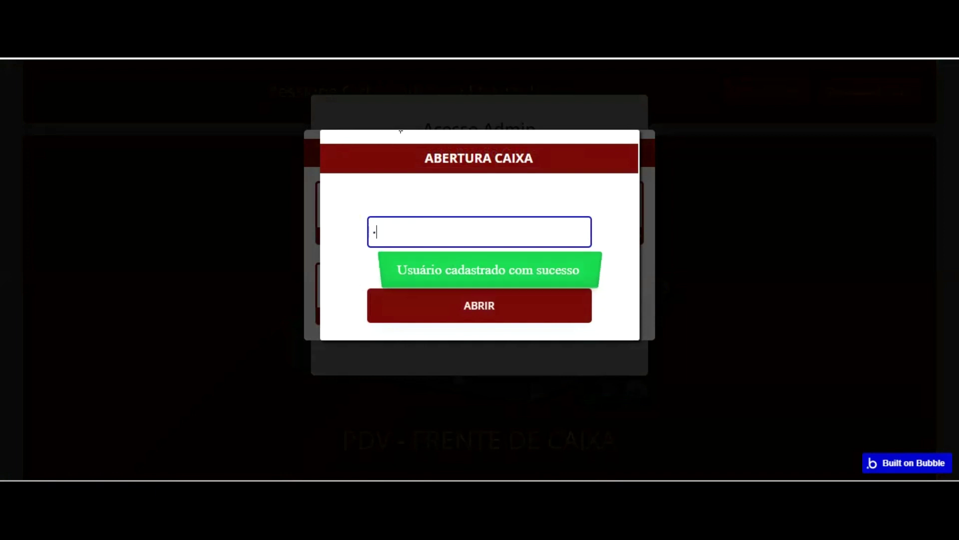
{"action": "key", "text": "Return"}
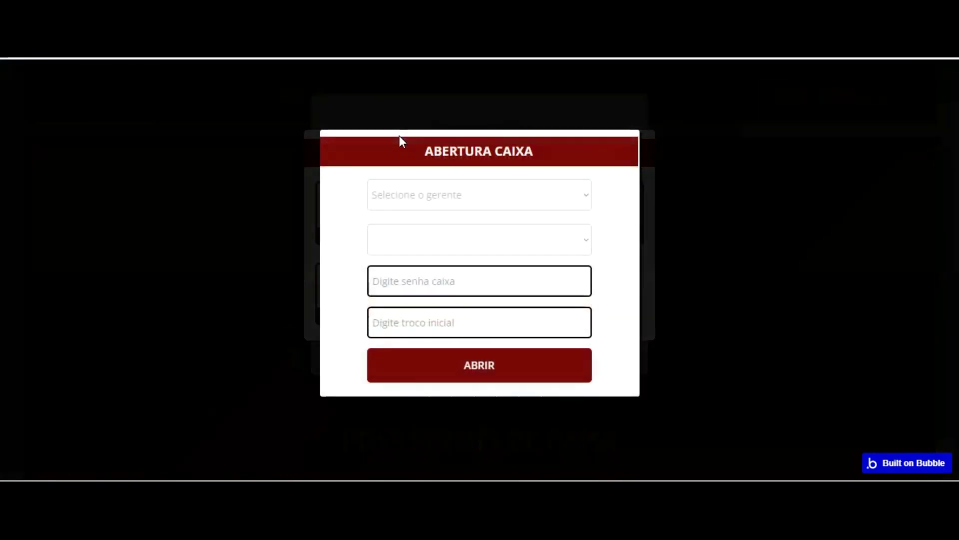
{"action": "left_click", "coordinate": [443, 215]}
{"action": "left_click", "coordinate": [442, 217]}
{"action": "left_click", "coordinate": [441, 234]}
{"action": "left_click", "coordinate": [433, 263]}
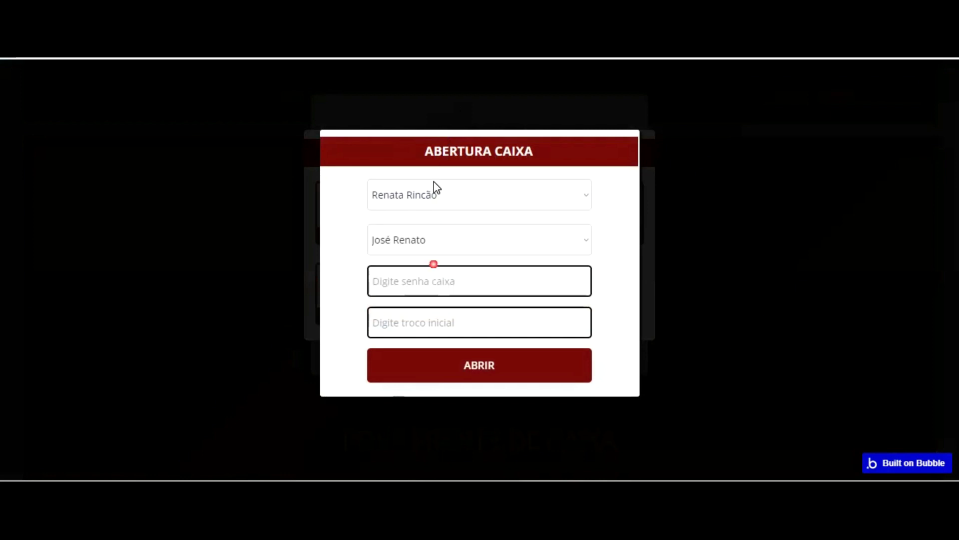
{"action": "left_click", "coordinate": [436, 285]}
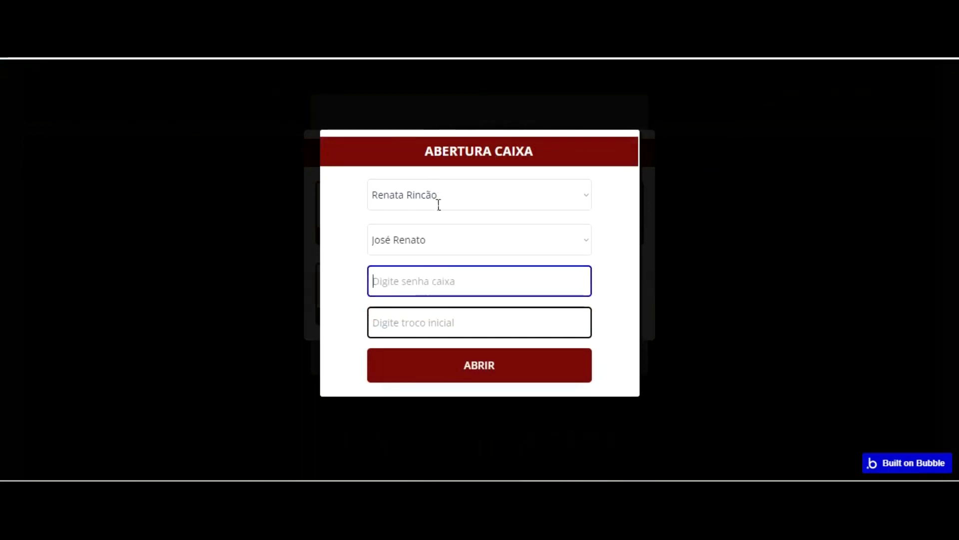
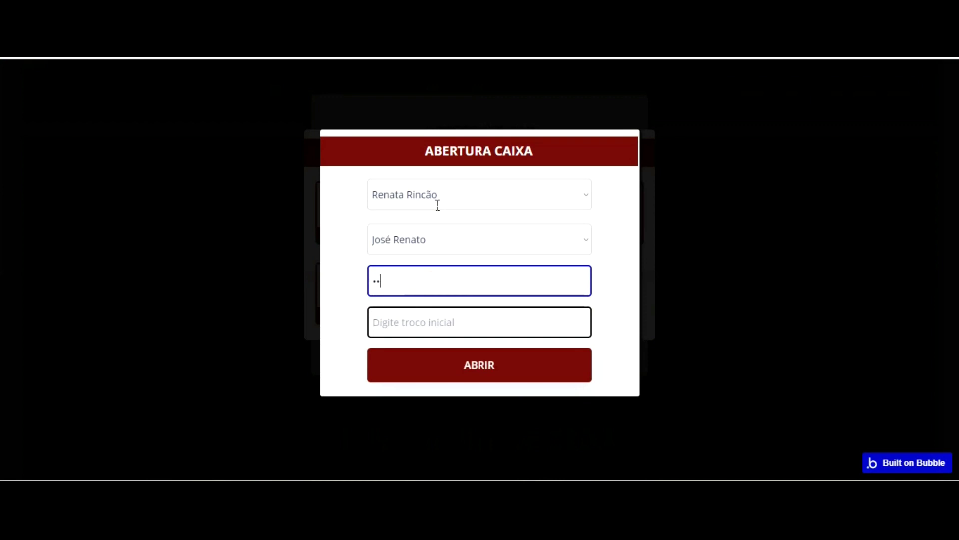
Enter the cashier password and R$ 150.00 starting change, then submit the opening form.
{"action": "key", "text": "Tab"}
{"action": "key", "text": "Tab"}
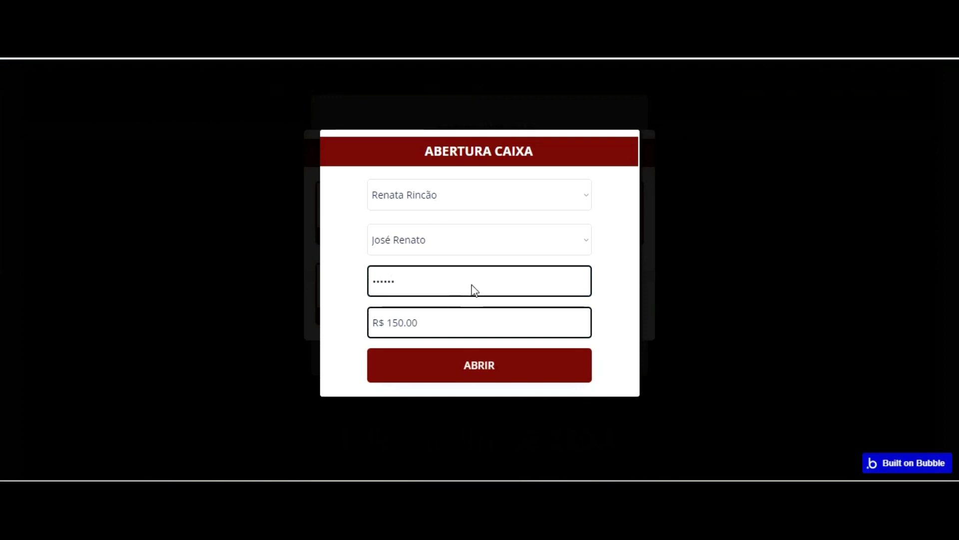
{"action": "key", "text": "Return"}
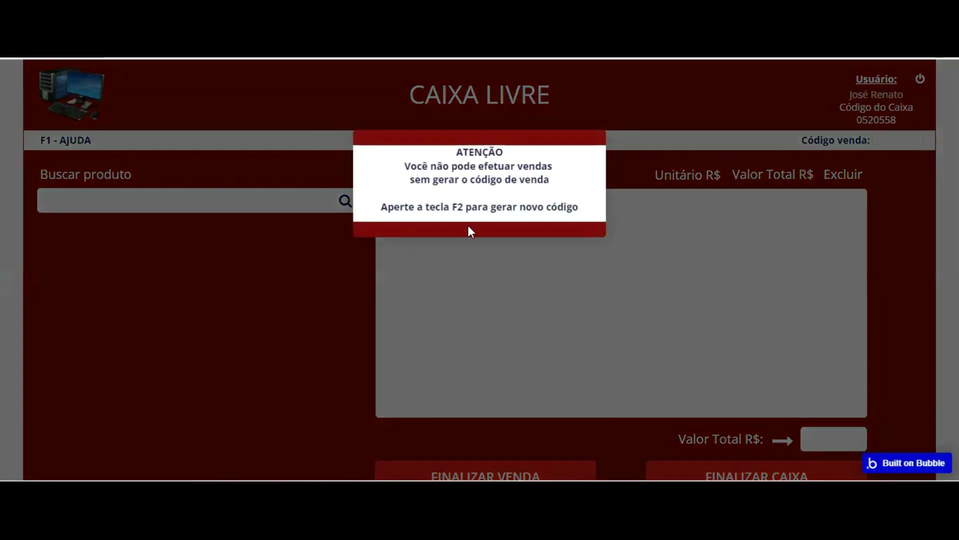
Start a new sale and add 150 Kibe De Carne Com Queijo.
{"action": "key", "text": "F2"}
{"action": "type", "text": "co"}
{"action": "key", "text": "Down"}
{"action": "key", "text": "Down"}
{"action": "key", "text": "Down"}
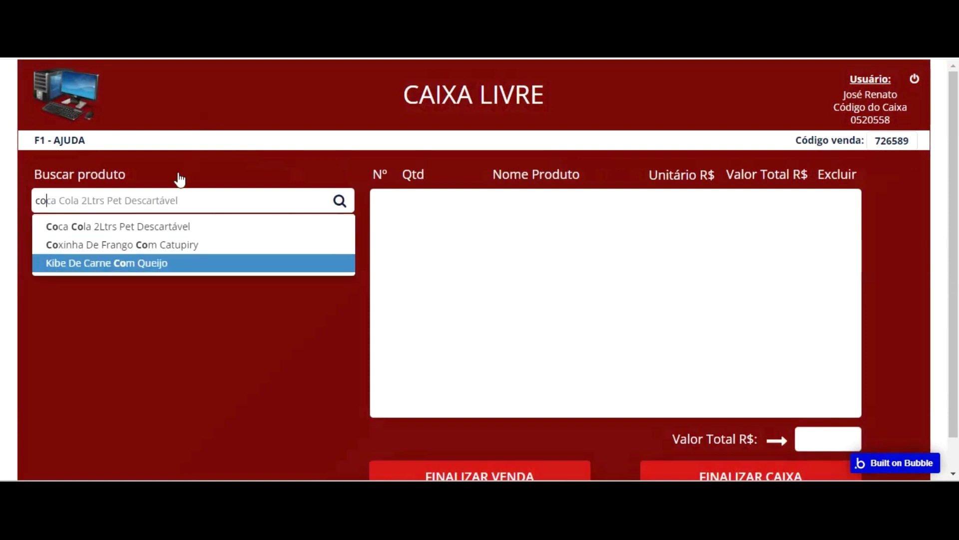
{"action": "key", "text": "Return"}
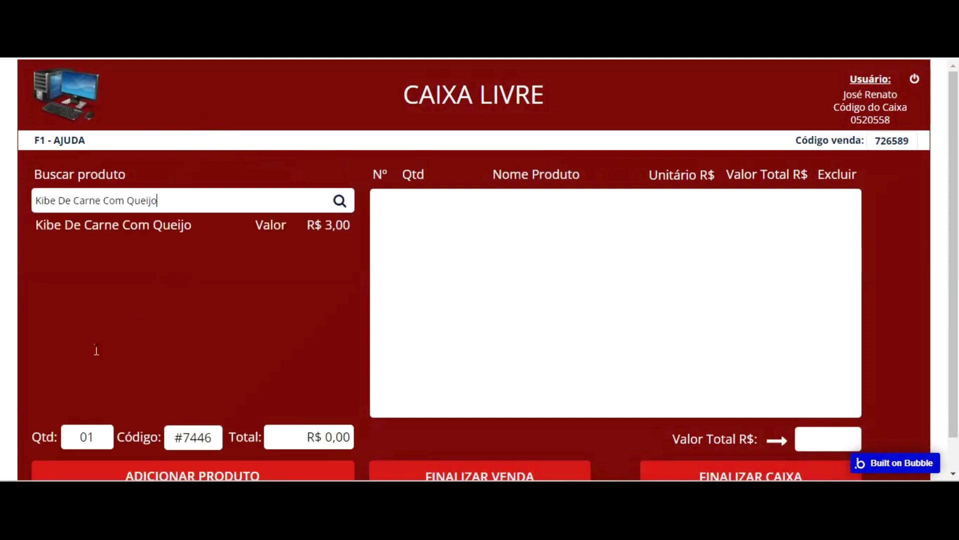
{"action": "left_click", "coordinate": [88, 436]}
{"action": "type", "text": "150"}
{"action": "left_click", "coordinate": [172, 471]}
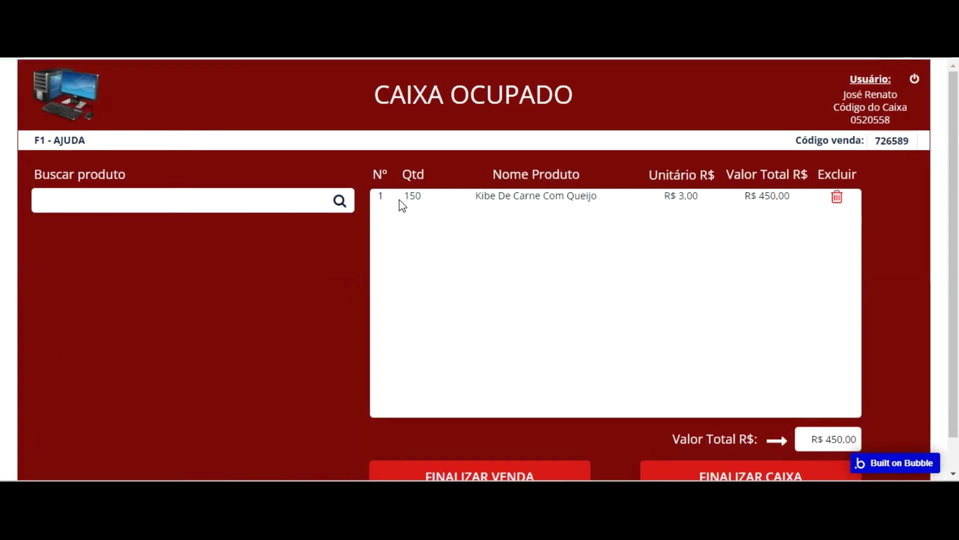
Add 50 Coxinha De Frango Com Catupiry to the sale.
{"action": "key", "text": "ctrl+minus"}
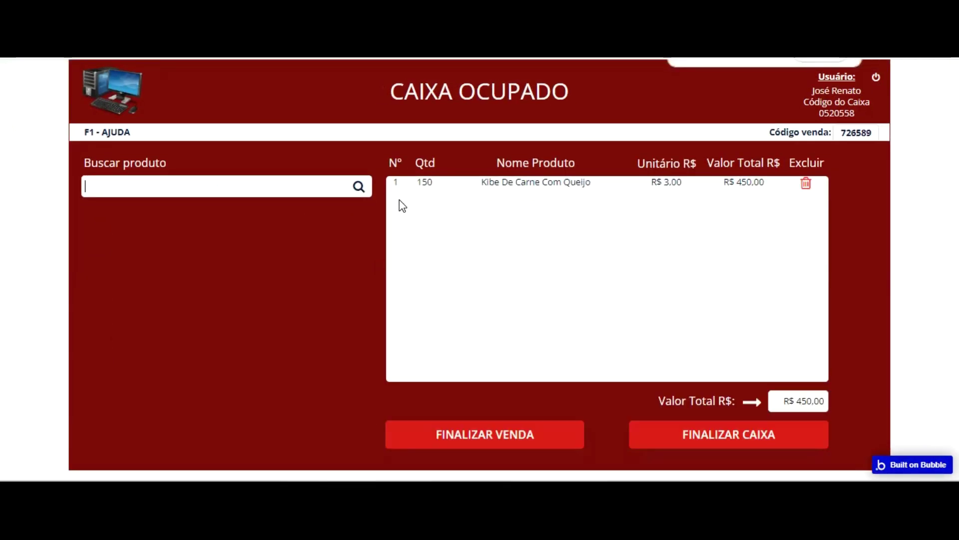
{"action": "left_click", "coordinate": [195, 190]}
{"action": "type", "text": "co"}
{"action": "key", "text": "Down"}
{"action": "key", "text": "Down"}
{"action": "key", "text": "Return"}
{"action": "left_click", "coordinate": [185, 248]}
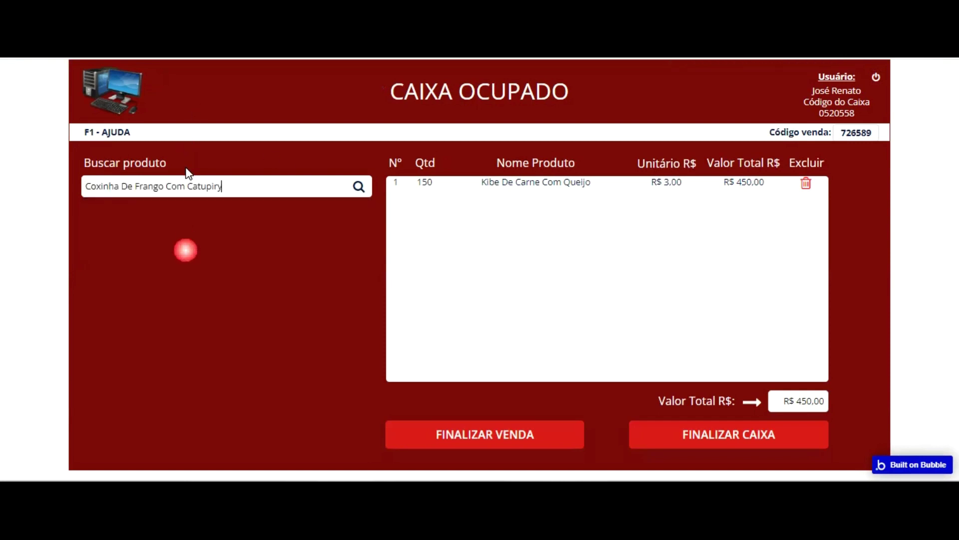
{"action": "key", "text": "ctrl+a"}
{"action": "type", "text": "50"}
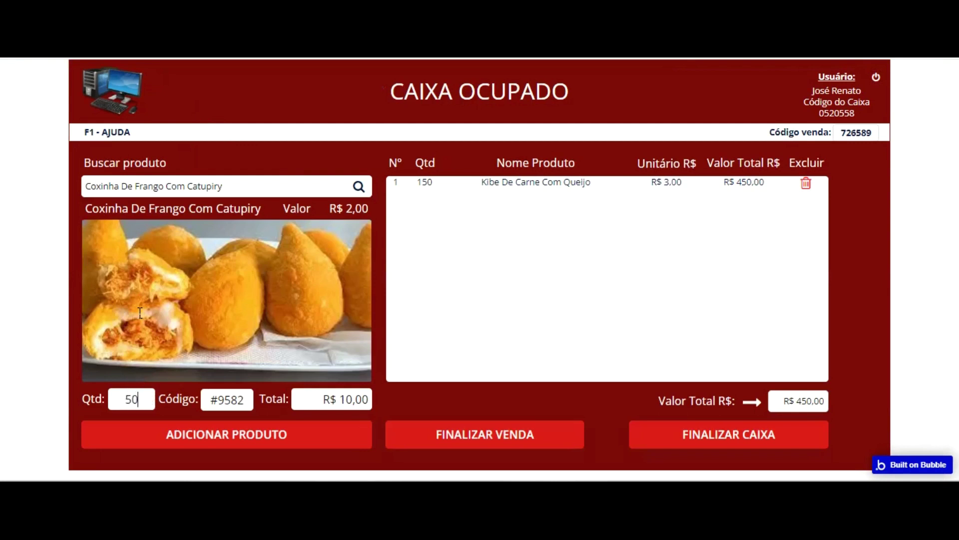
{"action": "key", "text": "Return"}
Add 20 Coca Cola 2Ltrs Pet Descartável to the sale.
{"action": "left_click", "coordinate": [171, 187]}
{"action": "type", "text": "co"}
{"action": "key", "text": "Down"}
{"action": "key", "text": "Return"}
{"action": "key", "text": "Tab"}
{"action": "type", "text": "2"}
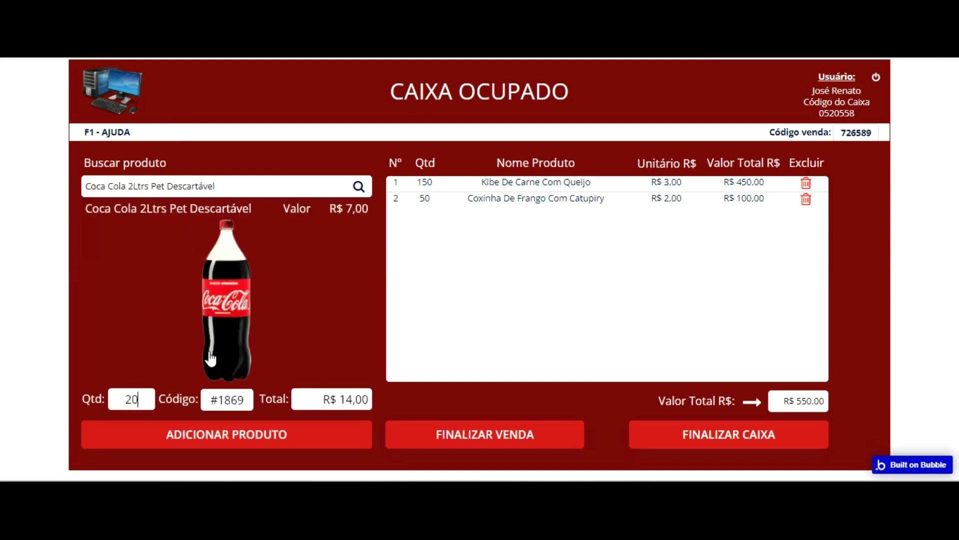
{"action": "key", "text": "Return"}
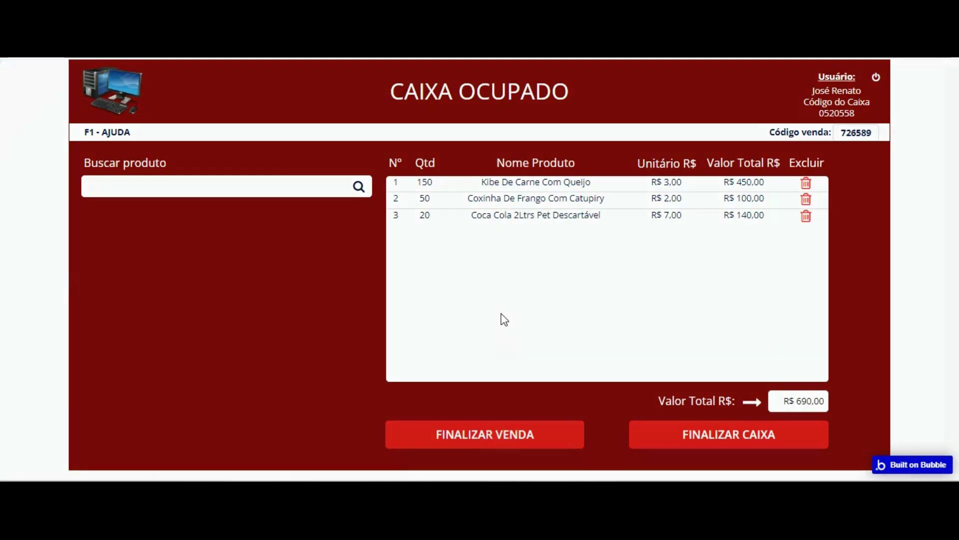
Finalize the sale with R$ 500 paid in cash plus a Pix amount.
{"action": "key", "text": "F2"}
{"action": "type", "text": "500"}
{"action": "key", "text": "Tab"}
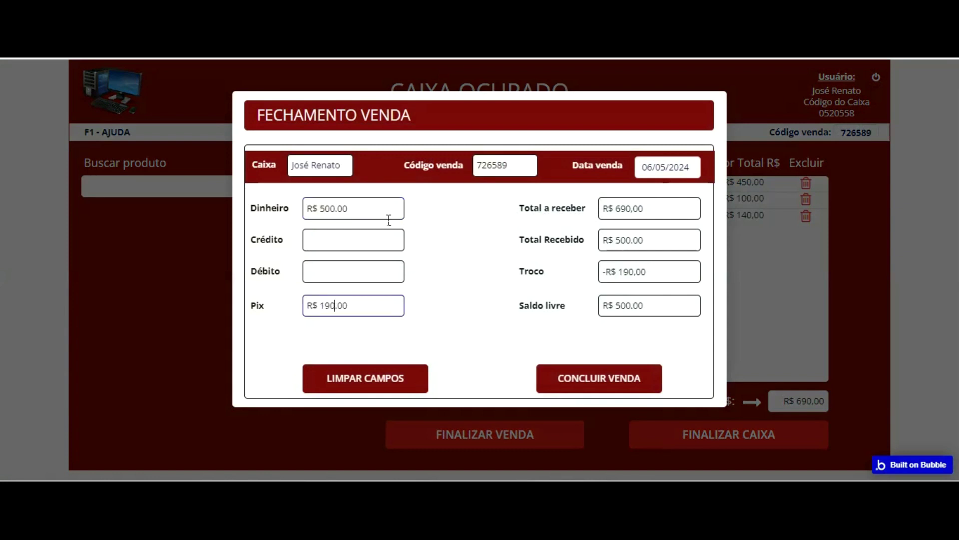
{"action": "left_click", "coordinate": [611, 378]}
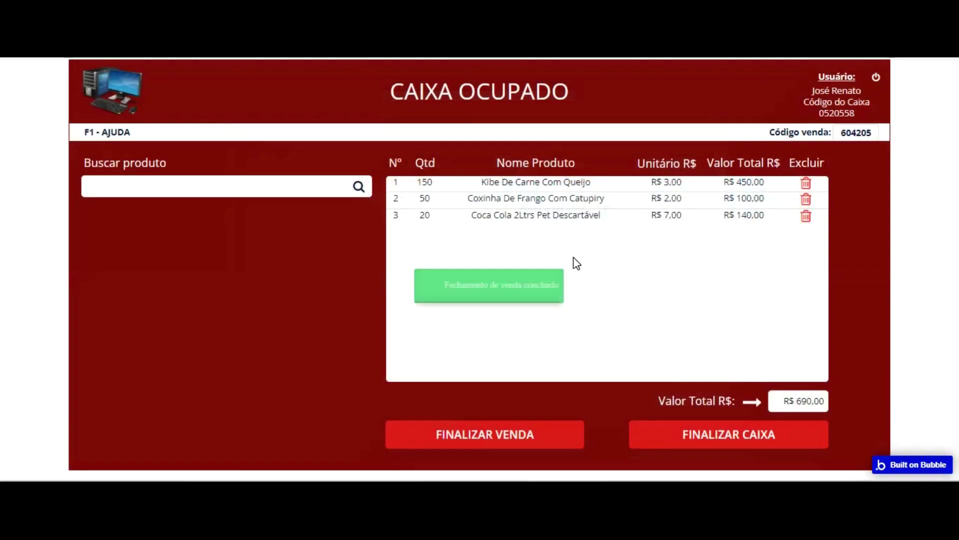
Sell 50 Coca Colas paid by credit for R$ 350.00.
{"action": "type", "text": "ca Co"}
{"action": "left_click", "coordinate": [172, 214]}
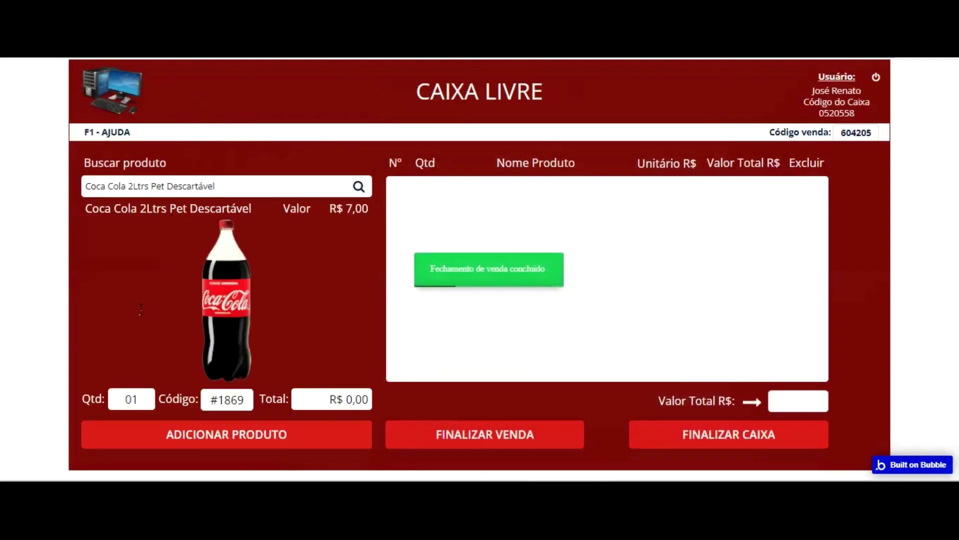
{"action": "type", "text": "50"}
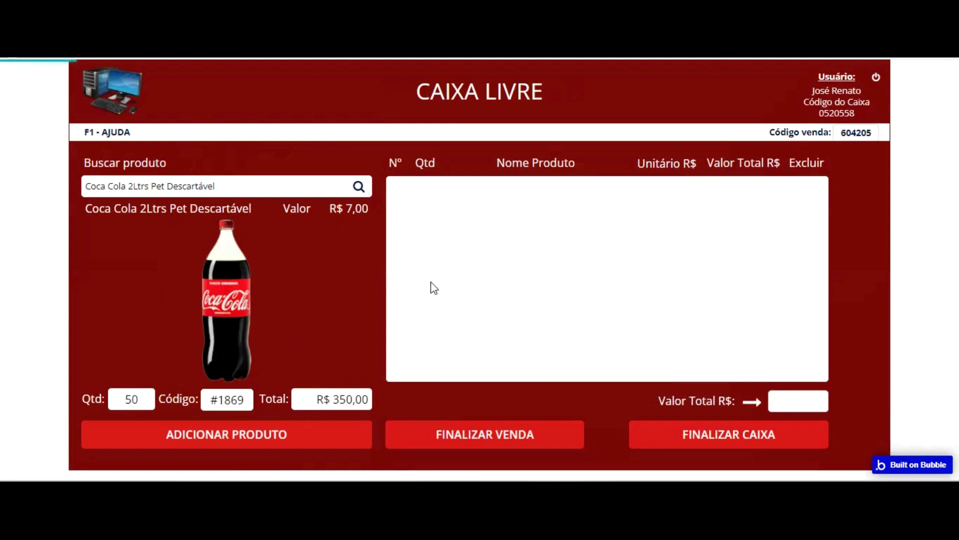
{"action": "key", "text": "Return"}
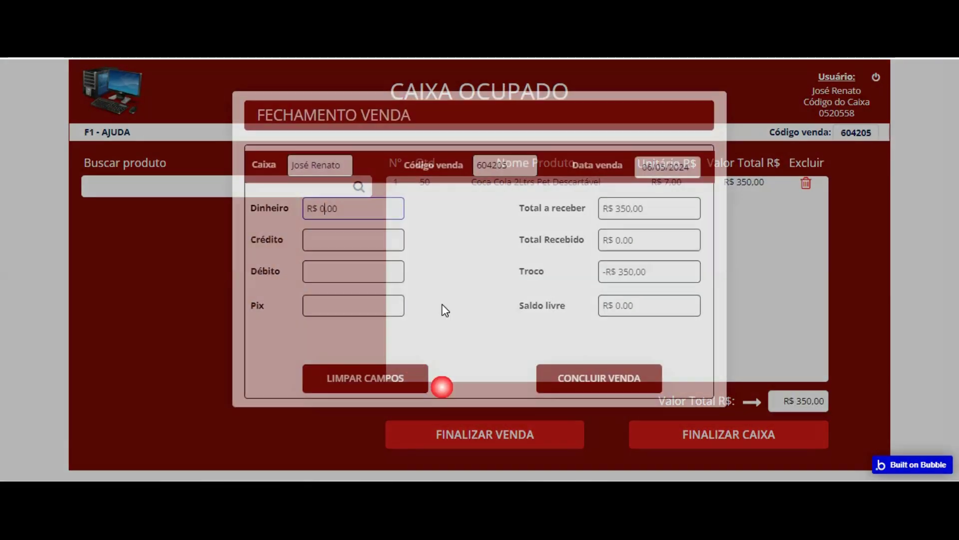
{"action": "key", "text": "F2"}
{"action": "left_click", "coordinate": [356, 240]}
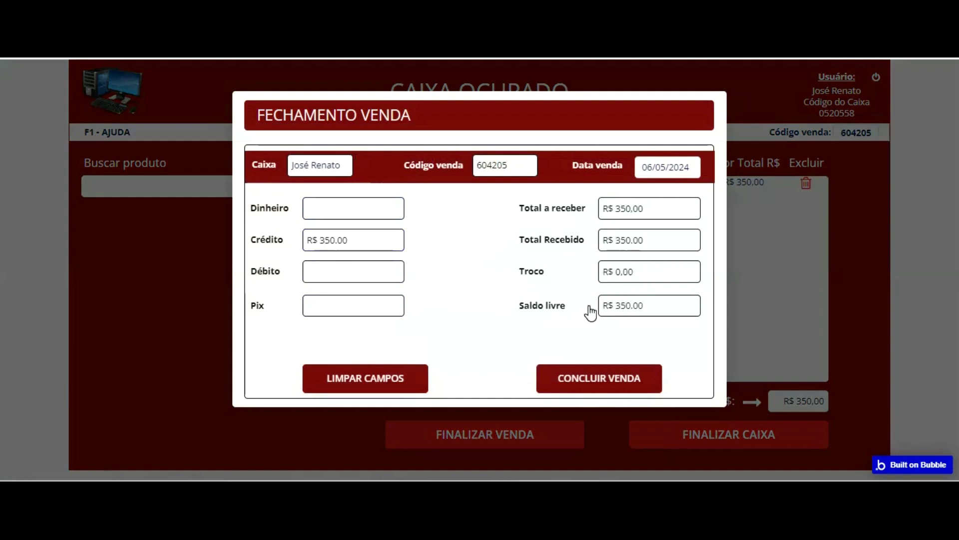
{"action": "key", "text": "Return"}
{"action": "left_click", "coordinate": [723, 434]}
Authorize the register closing with the manager password and confirm the FECHAMENTO DE CAIXA summary.
{"action": "left_click", "coordinate": [482, 198]}
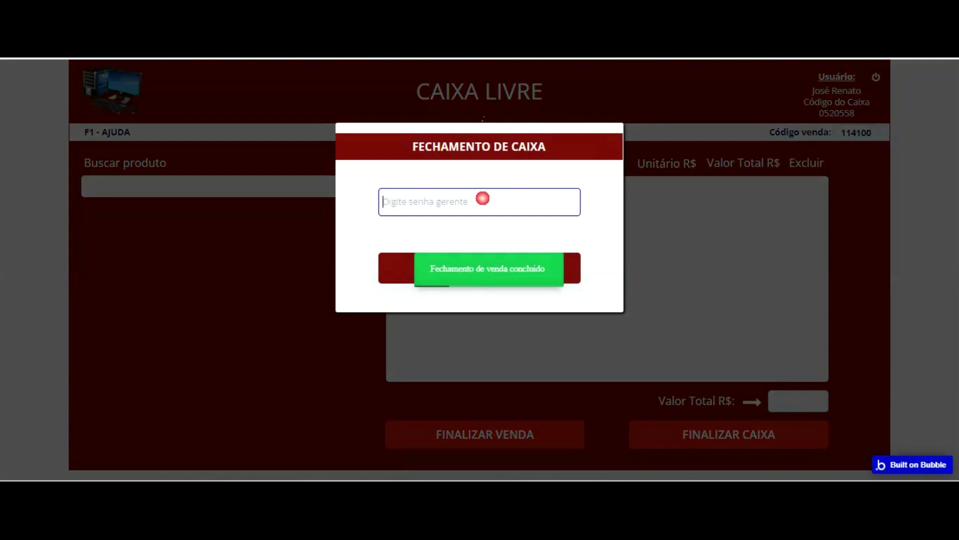
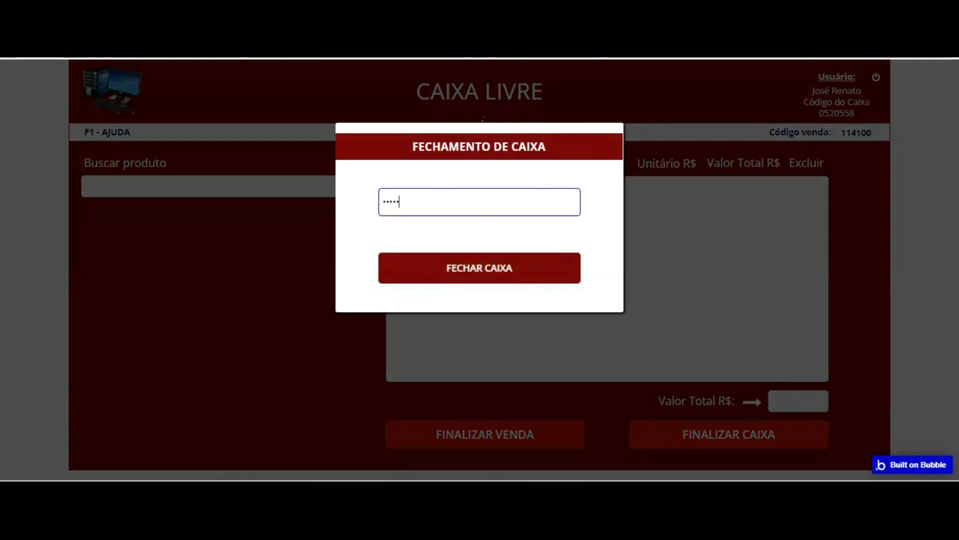
{"action": "key", "text": "Return"}
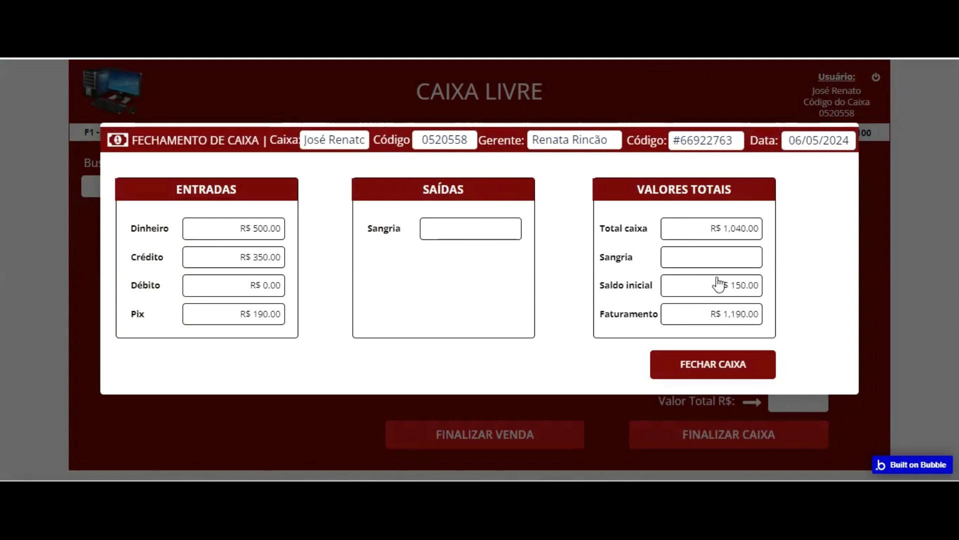
{"action": "key", "text": "Return"}
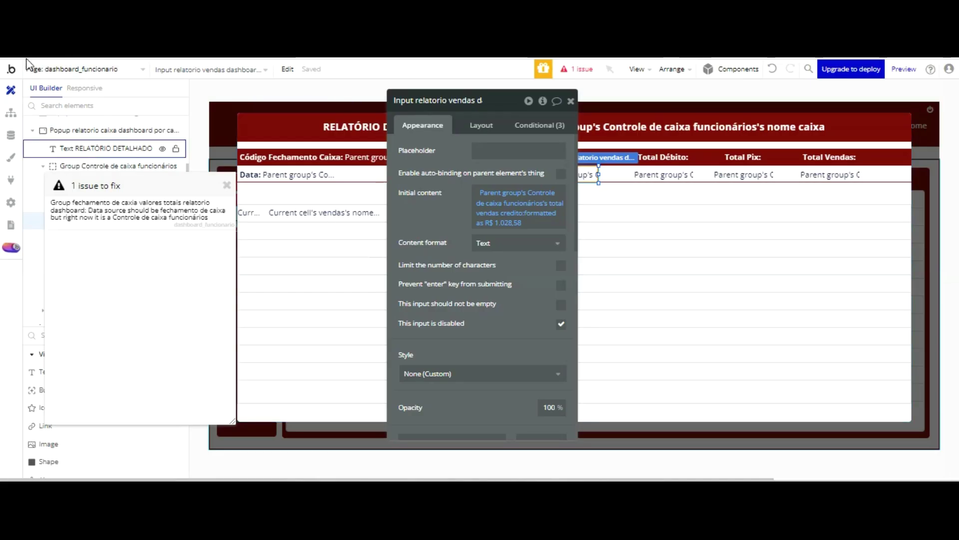
In App data, view All fechamento de caixas, then All Controle de caixa funcionários records.
{"action": "left_click", "coordinate": [10, 135]}
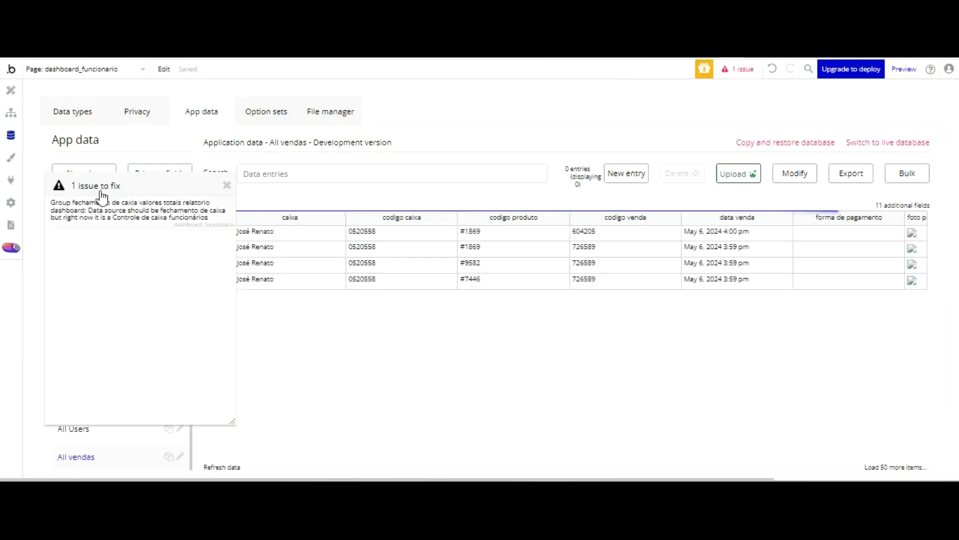
{"action": "left_click", "coordinate": [226, 108]}
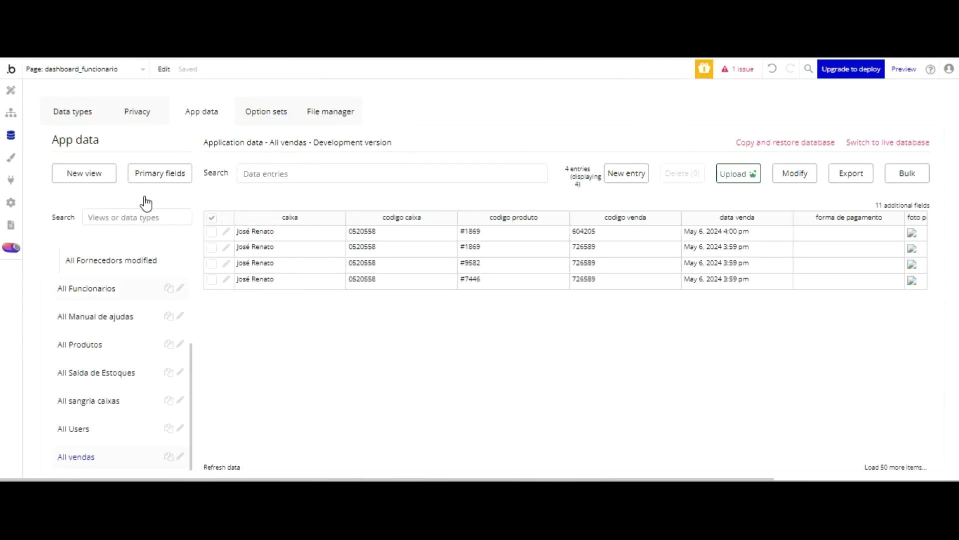
{"action": "scroll", "coordinate": [142, 205], "scroll_direction": "up", "scroll_amount": 3}
{"action": "left_click", "coordinate": [129, 316]}
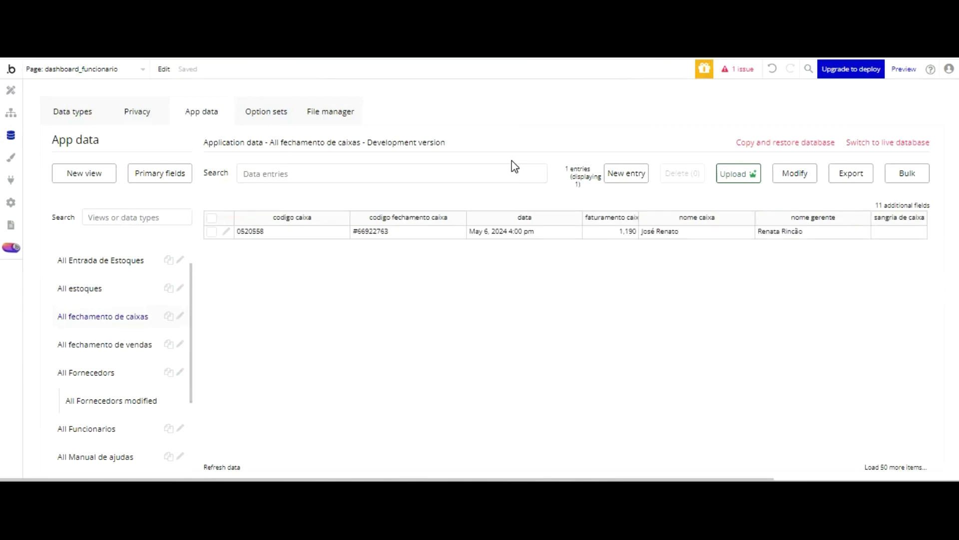
{"action": "scroll", "coordinate": [114, 244], "scroll_direction": "up", "scroll_amount": 1}
{"action": "left_click", "coordinate": [115, 279]}
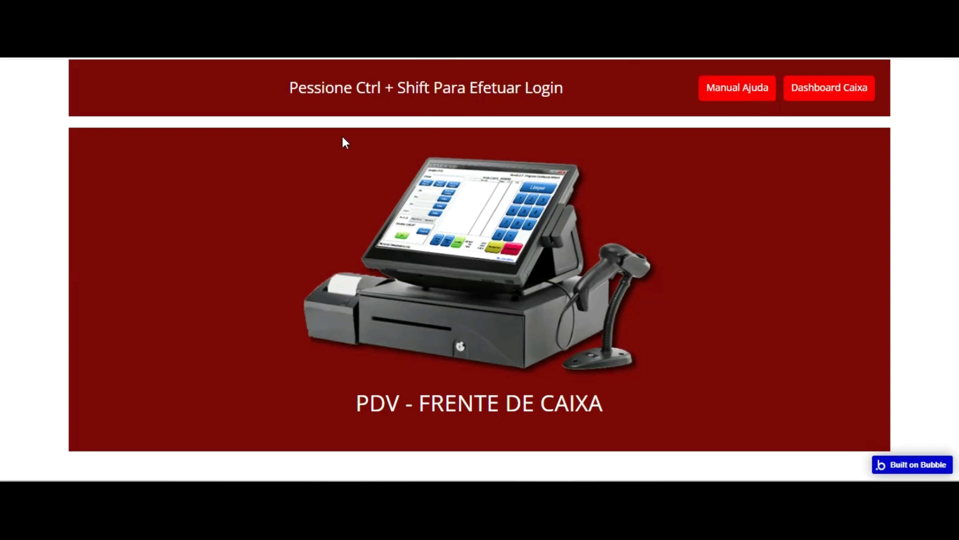
Log into the cashier dashboard with the cashier's email, then open and close the register's sales report.
{"action": "key", "text": "ctrl+shift"}
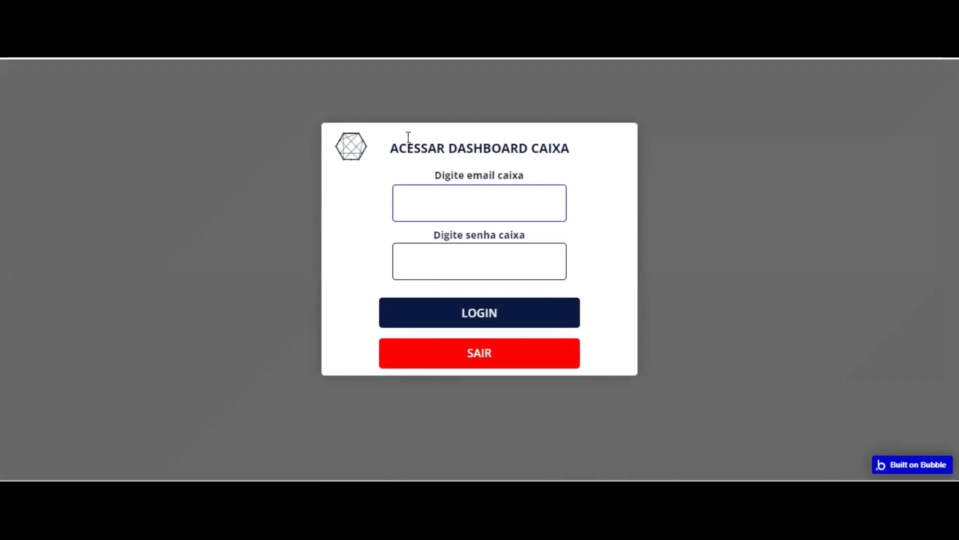
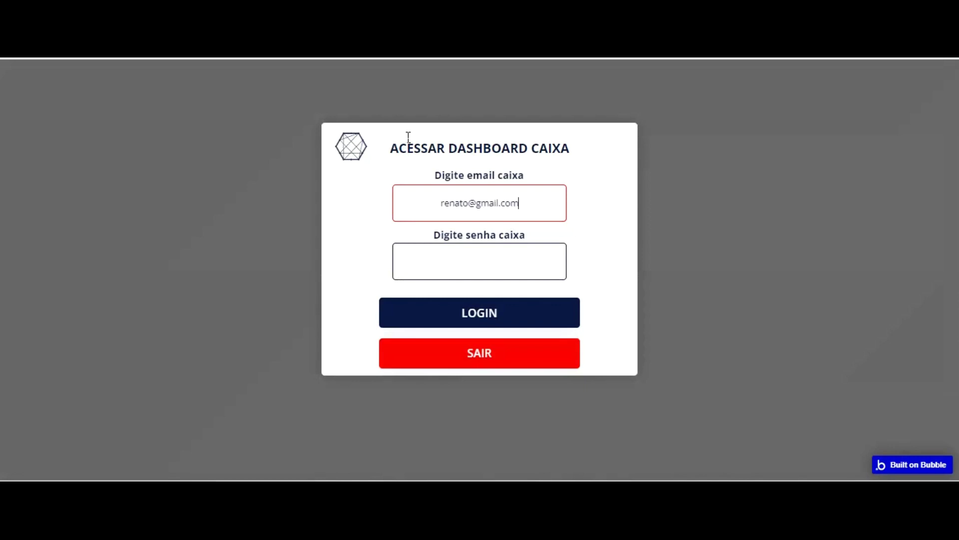
{"action": "key", "text": "Tab"}
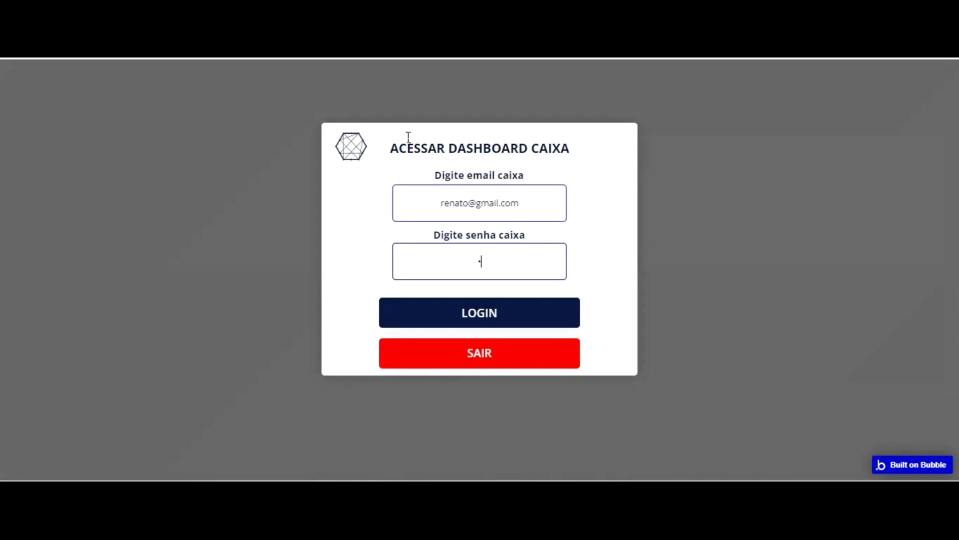
{"action": "key", "text": "Return"}
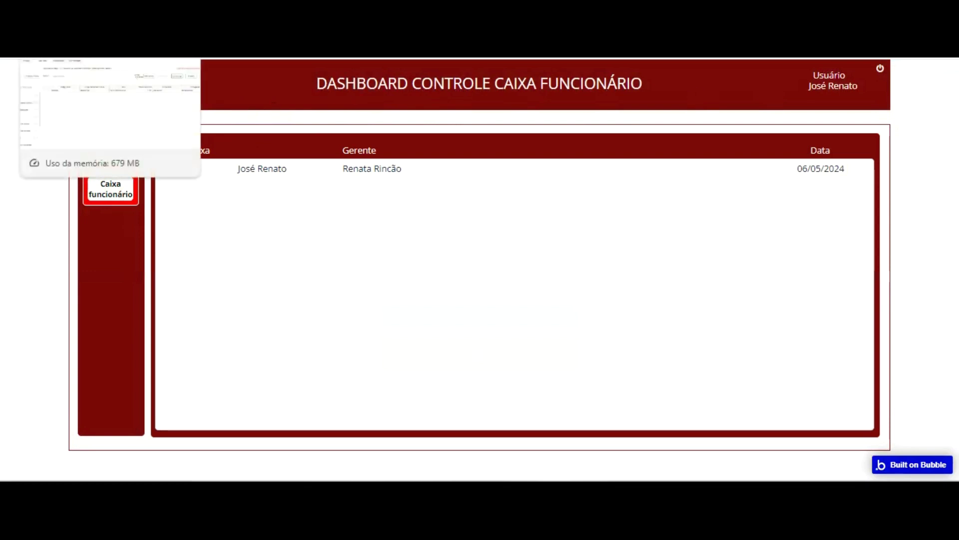
{"action": "left_click", "coordinate": [457, 169]}
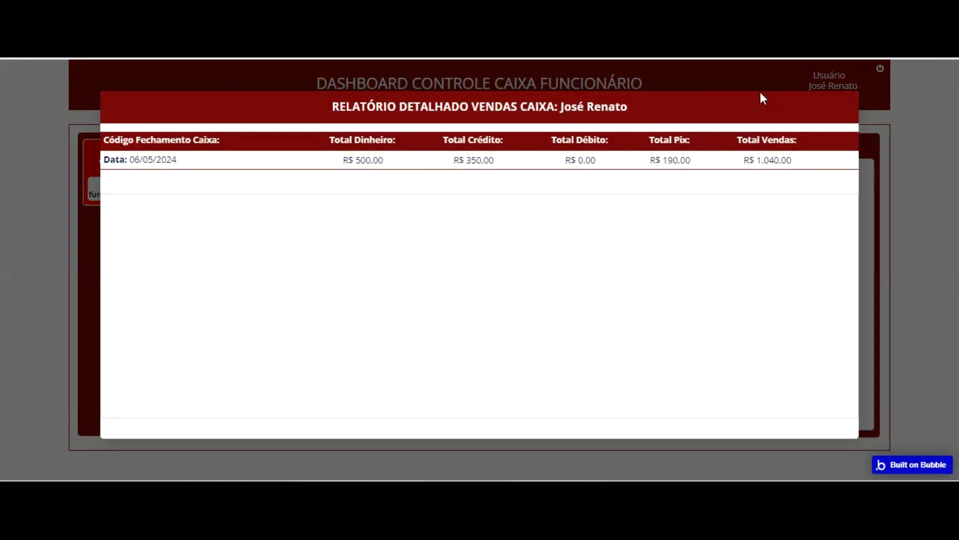
{"action": "left_click", "coordinate": [867, 167]}
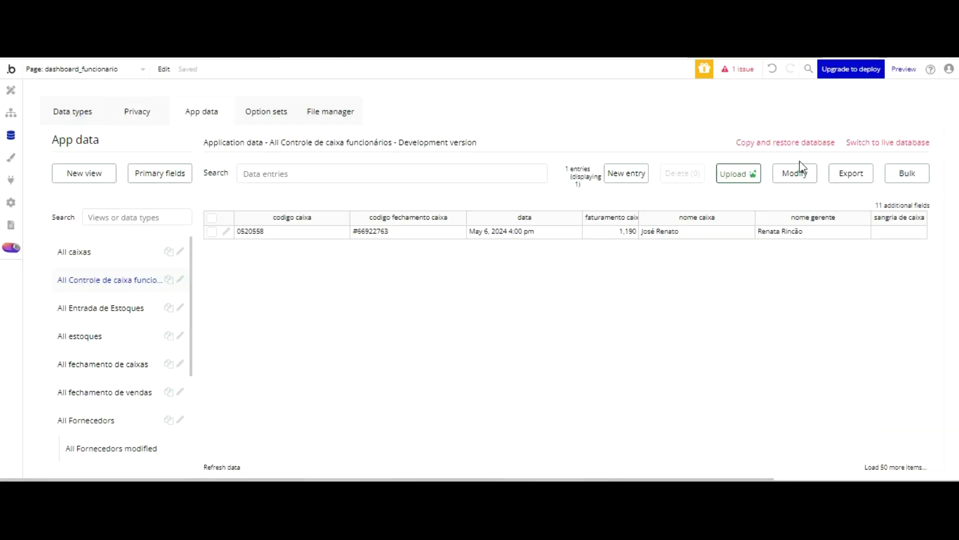
Add Total vendas credito, debito, dinheiro and pix fields to the data view and save it.
{"action": "left_click", "coordinate": [910, 205]}
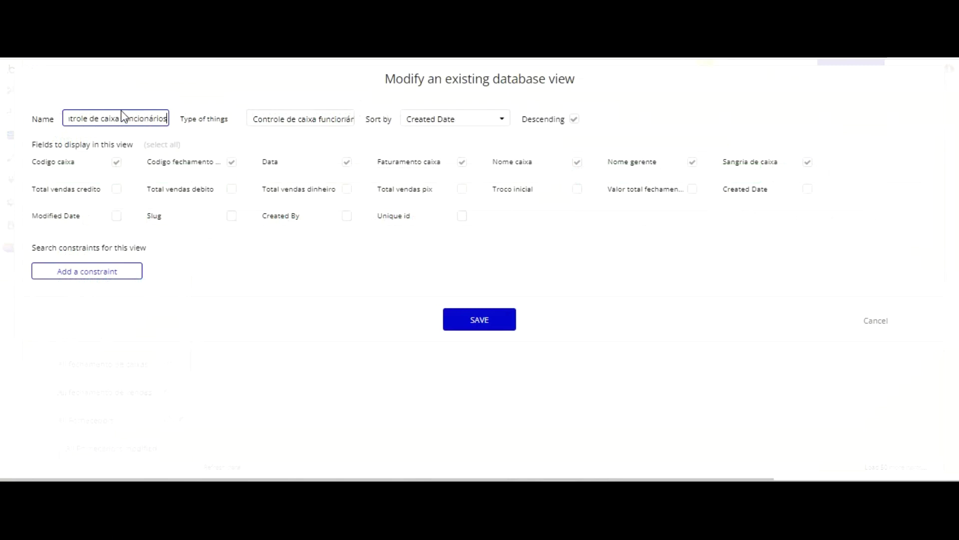
{"action": "left_click", "coordinate": [116, 189]}
{"action": "left_click", "coordinate": [231, 188]}
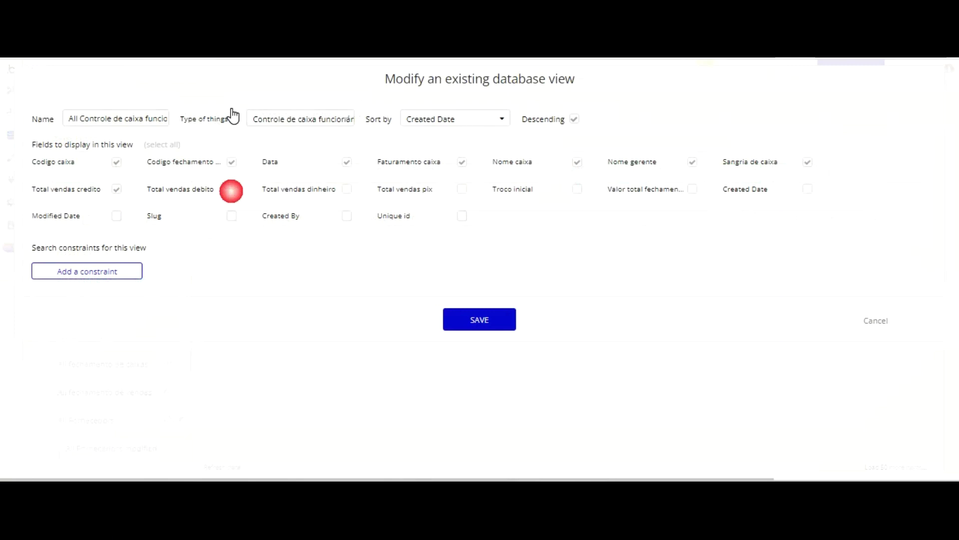
{"action": "left_click", "coordinate": [347, 189]}
{"action": "left_click", "coordinate": [462, 189]}
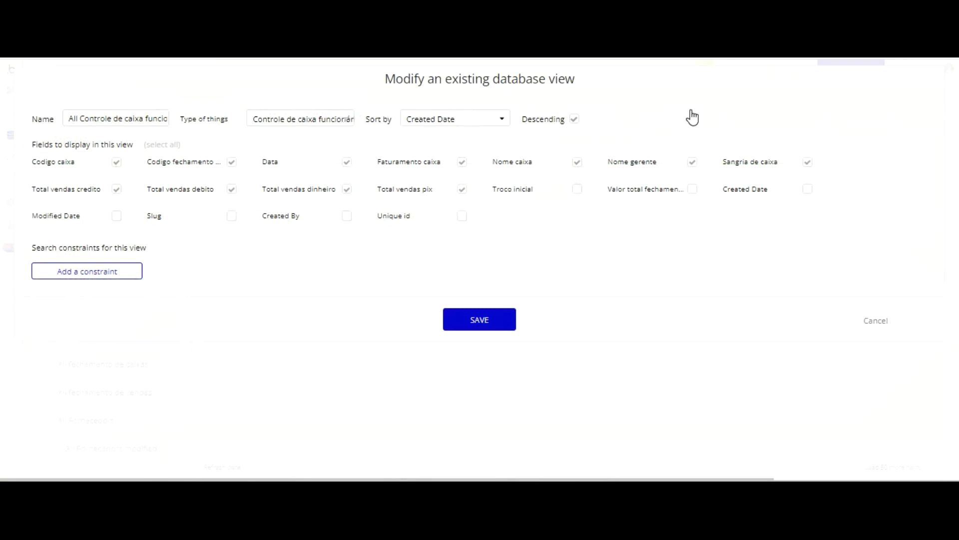
{"action": "left_click", "coordinate": [495, 313]}
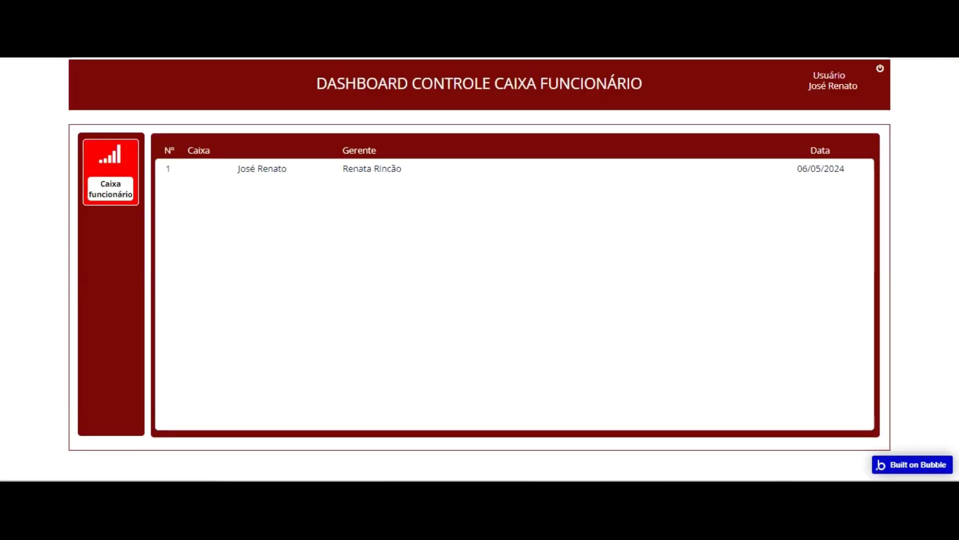
Reopen and close the detailed sales report, then return to the page editor.
{"action": "left_click", "coordinate": [445, 165]}
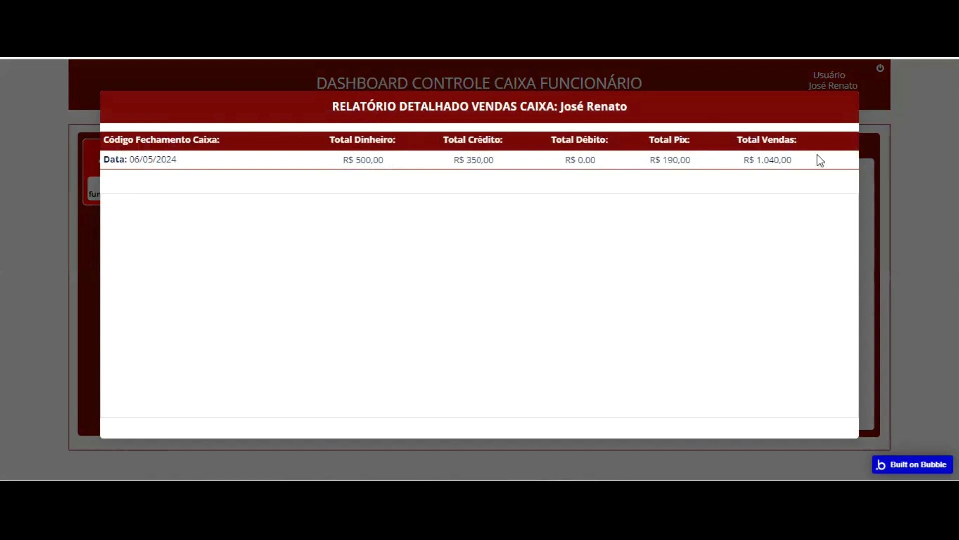
{"action": "left_click", "coordinate": [906, 171]}
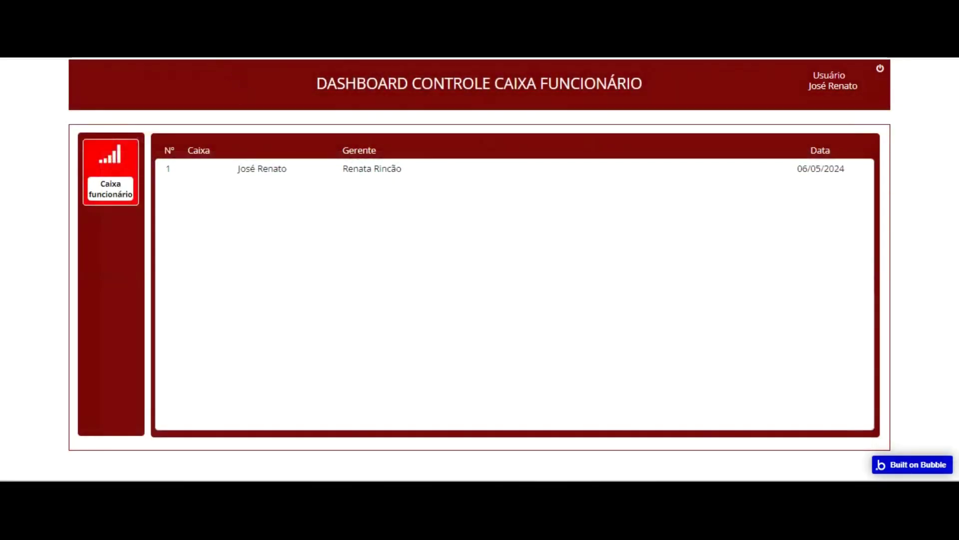
{"action": "key", "text": "ctrl+Tab"}
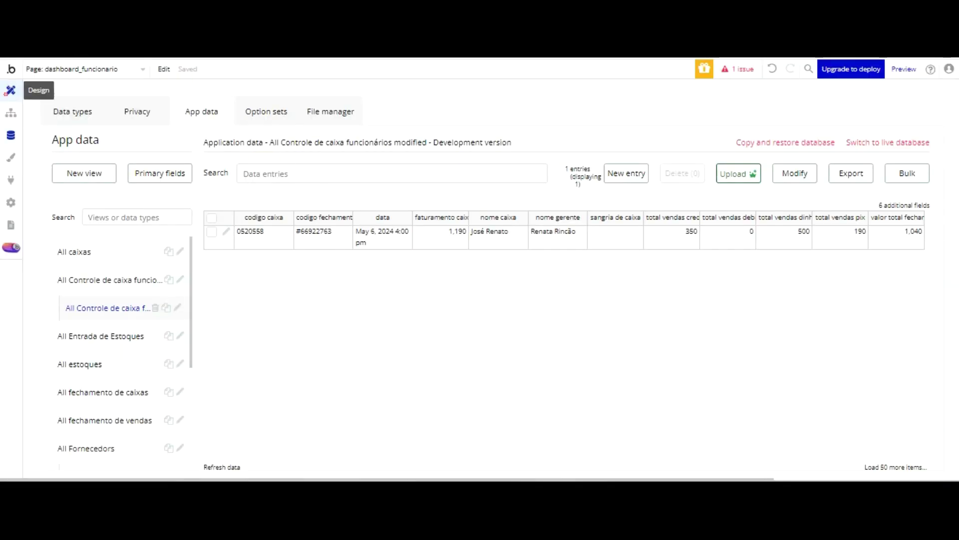
{"action": "key", "text": "ctrl+Tab"}
Left-align the first-row Caixa name text in the dashboard's closing list, then go to the preview.
{"action": "left_click", "coordinate": [320, 213]}
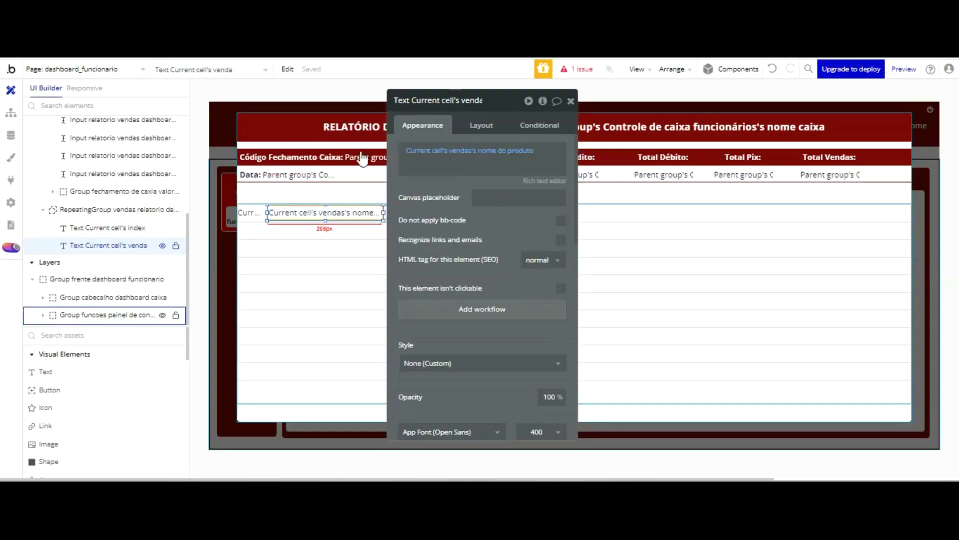
{"action": "scroll", "coordinate": [479, 240], "scroll_direction": "down", "scroll_amount": 3}
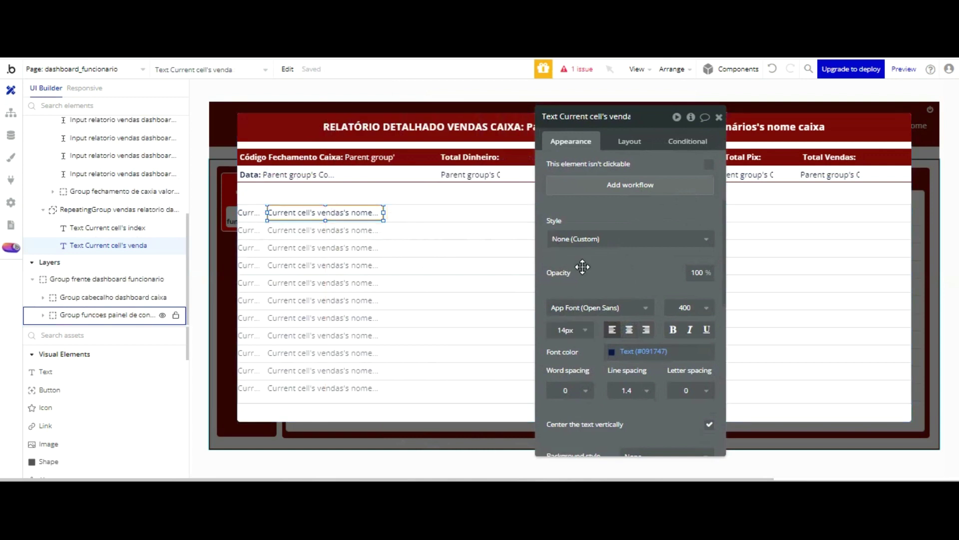
{"action": "left_click", "coordinate": [225, 248]}
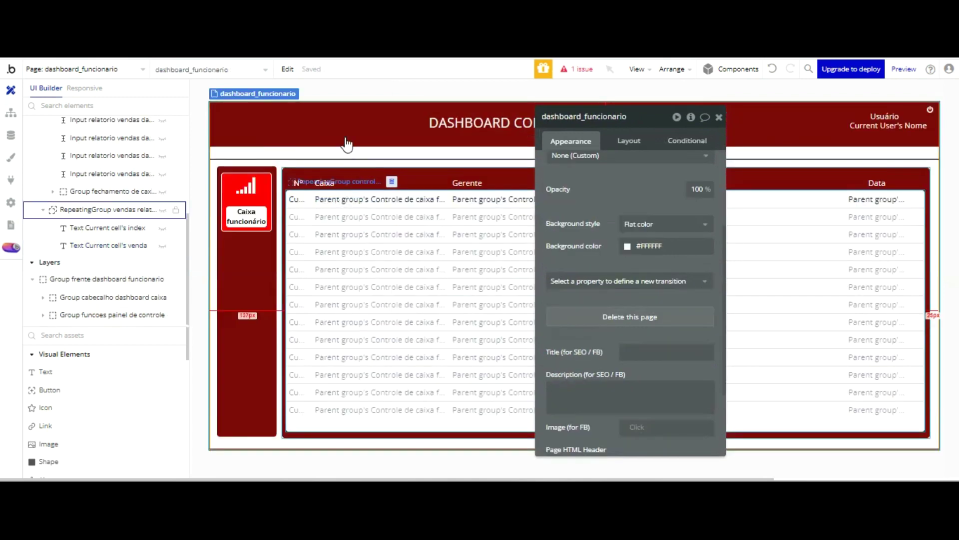
{"action": "left_click", "coordinate": [349, 199]}
{"action": "left_click", "coordinate": [611, 329]}
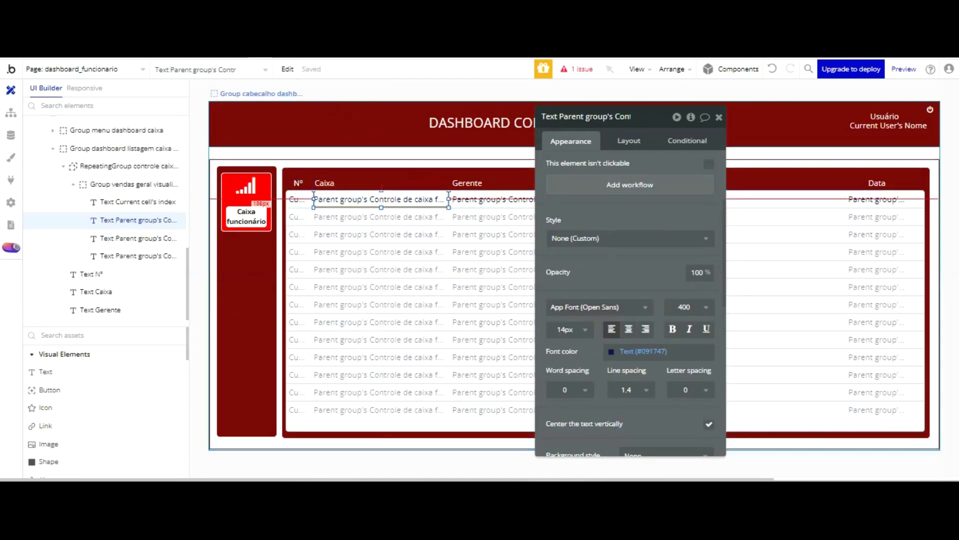
{"action": "key", "text": "ctrl+Tab"}
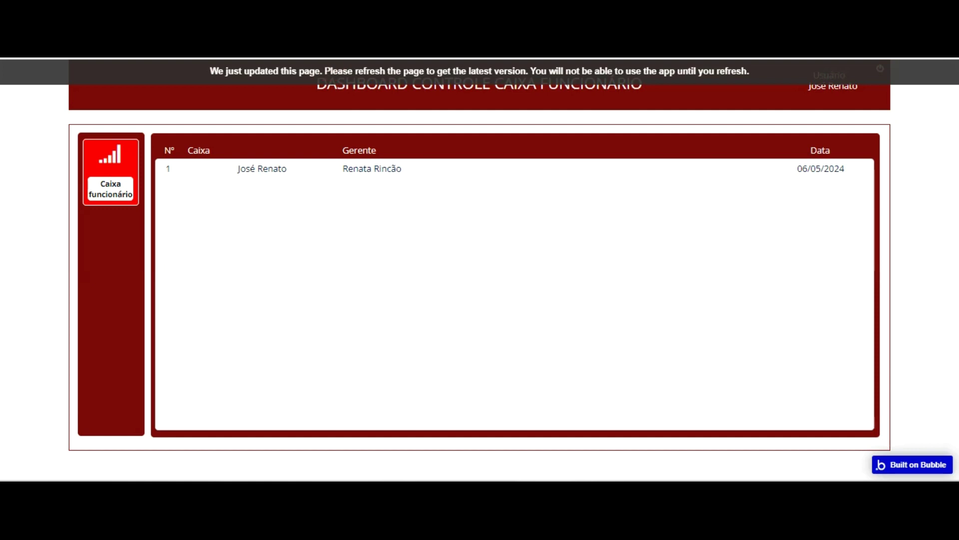
Reload the preview, log in as the cashier, and open the closing row's detailed sales report.
{"action": "left_click", "coordinate": [417, 70]}
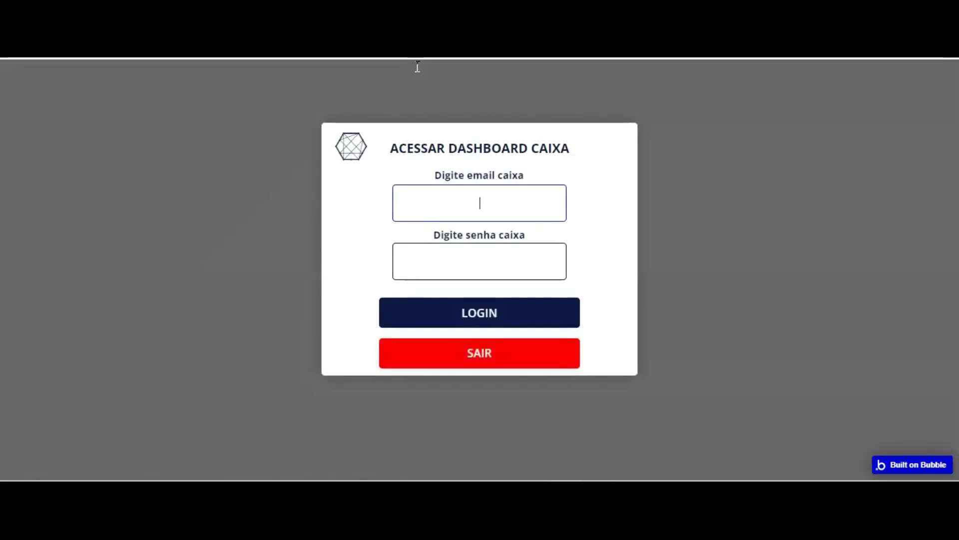
{"action": "key", "text": "Tab"}
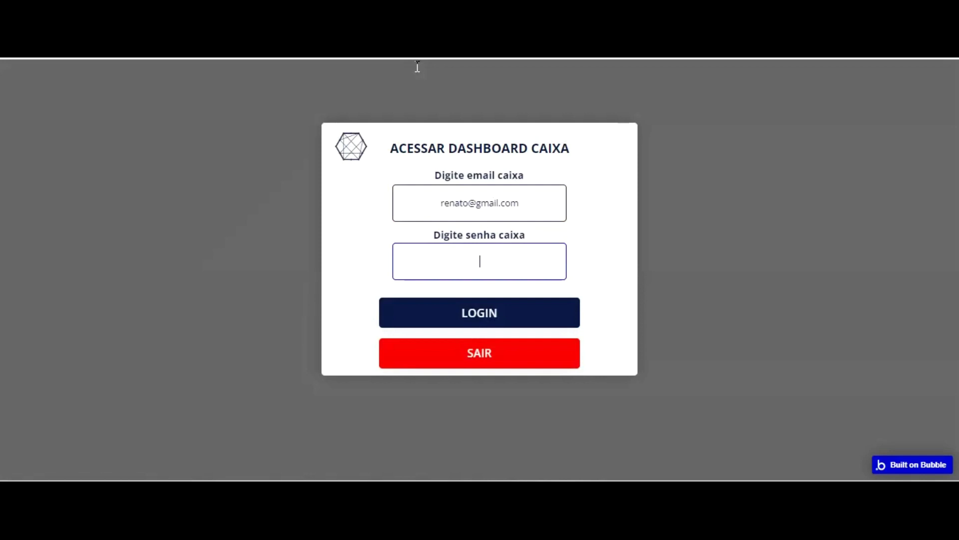
{"action": "type", "text": "12"}
{"action": "key", "text": "Return"}
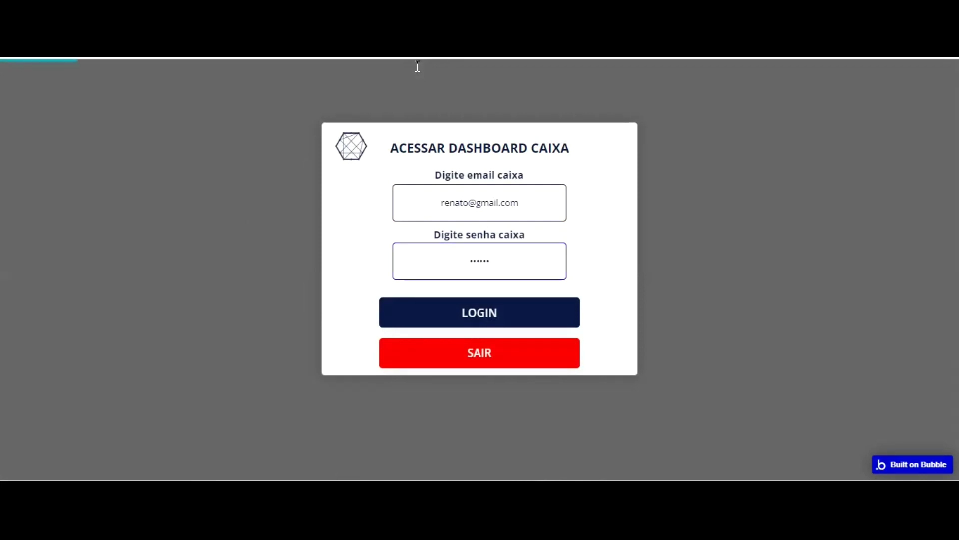
{"action": "left_click", "coordinate": [125, 187]}
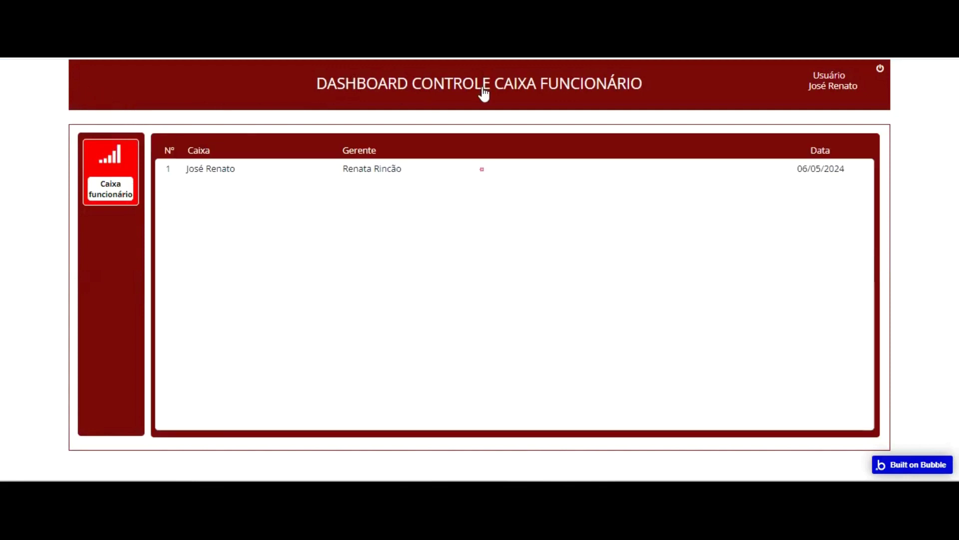
{"action": "left_click", "coordinate": [480, 169]}
{"action": "key", "text": "ctrl+Tab"}
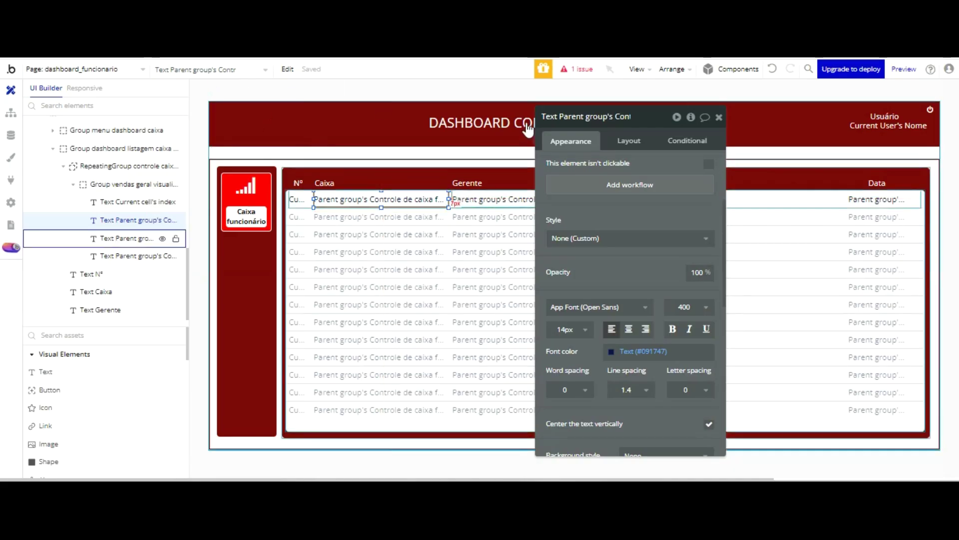
Set the width of the closing list's row group to 1137.
{"action": "left_click", "coordinate": [774, 205]}
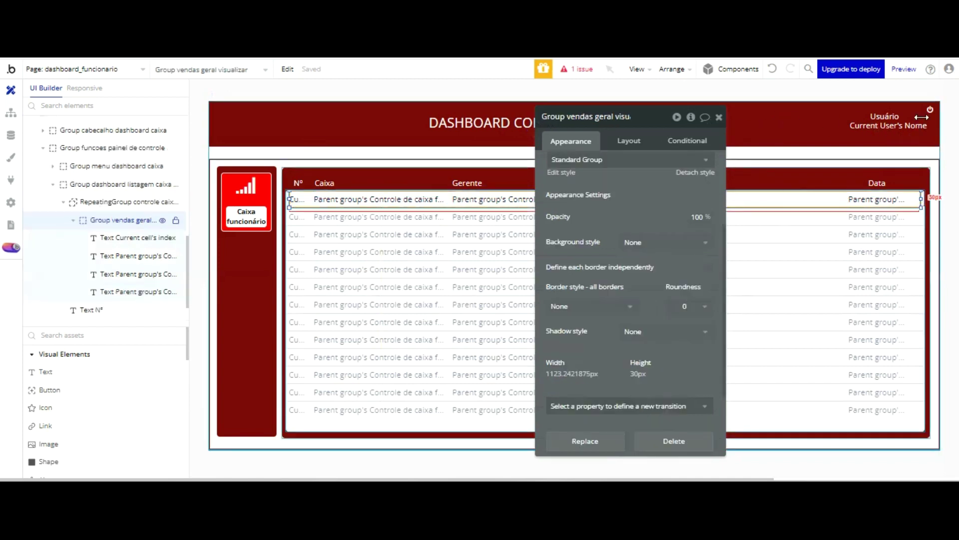
{"action": "left_click", "coordinate": [802, 275]}
{"action": "left_click", "coordinate": [628, 141]}
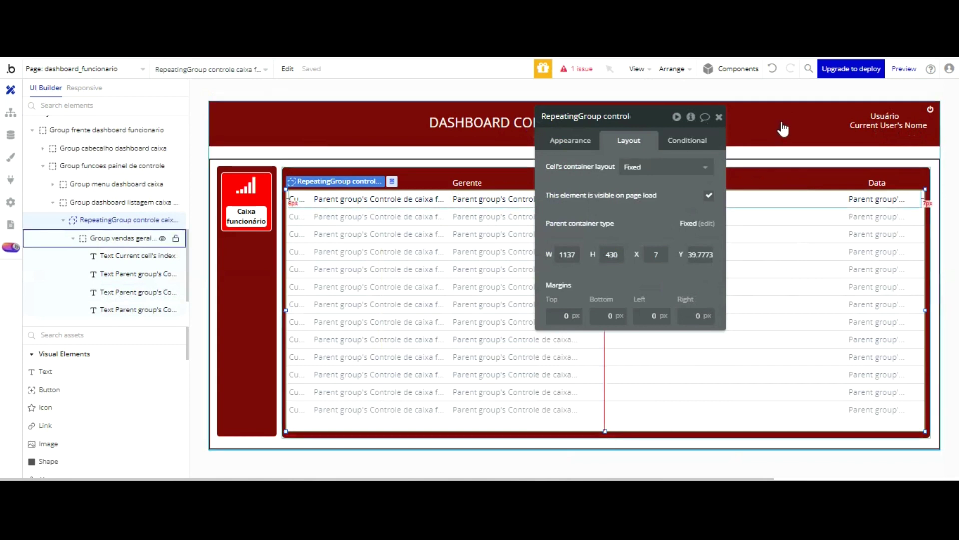
{"action": "left_click", "coordinate": [781, 200]}
{"action": "left_click", "coordinate": [568, 254]}
{"action": "type", "text": "1137"}
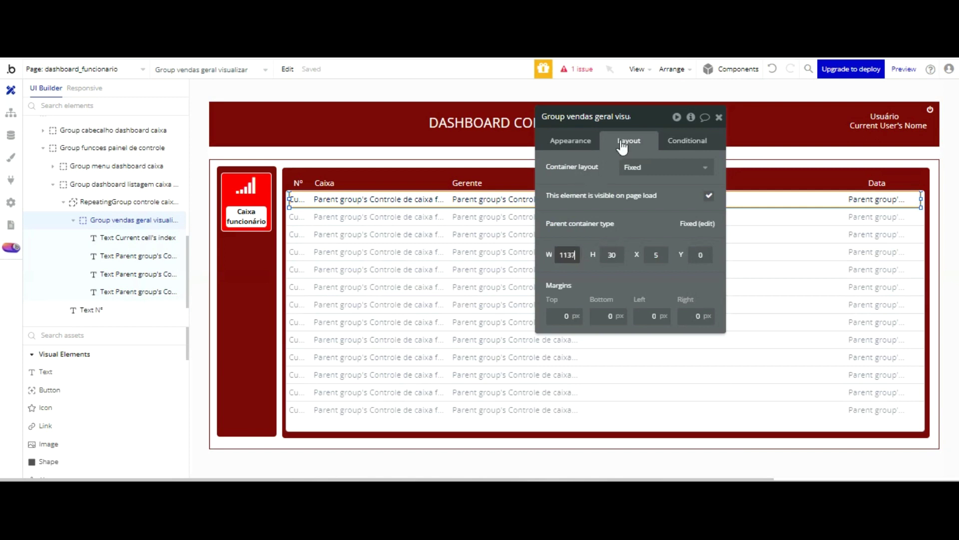
{"action": "left_click", "coordinate": [705, 223]}
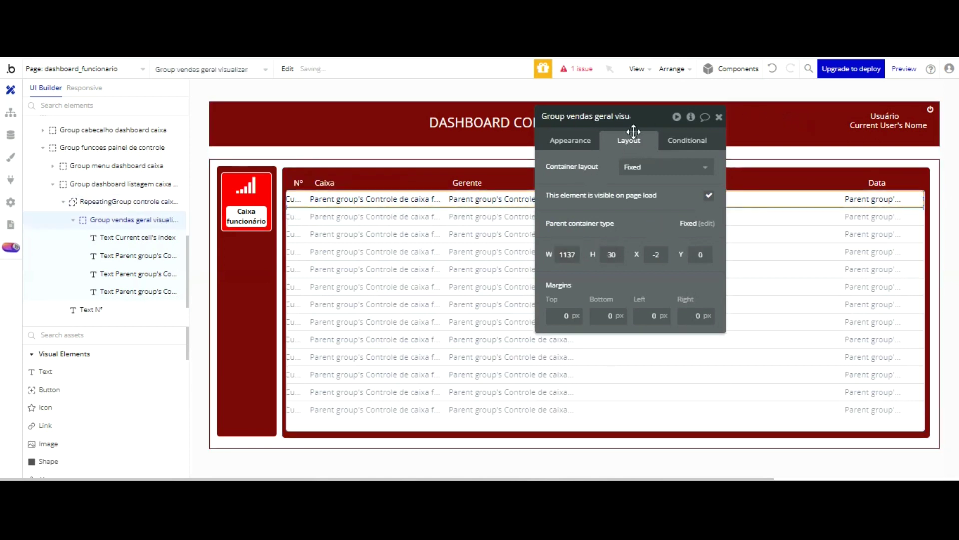
Add a 'This Group is hovered' condition setting a flat background color #F5B6B6.
{"action": "left_click", "coordinate": [682, 146]}
{"action": "left_click", "coordinate": [614, 168]}
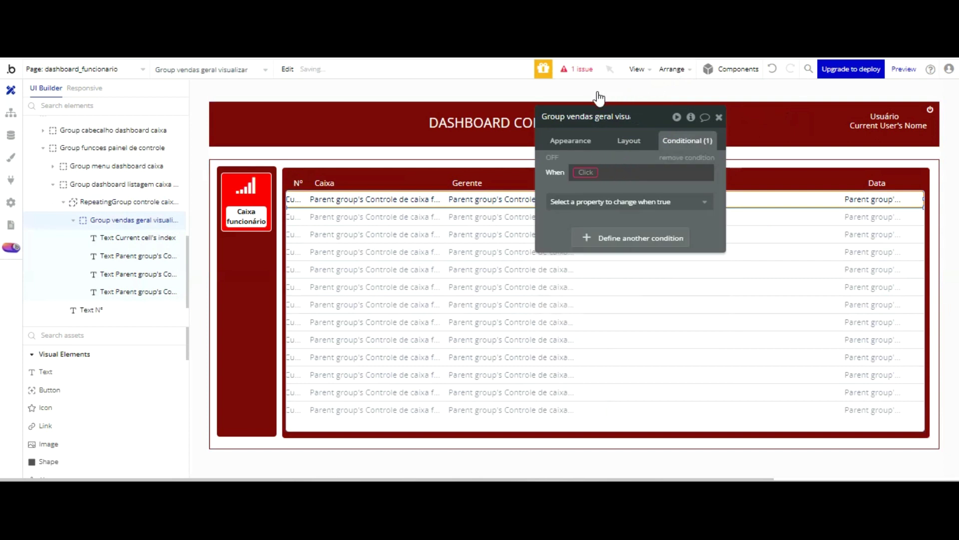
{"action": "left_click", "coordinate": [595, 171]}
{"action": "left_click", "coordinate": [601, 187]}
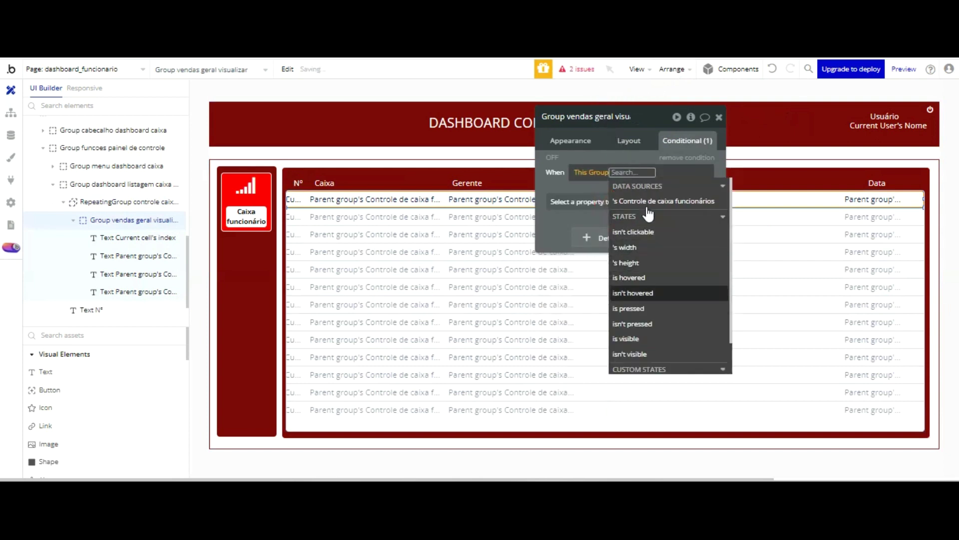
{"action": "left_click", "coordinate": [644, 275]}
{"action": "left_click", "coordinate": [621, 219]}
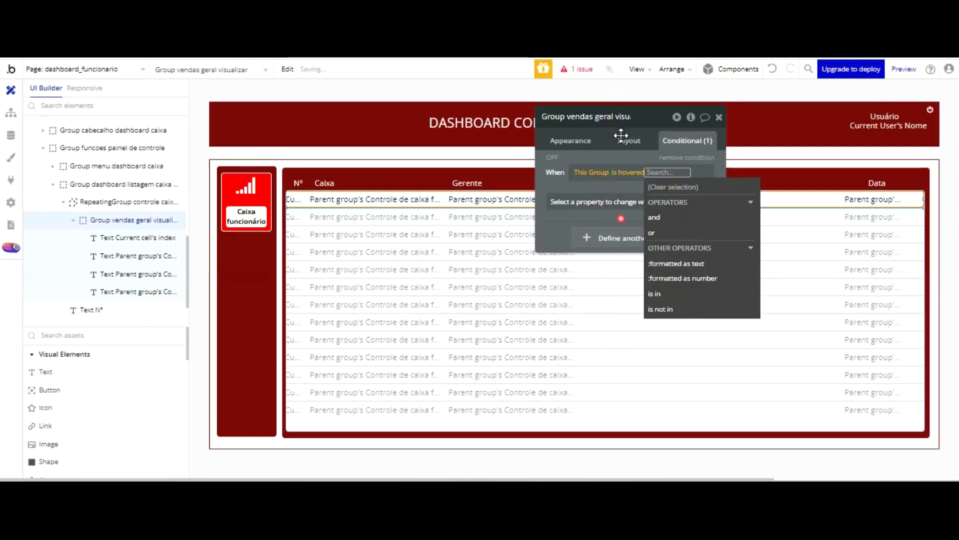
{"action": "key", "text": "Down"}
{"action": "key", "text": "Down"}
{"action": "key", "text": "Down"}
{"action": "key", "text": "Down"}
{"action": "key", "text": "Down"}
{"action": "key", "text": "Down"}
{"action": "key", "text": "Down"}
{"action": "key", "text": "Down"}
{"action": "key", "text": "Down"}
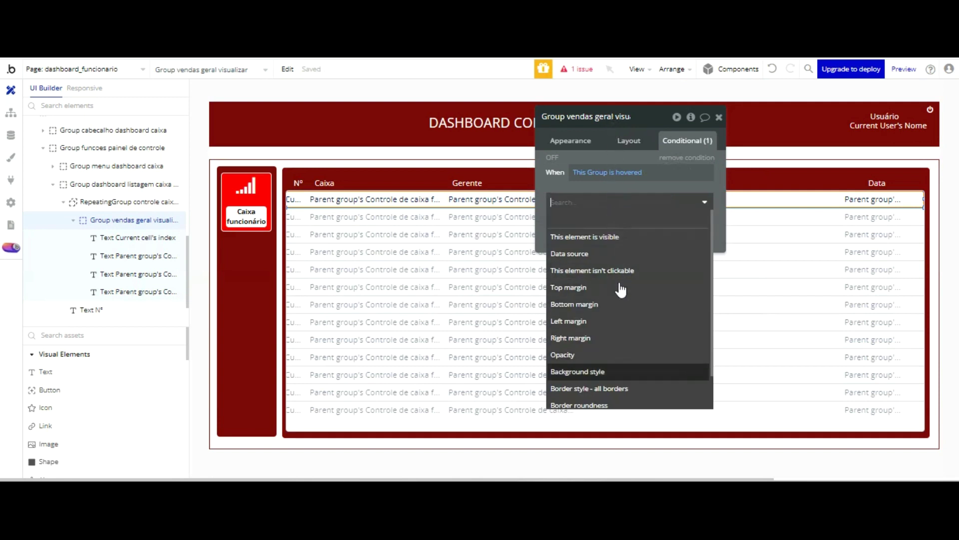
{"action": "key", "text": "Return"}
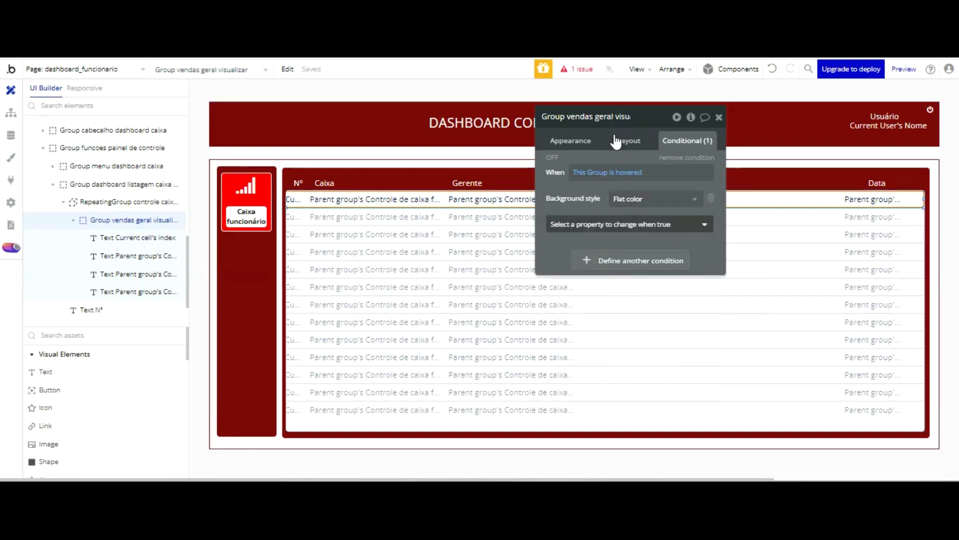
{"action": "left_click", "coordinate": [625, 224]}
{"action": "key", "text": "Up"}
{"action": "key", "text": "Return"}
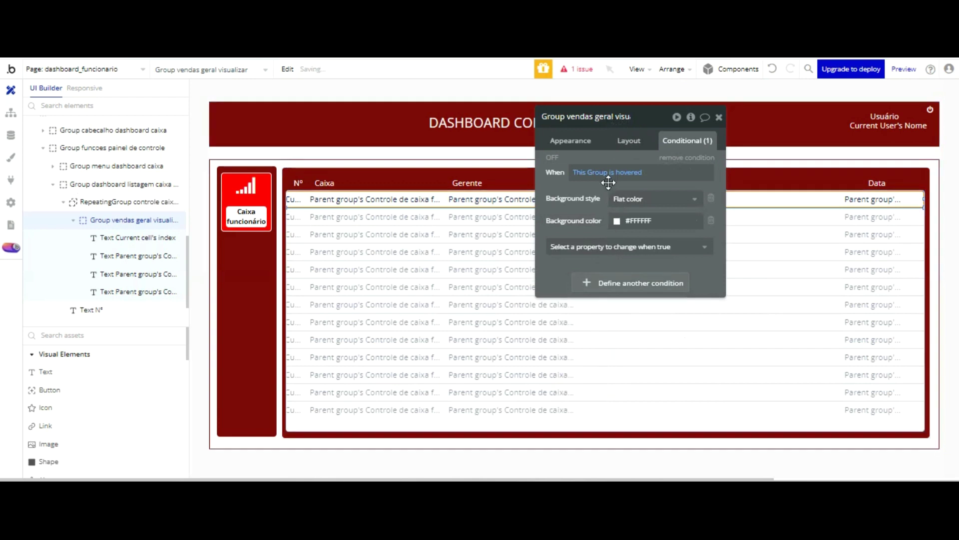
{"action": "left_click_drag", "start_coordinate": [618, 151], "coordinate": [639, 151]}
{"action": "left_click", "coordinate": [569, 108]}
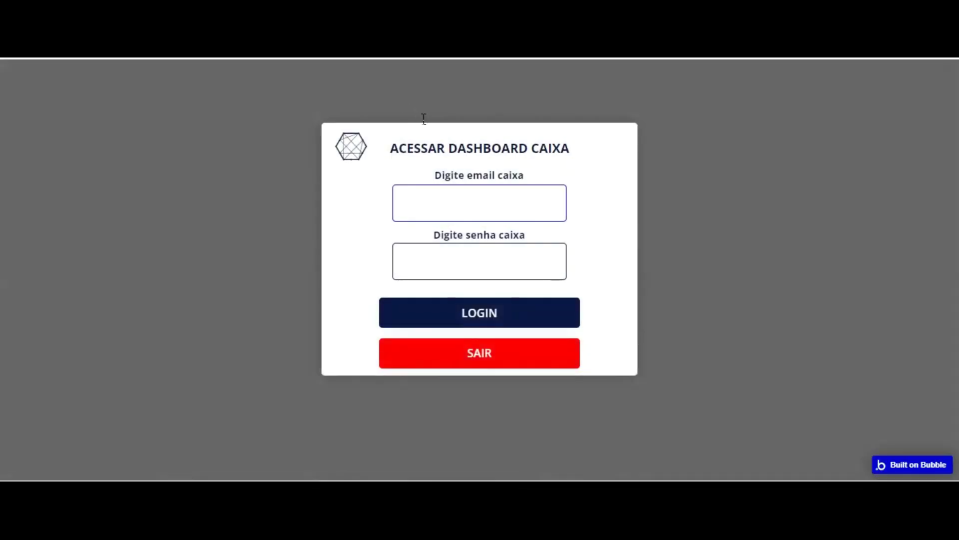
Log in to the preview with the cashier's email and password.
{"action": "key", "text": "Tab"}
{"action": "key", "text": "Return"}
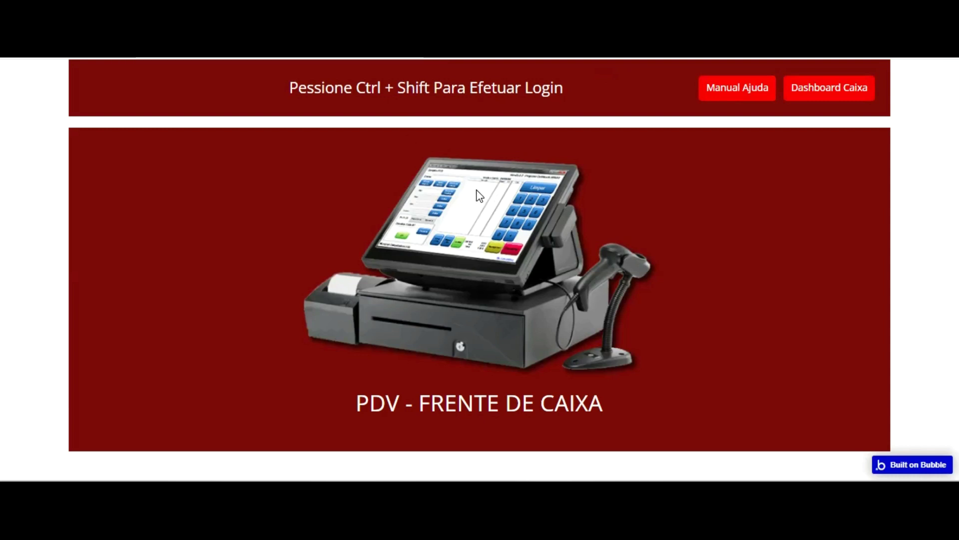
Sign in on the Acesso Admin window with the admin username and password.
{"action": "key", "text": "ctrl+shift"}
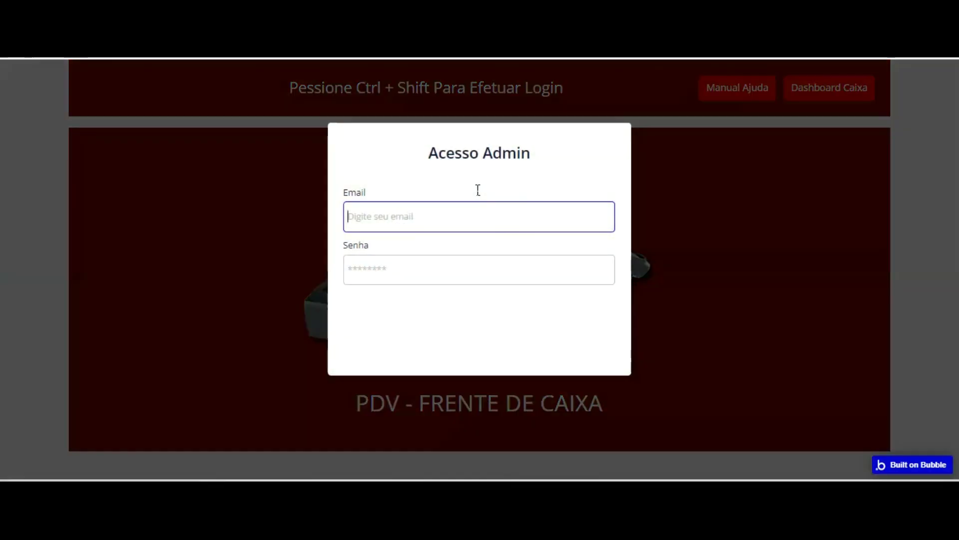
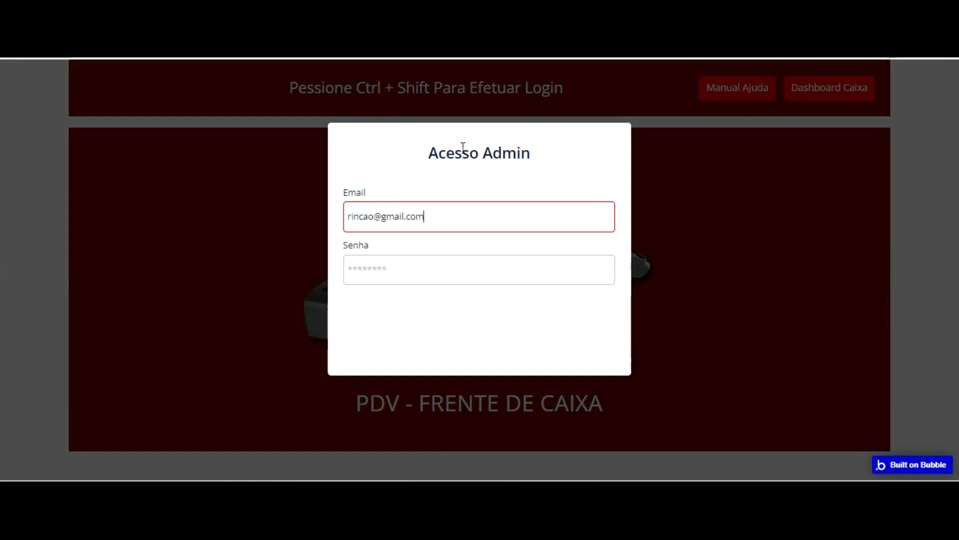
{"action": "key", "text": "Tab"}
{"action": "type", "text": "12345"}
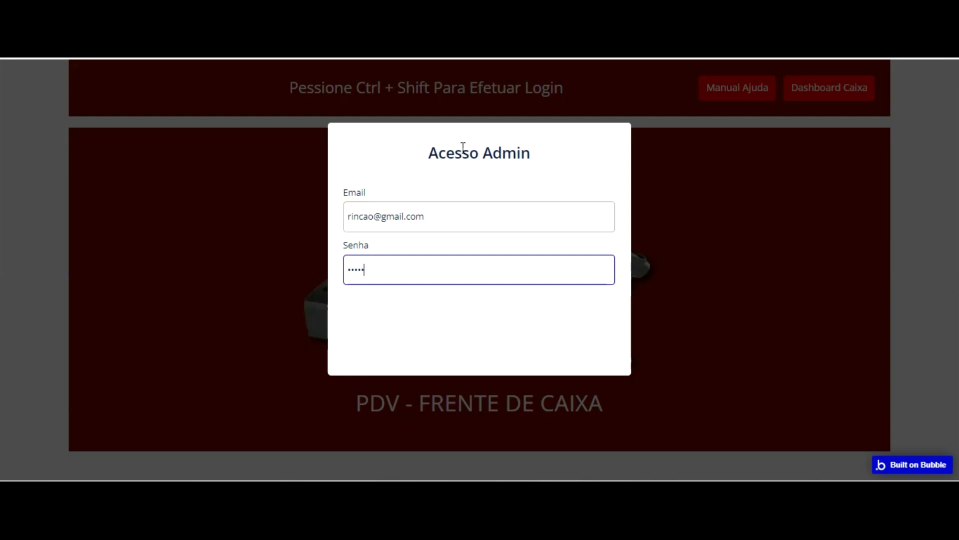
{"action": "type", "text": "6"}
{"action": "key", "text": "ctrl+shift"}
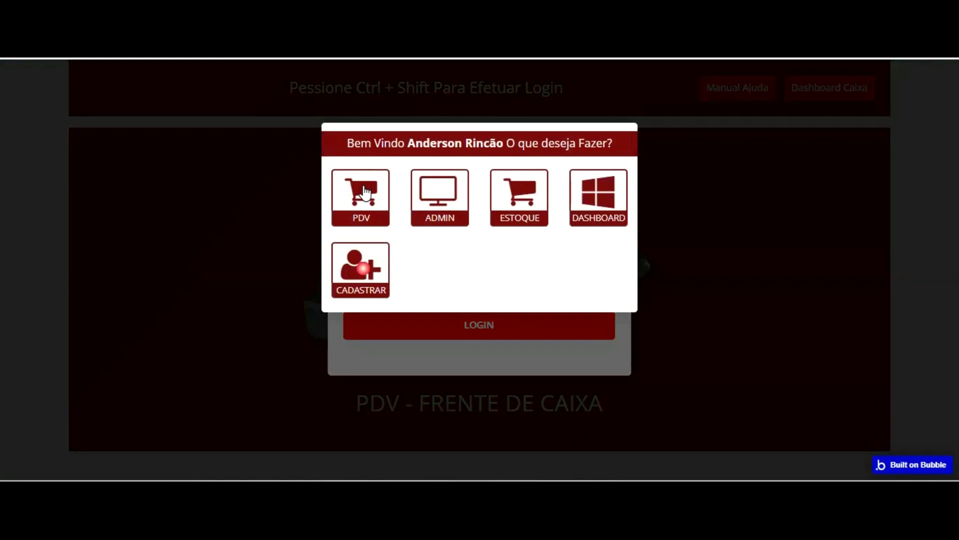
Register a new user with name, email, matching passwords and the caixa role.
{"action": "left_click", "coordinate": [362, 269]}
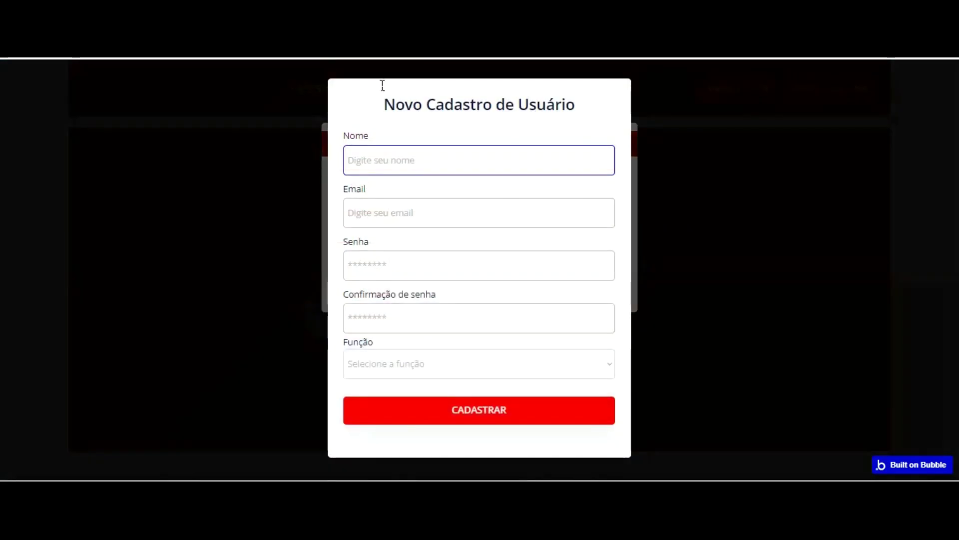
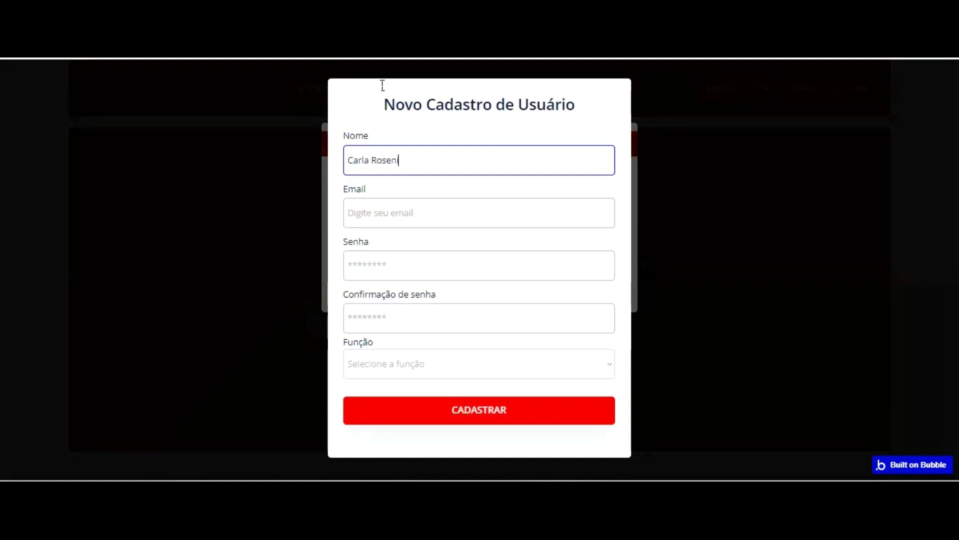
{"action": "key", "text": "Tab"}
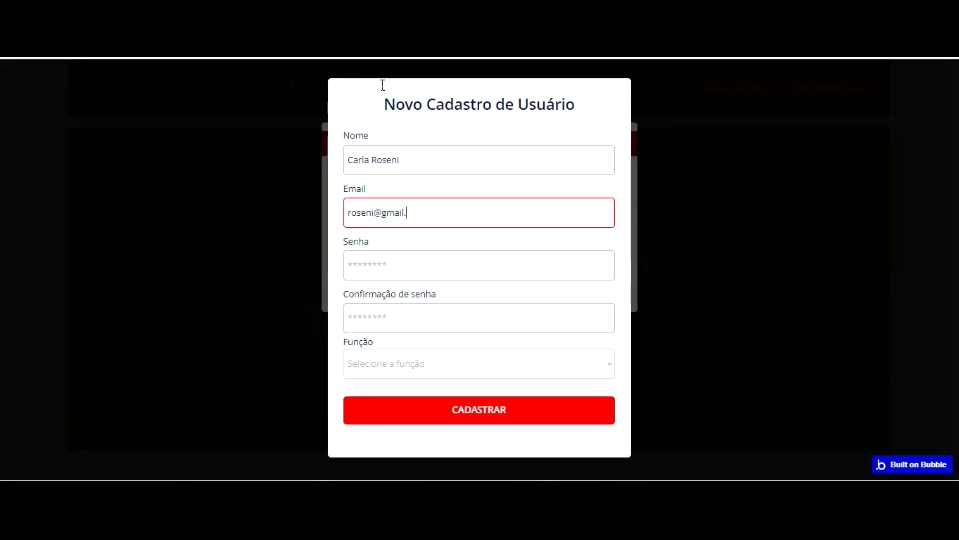
{"action": "key", "text": "Tab"}
{"action": "key", "text": "Tab"}
{"action": "key", "text": "Tab"}
{"action": "key", "text": "Down"}
{"action": "key", "text": "Down"}
{"action": "key", "text": "Return"}
{"action": "key", "text": "Return"}
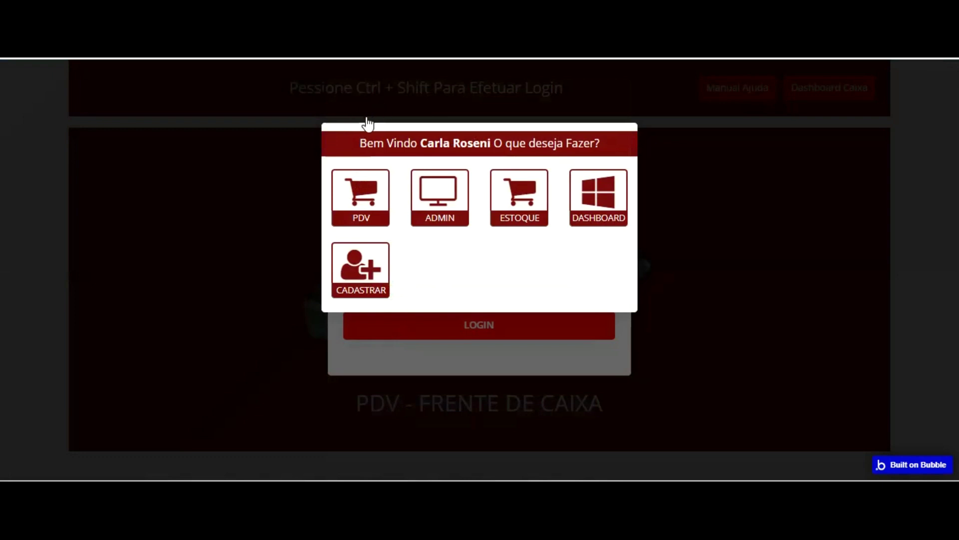
Open the till with the manager, the caixa user and its password, and a 150 starting float.
{"action": "key", "text": "Return"}
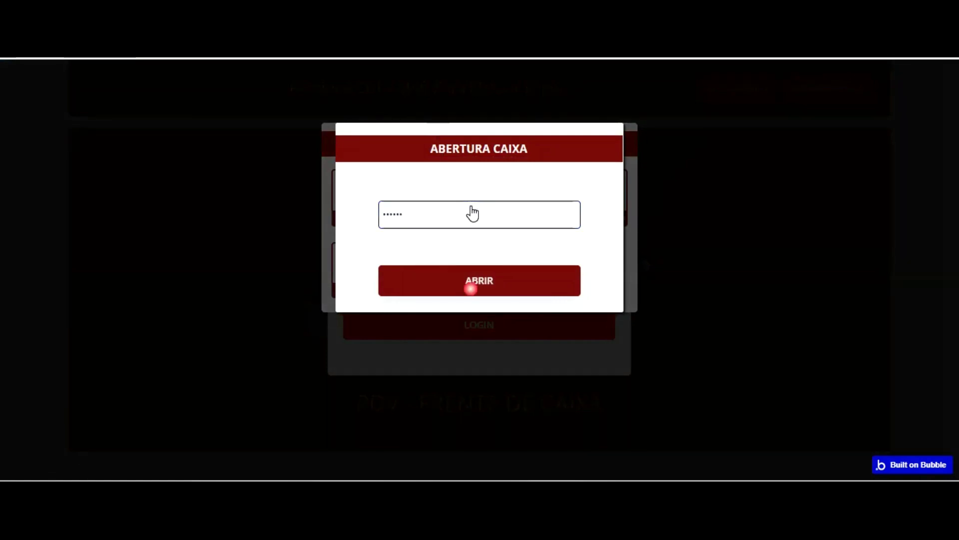
{"action": "key", "text": "Return"}
{"action": "key", "text": "Down"}
{"action": "key", "text": "Down"}
{"action": "key", "text": "Return"}
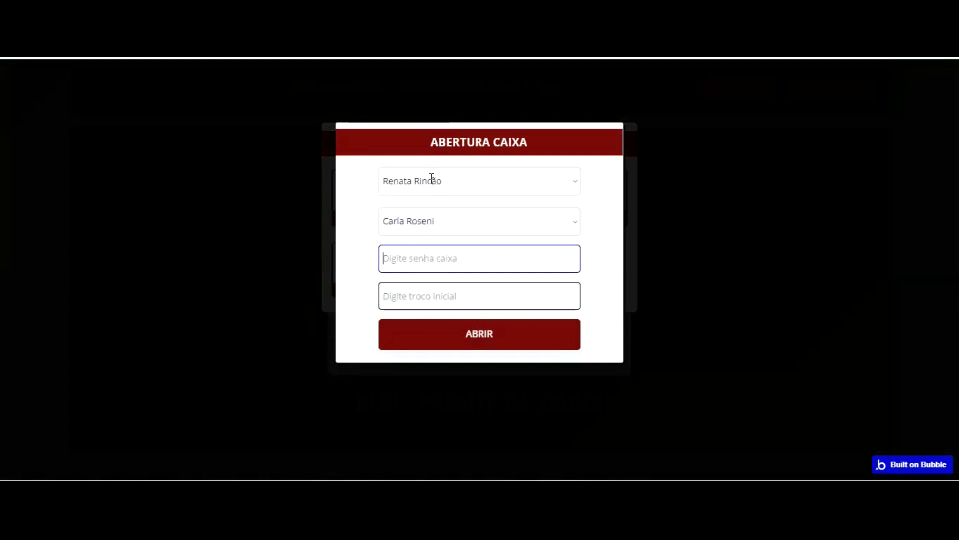
{"action": "key", "text": "Tab"}
{"action": "left_click", "coordinate": [473, 334]}
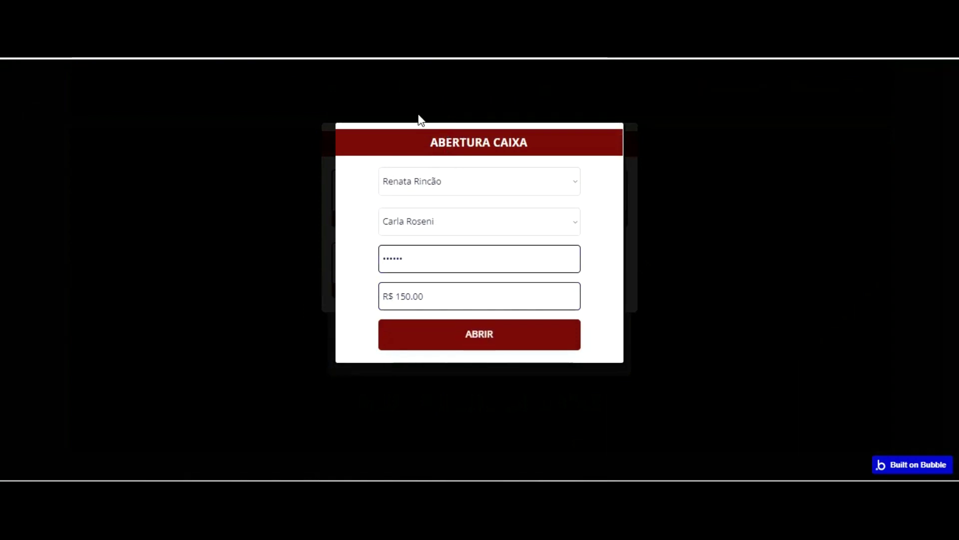
{"action": "key", "text": "F3"}
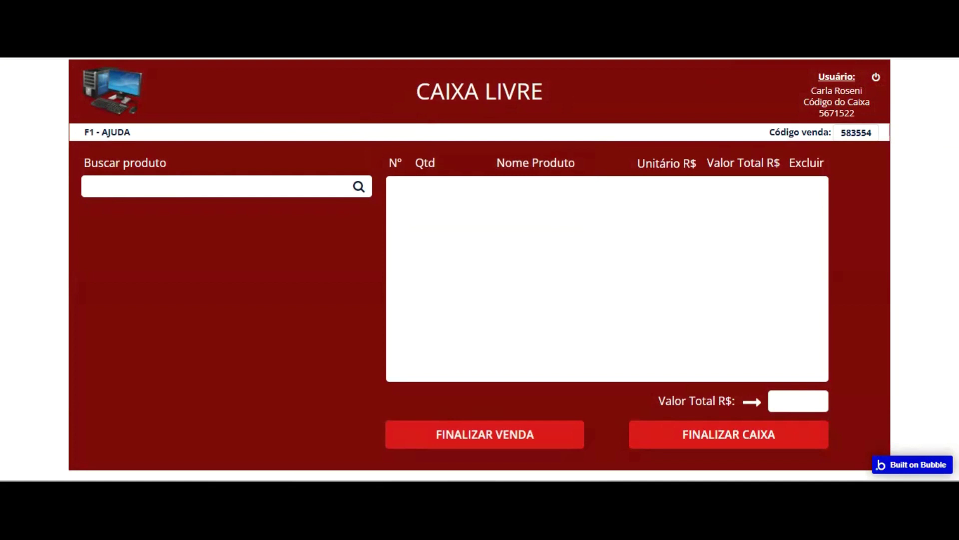
Sell 50 Coca Cola 2Ltrs and complete the sale with 50 entered as debit payment.
{"action": "left_click", "coordinate": [291, 178]}
{"action": "type", "text": "co"}
{"action": "left_click", "coordinate": [195, 208]}
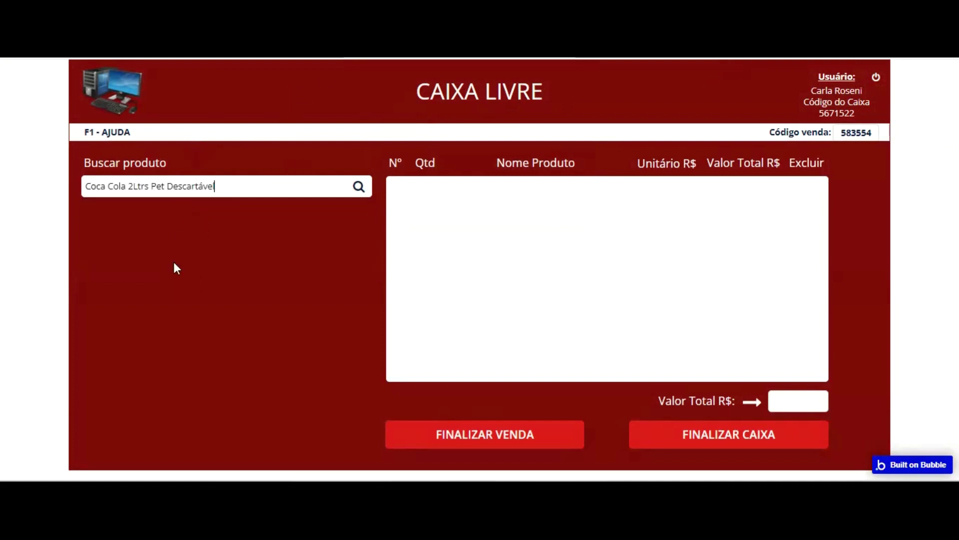
{"action": "key", "text": "ctrl+a"}
{"action": "type", "text": "5"}
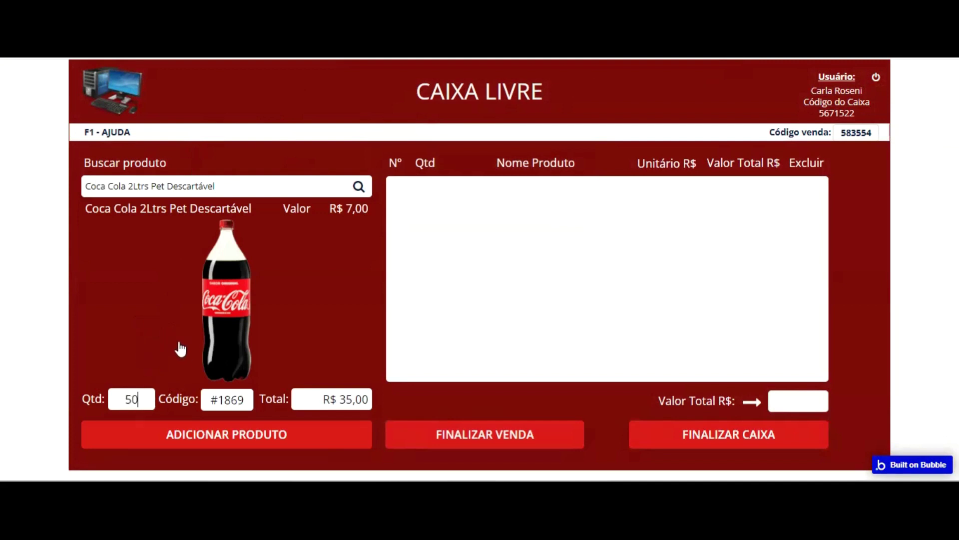
{"action": "key", "text": "Return"}
{"action": "left_click", "coordinate": [512, 437]}
{"action": "key", "text": "Tab"}
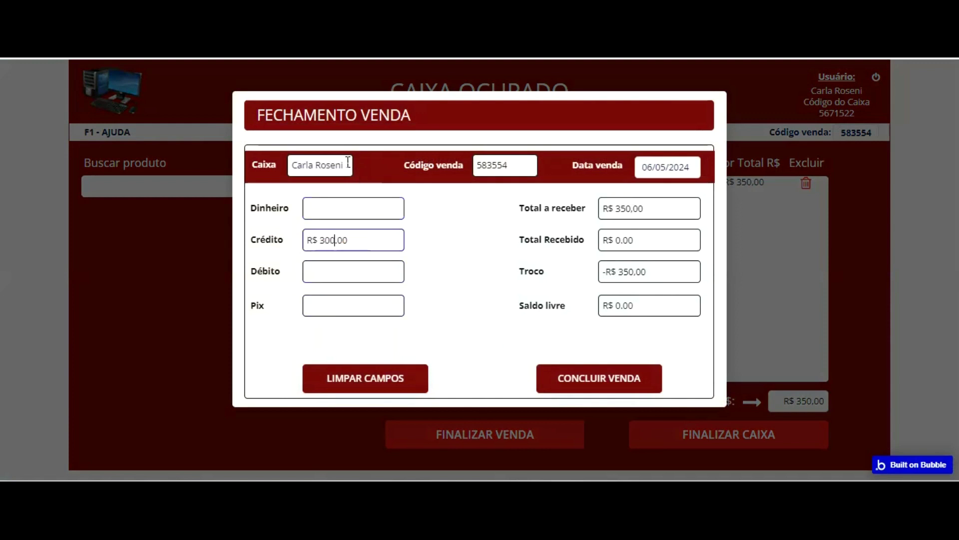
{"action": "key", "text": "Tab"}
{"action": "type", "text": "50"}
{"action": "left_click", "coordinate": [543, 367]}
Sell 600 Kibe De Carne Com Queijo, paid 1000 cash plus 800 Pix, then start closing the till.
{"action": "left_click", "coordinate": [213, 186]}
{"action": "type", "text": "ki"}
{"action": "key", "text": "Return"}
{"action": "type", "text": "600"}
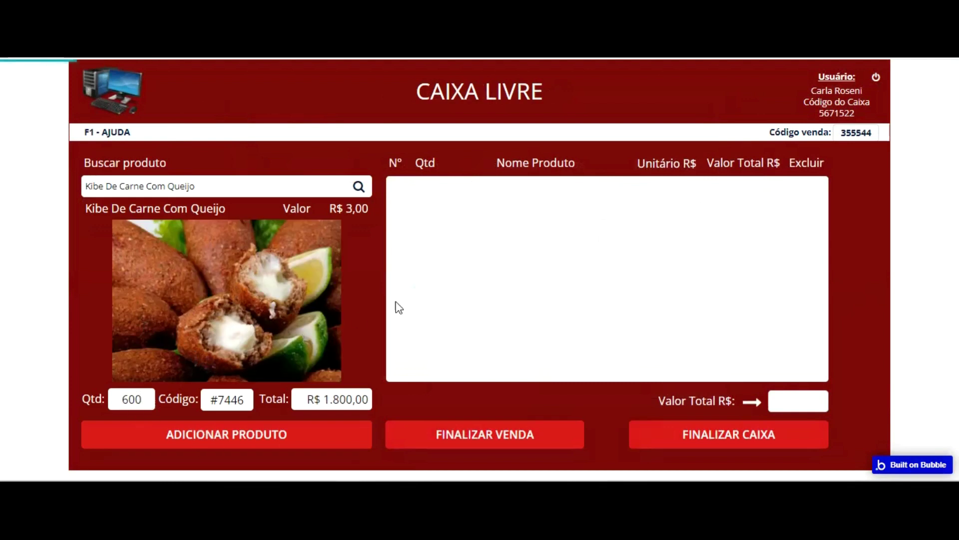
{"action": "key", "text": "Return"}
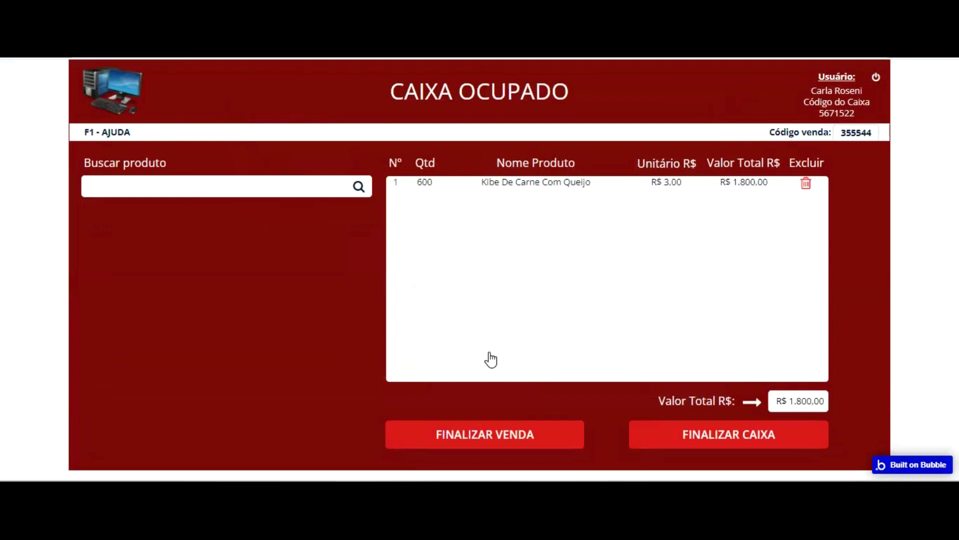
{"action": "key", "text": "F2"}
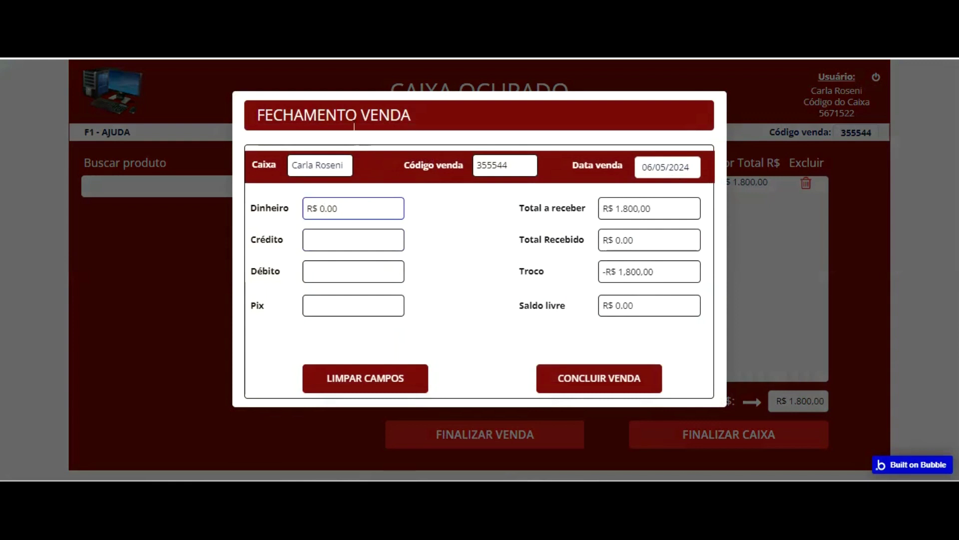
{"action": "type", "text": "1000"}
{"action": "left_click", "coordinate": [349, 306]}
{"action": "type", "text": "800"}
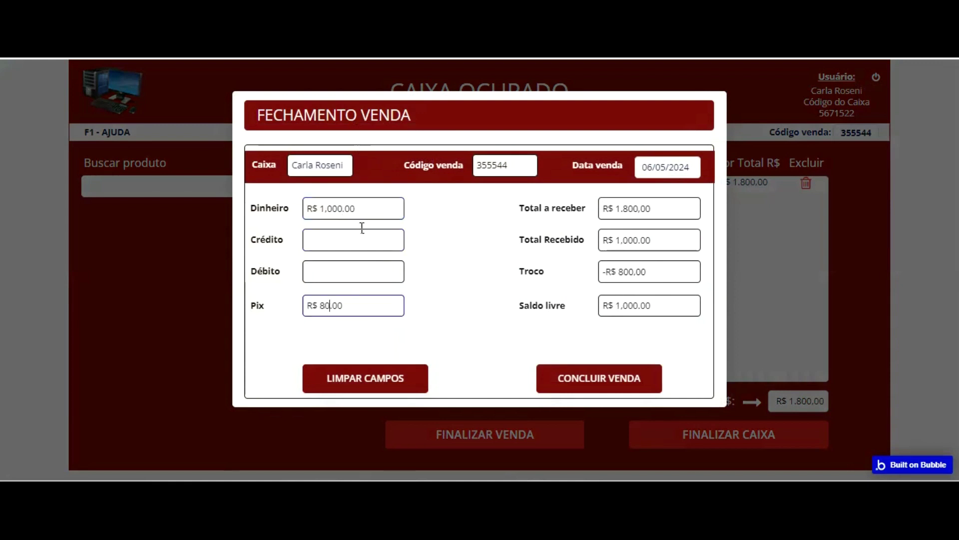
{"action": "key", "text": "Return"}
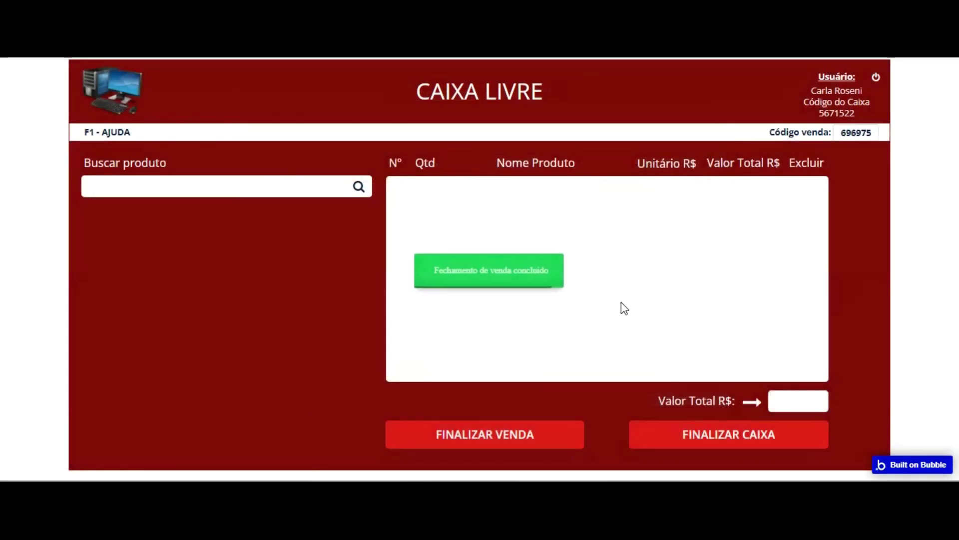
{"action": "key", "text": "F4"}
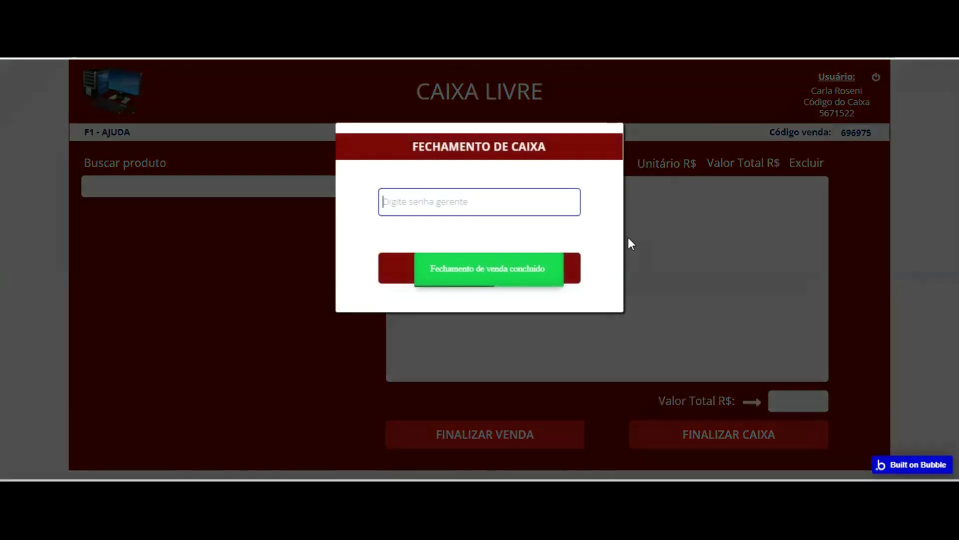
Enter the manager password, leave Sangria blank, and confirm closing the till.
{"action": "left_click", "coordinate": [502, 200]}
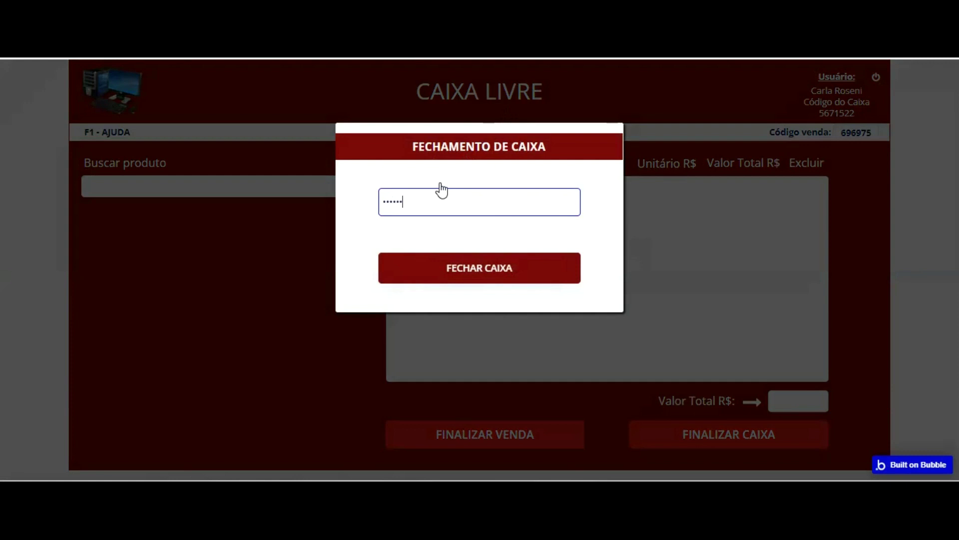
{"action": "key", "text": "Return"}
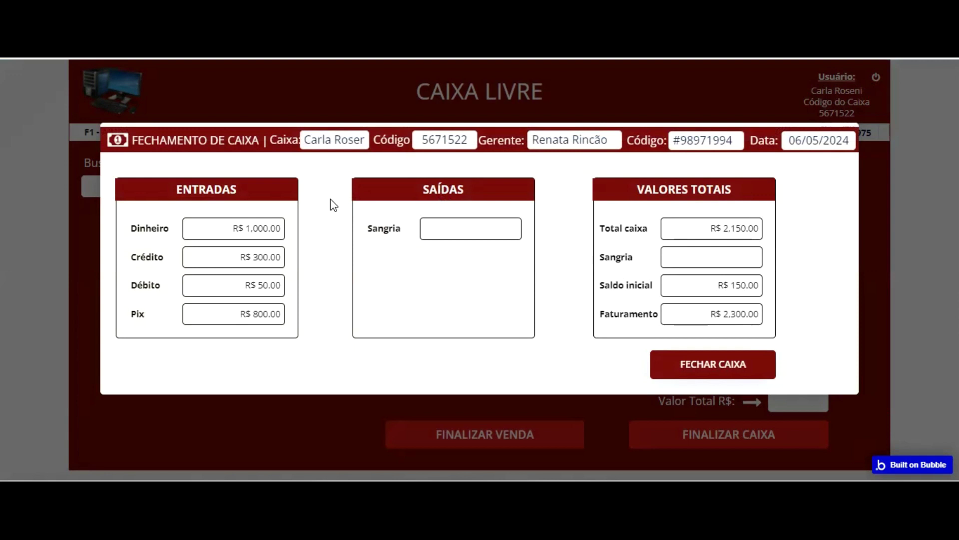
{"action": "left_click", "coordinate": [453, 252]}
{"action": "key", "text": "Escape"}
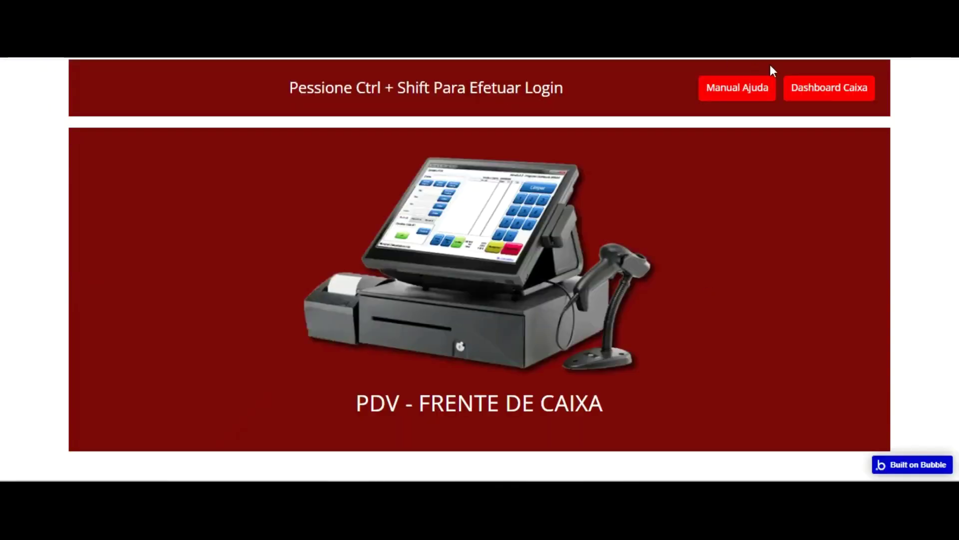
Log into Dashboard Caixa with the cashier's e-mail and password, open the closing's sales report, then return to the editor.
{"action": "left_click", "coordinate": [835, 86]}
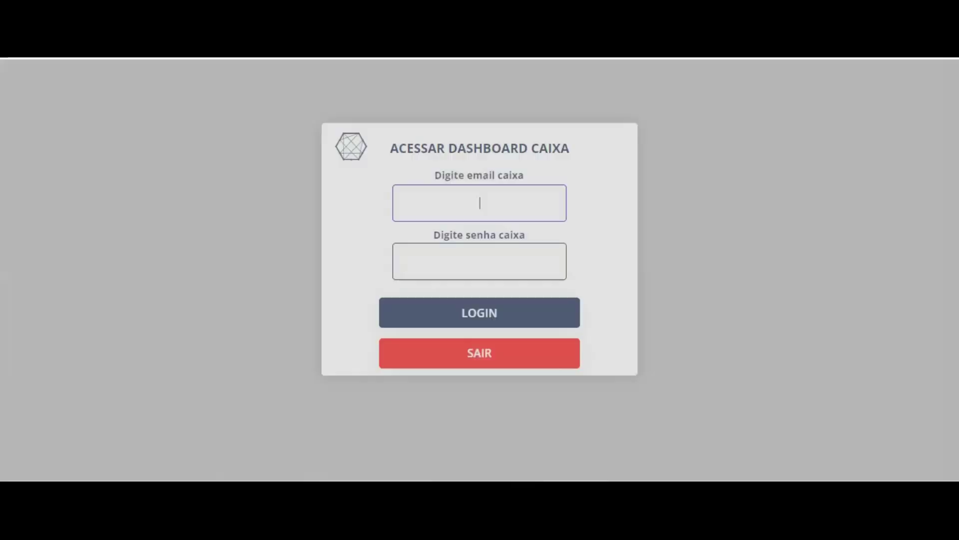
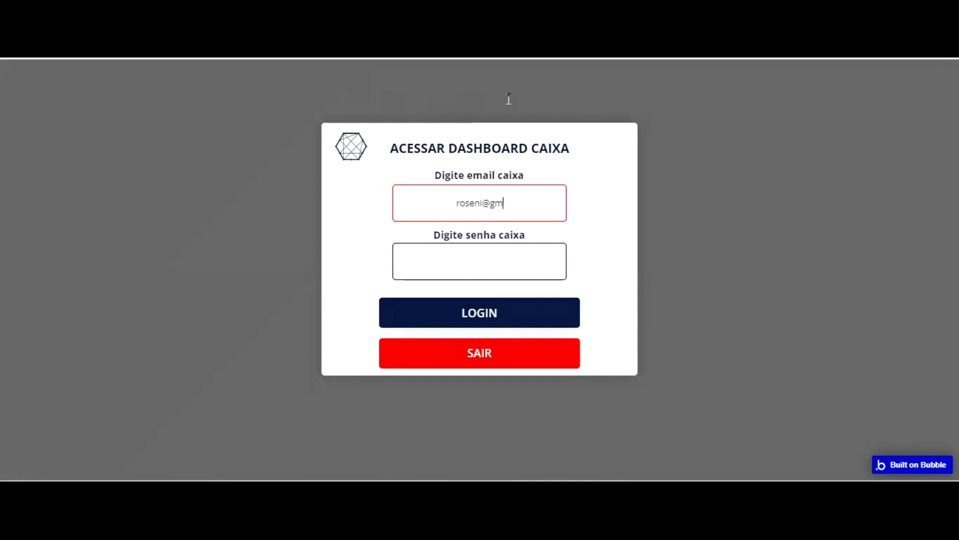
{"action": "key", "text": "Tab"}
{"action": "type", "text": "1"}
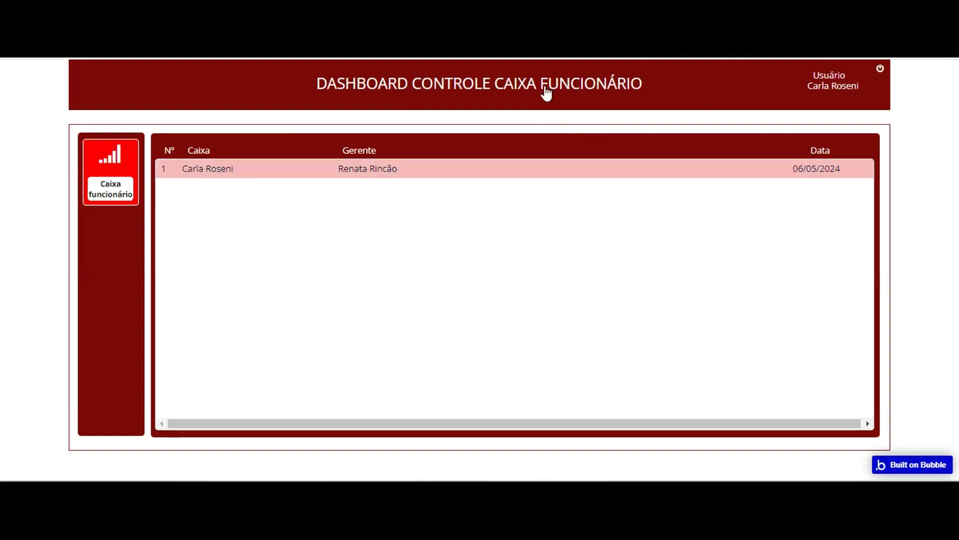
{"action": "left_click", "coordinate": [544, 168]}
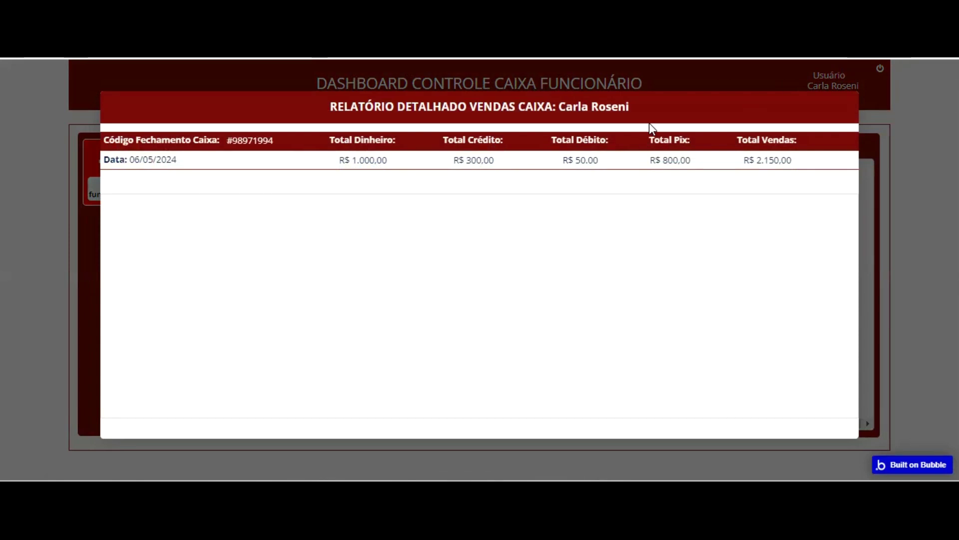
{"action": "left_click", "coordinate": [350, 52]}
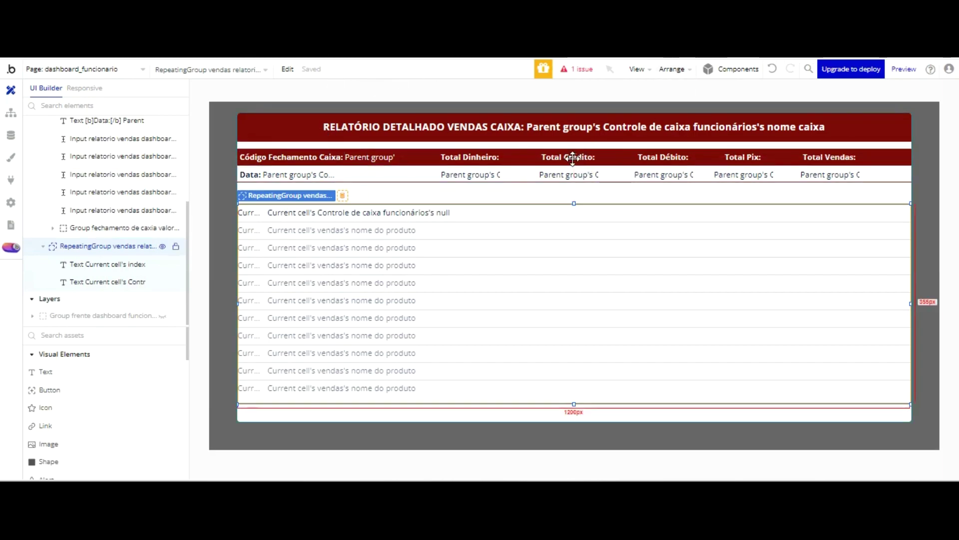
Set the sales RepeatingGroup's content type to vendas and its data source to Do a search for vendas.
{"action": "double_click", "coordinate": [572, 241]}
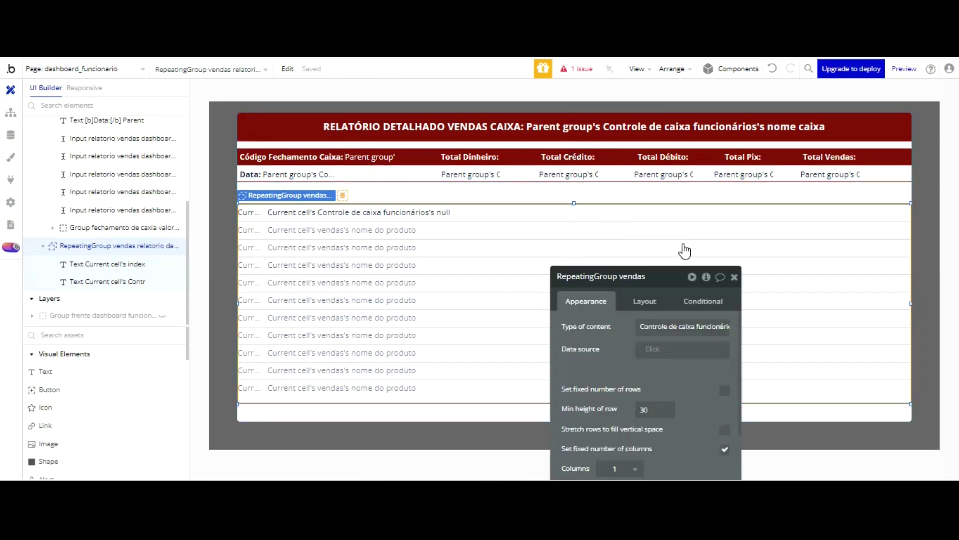
{"action": "left_click", "coordinate": [683, 327]}
{"action": "scroll", "coordinate": [693, 352], "scroll_direction": "down", "scroll_amount": 5}
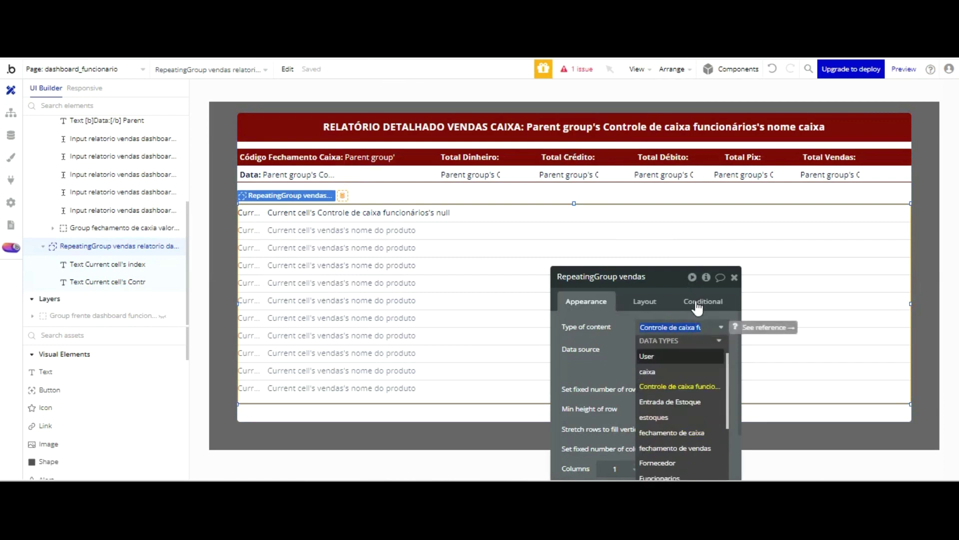
{"action": "scroll", "coordinate": [693, 352], "scroll_direction": "up", "scroll_amount": 3}
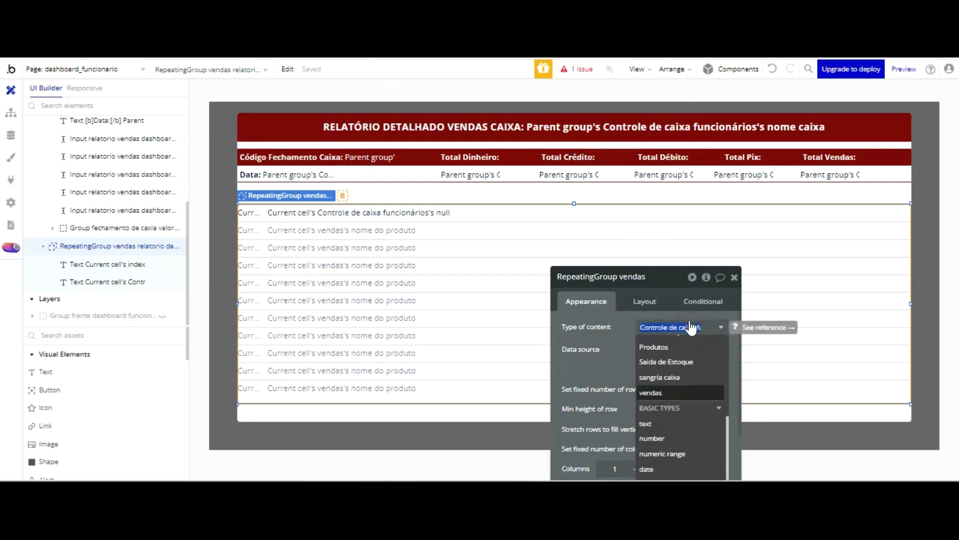
{"action": "left_click", "coordinate": [654, 393]}
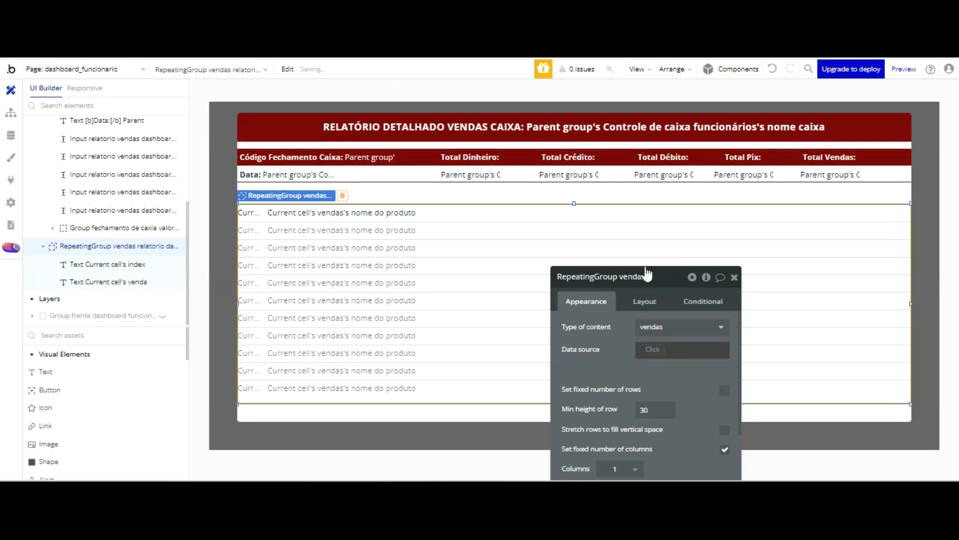
{"action": "left_click", "coordinate": [694, 349]}
{"action": "left_click_drag", "start_coordinate": [622, 285], "coordinate": [608, 192]}
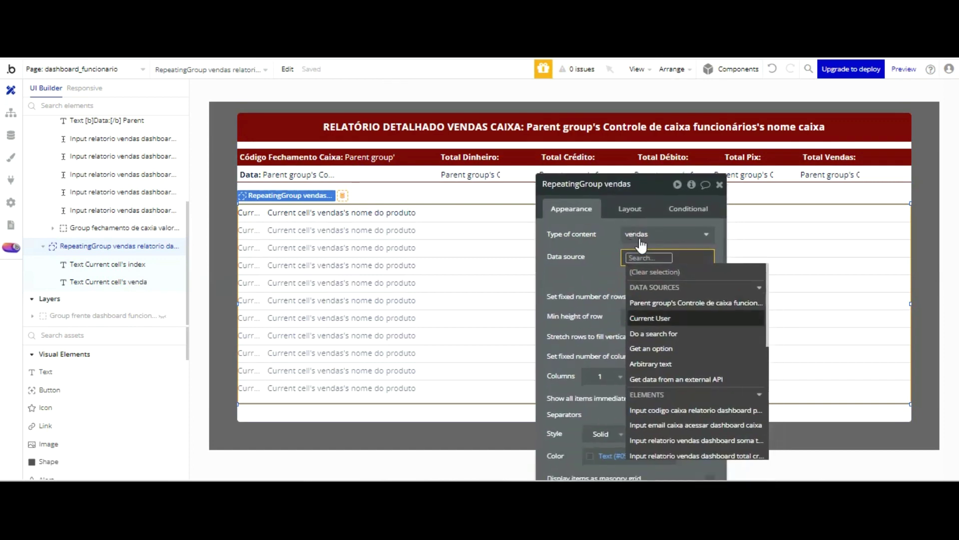
{"action": "left_click", "coordinate": [657, 334]}
{"action": "left_click", "coordinate": [505, 211]}
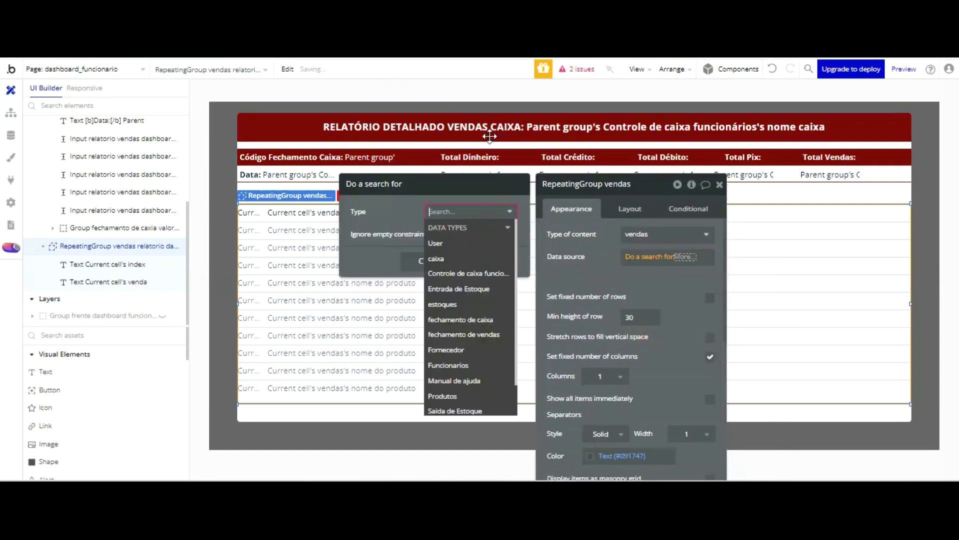
{"action": "scroll", "coordinate": [472, 319], "scroll_direction": "down", "scroll_amount": 3}
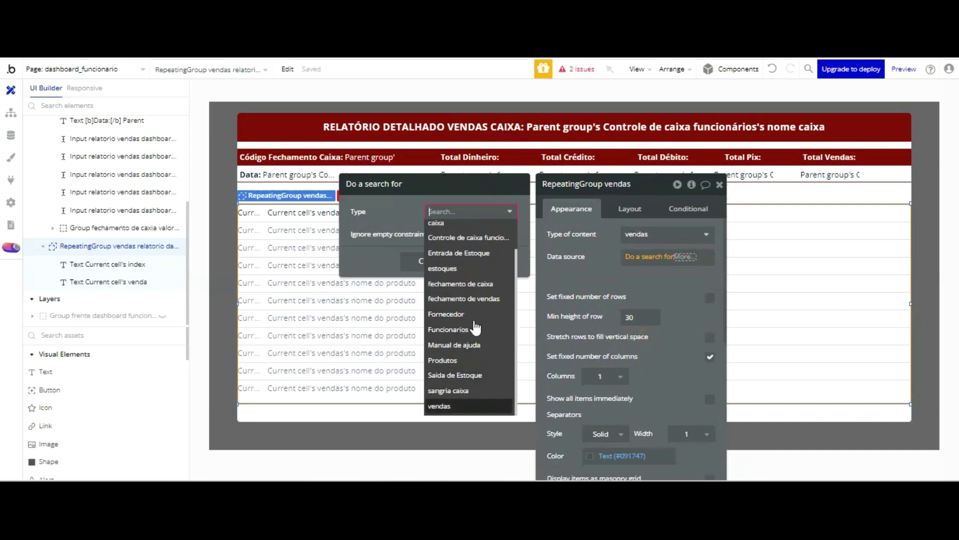
{"action": "left_click", "coordinate": [473, 404]}
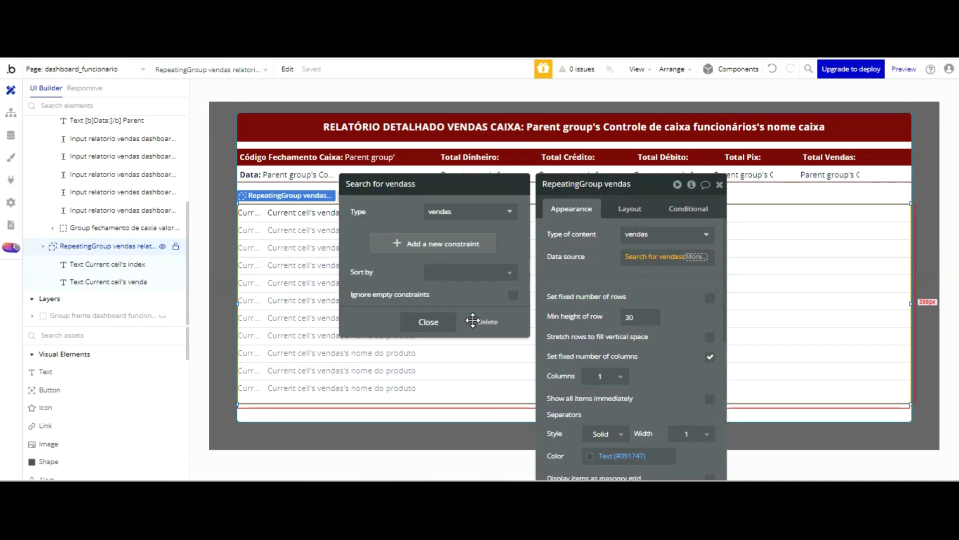
Add the search constraint caixa = Current User's Nome.
{"action": "left_click", "coordinate": [427, 238]}
{"action": "left_click", "coordinate": [364, 238]}
{"action": "left_click", "coordinate": [364, 251]}
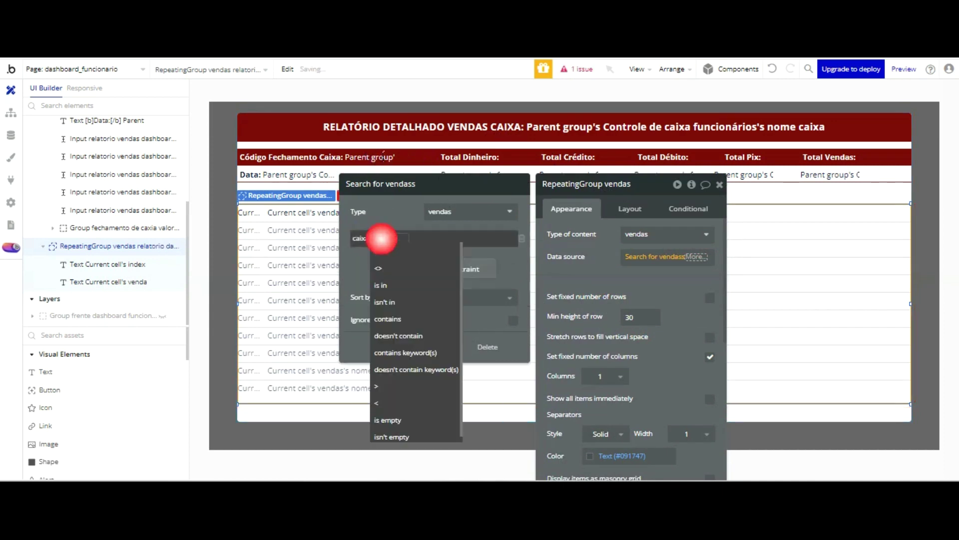
{"action": "left_click", "coordinate": [378, 171]}
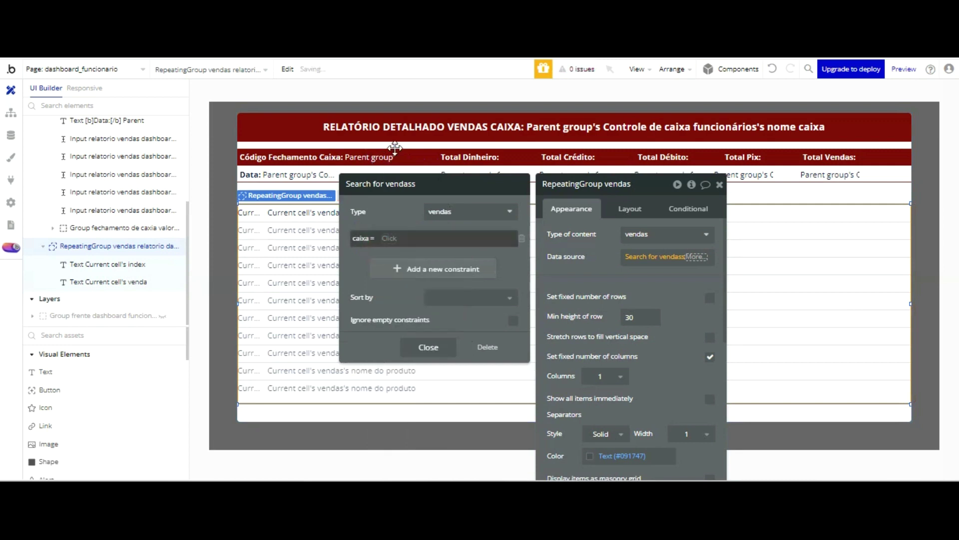
{"action": "left_click", "coordinate": [395, 238]}
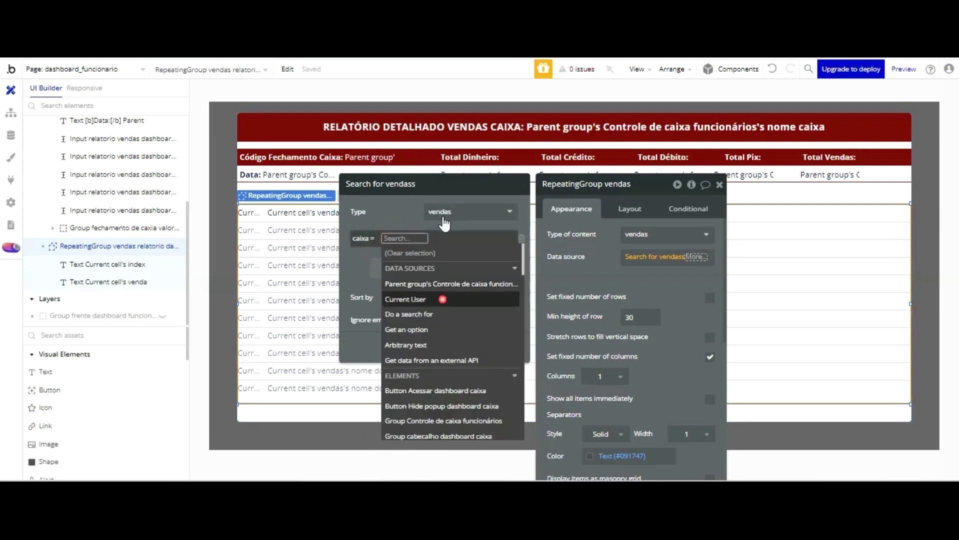
{"action": "left_click", "coordinate": [442, 299]}
{"action": "left_click", "coordinate": [455, 344]}
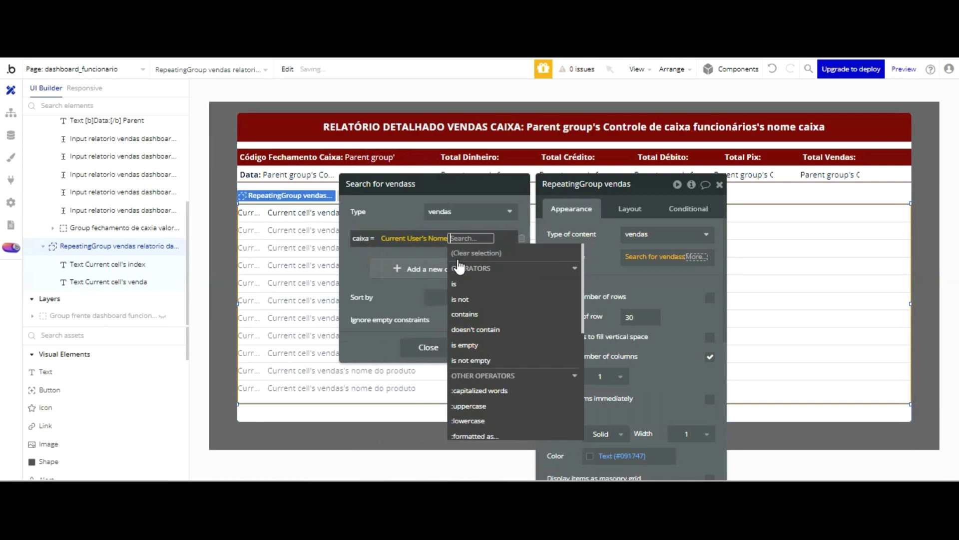
{"action": "left_click", "coordinate": [382, 219]}
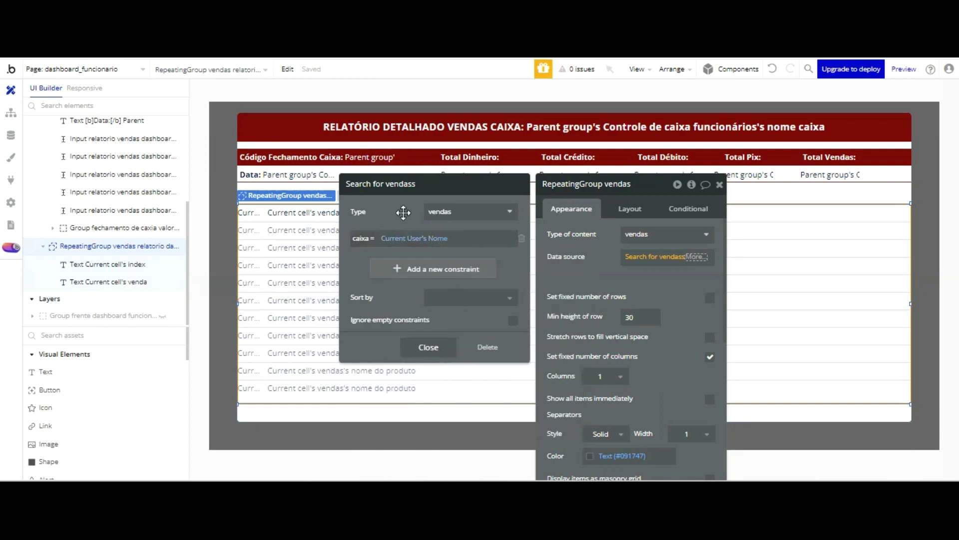
Add a second constraint data venda = Parent group's Controle de caixa funcionários's data.
{"action": "left_click", "coordinate": [405, 268]}
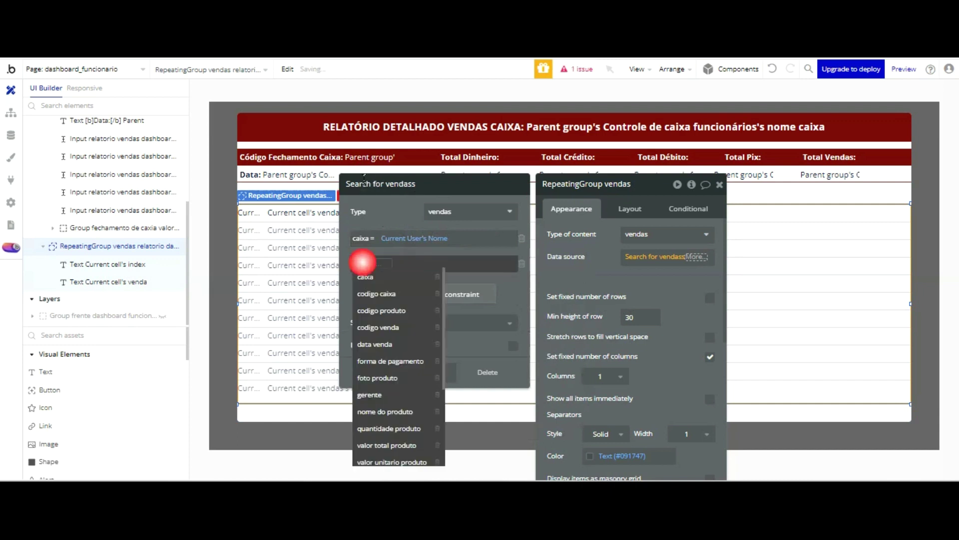
{"action": "key", "text": "Down"}
{"action": "key", "text": "Down"}
{"action": "key", "text": "Down"}
{"action": "key", "text": "Down"}
{"action": "key", "text": "Down"}
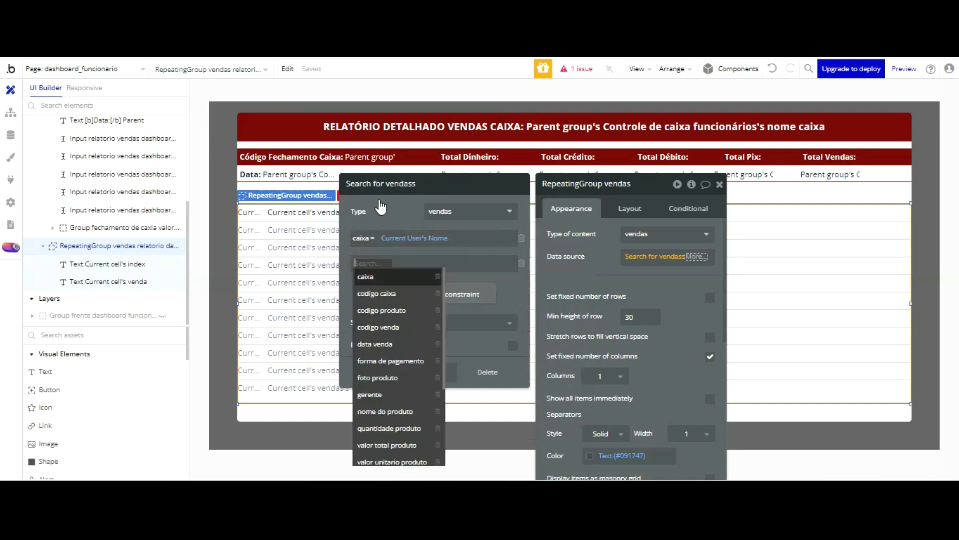
{"action": "key", "text": "Return"}
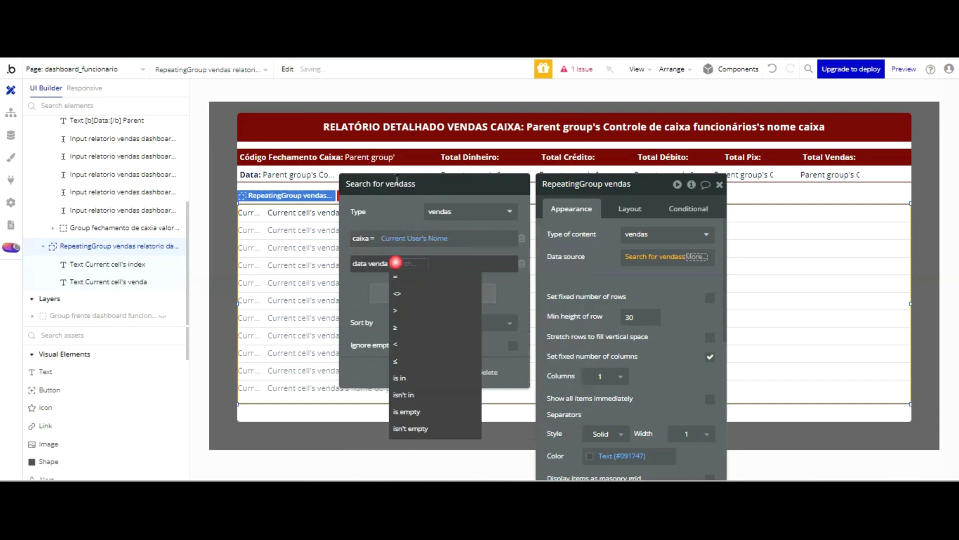
{"action": "key", "text": "Return"}
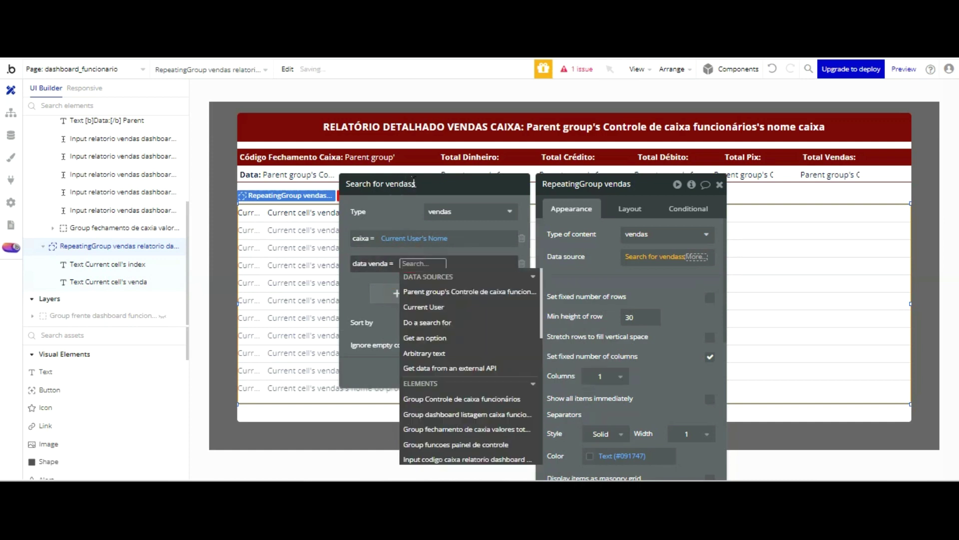
{"action": "key", "text": "Down"}
{"action": "key", "text": "Return"}
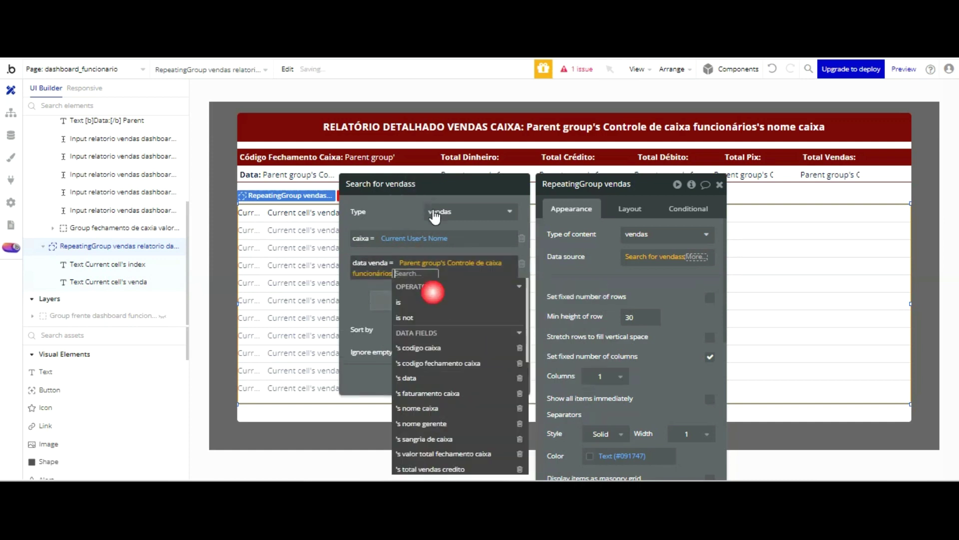
{"action": "left_click", "coordinate": [426, 376]}
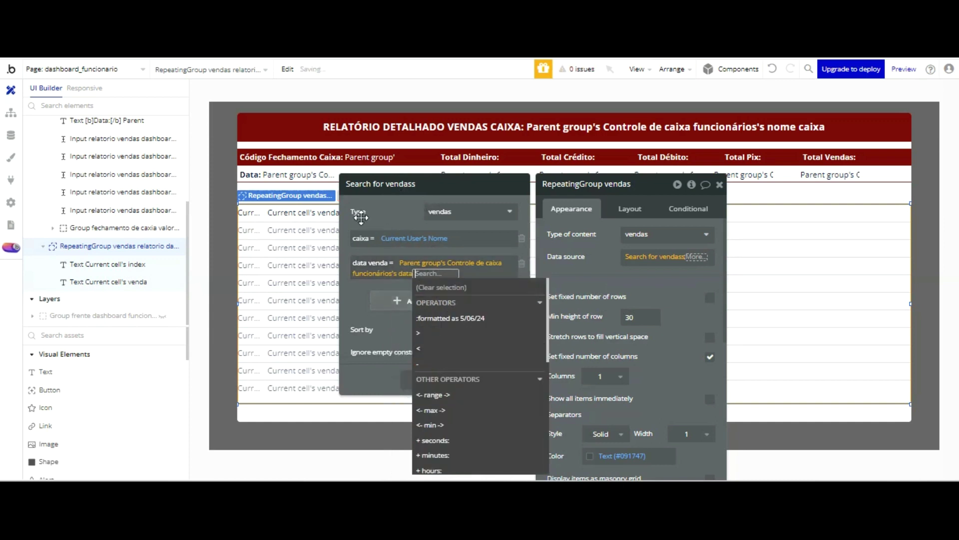
{"action": "left_click", "coordinate": [389, 225]}
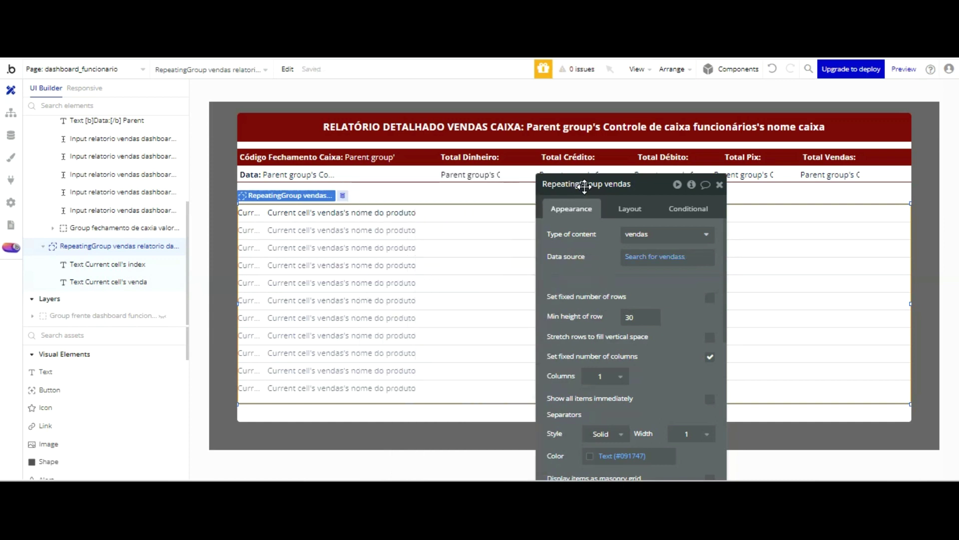
Narrow the product-name text to 353px and paste a duplicate shifted right along the row.
{"action": "left_click", "coordinate": [311, 210]}
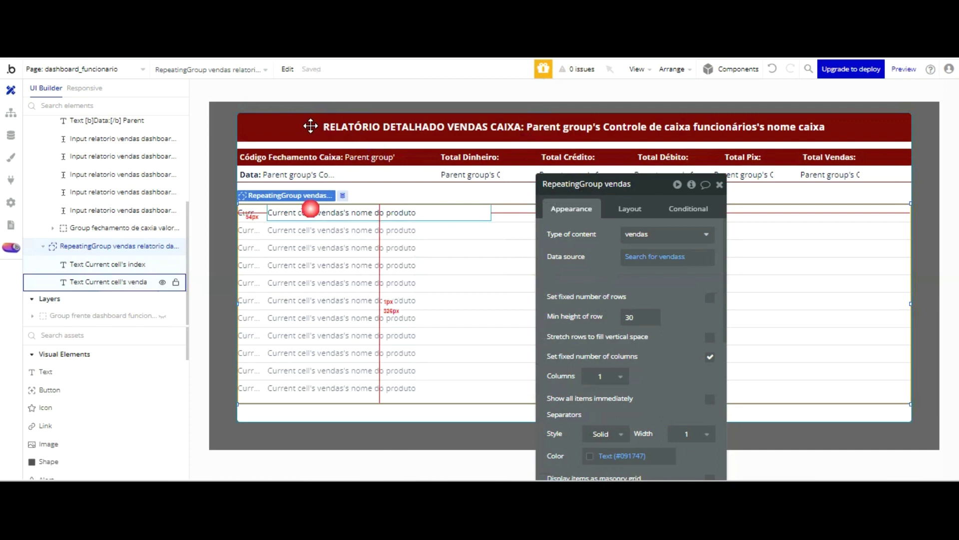
{"action": "left_click", "coordinate": [265, 212]}
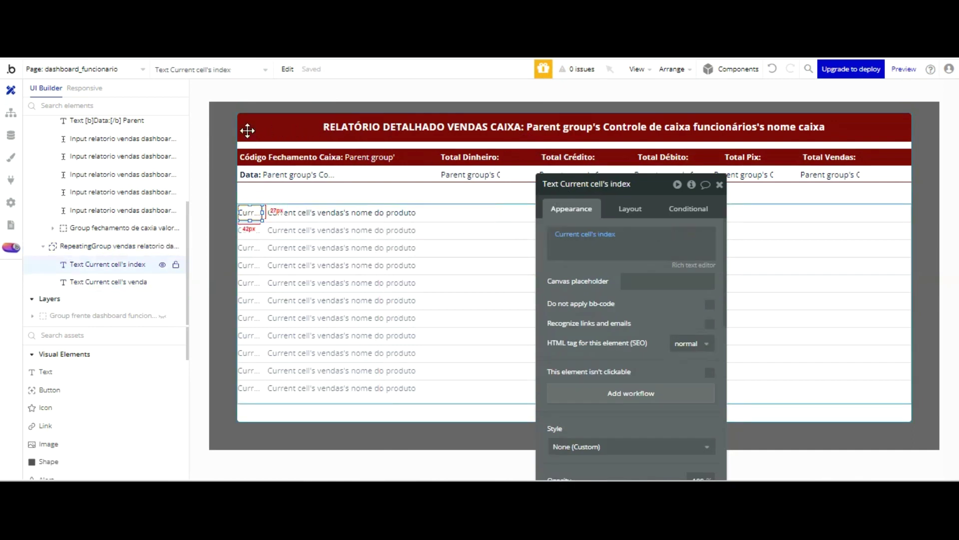
{"action": "left_click", "coordinate": [325, 213]}
{"action": "left_click_drag", "start_coordinate": [606, 190], "coordinate": [113, 101]}
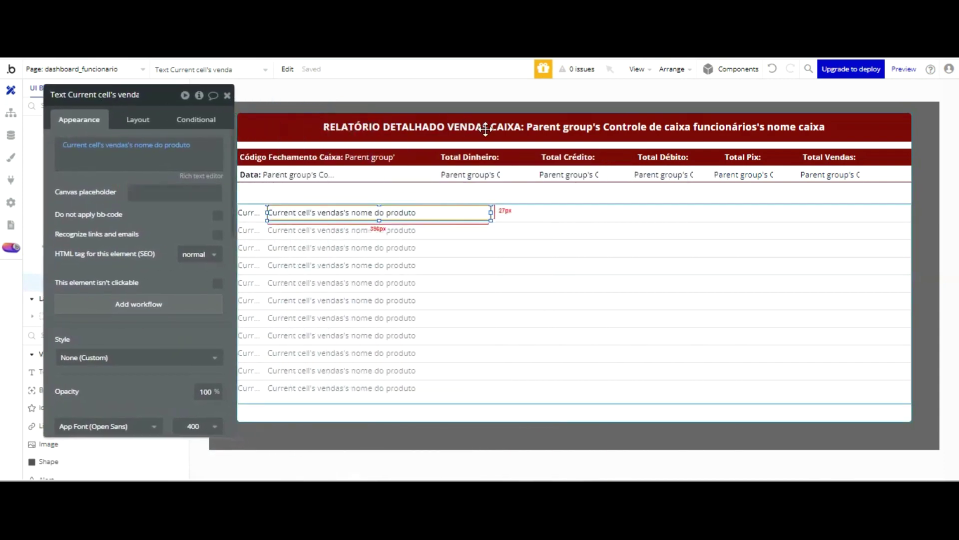
{"action": "left_click_drag", "start_coordinate": [491, 212], "coordinate": [460, 212]}
{"action": "key", "text": "ctrl+c"}
{"action": "key", "text": "ctrl+v"}
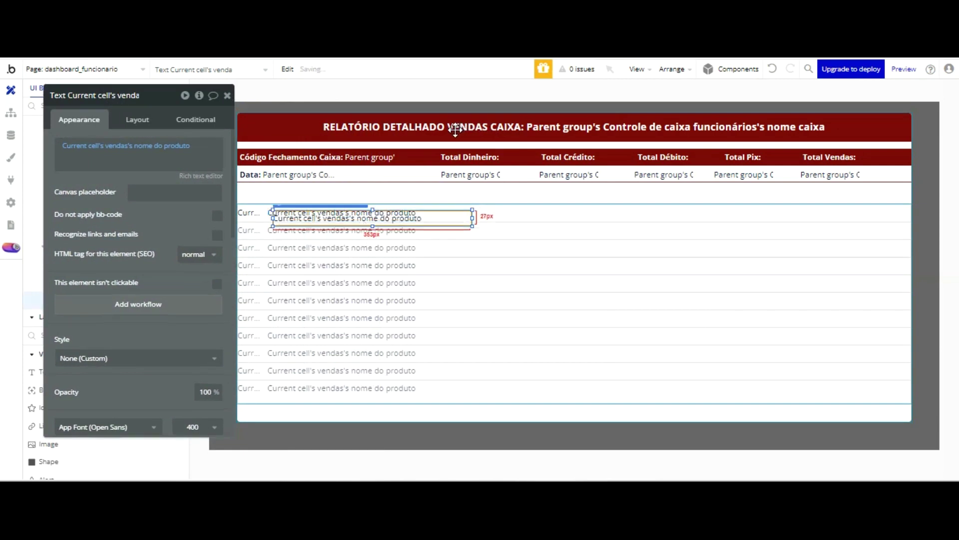
{"action": "key", "text": "shift+Up"}
{"action": "key", "text": "shift+Right"}
{"action": "key", "text": "shift+Right"}
{"action": "key", "text": "shift+Right"}
{"action": "key", "text": "shift+Right"}
{"action": "key", "text": "shift+Right"}
{"action": "key", "text": "shift+Right"}
{"action": "key", "text": "shift+Right"}
{"action": "key", "text": "shift+Right"}
{"action": "key", "text": "shift+Right"}
{"action": "key", "text": "shift+Right"}
{"action": "key", "text": "shift+Right"}
{"action": "key", "text": "shift+Right"}
{"action": "key", "text": "shift+Right"}
{"action": "key", "text": "shift+Right"}
{"action": "key", "text": "shift+Right"}
{"action": "key", "text": "shift+Right"}
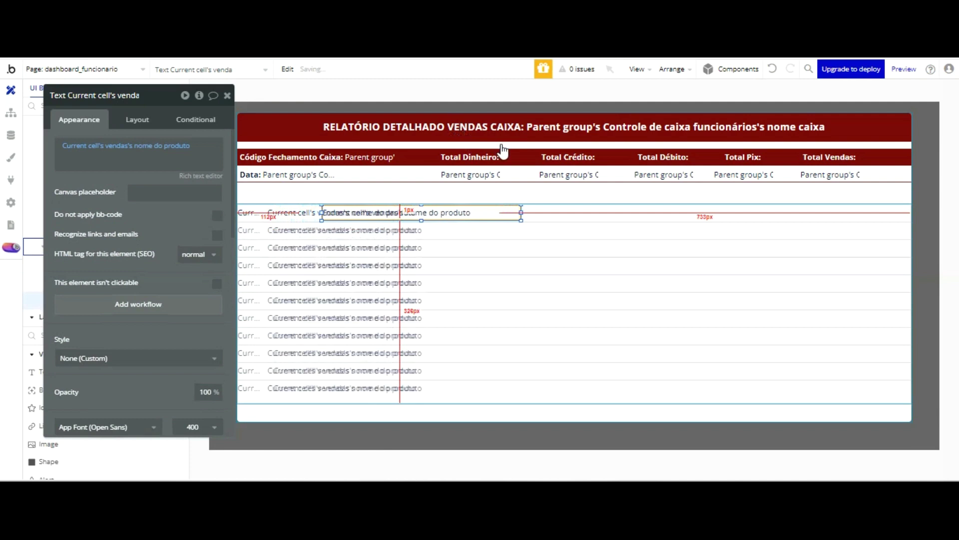
{"action": "key", "text": "shift+Right"}
{"action": "key", "text": "shift+Right"}
{"action": "key", "text": "shift+Right"}
{"action": "key", "text": "shift+Right"}
{"action": "key", "text": "shift+Right"}
{"action": "key", "text": "shift+Right"}
{"action": "key", "text": "shift+Right"}
{"action": "key", "text": "shift+Right"}
{"action": "key", "text": "shift+Right"}
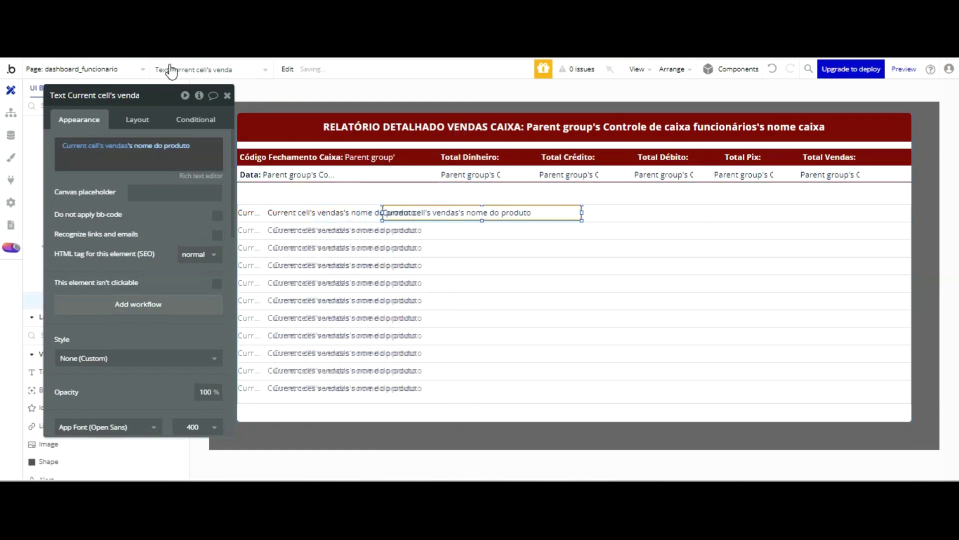
{"action": "key", "text": "shift+Right"}
{"action": "key", "text": "shift+Right"}
{"action": "key", "text": "shift+Right"}
{"action": "key", "text": "shift+Right"}
{"action": "key", "text": "shift+Right"}
{"action": "key", "text": "shift+Right"}
{"action": "key", "text": "shift+Right"}
Make the duplicate show quantidade produto, about 100px wide, under the Total Pix column.
{"action": "left_click", "coordinate": [160, 146]}
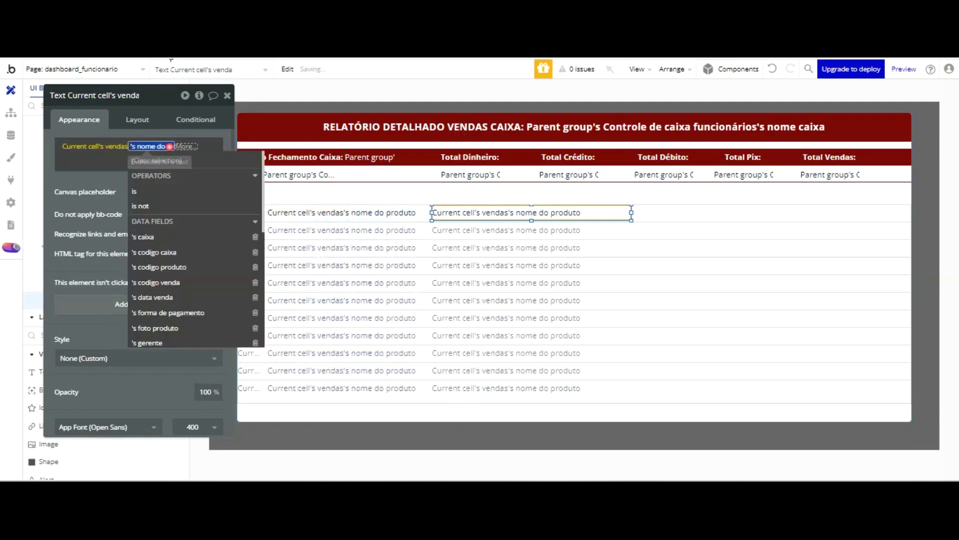
{"action": "scroll", "coordinate": [184, 200], "scroll_direction": "down", "scroll_amount": 5}
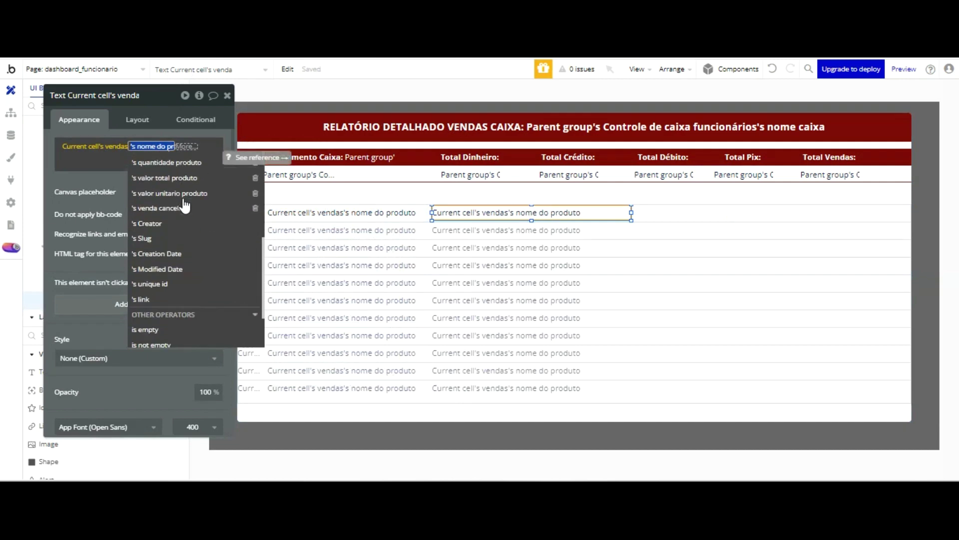
{"action": "left_click", "coordinate": [189, 162]}
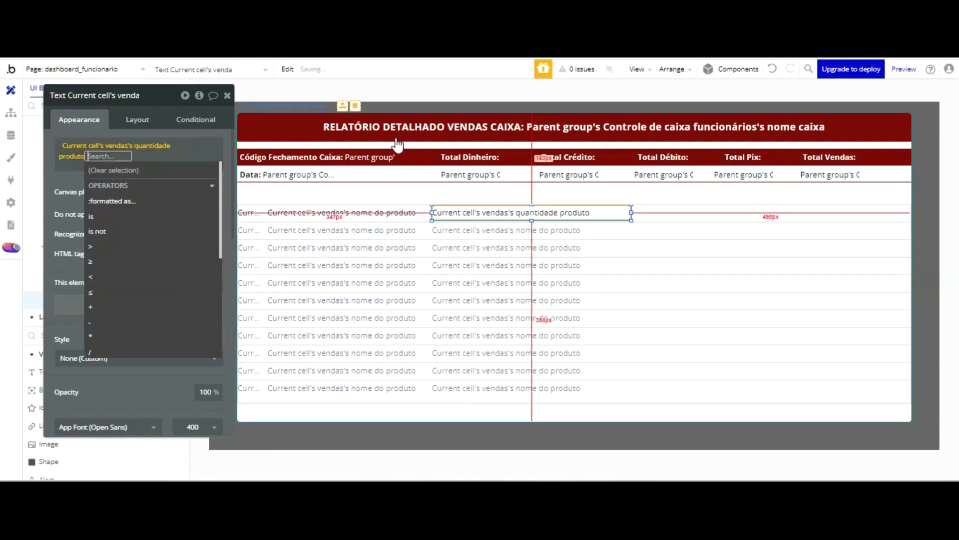
{"action": "left_click_drag", "start_coordinate": [630, 127], "coordinate": [550, 146]}
{"action": "key", "text": "Right"}
{"action": "key", "text": "Right"}
{"action": "key", "text": "Right"}
{"action": "key", "text": "Right"}
{"action": "key", "text": "Right"}
{"action": "key", "text": "Right"}
{"action": "key", "text": "Right"}
{"action": "key", "text": "Right"}
{"action": "key", "text": "Right"}
{"action": "key", "text": "Right"}
{"action": "key", "text": "Right"}
{"action": "key", "text": "Right"}
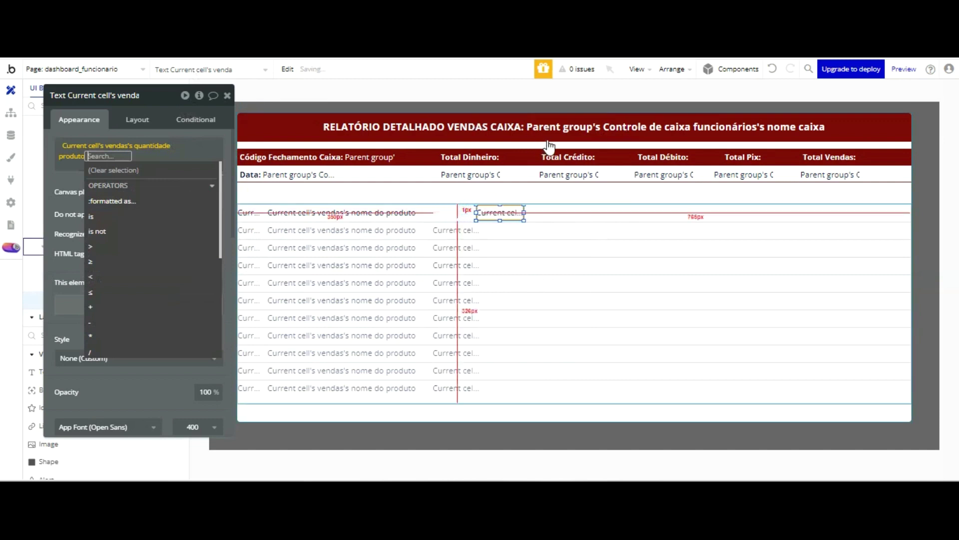
{"action": "key", "text": "Right"}
{"action": "key", "text": "Right"}
{"action": "key", "text": "Right"}
{"action": "key", "text": "Right"}
{"action": "key", "text": "Right"}
{"action": "key", "text": "Right"}
{"action": "key", "text": "Right"}
{"action": "key", "text": "Right"}
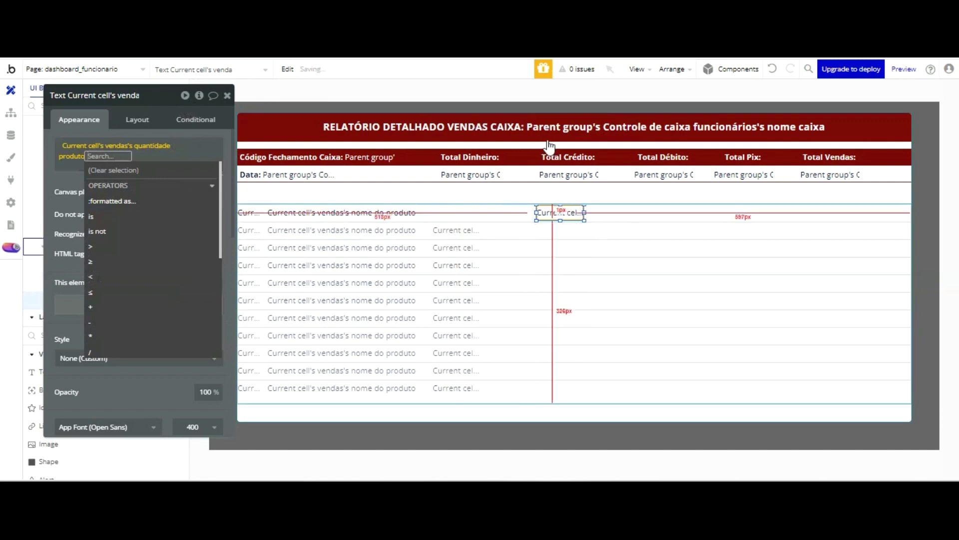
{"action": "key", "text": "Right"}
{"action": "key", "text": "Right"}
{"action": "key", "text": "Right"}
{"action": "key", "text": "Right"}
{"action": "key", "text": "Right"}
{"action": "key", "text": "Right"}
{"action": "key", "text": "Right"}
{"action": "key", "text": "Right"}
{"action": "key", "text": "Right"}
{"action": "key", "text": "Right"}
{"action": "key", "text": "Right"}
{"action": "key", "text": "Right"}
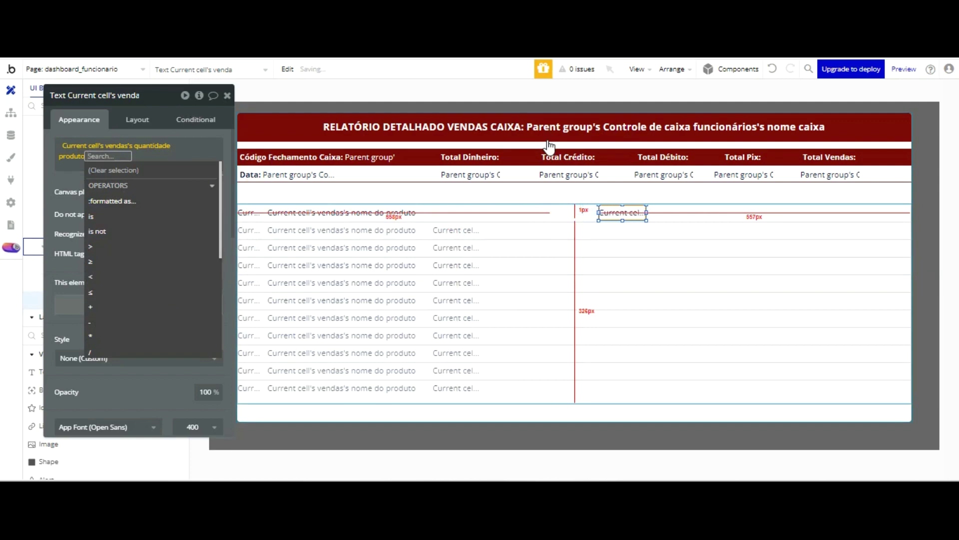
{"action": "key", "text": "Right"}
{"action": "key", "text": "Right"}
{"action": "key", "text": "Right"}
{"action": "key", "text": "Right"}
{"action": "key", "text": "Right"}
{"action": "key", "text": "Right"}
{"action": "key", "text": "Right"}
{"action": "key", "text": "Right"}
{"action": "key", "text": "Right"}
{"action": "key", "text": "Right"}
{"action": "key", "text": "Right"}
{"action": "key", "text": "Right"}
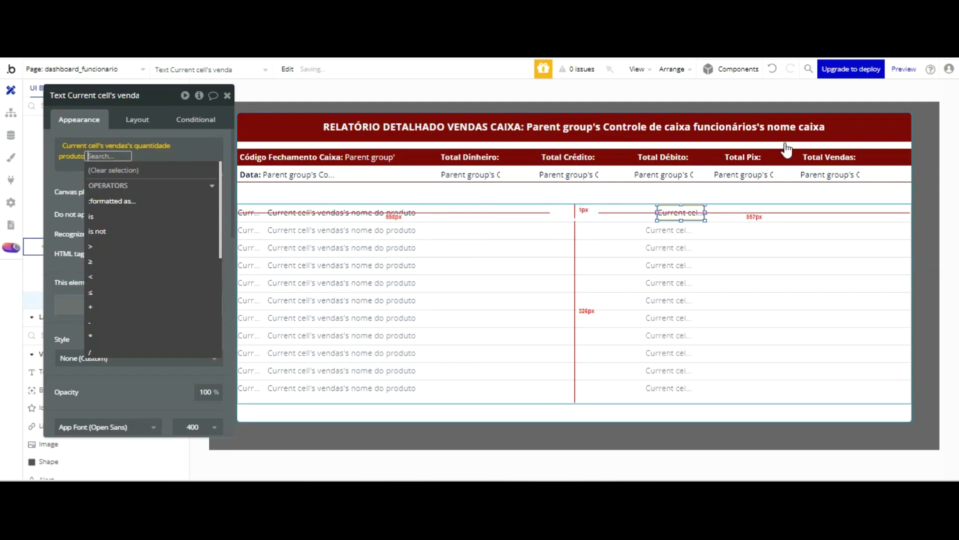
{"action": "key", "text": "Right"}
{"action": "key", "text": "Right"}
{"action": "key", "text": "Right"}
{"action": "key", "text": "Right"}
{"action": "key", "text": "Right"}
{"action": "key", "text": "Right"}
{"action": "key", "text": "Right"}
{"action": "key", "text": "Right"}
{"action": "key", "text": "Right"}
{"action": "key", "text": "Right"}
{"action": "key", "text": "Right"}
{"action": "key", "text": "Right"}
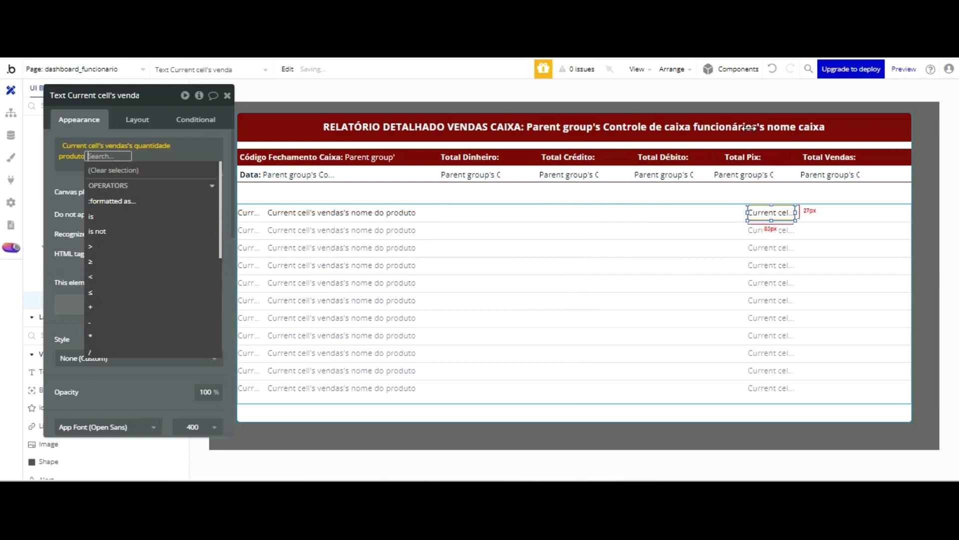
{"action": "left_click", "coordinate": [77, 176]}
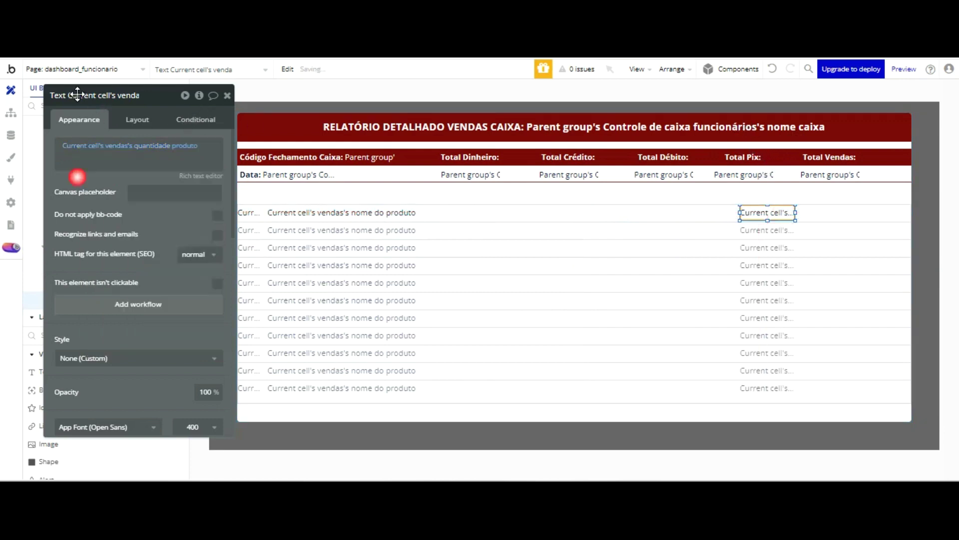
Place the new text under Total Vendas showing valor unitario produto, then preview the app.
{"action": "scroll", "coordinate": [122, 182], "scroll_direction": "down", "scroll_amount": 3}
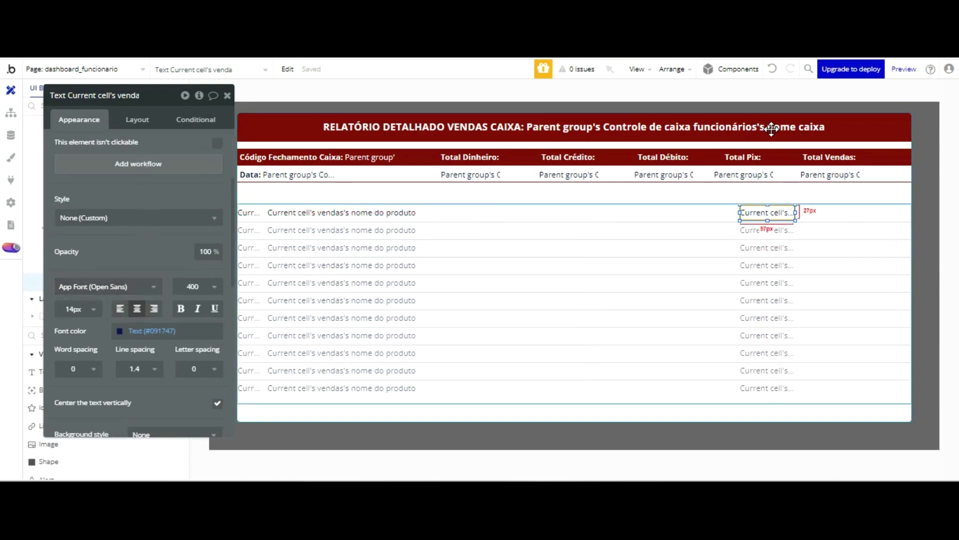
{"action": "left_click_drag", "start_coordinate": [799, 117], "coordinate": [895, 129]}
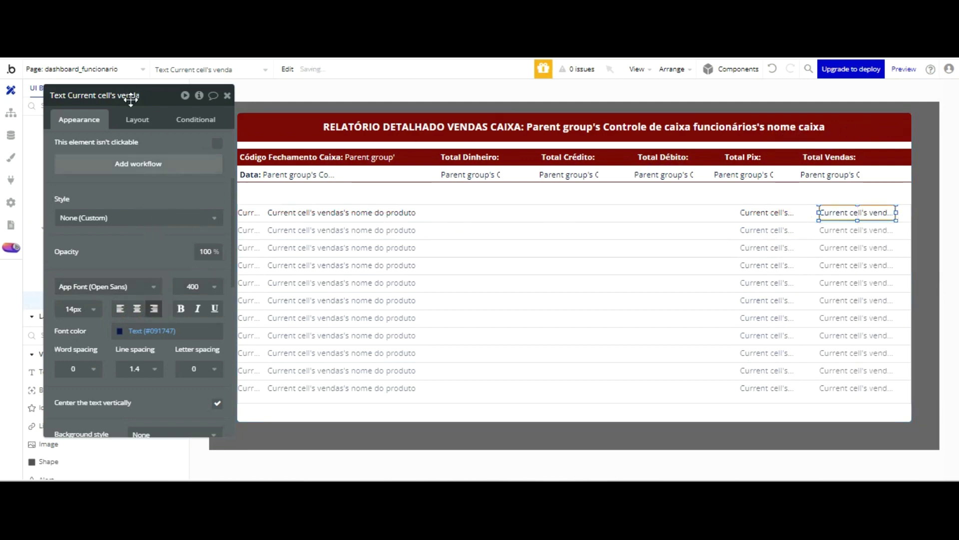
{"action": "scroll", "coordinate": [134, 97], "scroll_direction": "up", "scroll_amount": 3}
{"action": "left_click", "coordinate": [164, 145]}
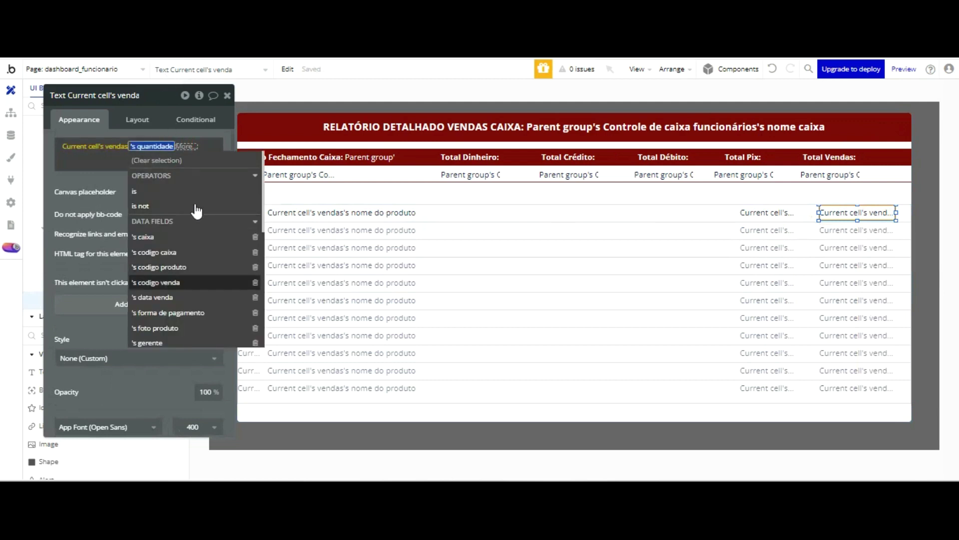
{"action": "scroll", "coordinate": [197, 220], "scroll_direction": "down", "scroll_amount": 3}
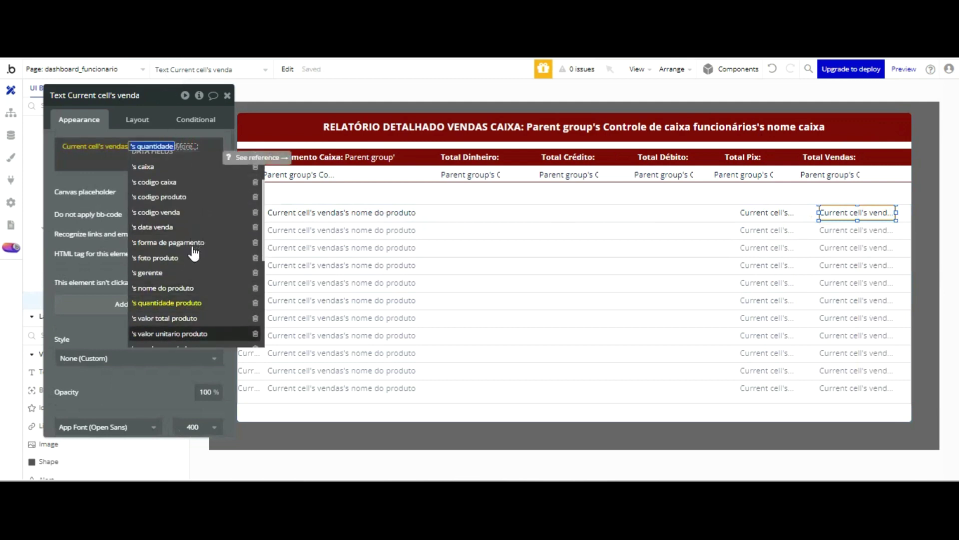
{"action": "left_click", "coordinate": [170, 334]}
{"action": "left_click", "coordinate": [74, 189]}
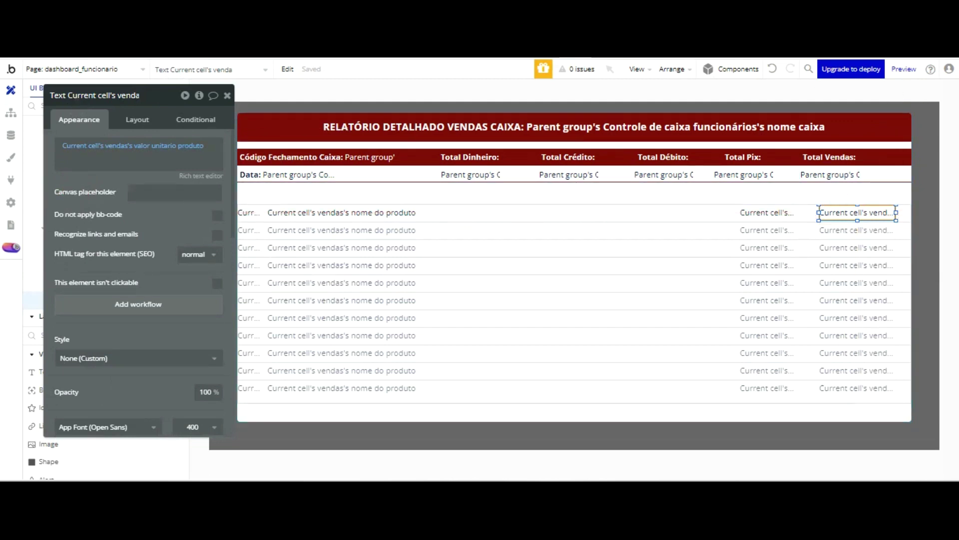
{"action": "key", "text": "ctrl+Tab"}
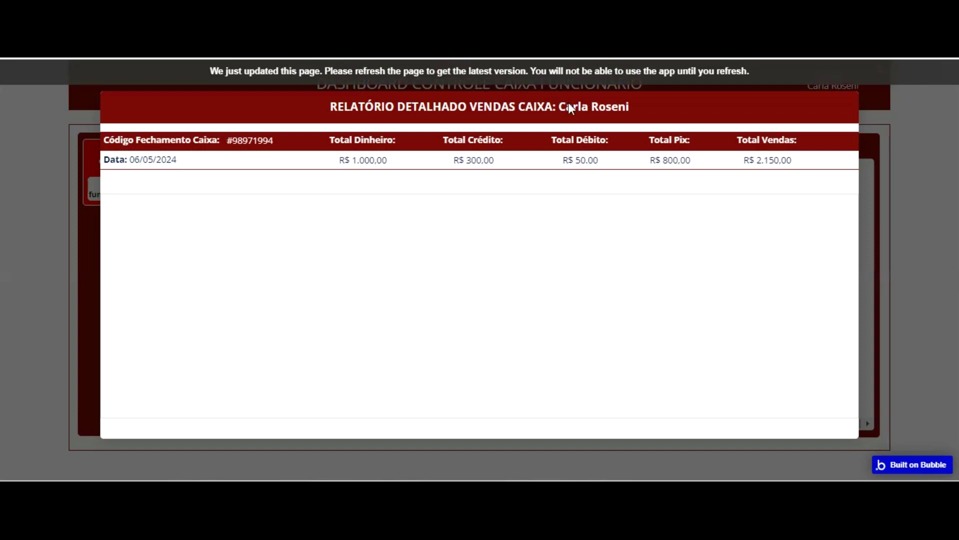
Reload the preview, log in with the cashier's e-mail, open the detailed sales report, then return to the editor.
{"action": "key", "text": "F5"}
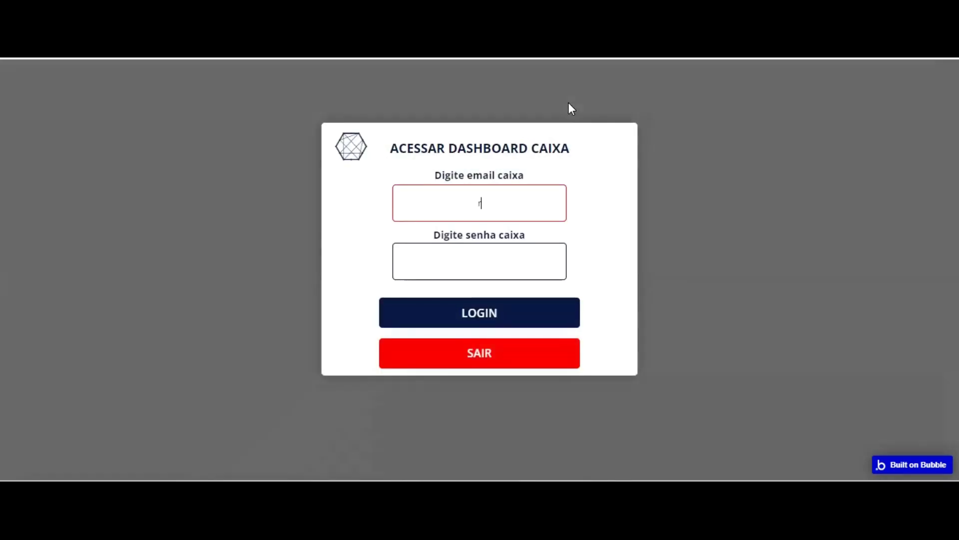
{"action": "key", "text": "Tab"}
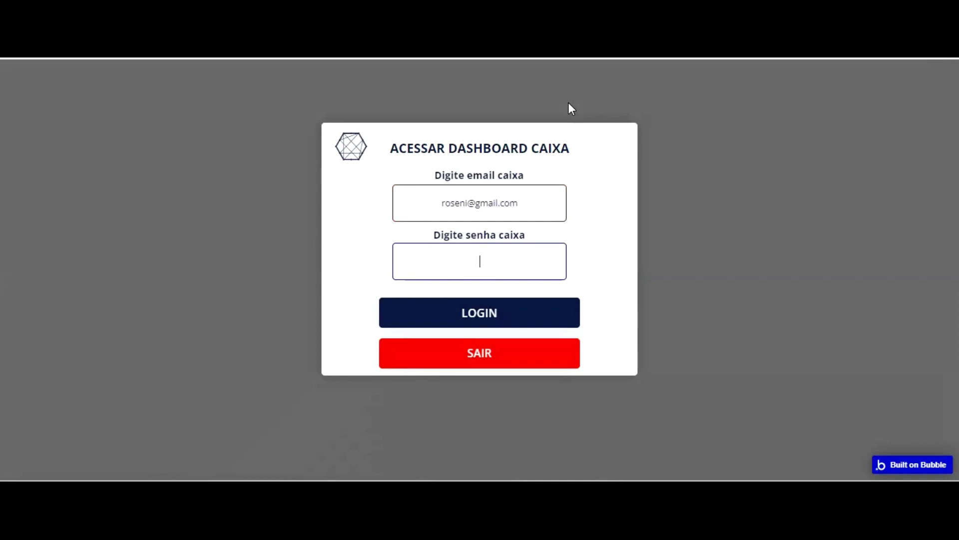
{"action": "key", "text": "Return"}
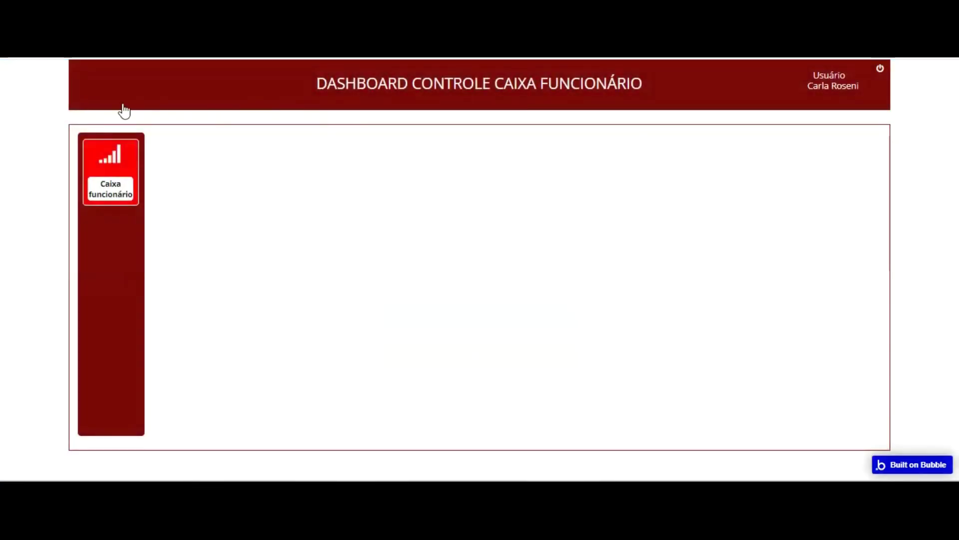
{"action": "left_click", "coordinate": [483, 168]}
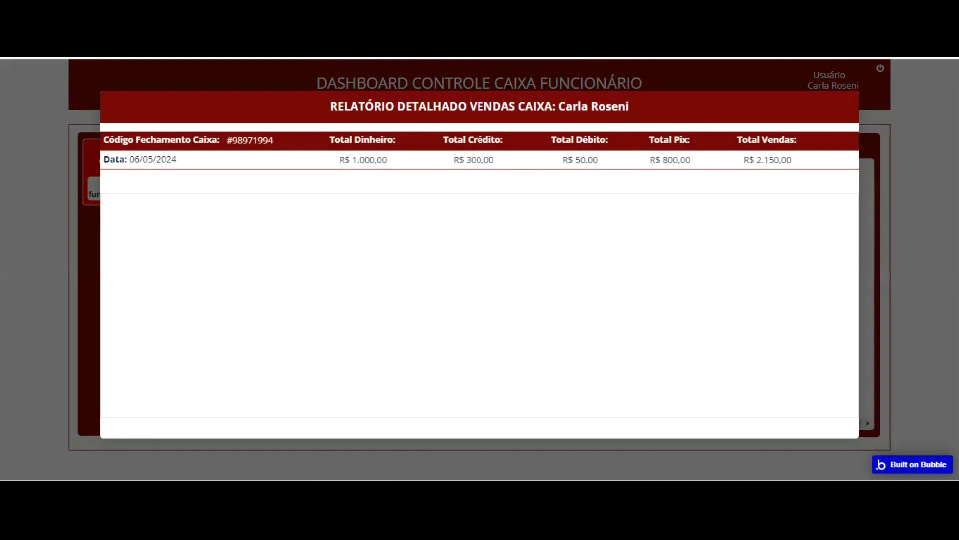
{"action": "key", "text": "ctrl+Tab"}
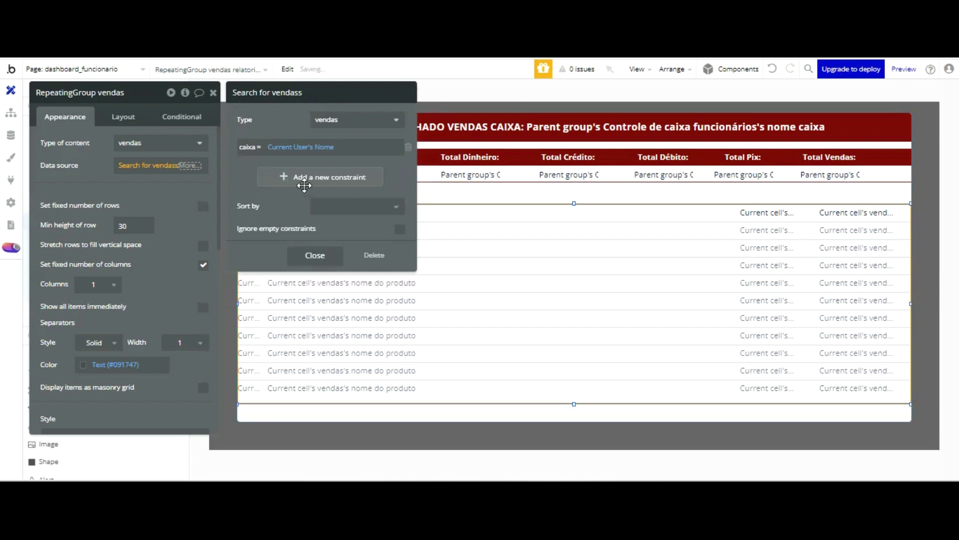
Close the search constraints panel, reload the preview, and log in as the cashier.
{"action": "left_click", "coordinate": [190, 165]}
{"action": "left_click", "coordinate": [108, 203]}
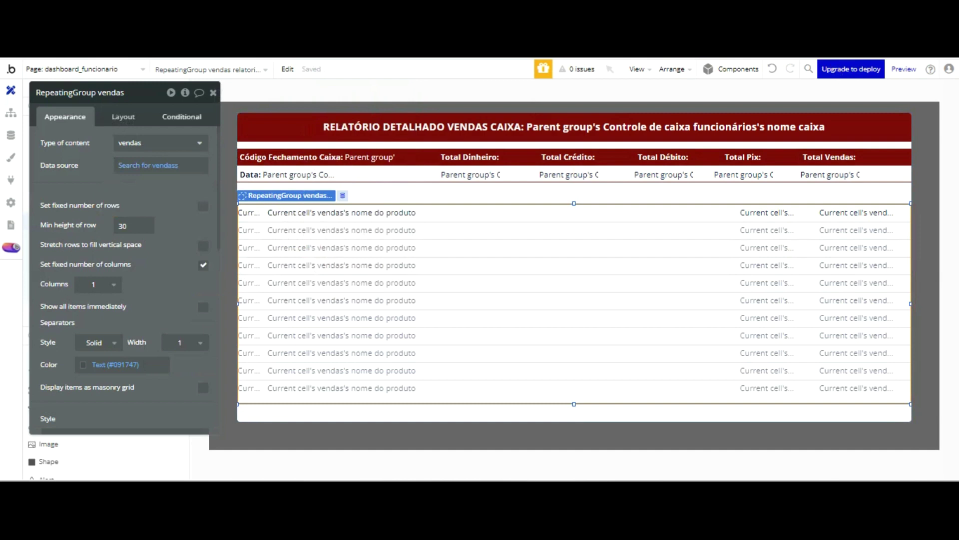
{"action": "key", "text": "ctrl+Tab"}
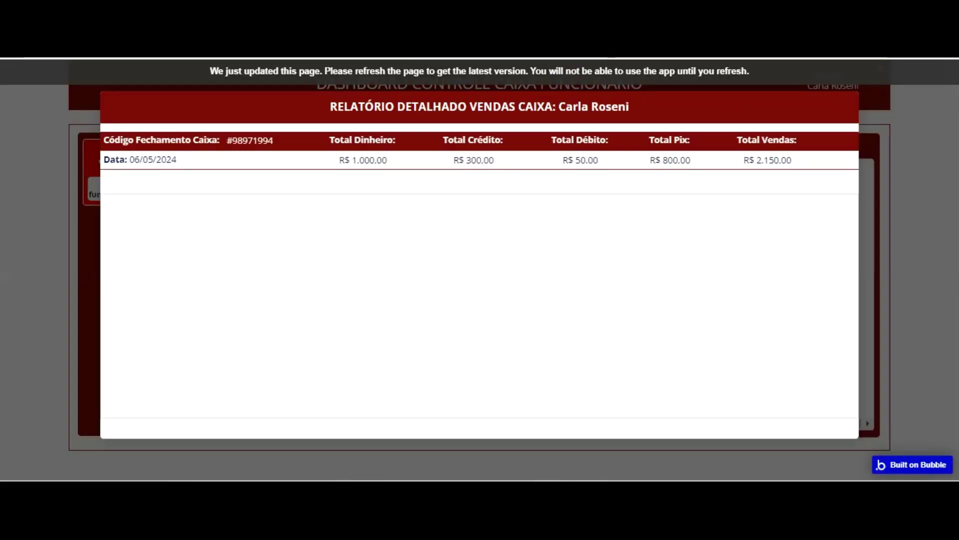
{"action": "key", "text": "F5"}
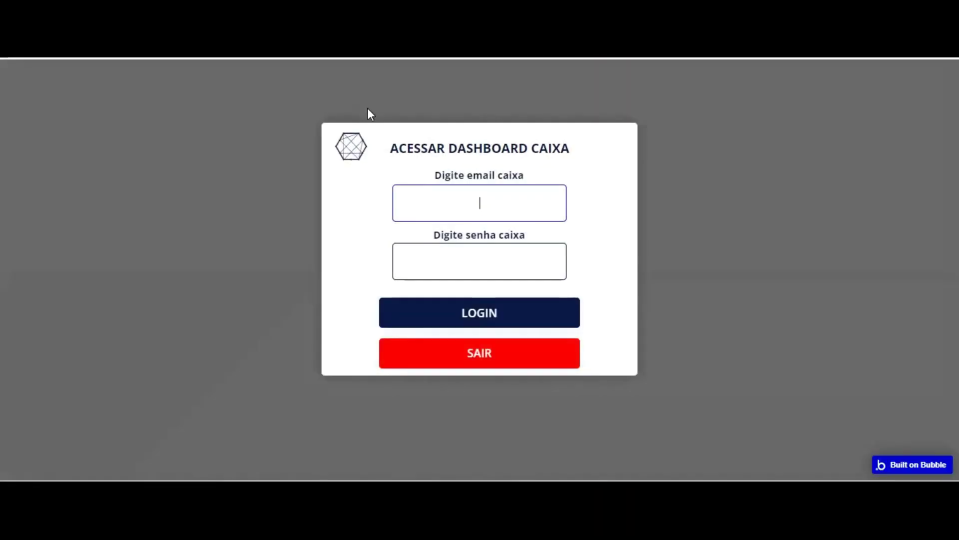
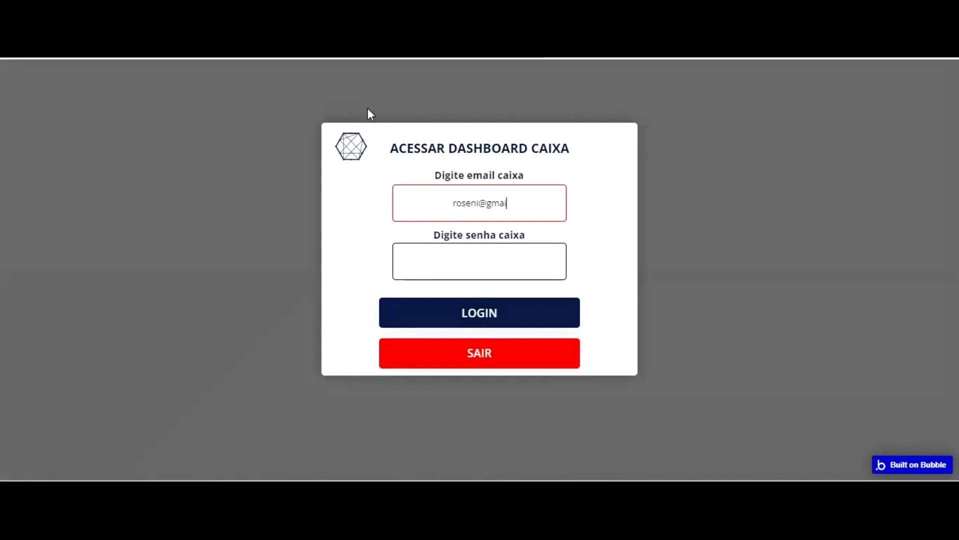
{"action": "key", "text": "Tab"}
{"action": "type", "text": "••••••"}
{"action": "key", "text": "Return"}
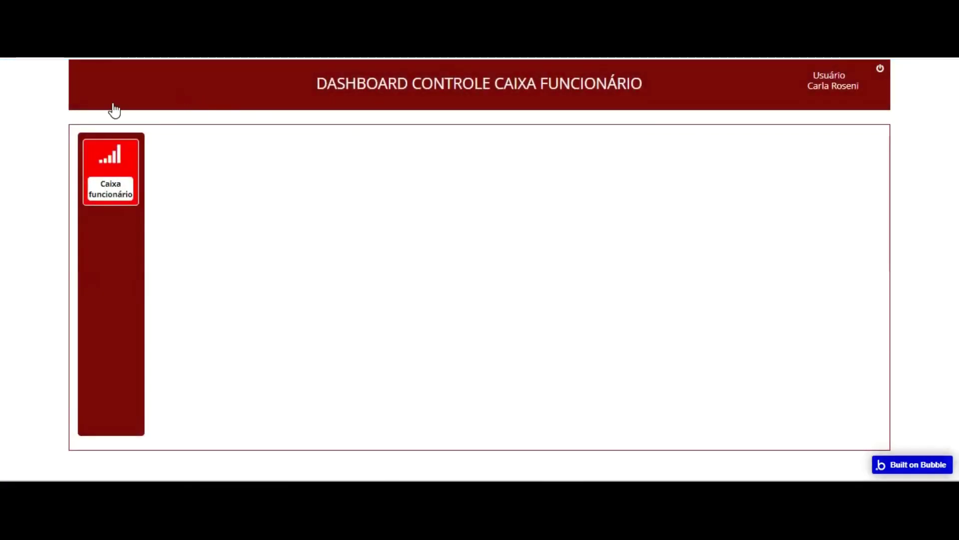
Open Caixa funcionário's detailed sales report to check the rows, then return to the Design tab.
{"action": "left_click", "coordinate": [111, 185]}
{"action": "left_click", "coordinate": [516, 168]}
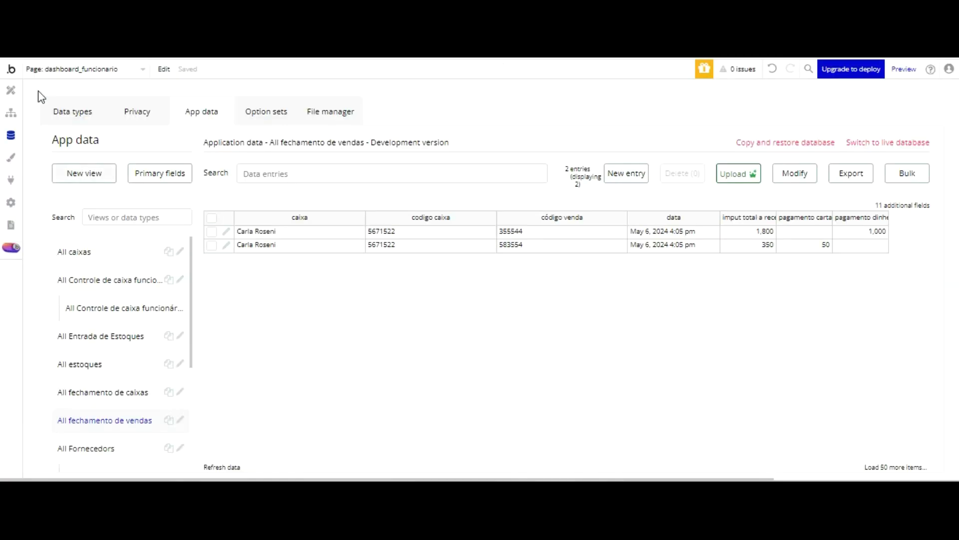
{"action": "left_click", "coordinate": [10, 112]}
{"action": "left_click", "coordinate": [10, 90]}
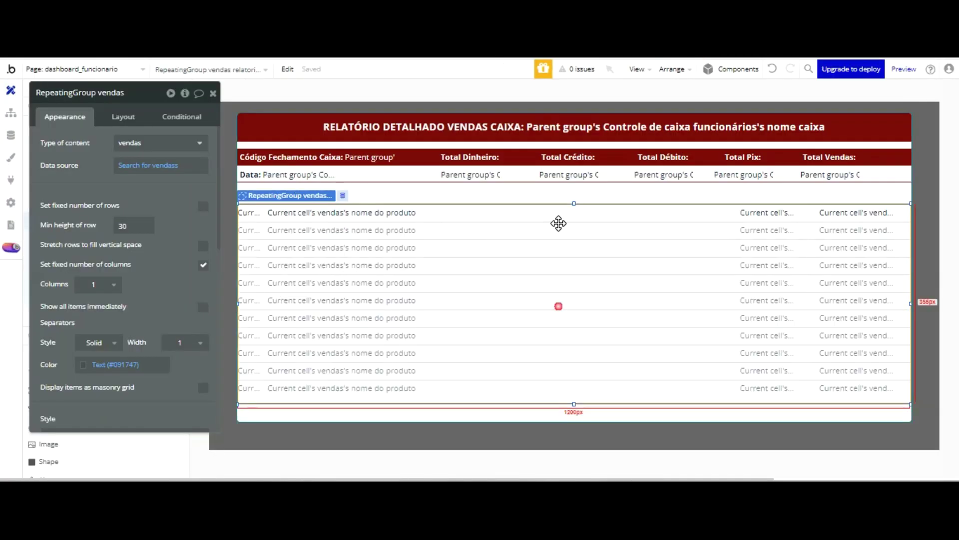
Open the sales list's search constraints, then view All fechamento de vendas in App data.
{"action": "left_click", "coordinate": [154, 166]}
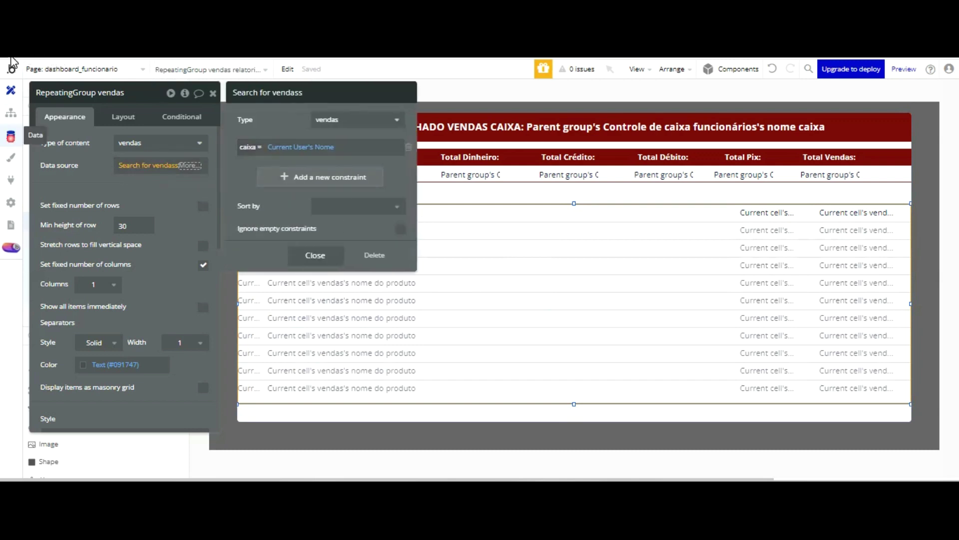
{"action": "left_click", "coordinate": [10, 135]}
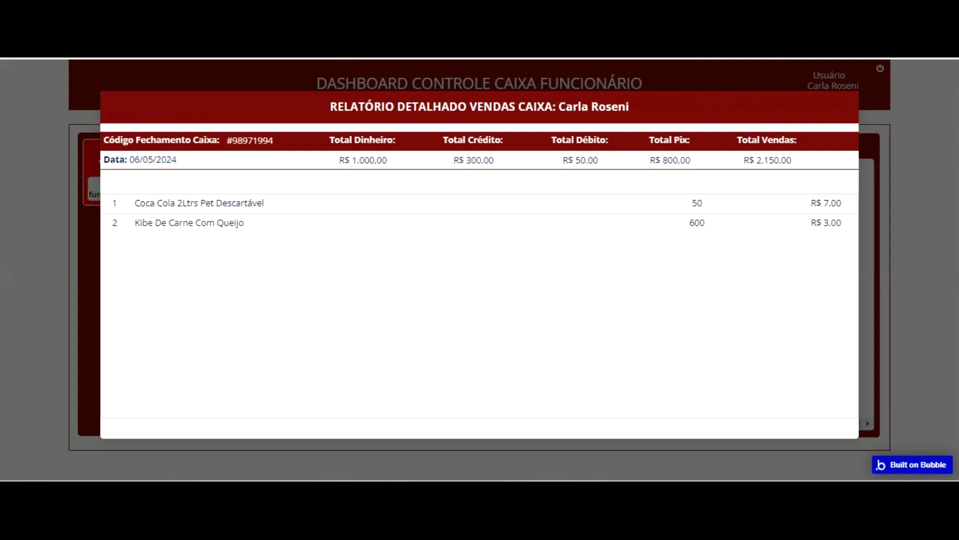
{"action": "key", "text": "ctrl+Tab"}
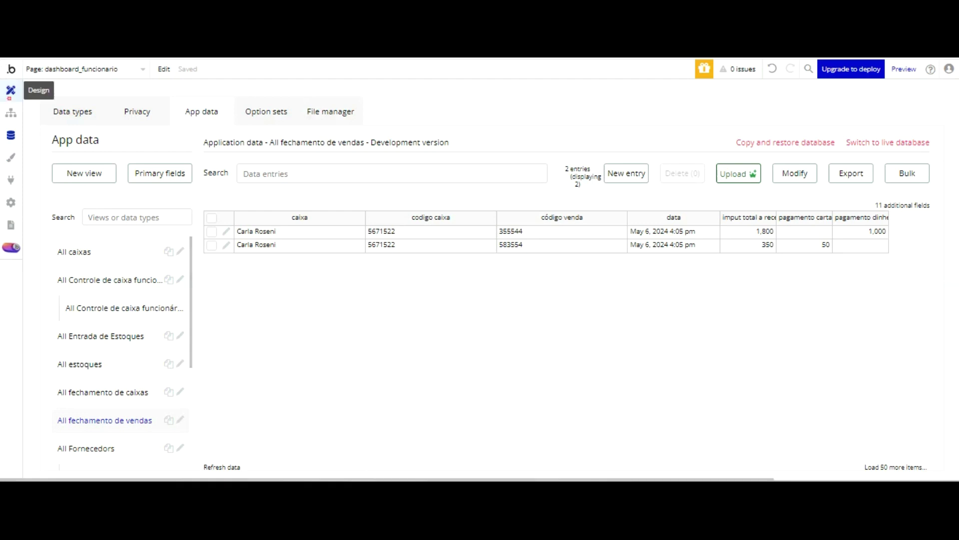
Back in Design, copy the Total Dinheiro: label into the blank strip above the sales list.
{"action": "left_click", "coordinate": [10, 89]}
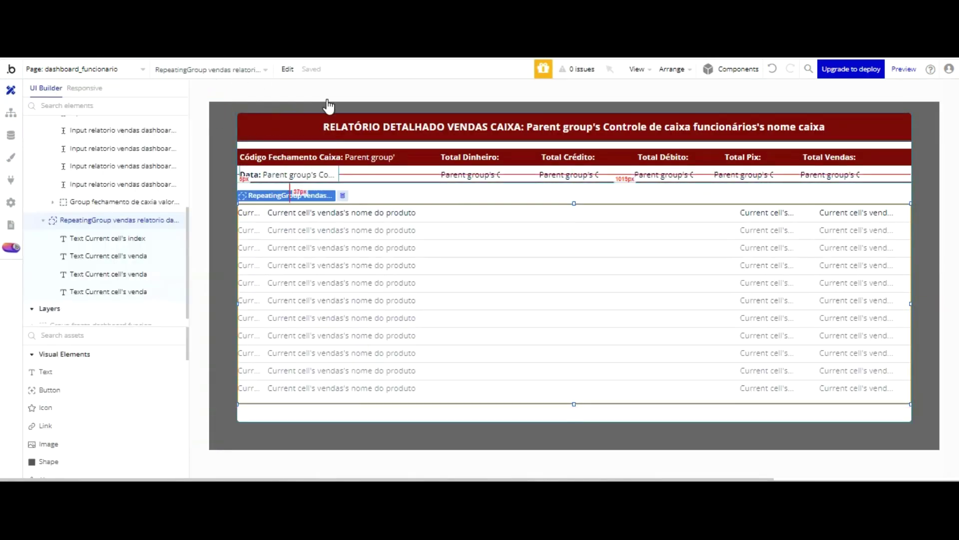
{"action": "left_click", "coordinate": [355, 105]}
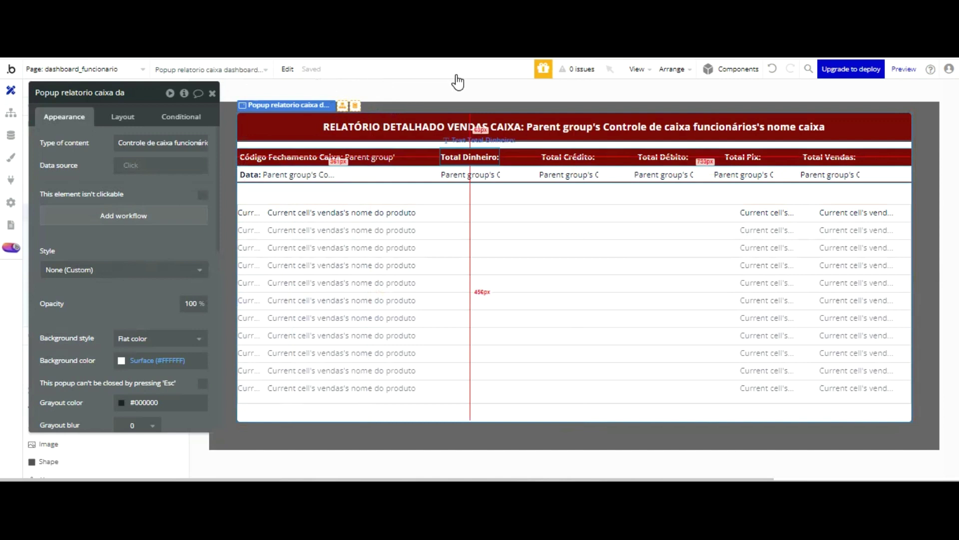
{"action": "left_click", "coordinate": [456, 157]}
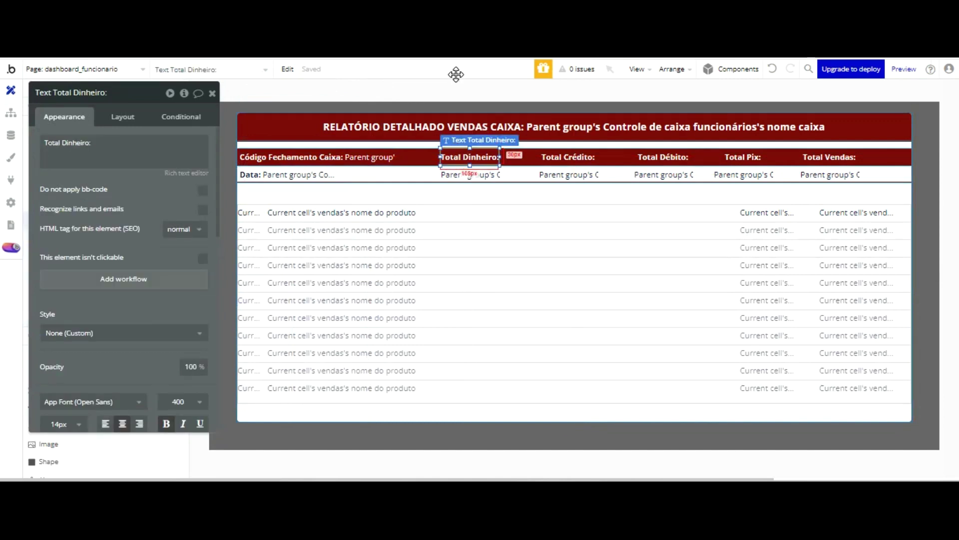
{"action": "left_click_drag", "start_coordinate": [455, 73], "coordinate": [281, 209]}
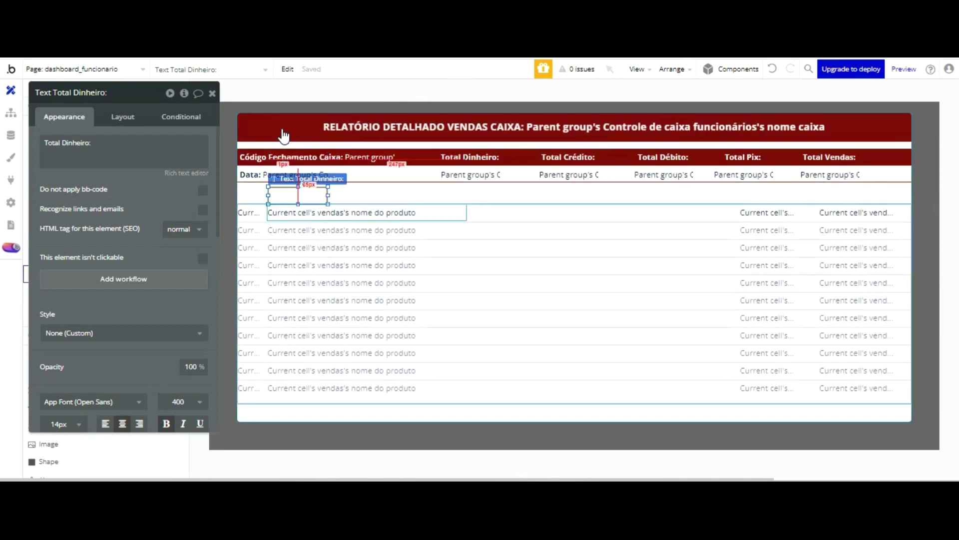
Widen the copied label, colour its text dark navy (#091747) and retype it as Produto.
{"action": "left_click_drag", "start_coordinate": [325, 114], "coordinate": [359, 113]}
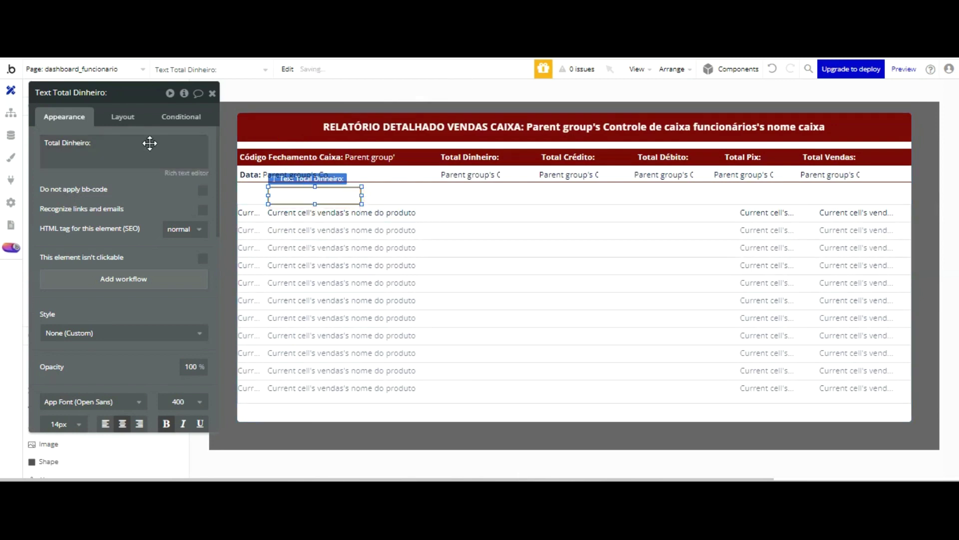
{"action": "scroll", "coordinate": [139, 214], "scroll_direction": "down", "scroll_amount": 3}
{"action": "left_click", "coordinate": [104, 305]}
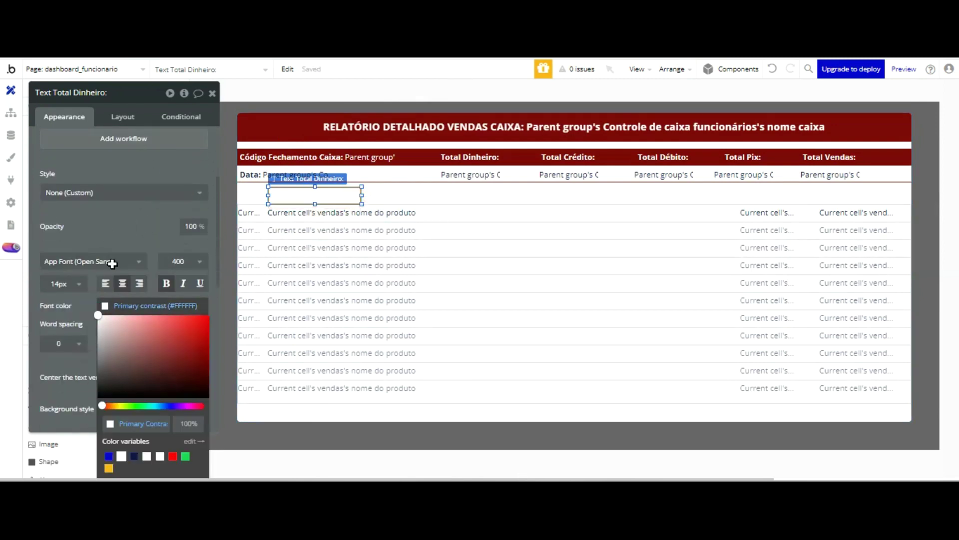
{"action": "left_click", "coordinate": [133, 456]}
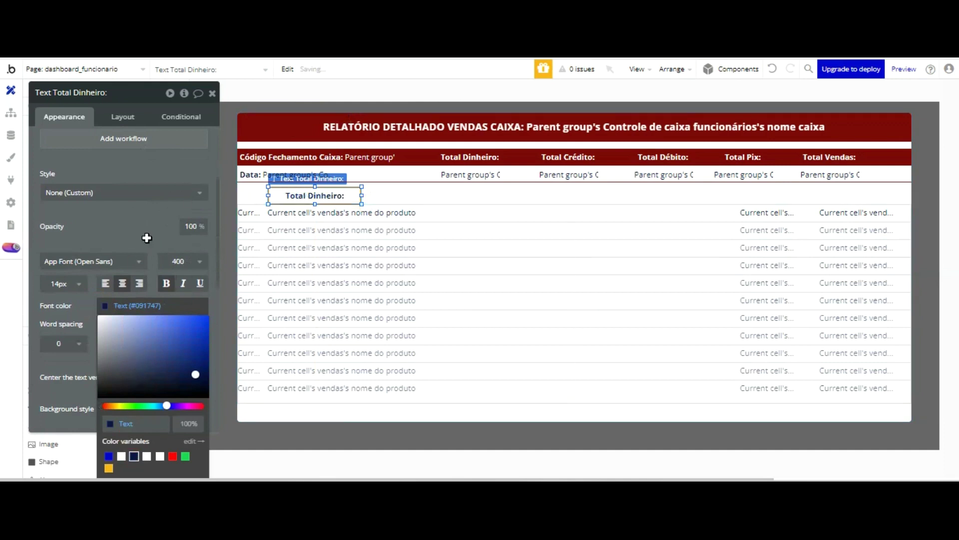
{"action": "left_click", "coordinate": [108, 208]}
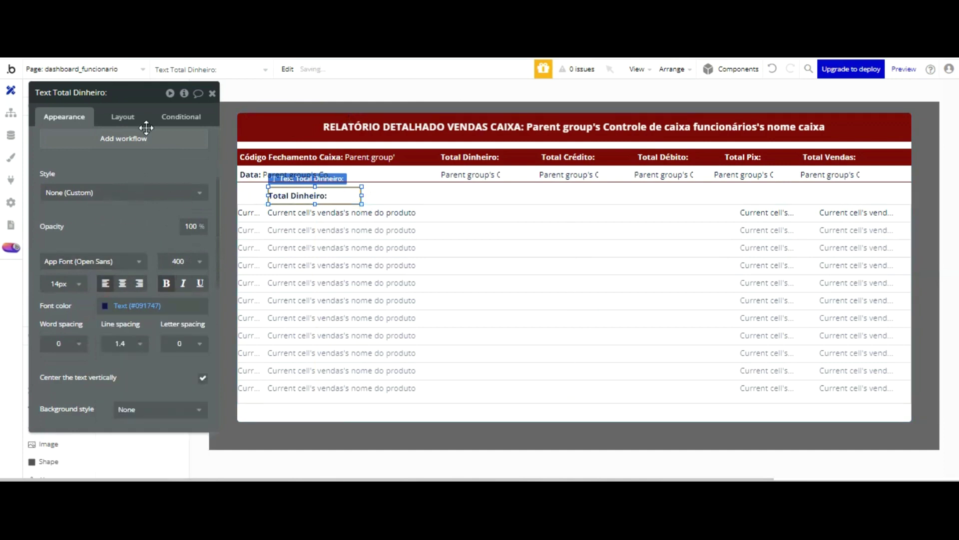
{"action": "scroll", "coordinate": [124, 83], "scroll_direction": "up", "scroll_amount": 3}
{"action": "left_click", "coordinate": [123, 150]}
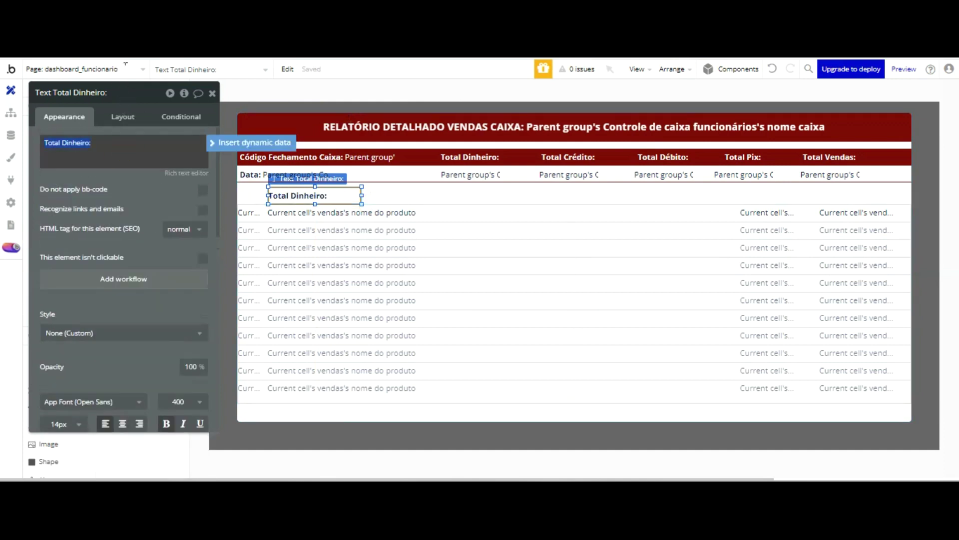
{"action": "type", "text": "Produto"}
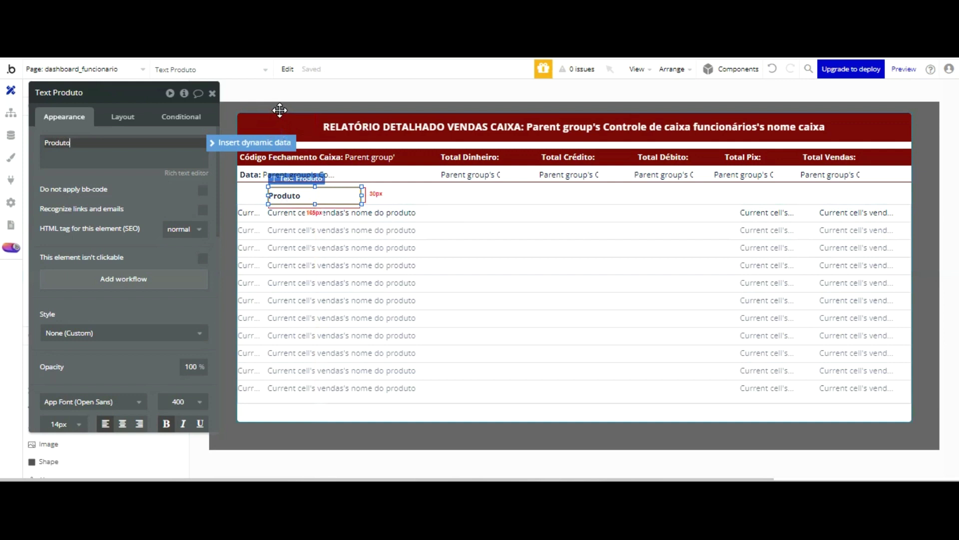
Narrow the first Produto header to 43 px and nudge it left over the row numbers.
{"action": "left_click_drag", "start_coordinate": [332, 114], "coordinate": [269, 111]}
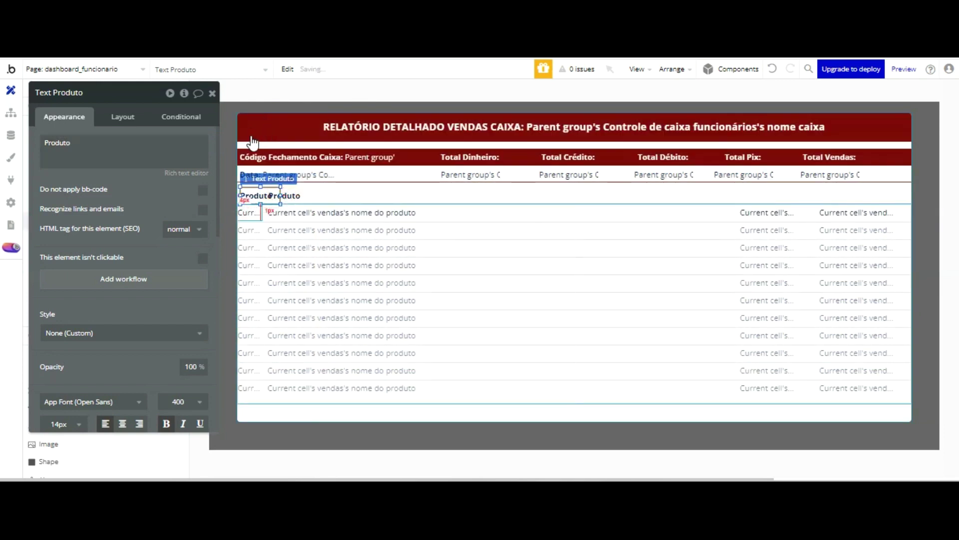
{"action": "left_click", "coordinate": [122, 116]}
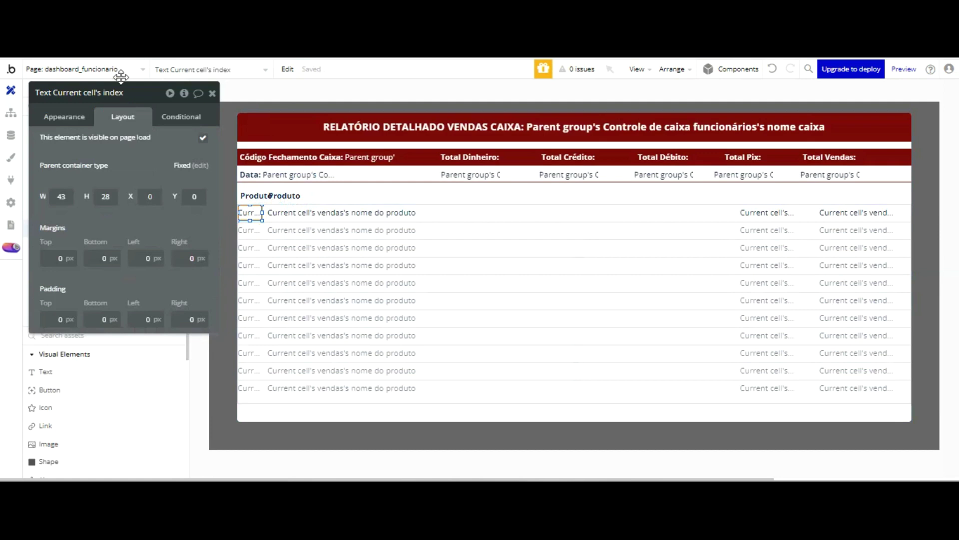
{"action": "left_click", "coordinate": [257, 196]}
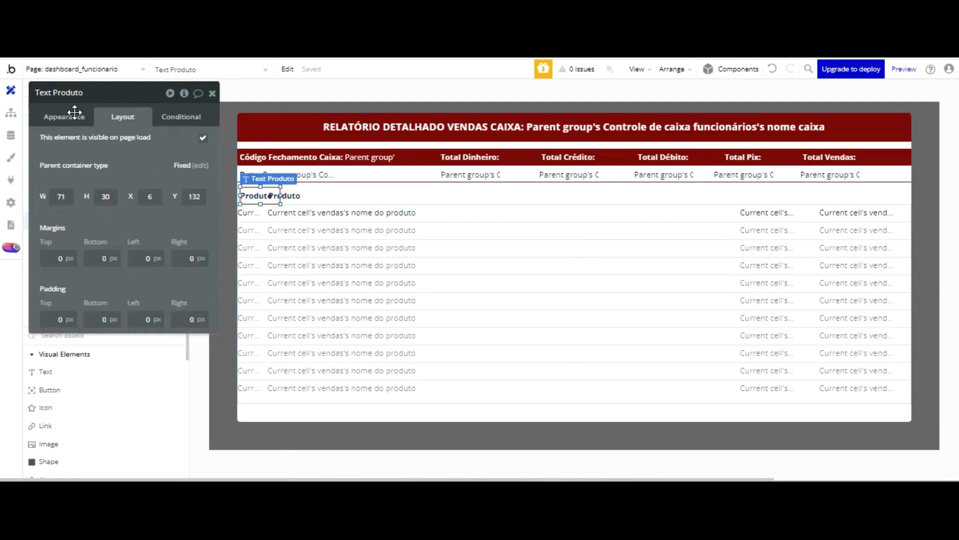
{"action": "left_click_drag", "start_coordinate": [74, 112], "coordinate": [66, 112]}
{"action": "double_click", "coordinate": [52, 196]}
{"action": "type", "text": "4"}
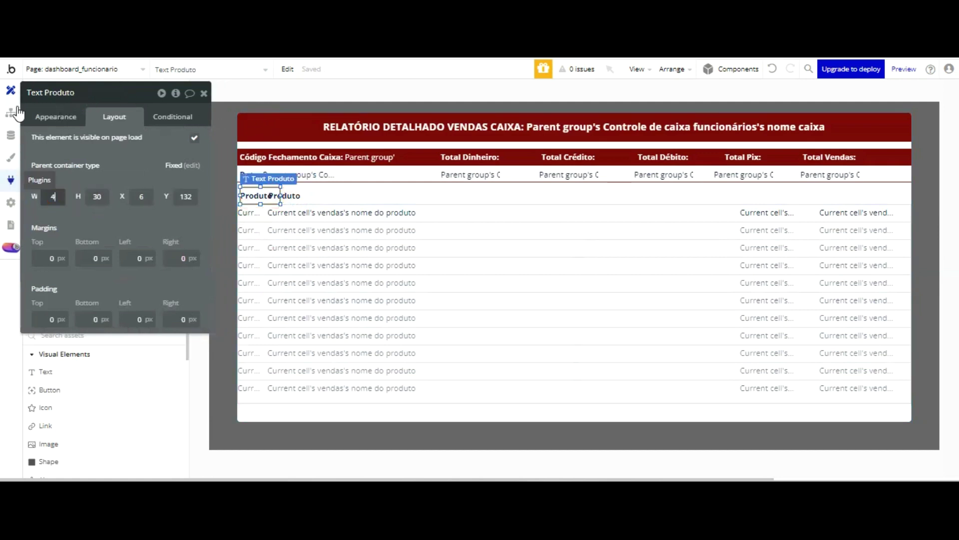
{"action": "type", "text": "3"}
{"action": "left_click", "coordinate": [192, 224]}
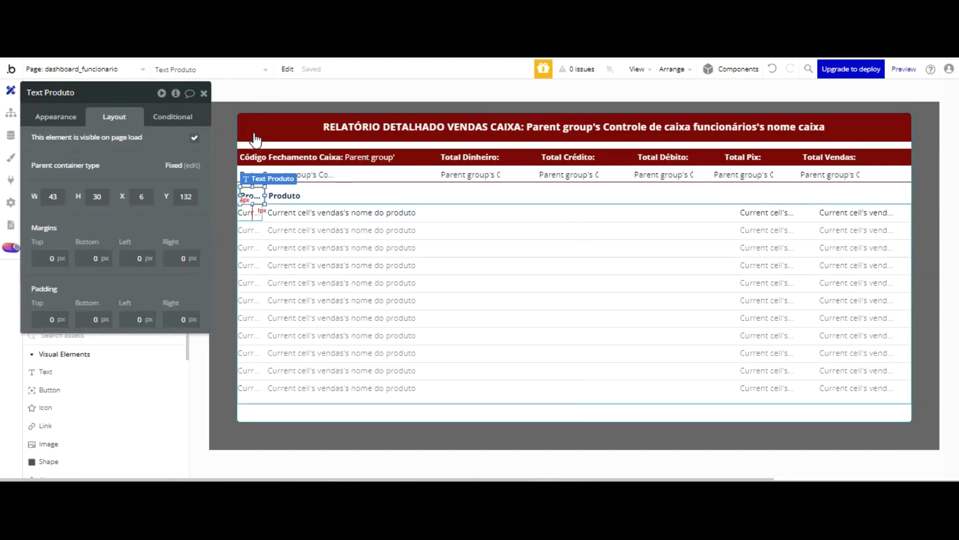
{"action": "key", "text": "Left"}
{"action": "key", "text": "Left"}
{"action": "key", "text": "Left"}
{"action": "key", "text": "Left"}
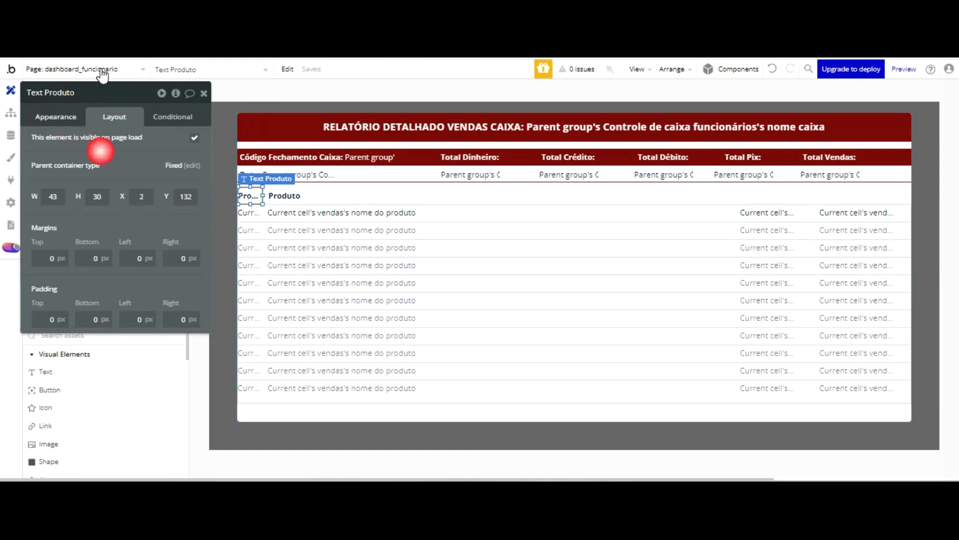
Replace the first header's text Produto with N°.
{"action": "left_click", "coordinate": [56, 116]}
{"action": "scroll", "coordinate": [120, 280], "scroll_direction": "down", "scroll_amount": 3}
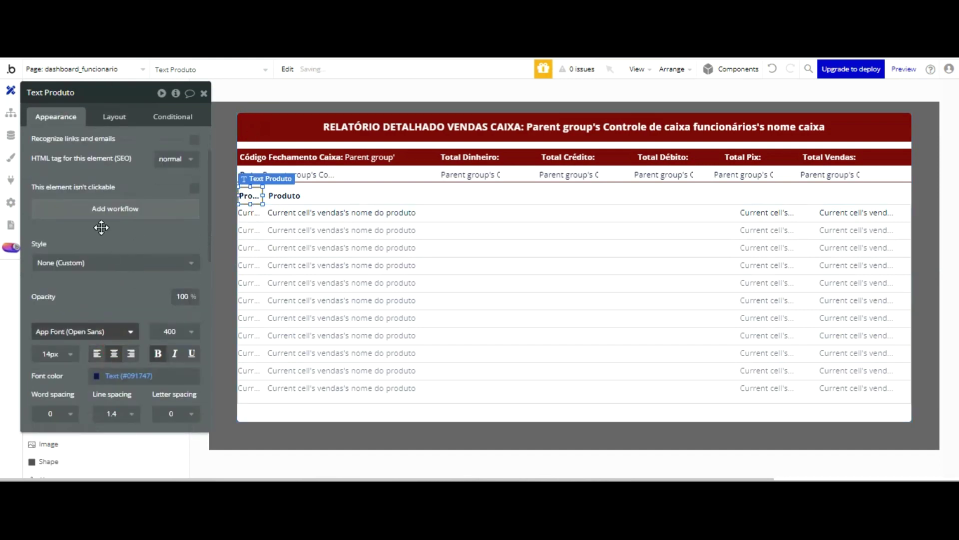
{"action": "scroll", "coordinate": [101, 227], "scroll_direction": "up", "scroll_amount": 3}
{"action": "double_click", "coordinate": [90, 152]}
{"action": "type", "text": "N"}
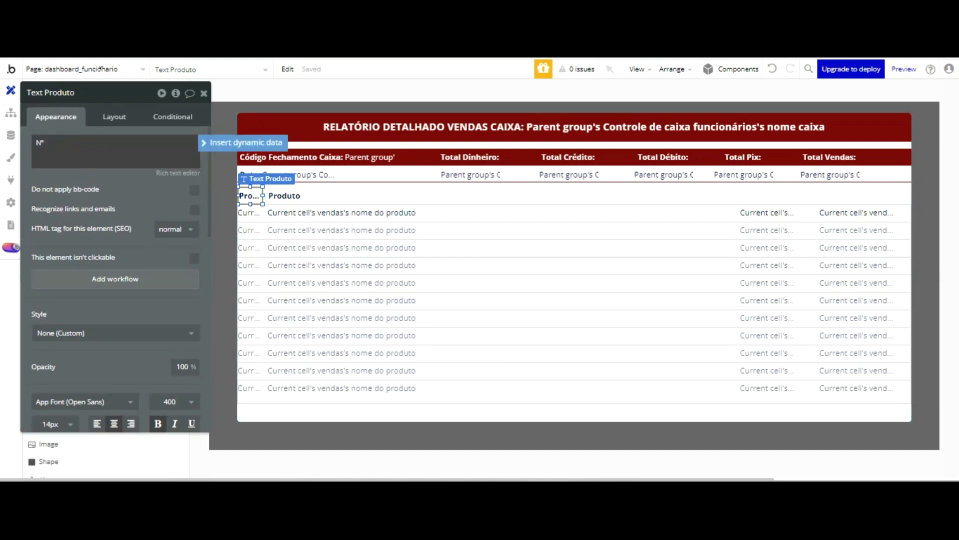
{"action": "type", "text": "°"}
Move the Produto header copy over the quantity column, widen it and rename it Quantidade.
{"action": "left_click", "coordinate": [285, 195]}
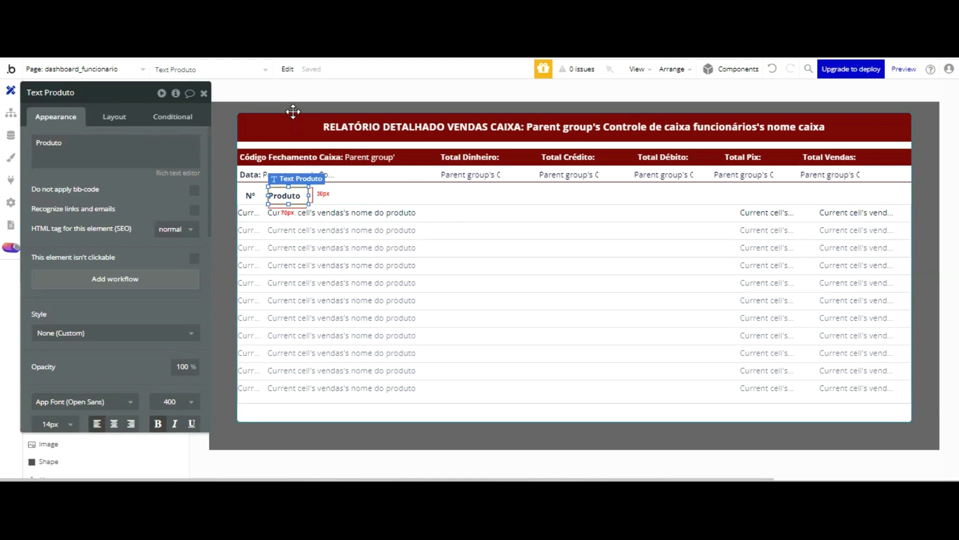
{"action": "left_click_drag", "start_coordinate": [298, 112], "coordinate": [760, 132]}
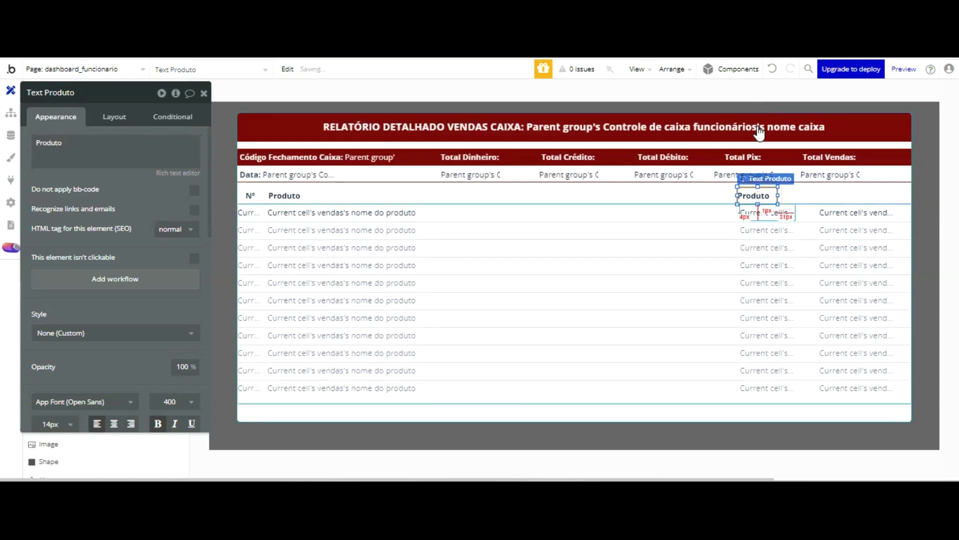
{"action": "key", "text": "Right"}
{"action": "key", "text": "Right"}
{"action": "key", "text": "Right"}
{"action": "key", "text": "Right"}
{"action": "key", "text": "Right"}
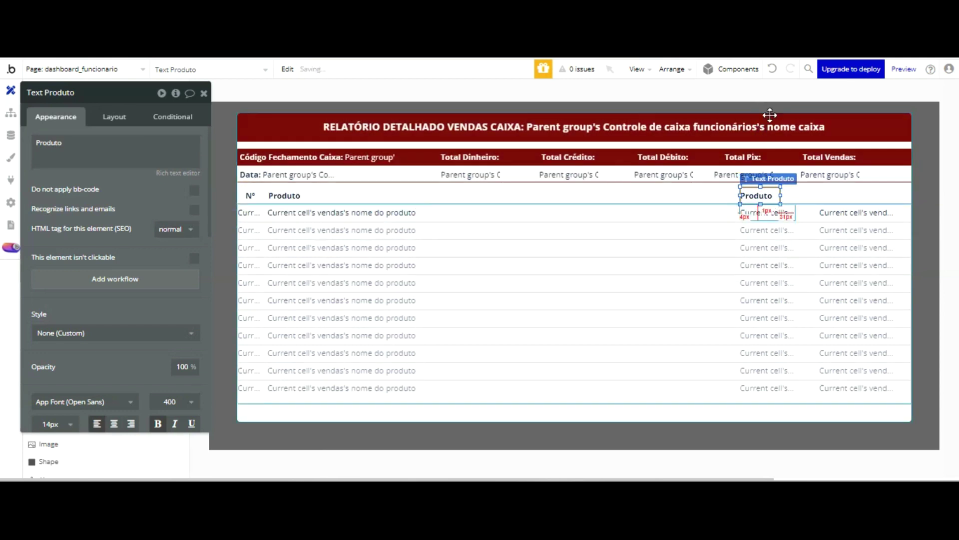
{"action": "left_click_drag", "start_coordinate": [773, 111], "coordinate": [793, 110]}
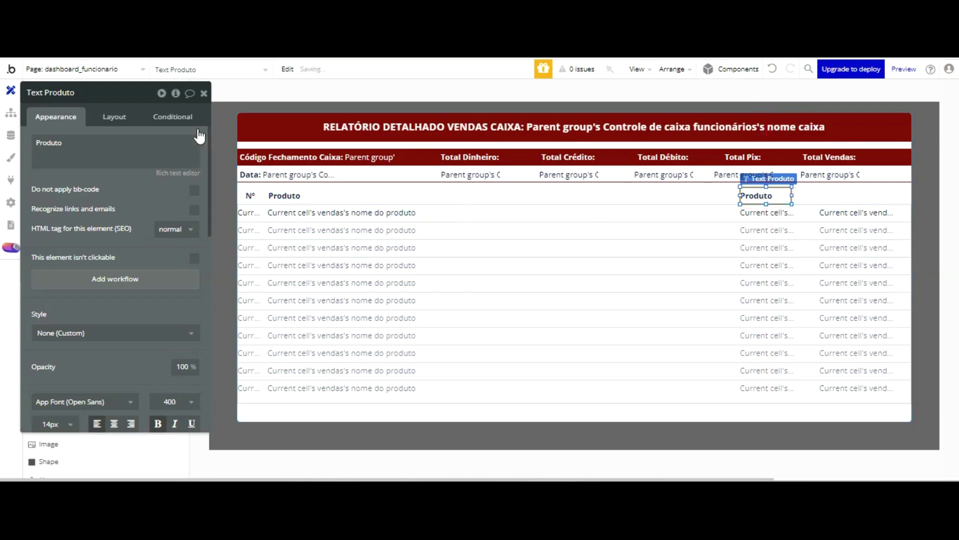
{"action": "type", "text": "Q"}
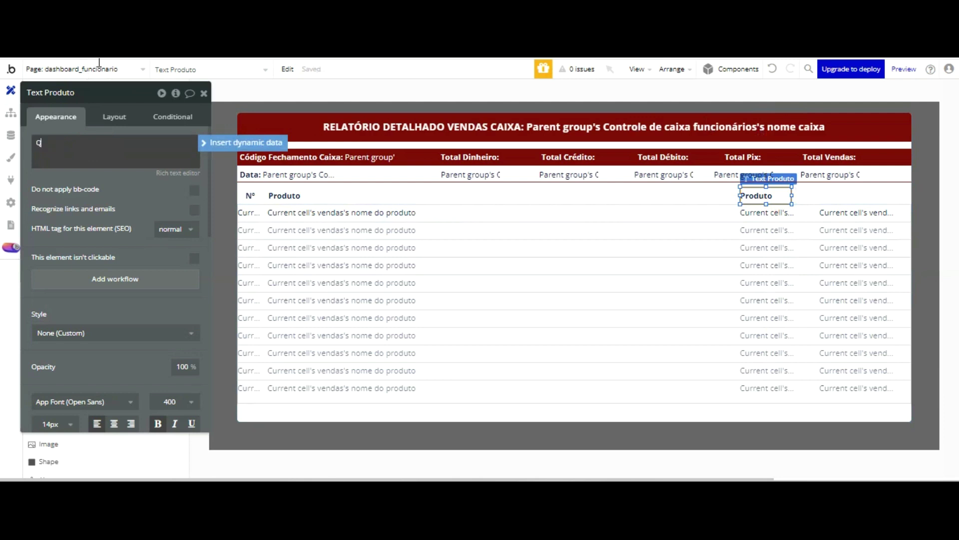
{"action": "type", "text": "uantidade"}
{"action": "left_click", "coordinate": [123, 349]}
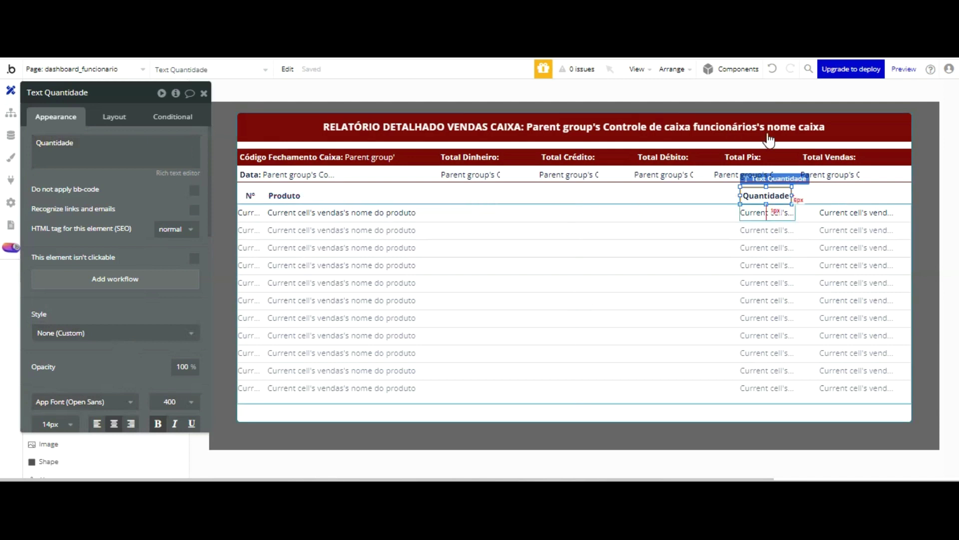
Fine-tune the Quantidade header's position to line up with the quantity values.
{"action": "left_click", "coordinate": [764, 213]}
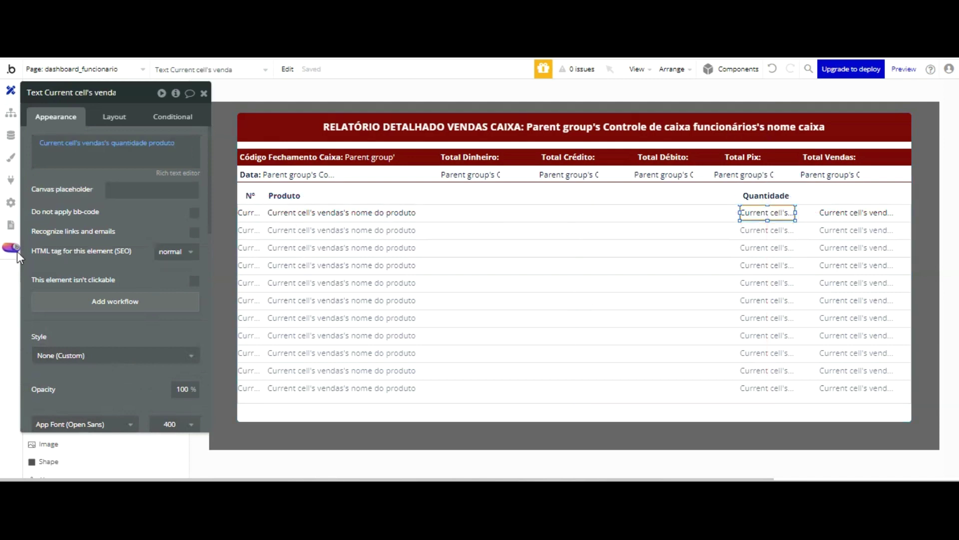
{"action": "scroll", "coordinate": [103, 246], "scroll_direction": "down", "scroll_amount": 2}
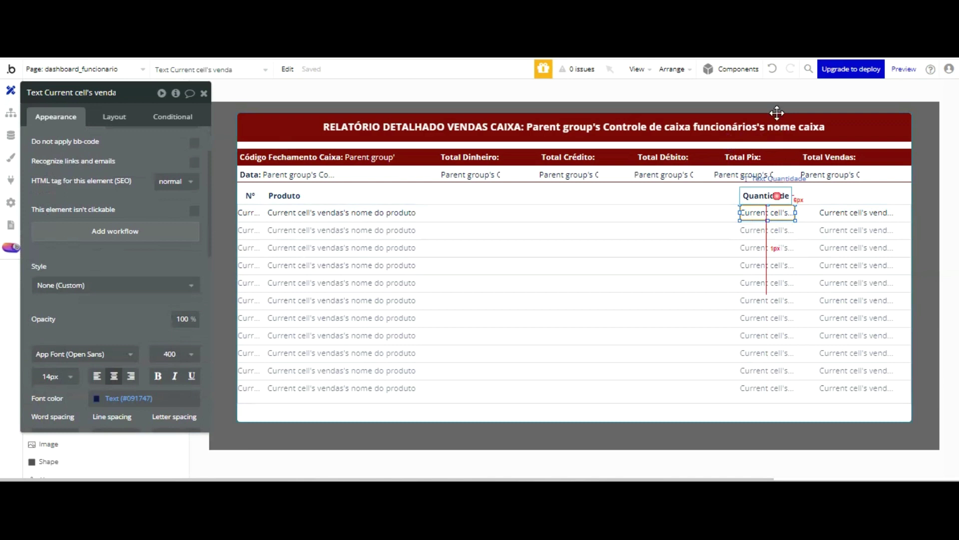
{"action": "key", "text": "ctrl+z"}
{"action": "key", "text": "Right"}
{"action": "key", "text": "Right"}
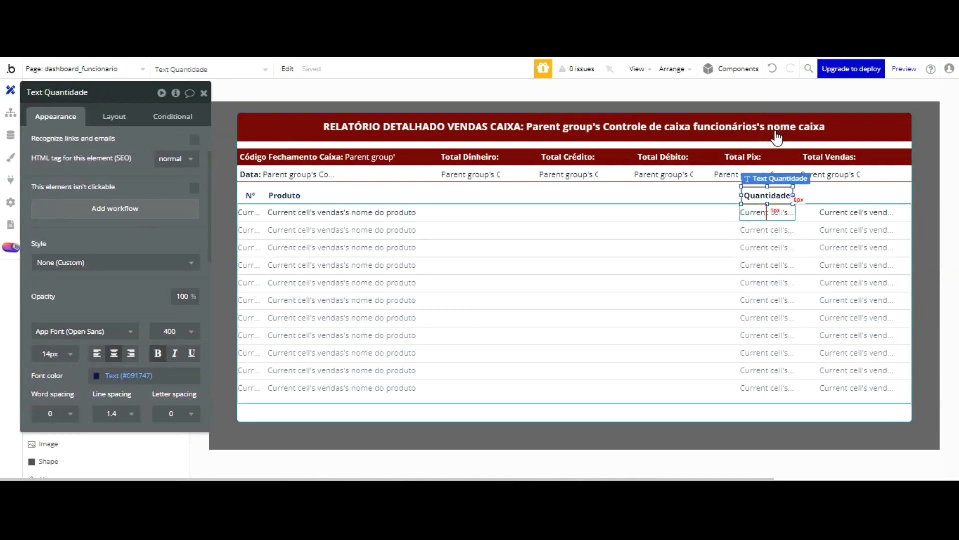
{"action": "key", "text": "ctrl+z"}
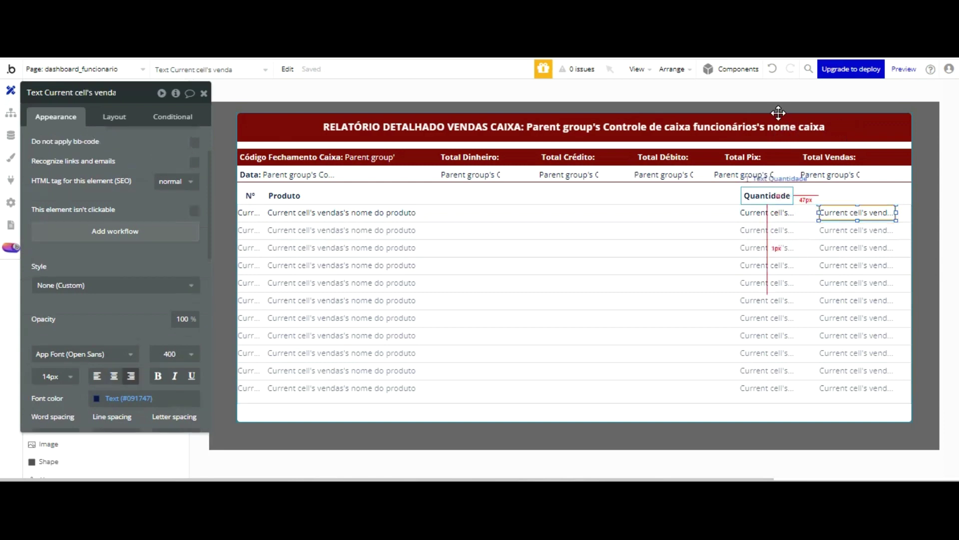
{"action": "key", "text": "ctrl+z"}
{"action": "left_click_drag", "start_coordinate": [779, 112], "coordinate": [810, 110]}
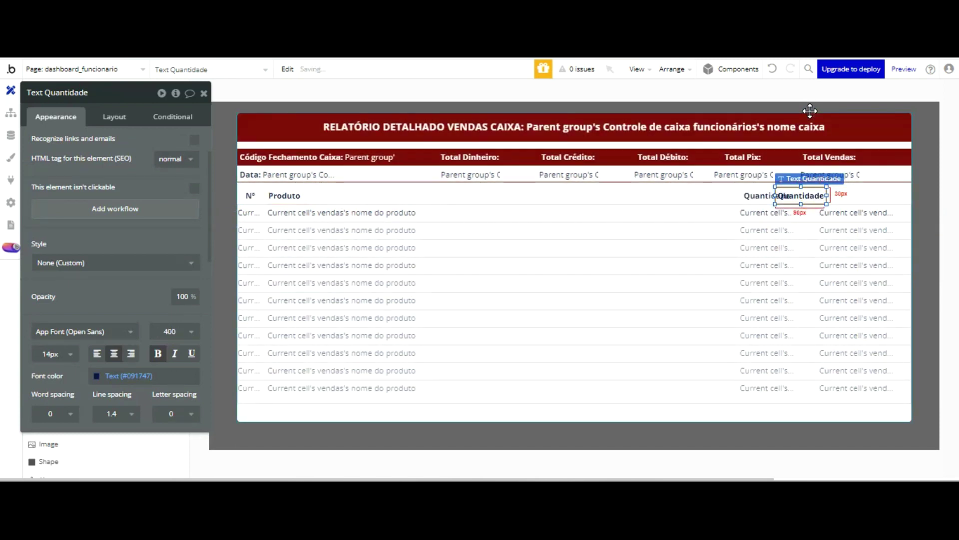
{"action": "key", "text": "Left"}
{"action": "key", "text": "Left"}
{"action": "key", "text": "Left"}
{"action": "key", "text": "Left"}
{"action": "key", "text": "Left"}
{"action": "key", "text": "Left"}
{"action": "key", "text": "Left"}
{"action": "key", "text": "Left"}
{"action": "key", "text": "Left"}
{"action": "key", "text": "Left"}
{"action": "key", "text": "Left"}
{"action": "key", "text": "Left"}
{"action": "key", "text": "Left"}
{"action": "key", "text": "Left"}
{"action": "key", "text": "Left"}
{"action": "key", "text": "Left"}
{"action": "key", "text": "Left"}
{"action": "key", "text": "Left"}
{"action": "key", "text": "Left"}
{"action": "key", "text": "Left"}
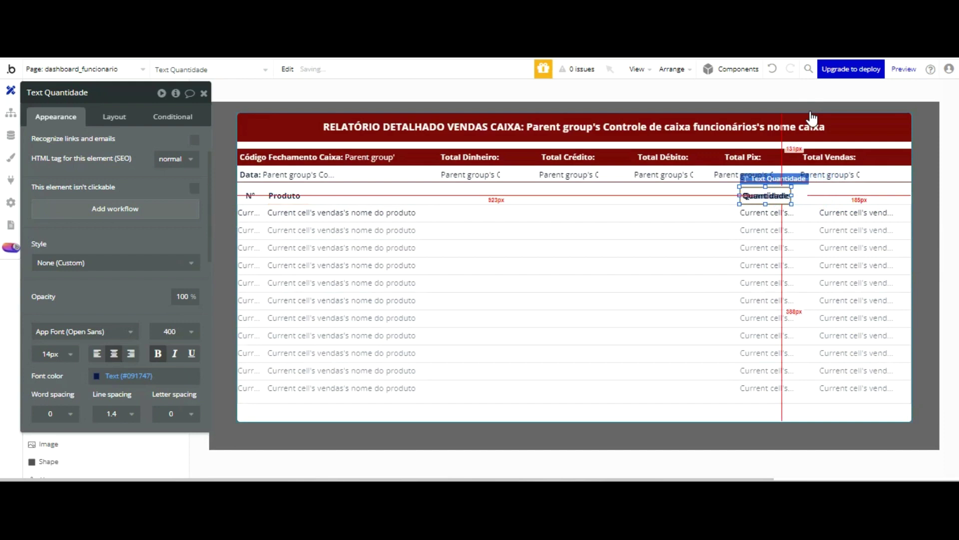
{"action": "key", "text": "Right"}
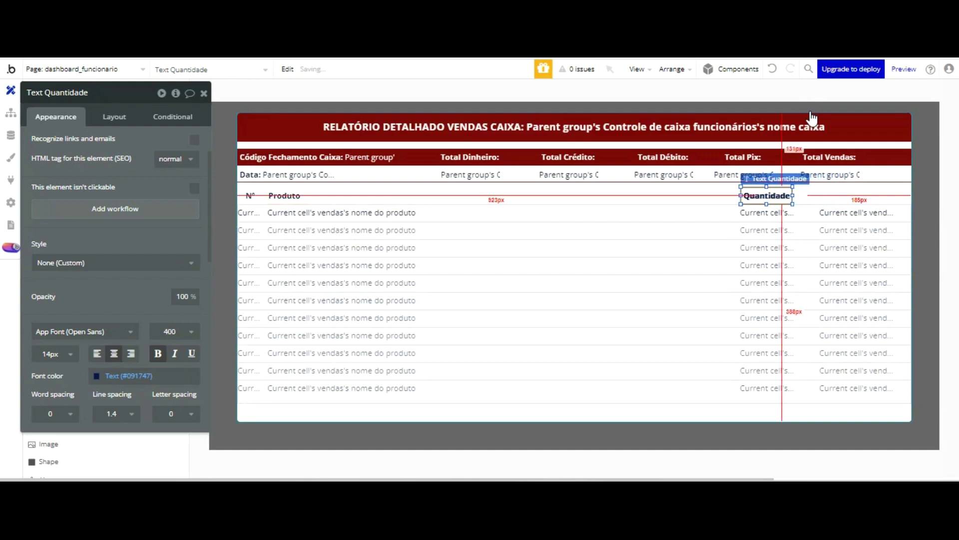
Duplicate the Quantidade header over the unit value column and rename it Valor Unitário R$.
{"action": "key", "text": "ctrl+v"}
{"action": "key", "text": "Right"}
{"action": "key", "text": "Right"}
{"action": "key", "text": "Right"}
{"action": "key", "text": "Right"}
{"action": "key", "text": "Right"}
{"action": "key", "text": "Right"}
{"action": "key", "text": "Right"}
{"action": "key", "text": "Right"}
{"action": "key", "text": "Right"}
{"action": "key", "text": "Right"}
{"action": "key", "text": "Right"}
{"action": "key", "text": "Right"}
{"action": "key", "text": "Right"}
{"action": "key", "text": "Right"}
{"action": "key", "text": "Right"}
{"action": "key", "text": "Right"}
{"action": "key", "text": "Right"}
{"action": "key", "text": "Right"}
{"action": "key", "text": "Right"}
{"action": "key", "text": "Right"}
{"action": "key", "text": "Right"}
{"action": "key", "text": "Right"}
{"action": "key", "text": "Right"}
{"action": "key", "text": "Right"}
{"action": "key", "text": "Right"}
{"action": "key", "text": "Right"}
{"action": "key", "text": "Right"}
{"action": "key", "text": "Right"}
{"action": "key", "text": "Right"}
{"action": "key", "text": "Right"}
{"action": "key", "text": "Right"}
{"action": "key", "text": "Right"}
{"action": "key", "text": "Right"}
{"action": "key", "text": "Right"}
{"action": "key", "text": "Right"}
{"action": "key", "text": "shift+Right"}
{"action": "key", "text": "shift+Right"}
{"action": "key", "text": "shift+Right"}
{"action": "key", "text": "shift+Right"}
{"action": "key", "text": "shift+Right"}
{"action": "key", "text": "shift+Right"}
{"action": "key", "text": "shift+Right"}
{"action": "key", "text": "shift+Right"}
{"action": "key", "text": "shift+Right"}
{"action": "key", "text": "shift+Right"}
{"action": "key", "text": "Right"}
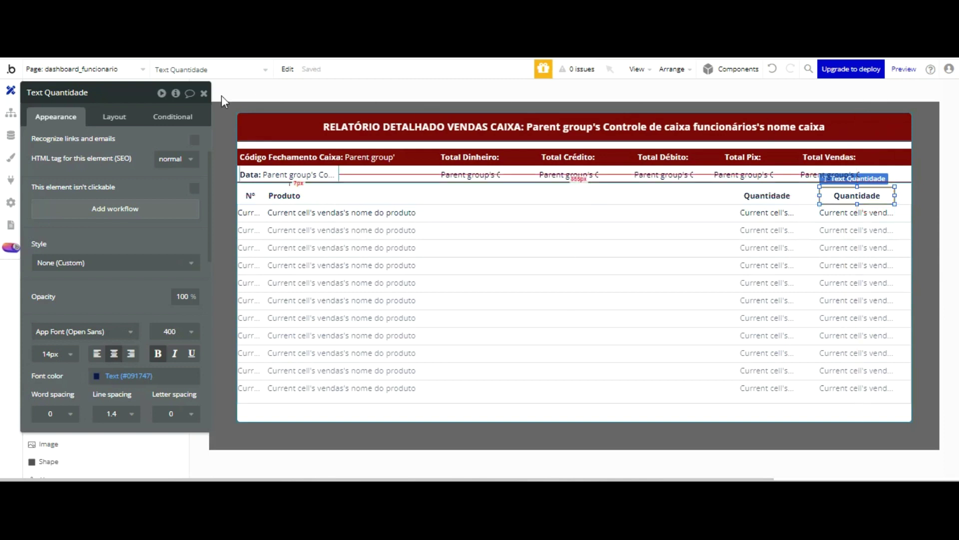
{"action": "scroll", "coordinate": [117, 130], "scroll_direction": "up", "scroll_amount": 2}
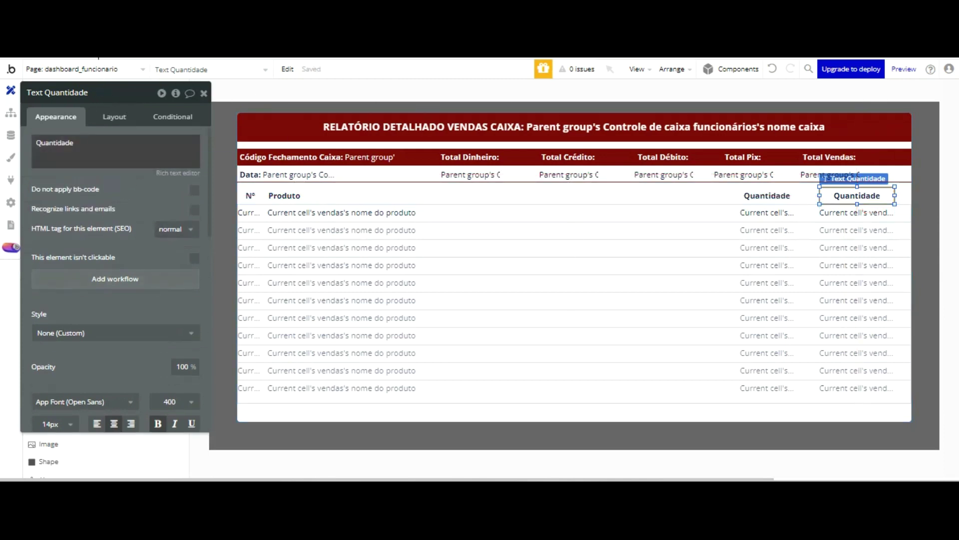
{"action": "double_click", "coordinate": [95, 144]}
{"action": "type", "text": "Valor"}
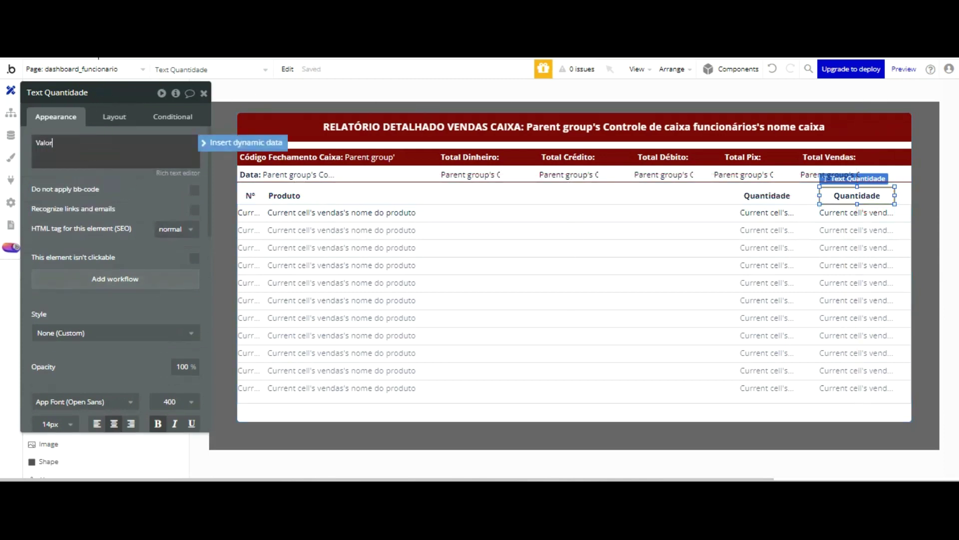
{"action": "type", "text": " Unitário"}
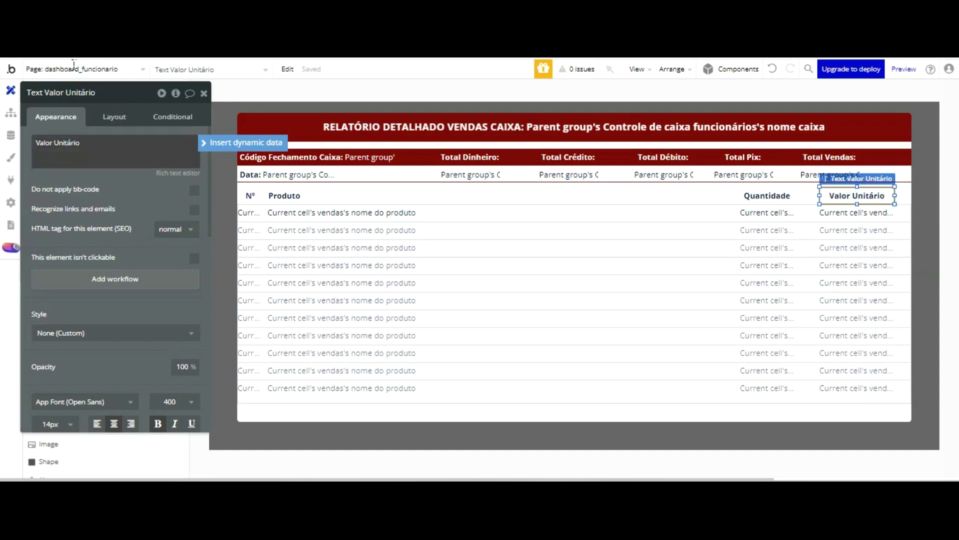
{"action": "type", "text": " R$"}
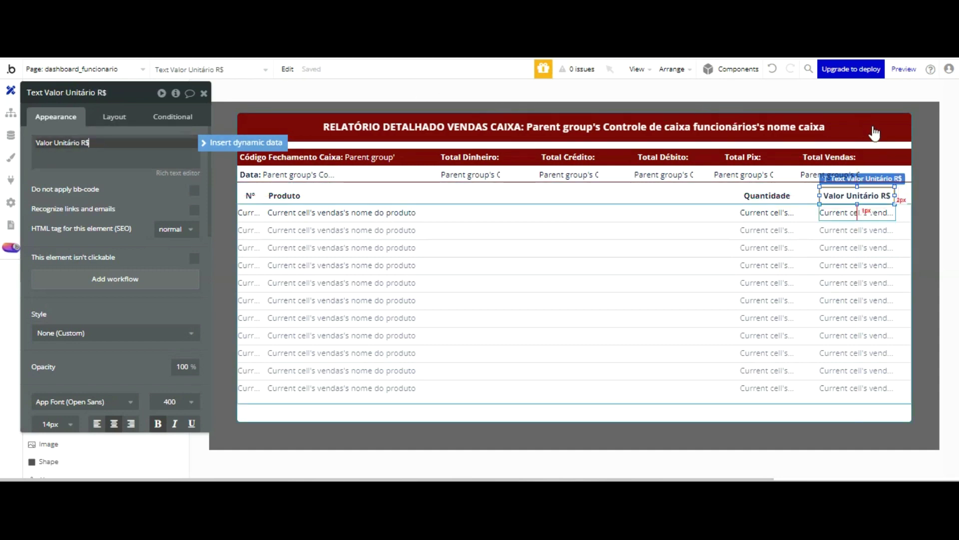
{"action": "left_click", "coordinate": [856, 212]}
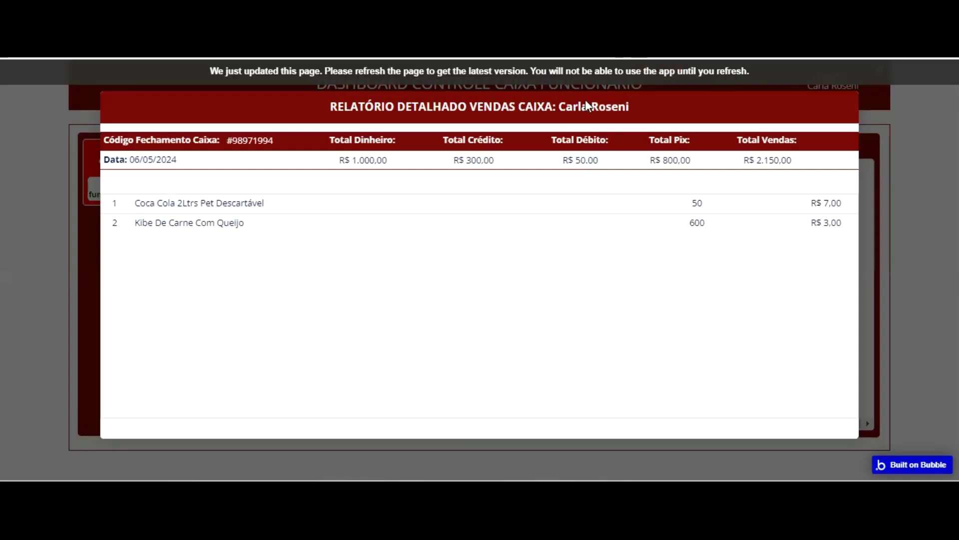
Reload the preview, log in with the cashier's e-mail and password, and open the cashier's report from Caixa funcionário.
{"action": "key", "text": "F5"}
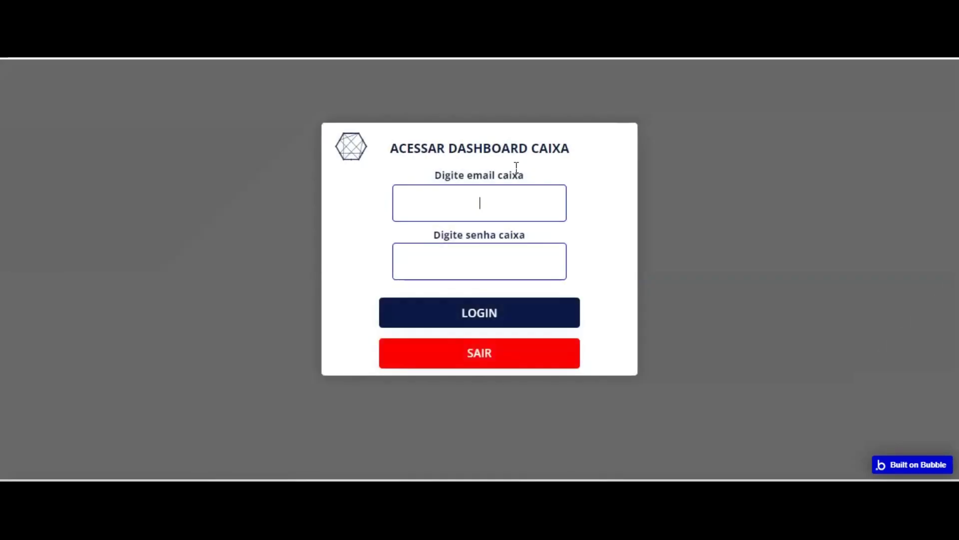
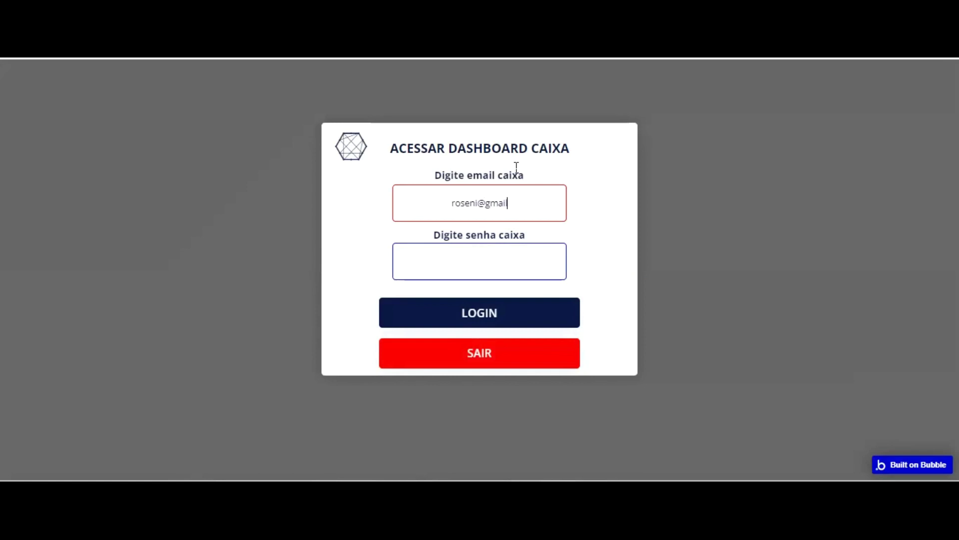
{"action": "key", "text": "Tab"}
{"action": "key", "text": "Return"}
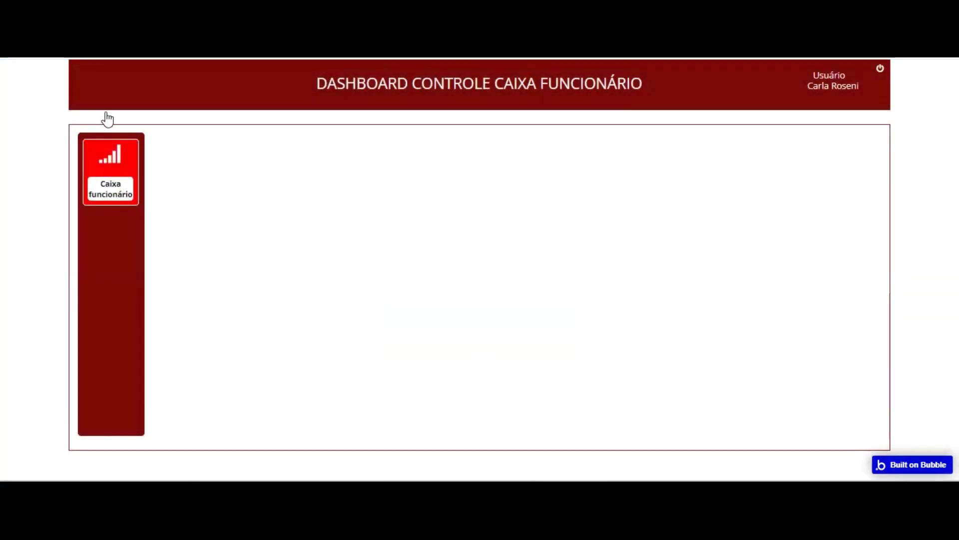
{"action": "left_click", "coordinate": [110, 192]}
{"action": "left_click", "coordinate": [480, 165]}
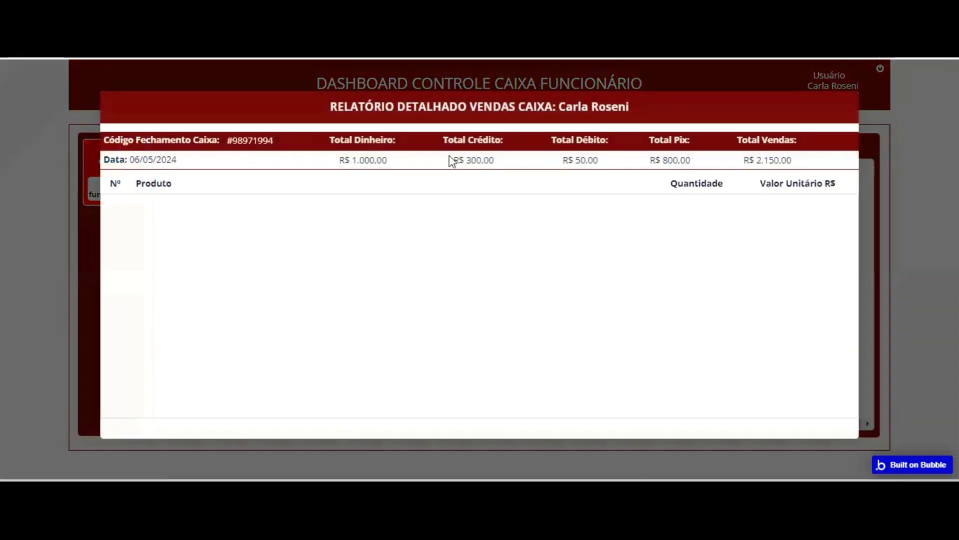